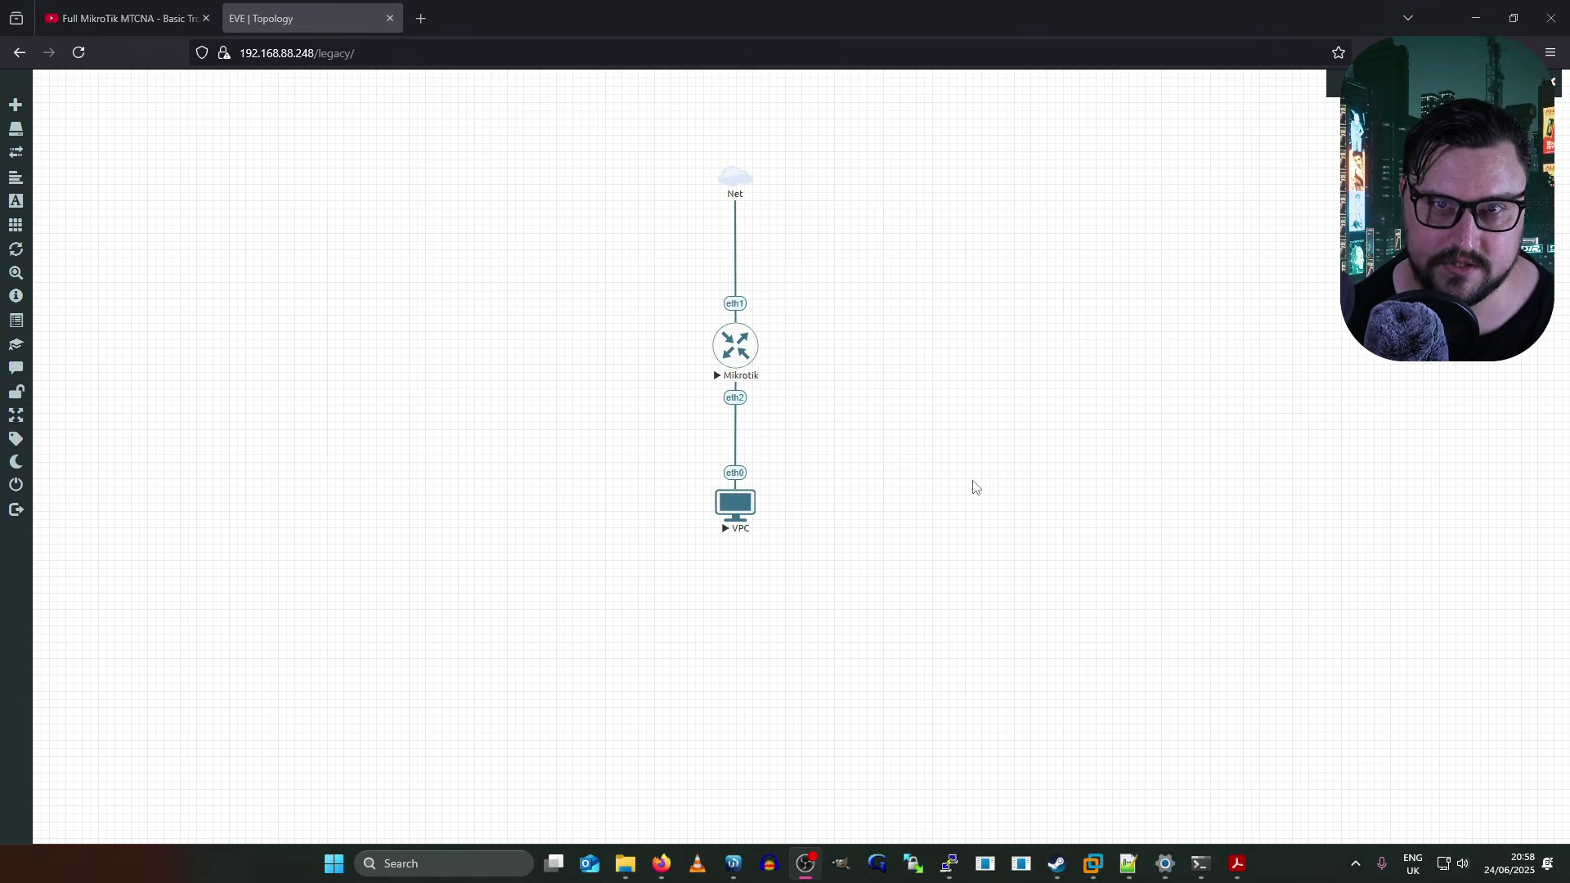
Step: Switch from the EVE-NG lab topology to the Mikrotik router's WinBox window
{"action": "left_click", "coordinate": [973, 487]}
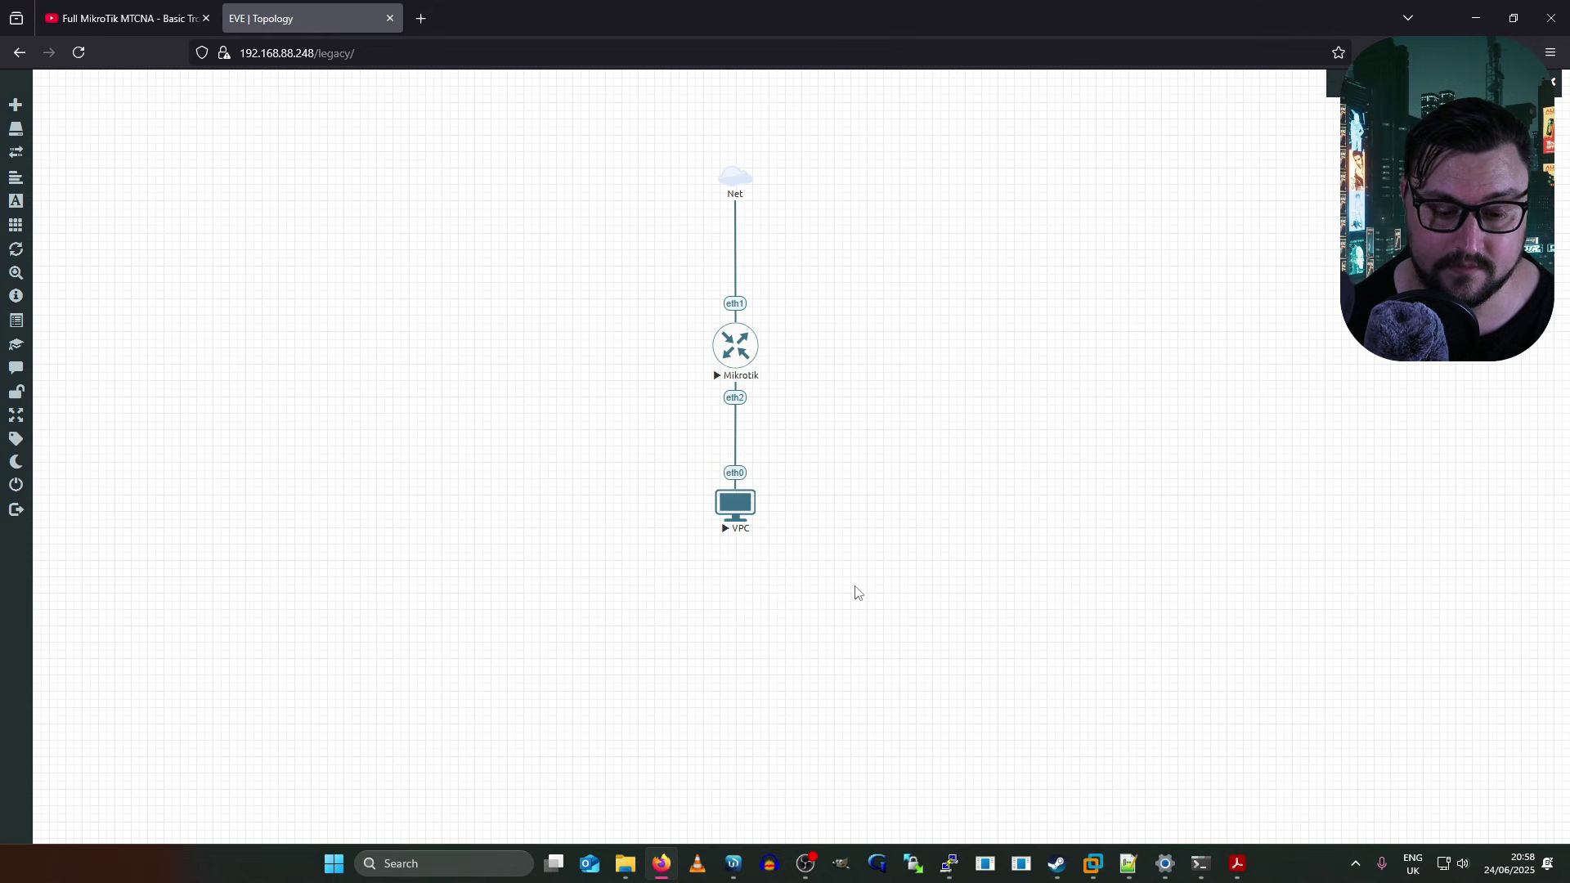
Step: Open the Ping tool from WinBox's Tools menu and enter 8.8.8.8 as the target
{"action": "left_click", "coordinate": [732, 863]}
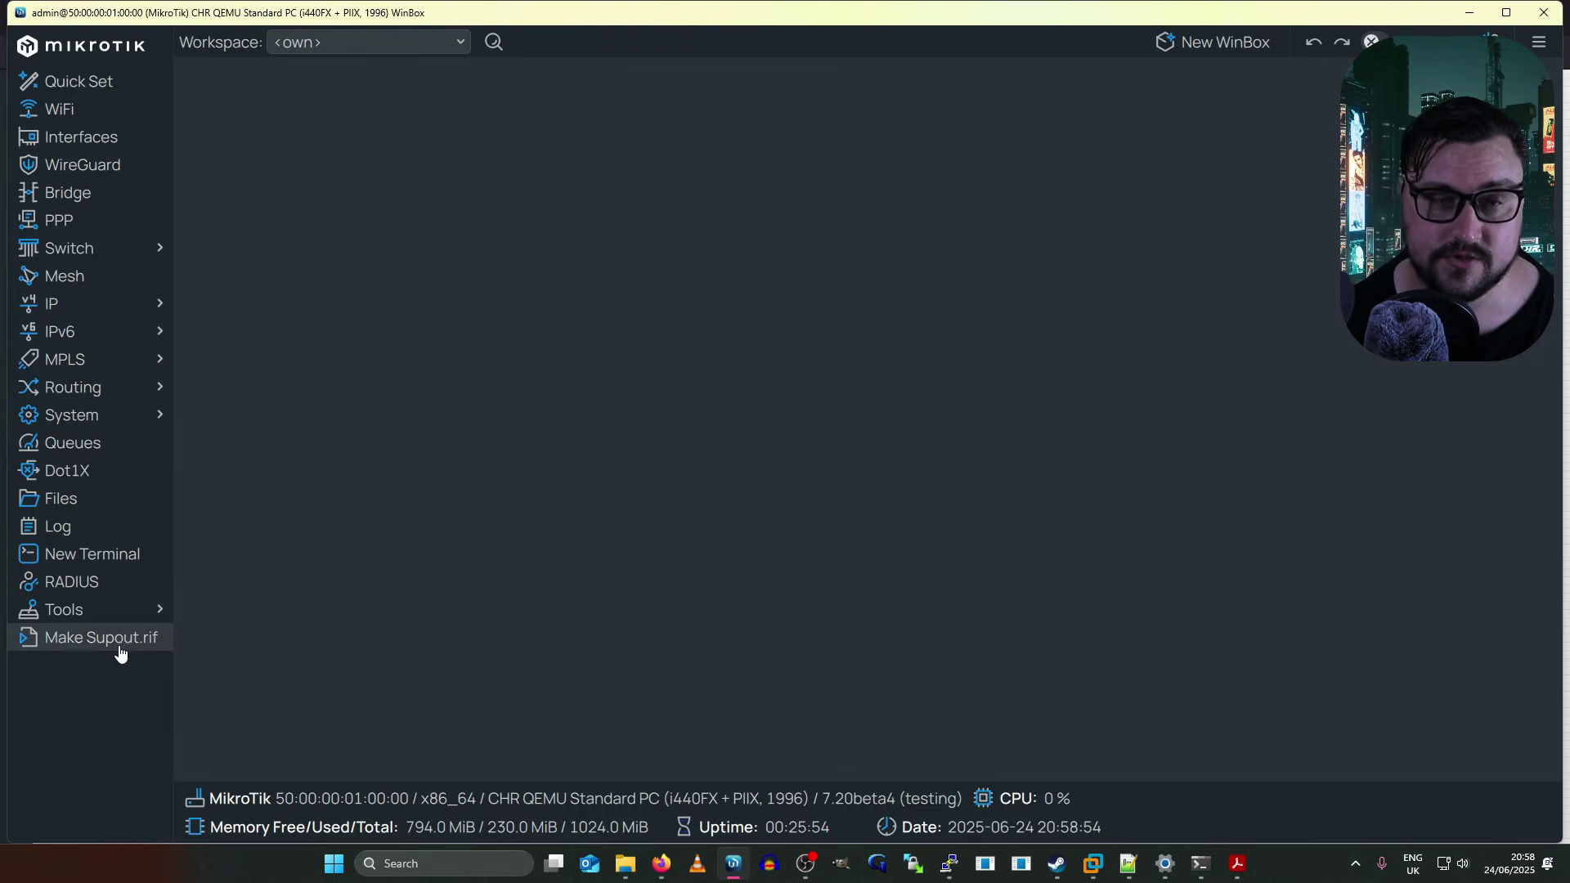
{"action": "left_click", "coordinate": [79, 620]}
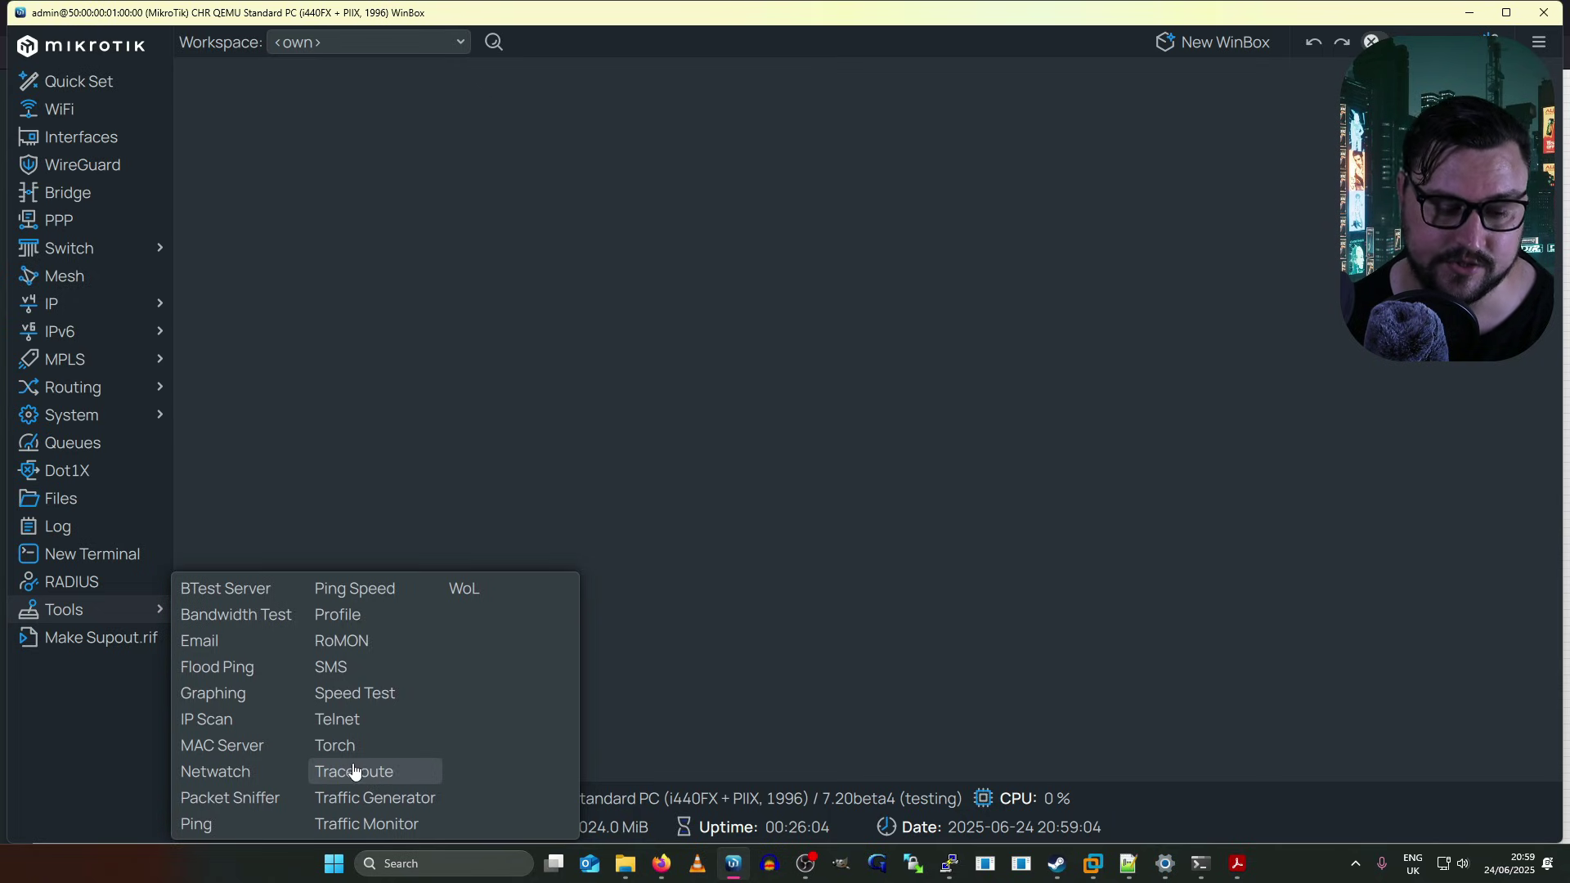
{"action": "left_click", "coordinate": [265, 828]}
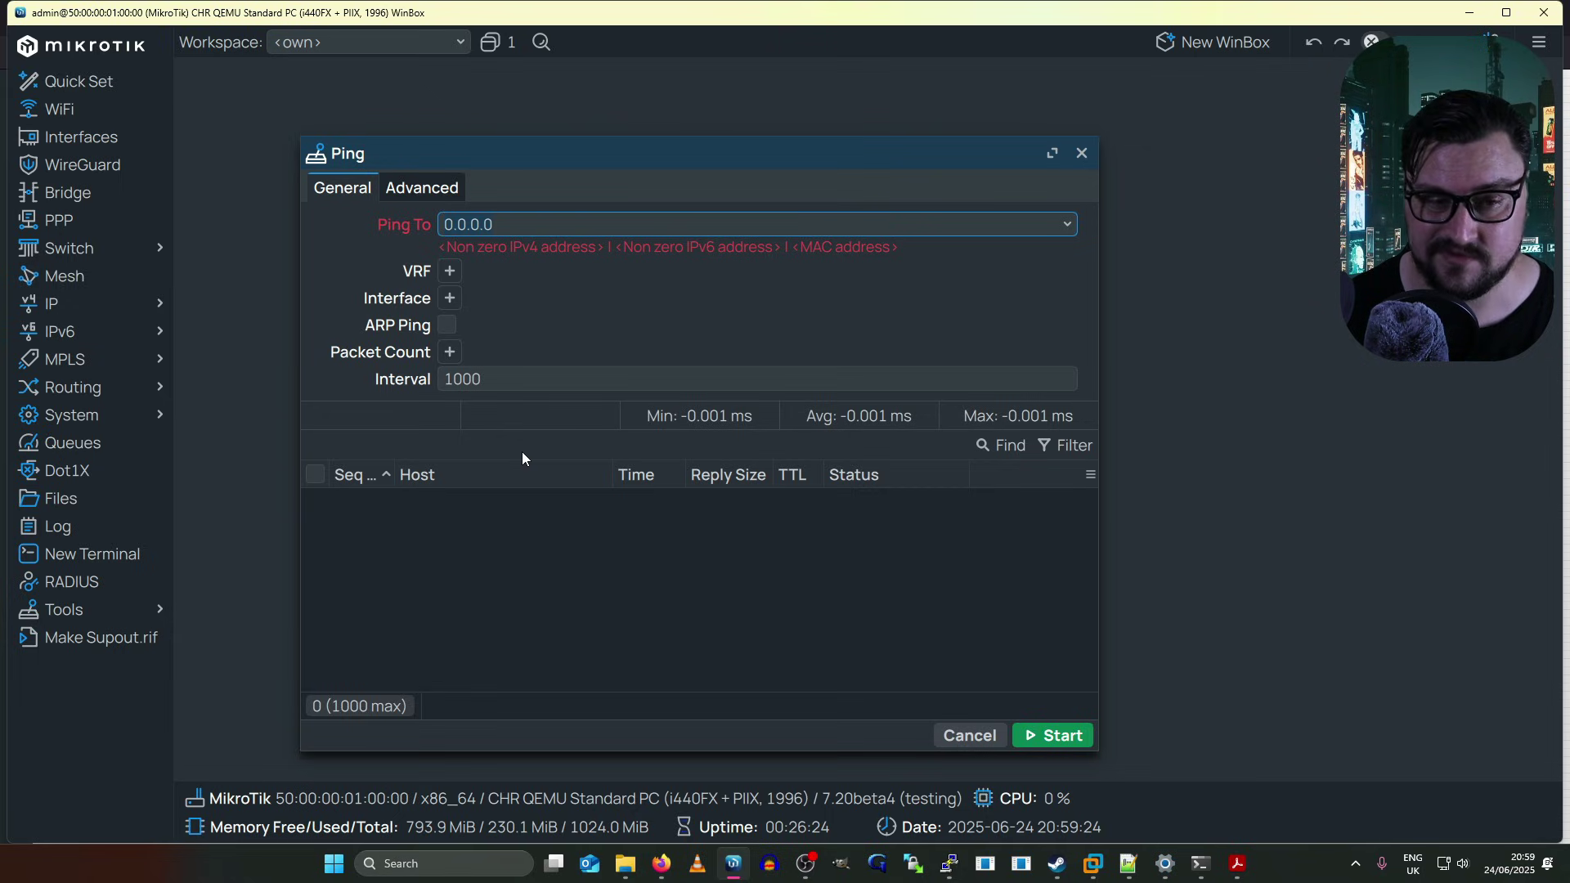
{"action": "type", "text": "8.8.8.8"}
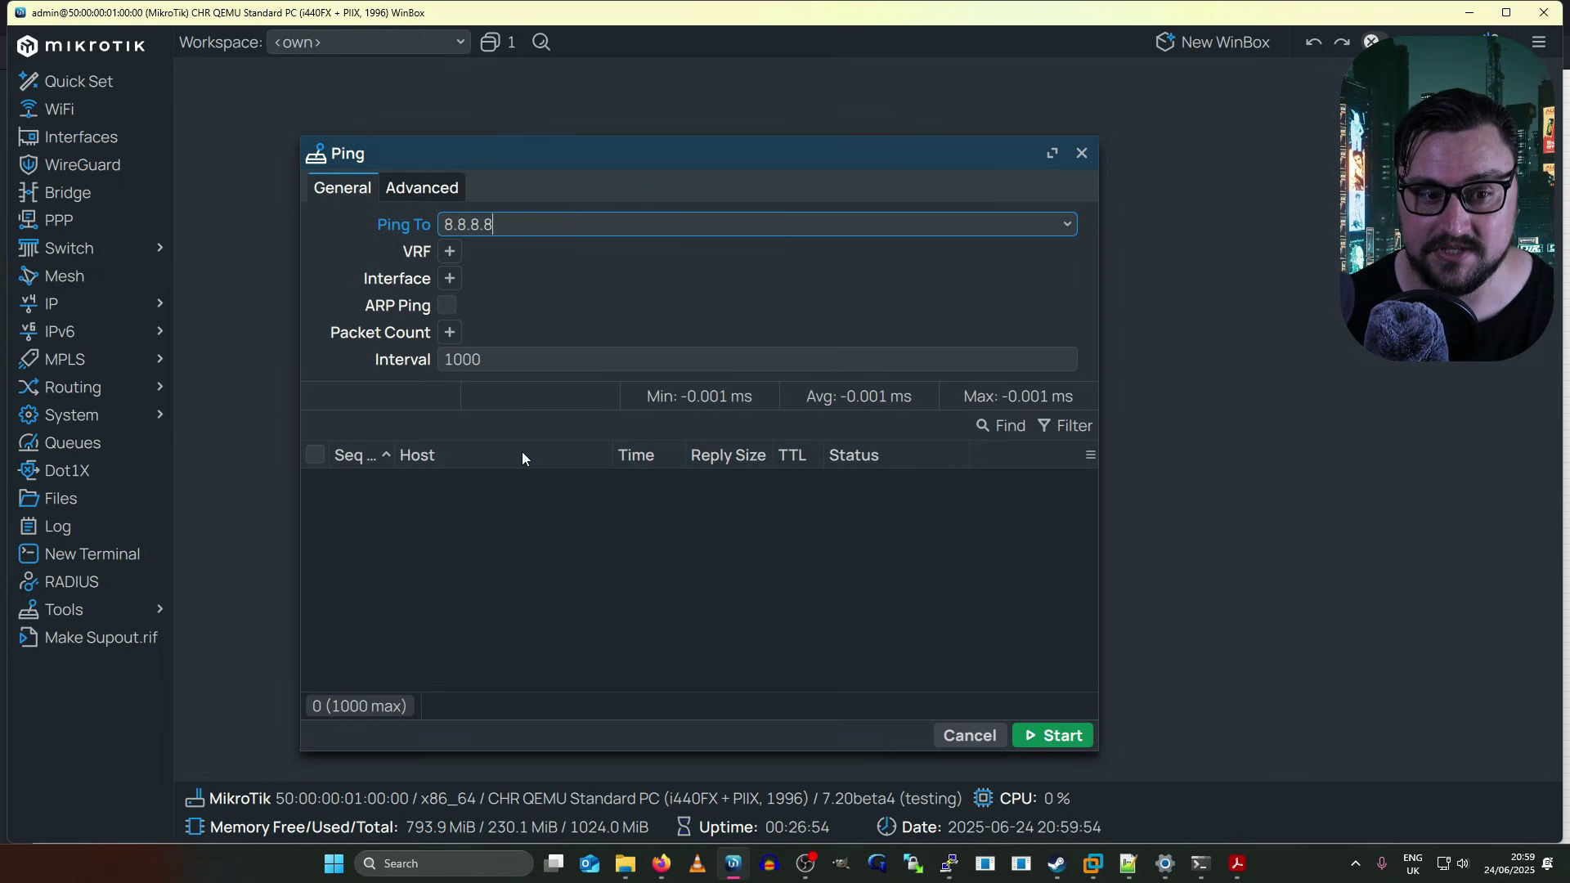
Step: Run the ping to 8.8.8.8 and stop it after five replies with 0% loss
{"action": "left_click", "coordinate": [1063, 750]}
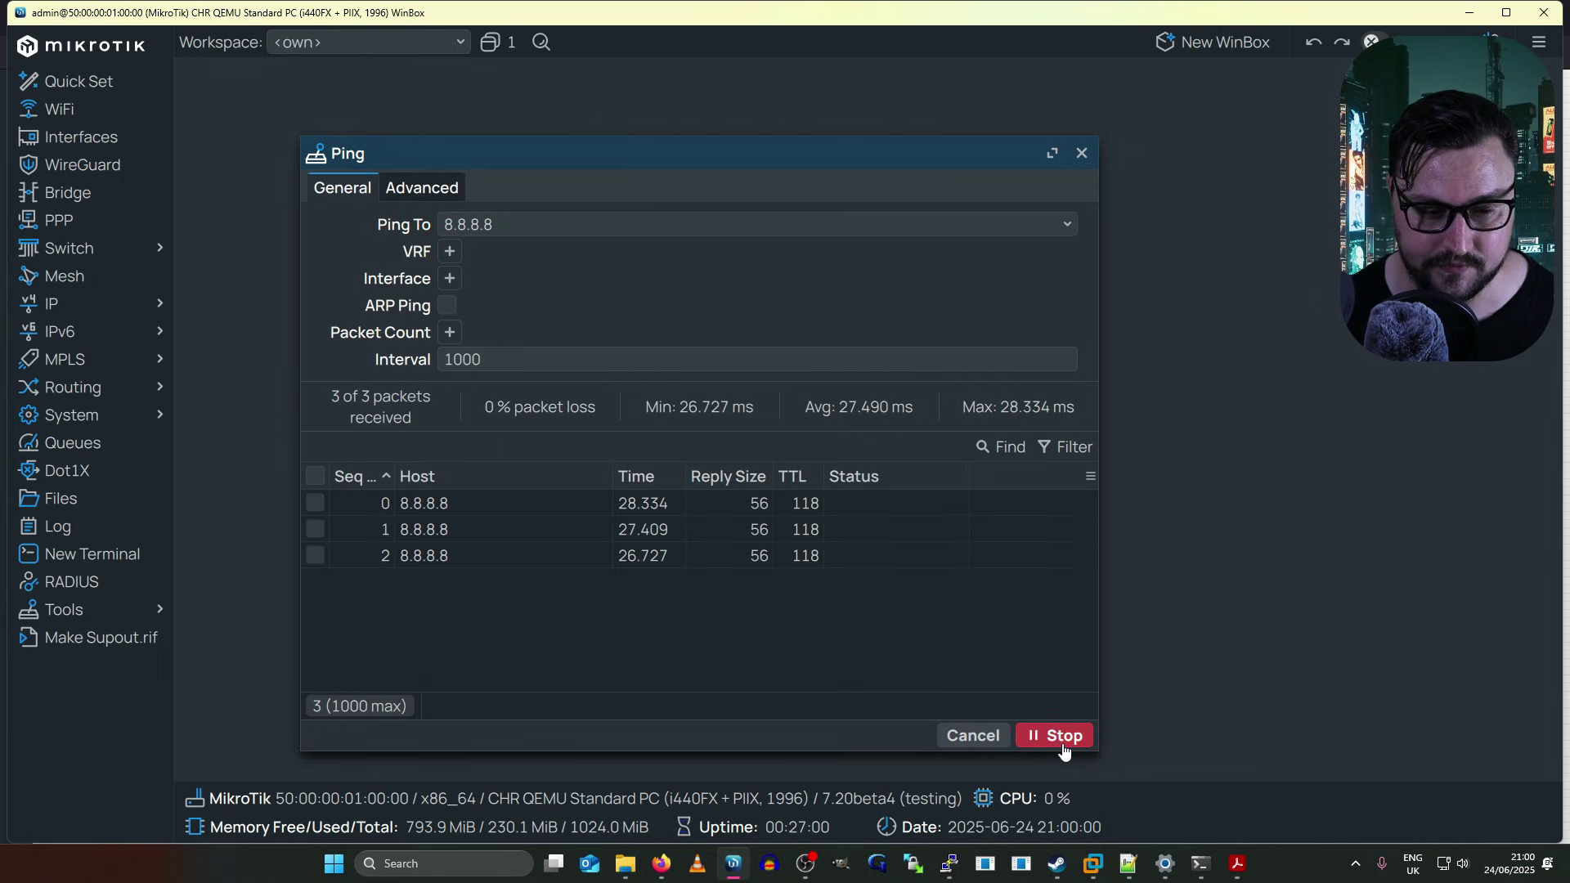
{"action": "left_click", "coordinate": [1063, 751]}
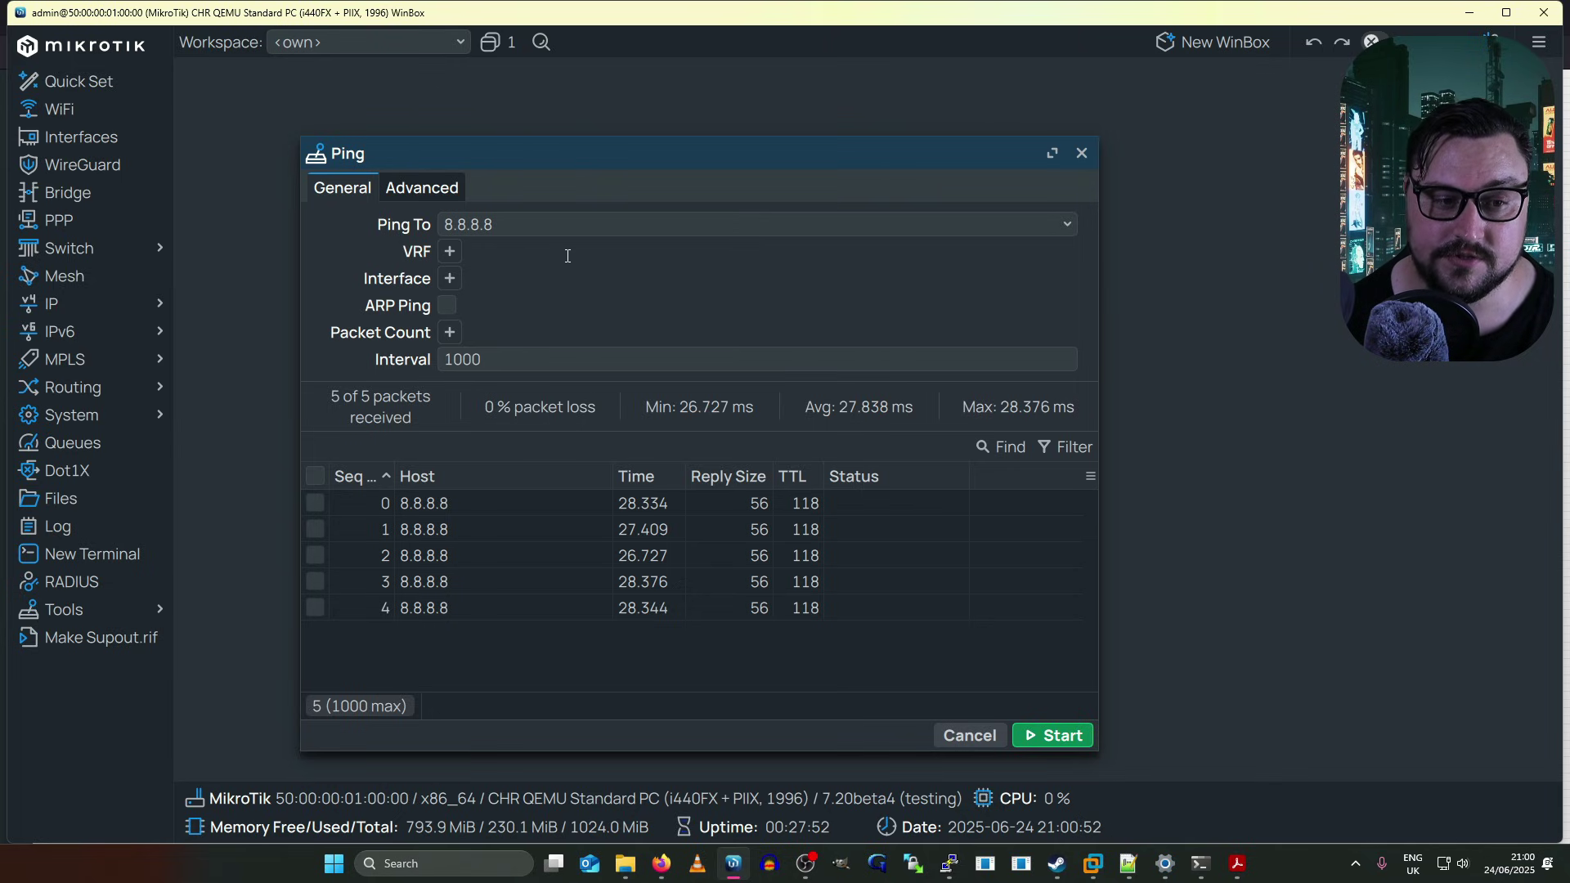
Step: Set the ping's outgoing interface to ether1 and run a quick test ping
{"action": "left_click", "coordinate": [449, 280]}
{"action": "left_click", "coordinate": [458, 283]}
{"action": "left_click", "coordinate": [545, 304]}
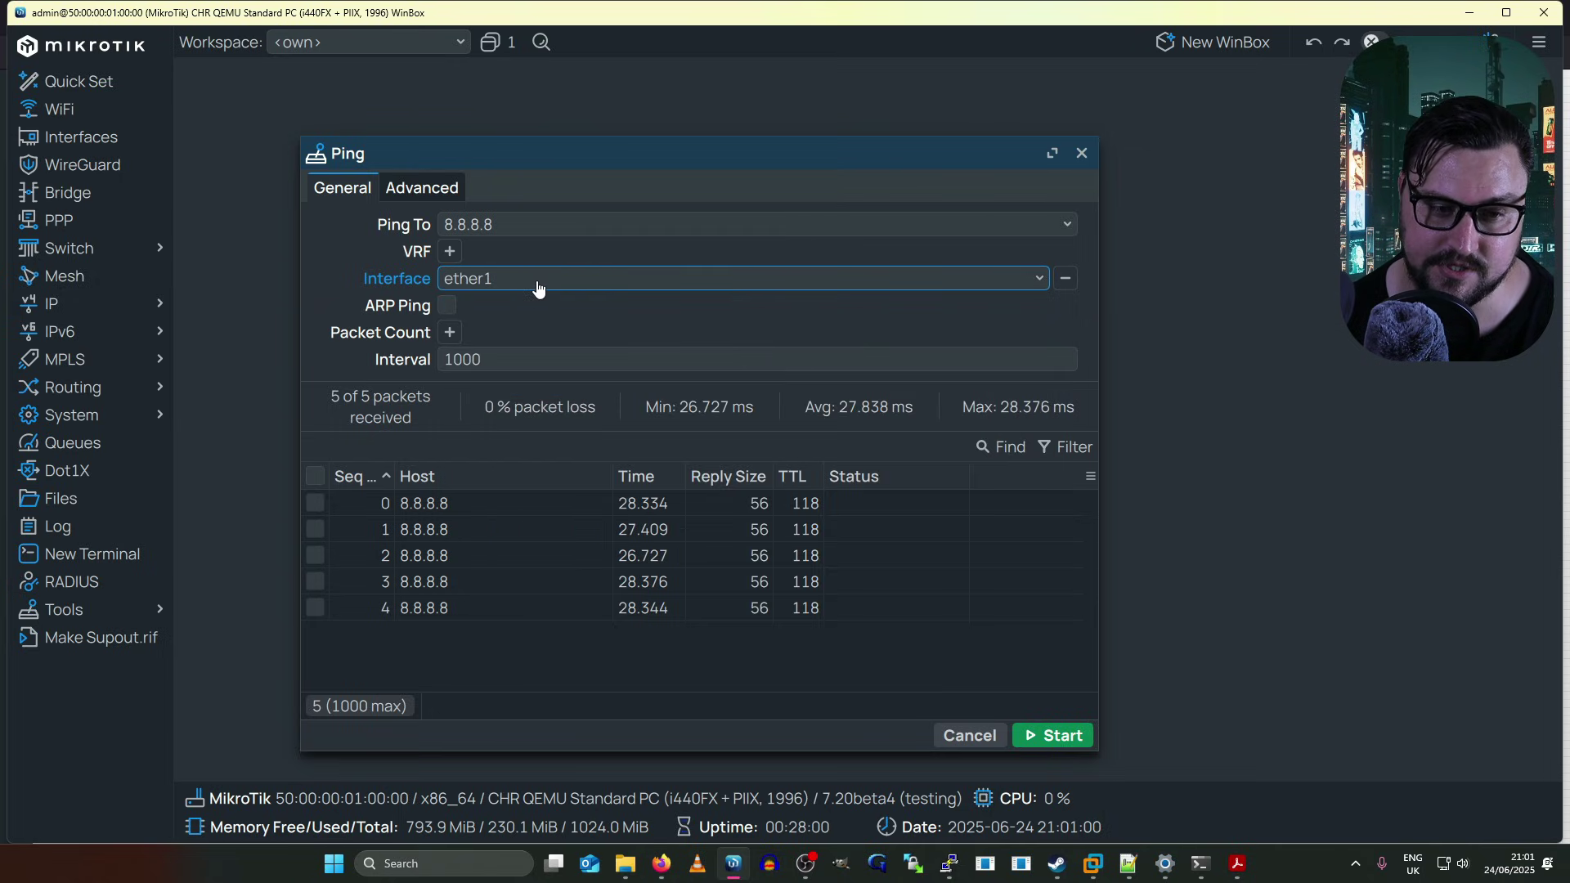
{"action": "left_click", "coordinate": [1032, 740]}
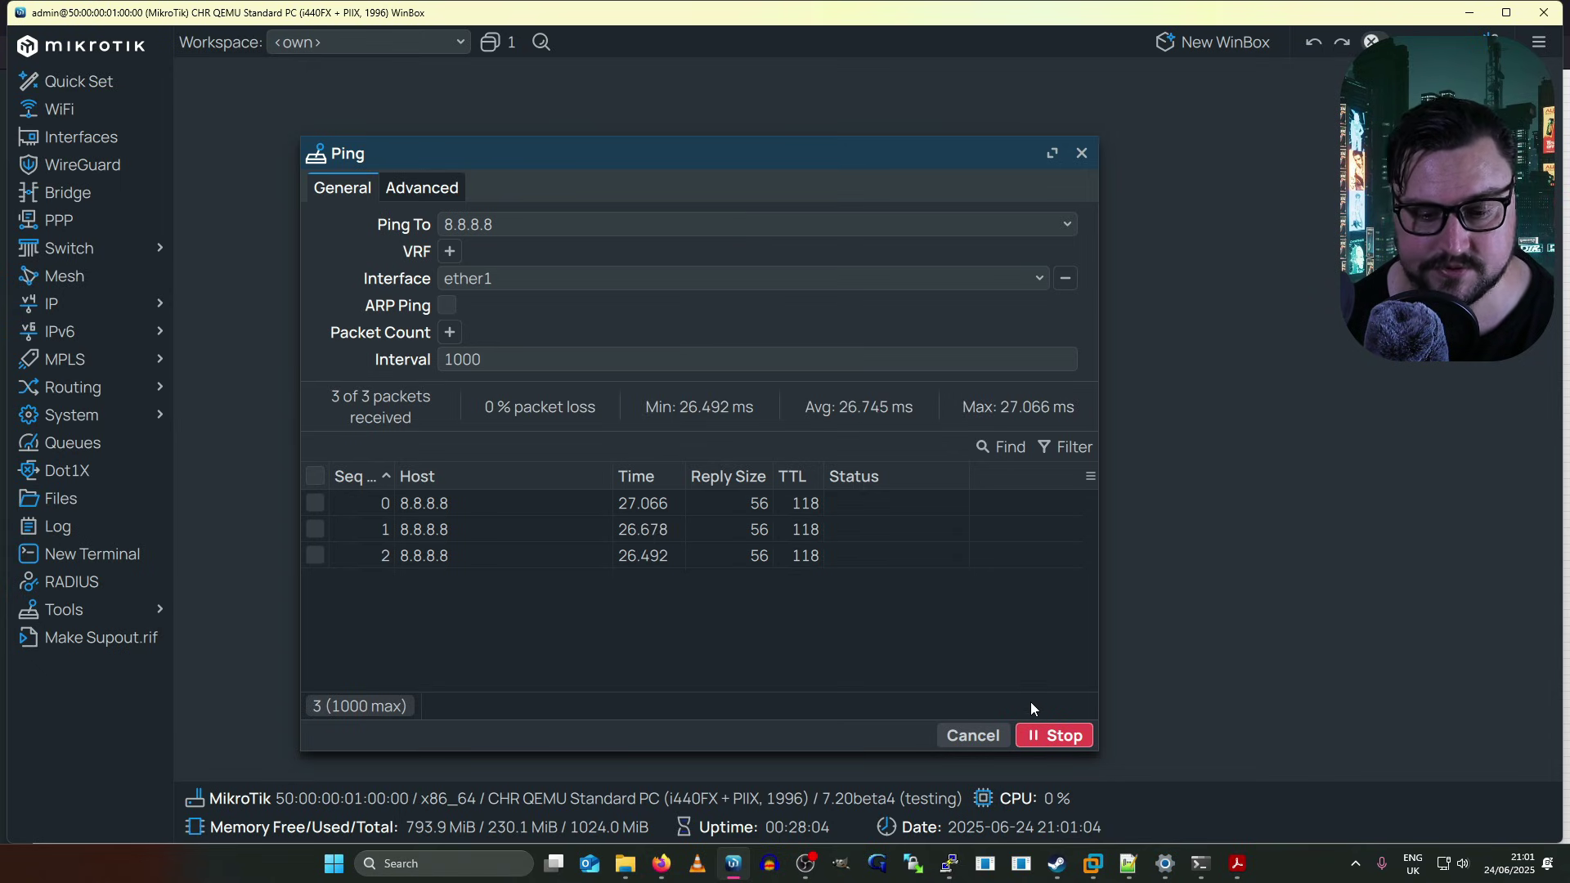
{"action": "left_click", "coordinate": [1055, 739]}
{"action": "left_click", "coordinate": [1055, 741]}
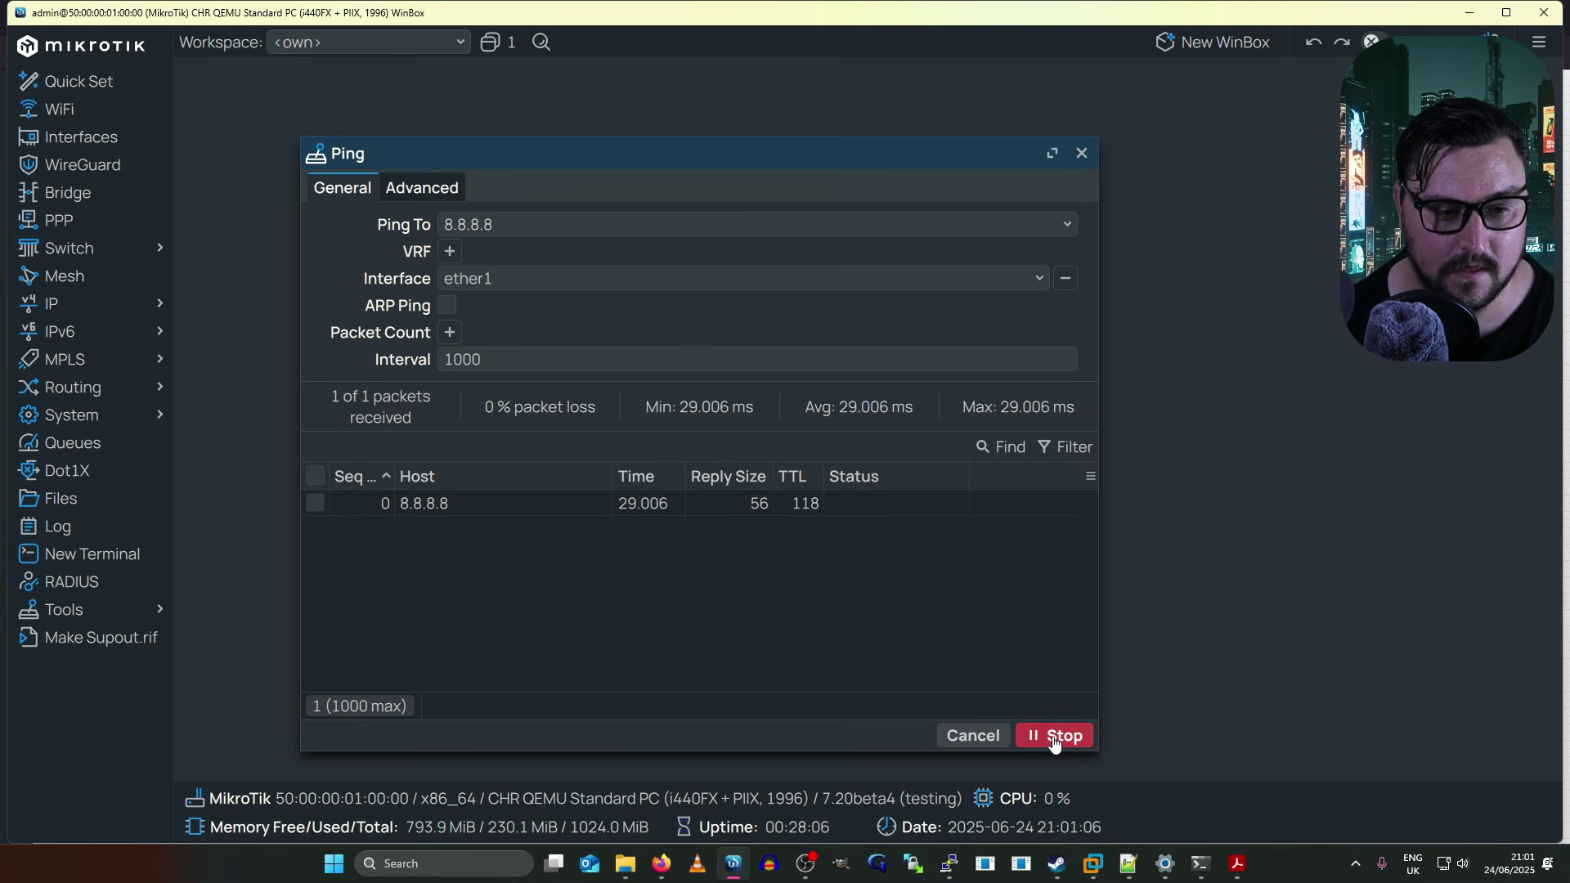
{"action": "left_click", "coordinate": [1055, 740]}
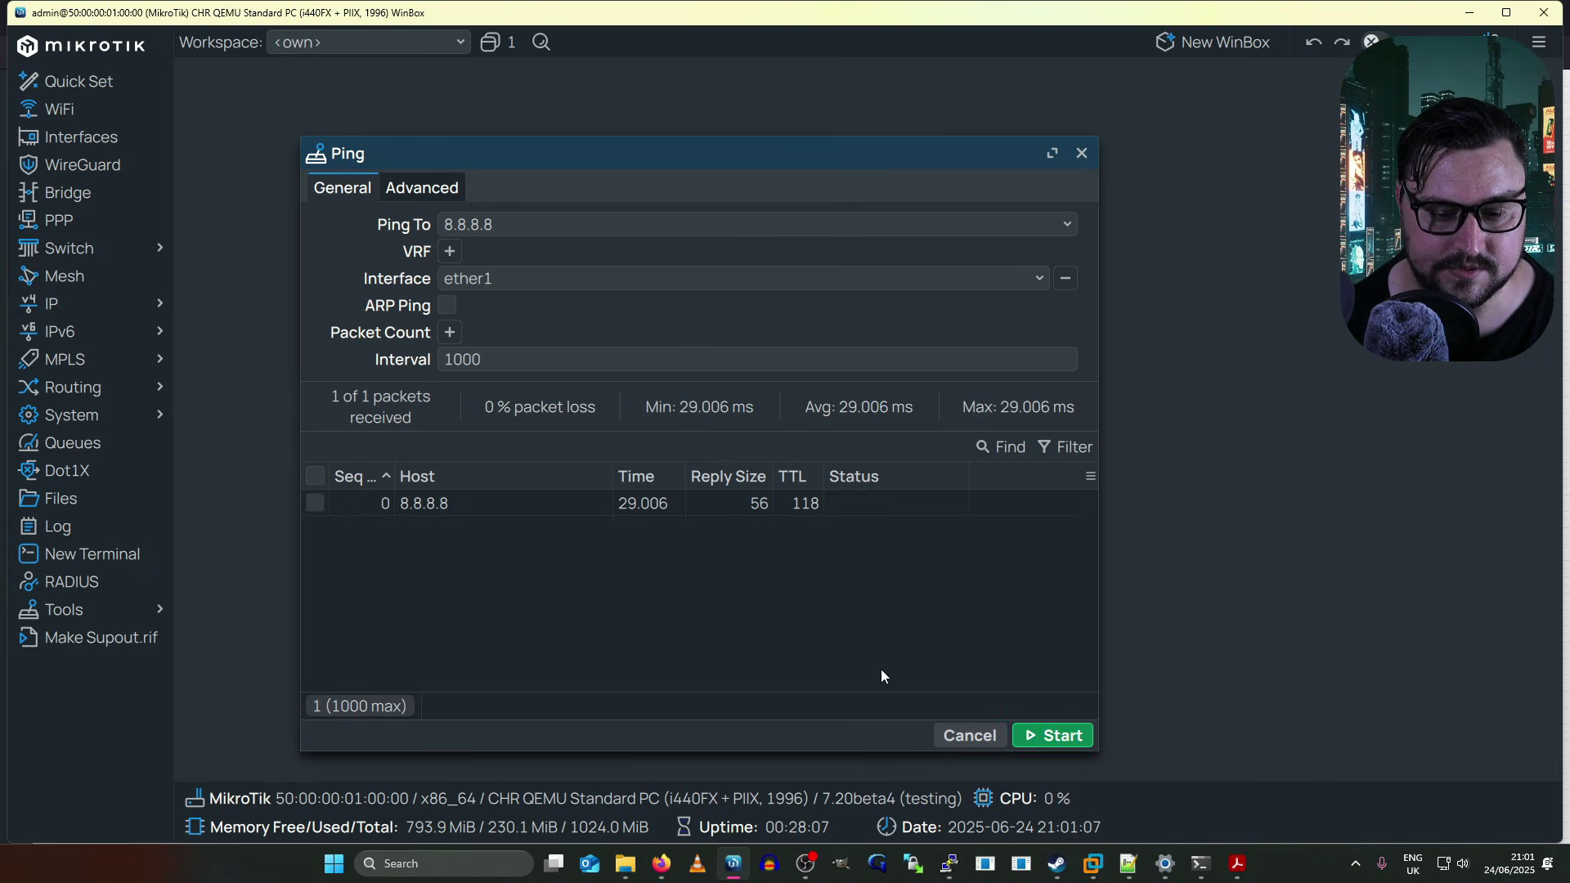
Step: Limit the ping to a packet count of 100 and select the interval value
{"action": "left_click", "coordinate": [450, 332]}
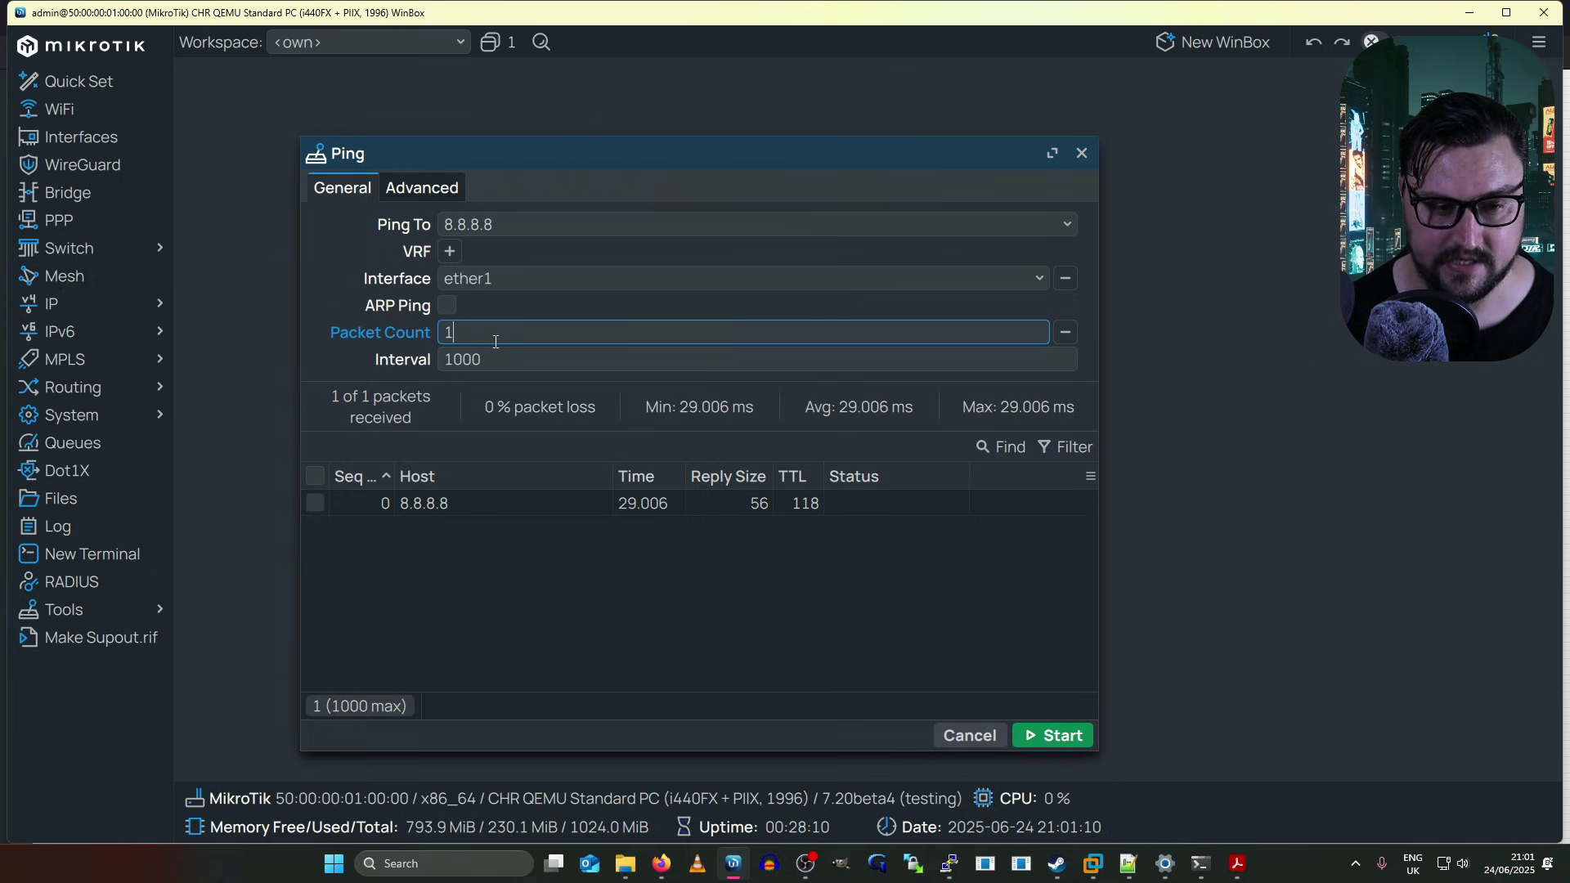
{"action": "type", "text": "00"}
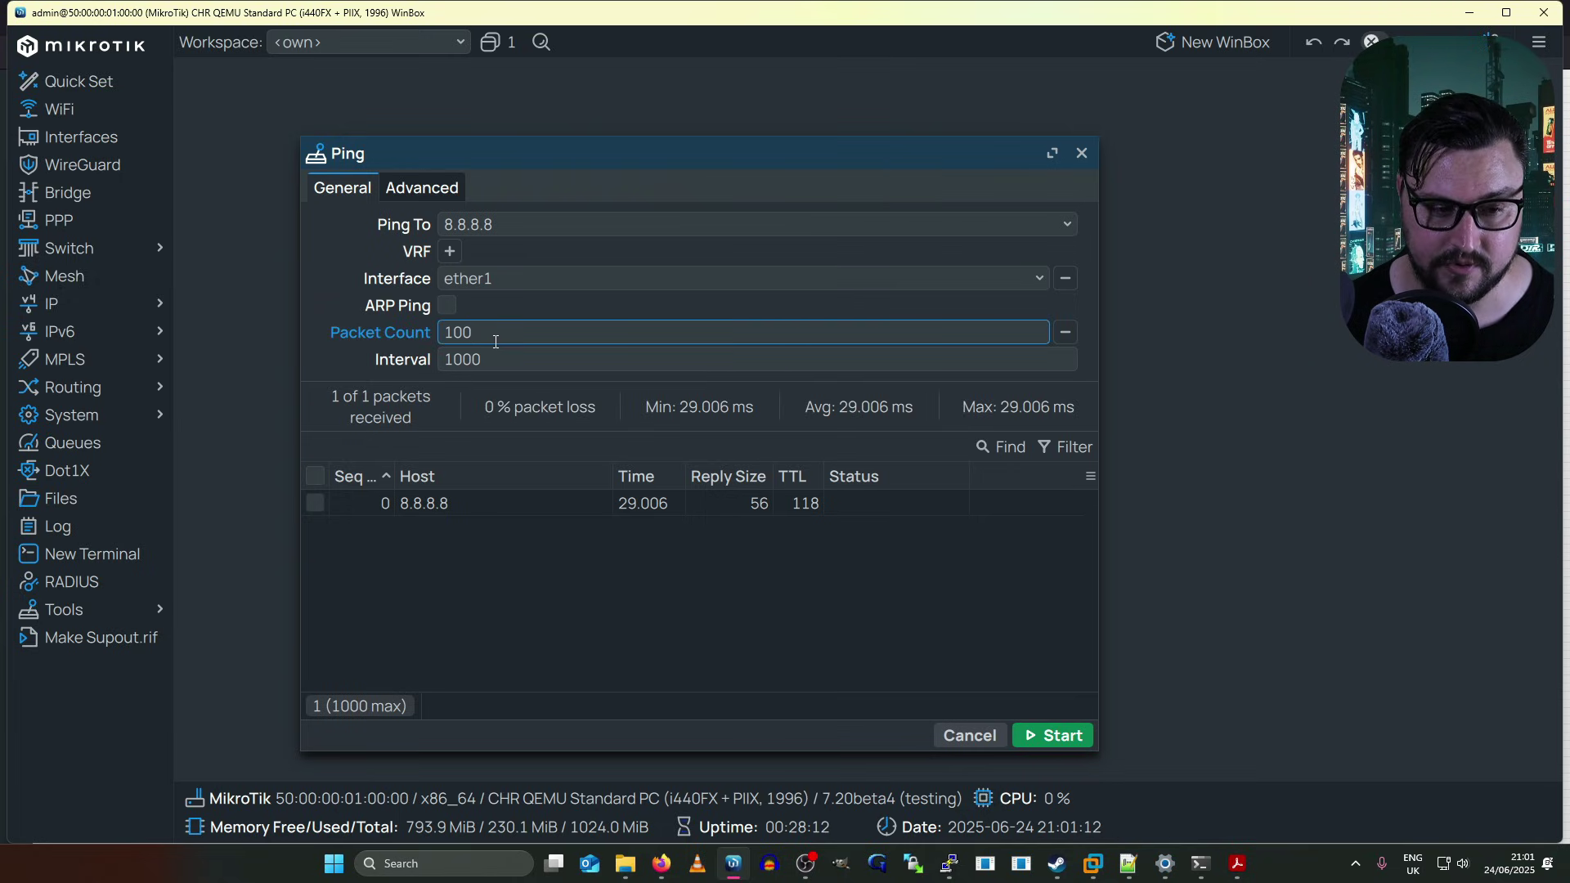
{"action": "left_click", "coordinate": [441, 360]}
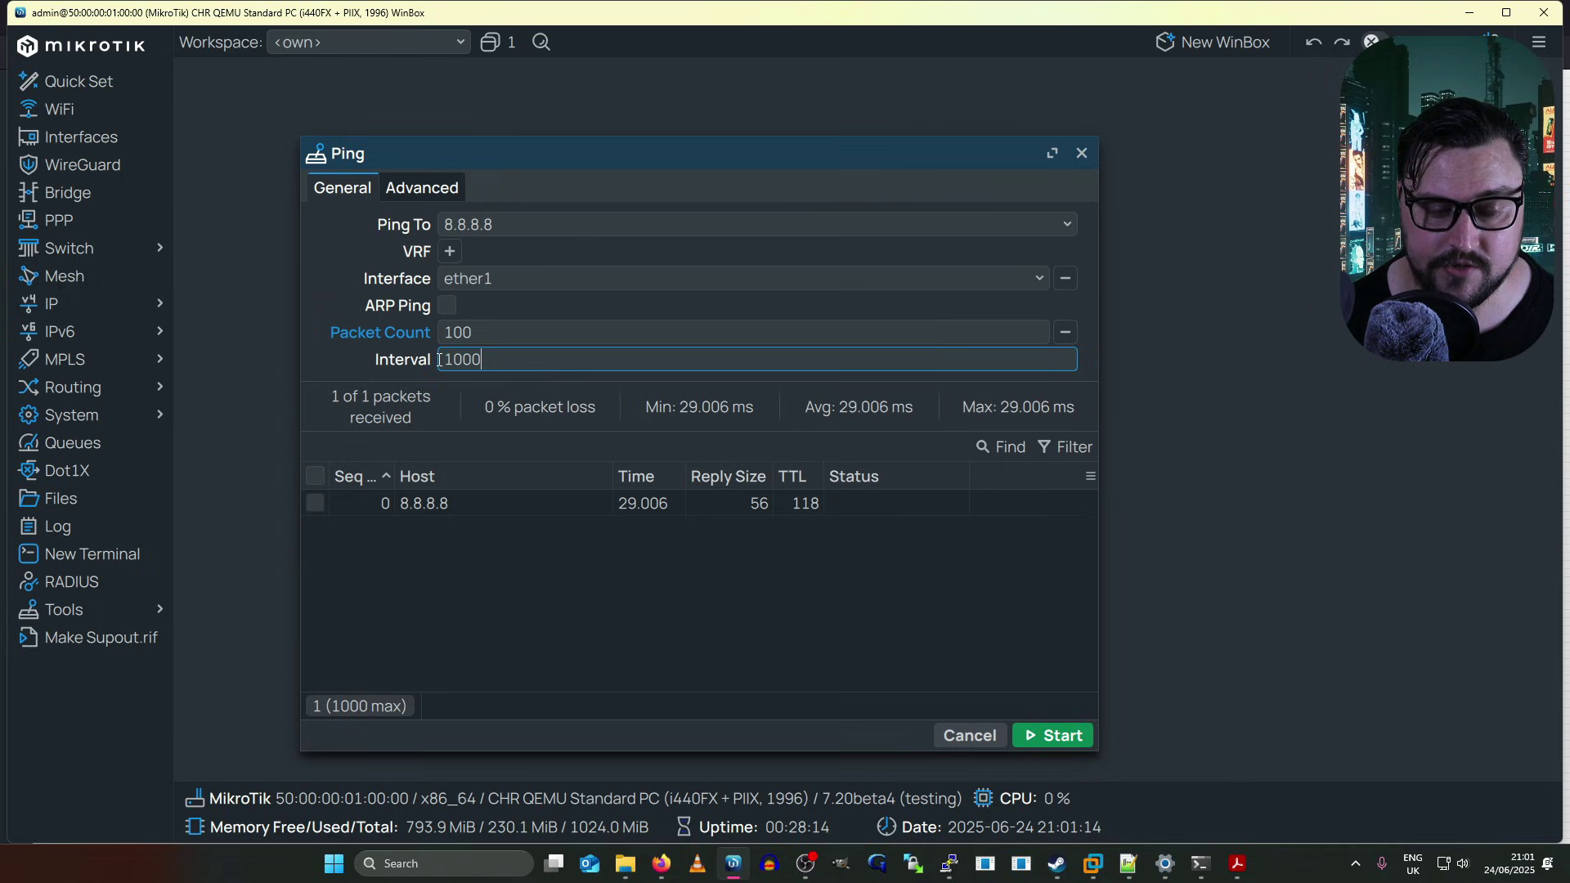
{"action": "left_click_drag", "start_coordinate": [512, 361], "coordinate": [427, 366]}
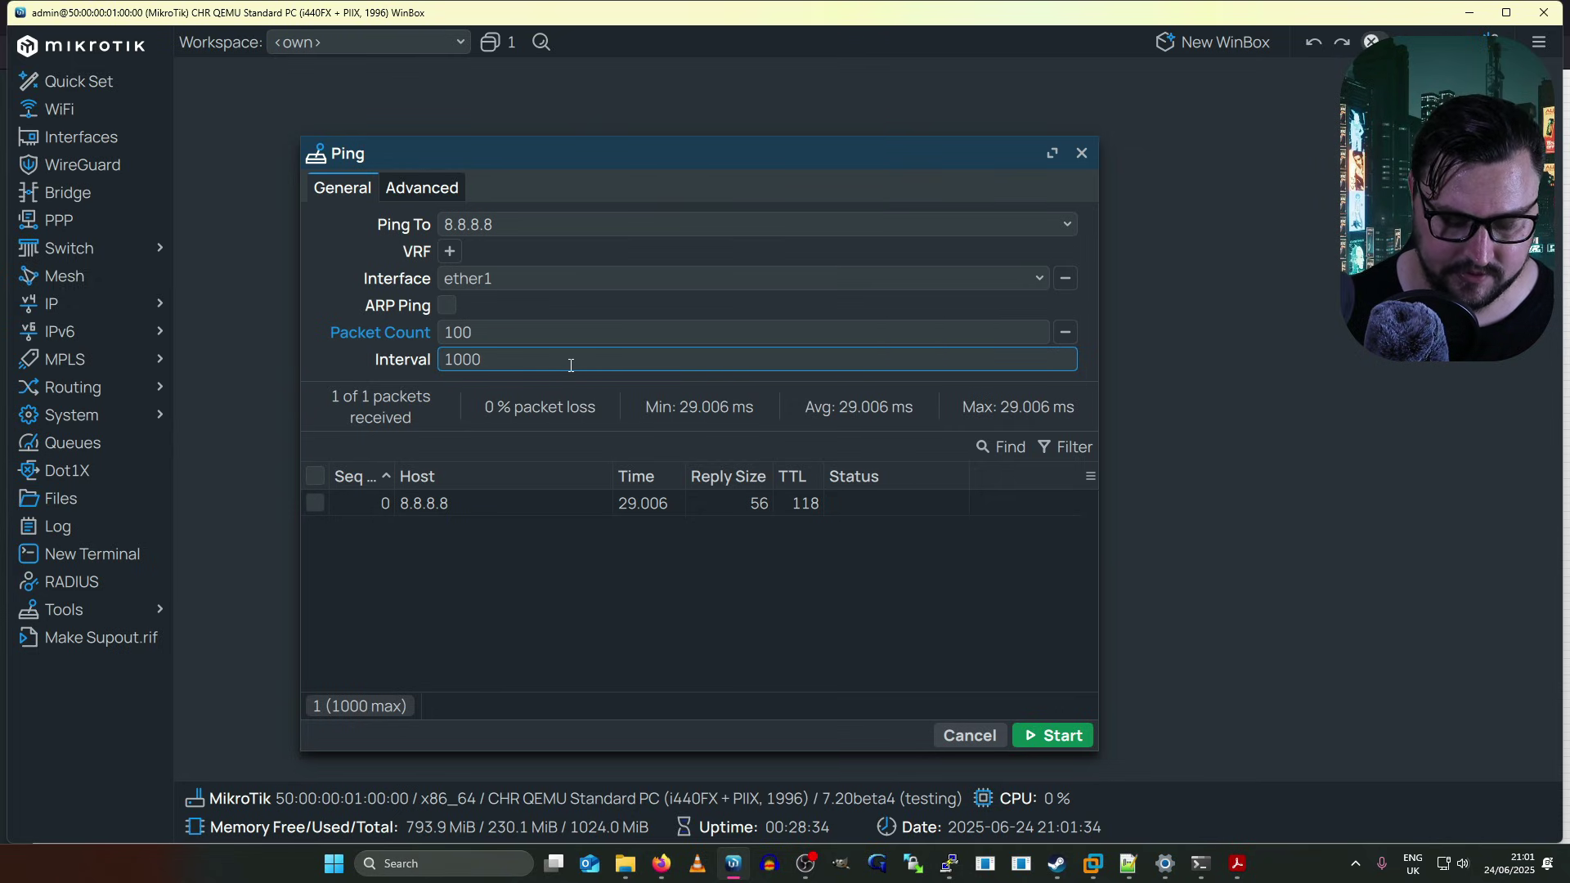
Step: Lower the ping interval from 1000 to 100 ms and run a ping to 8.8.8.8
{"action": "key", "text": "BackSpace"}
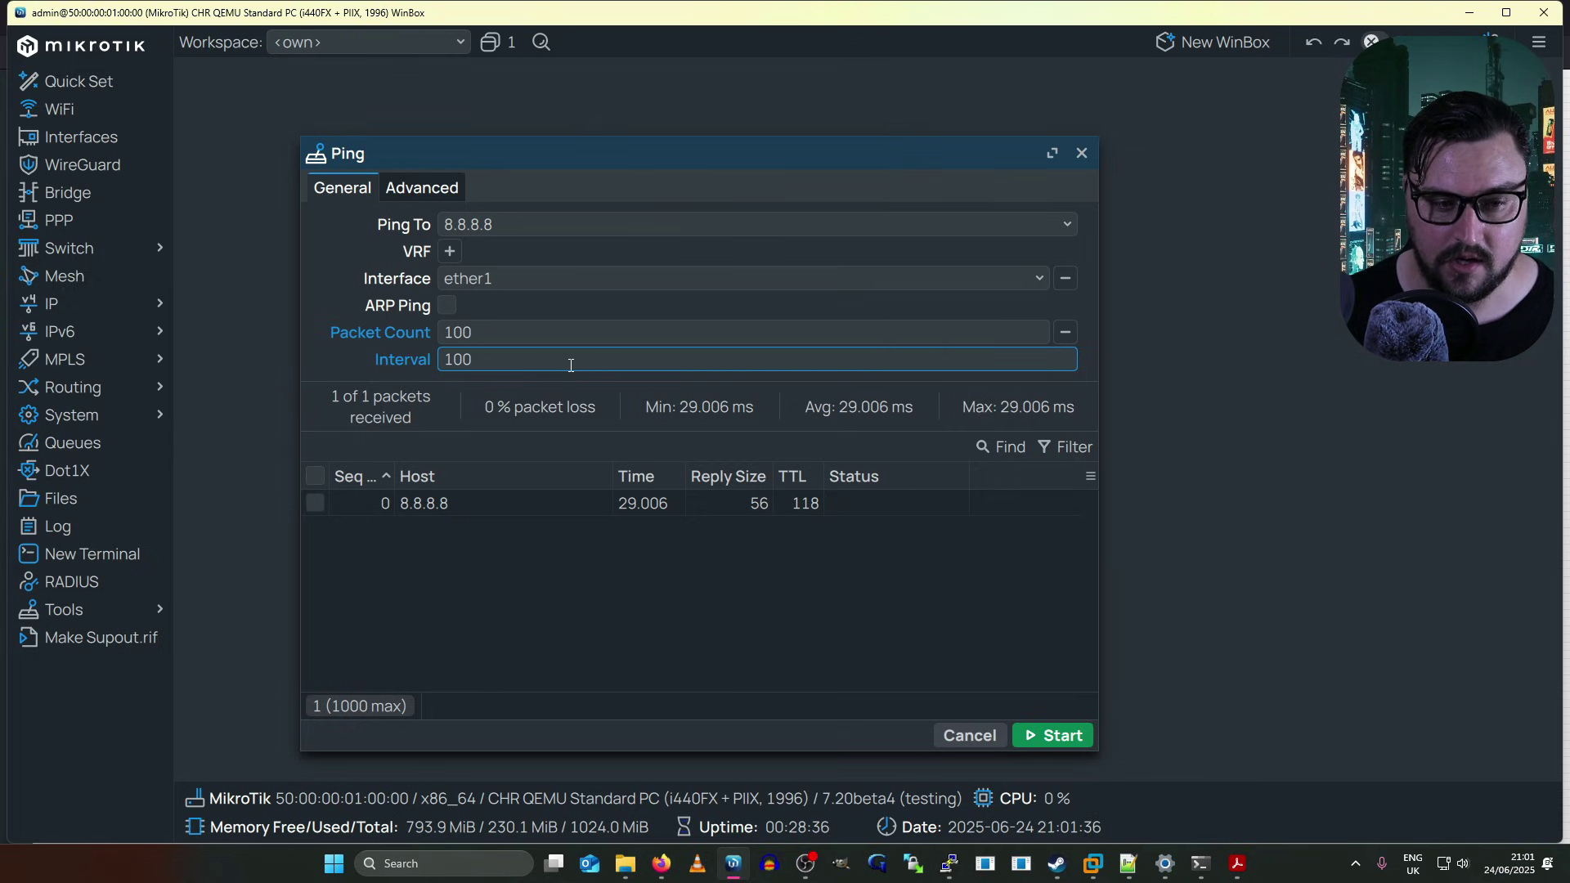
{"action": "type", "text": "0"}
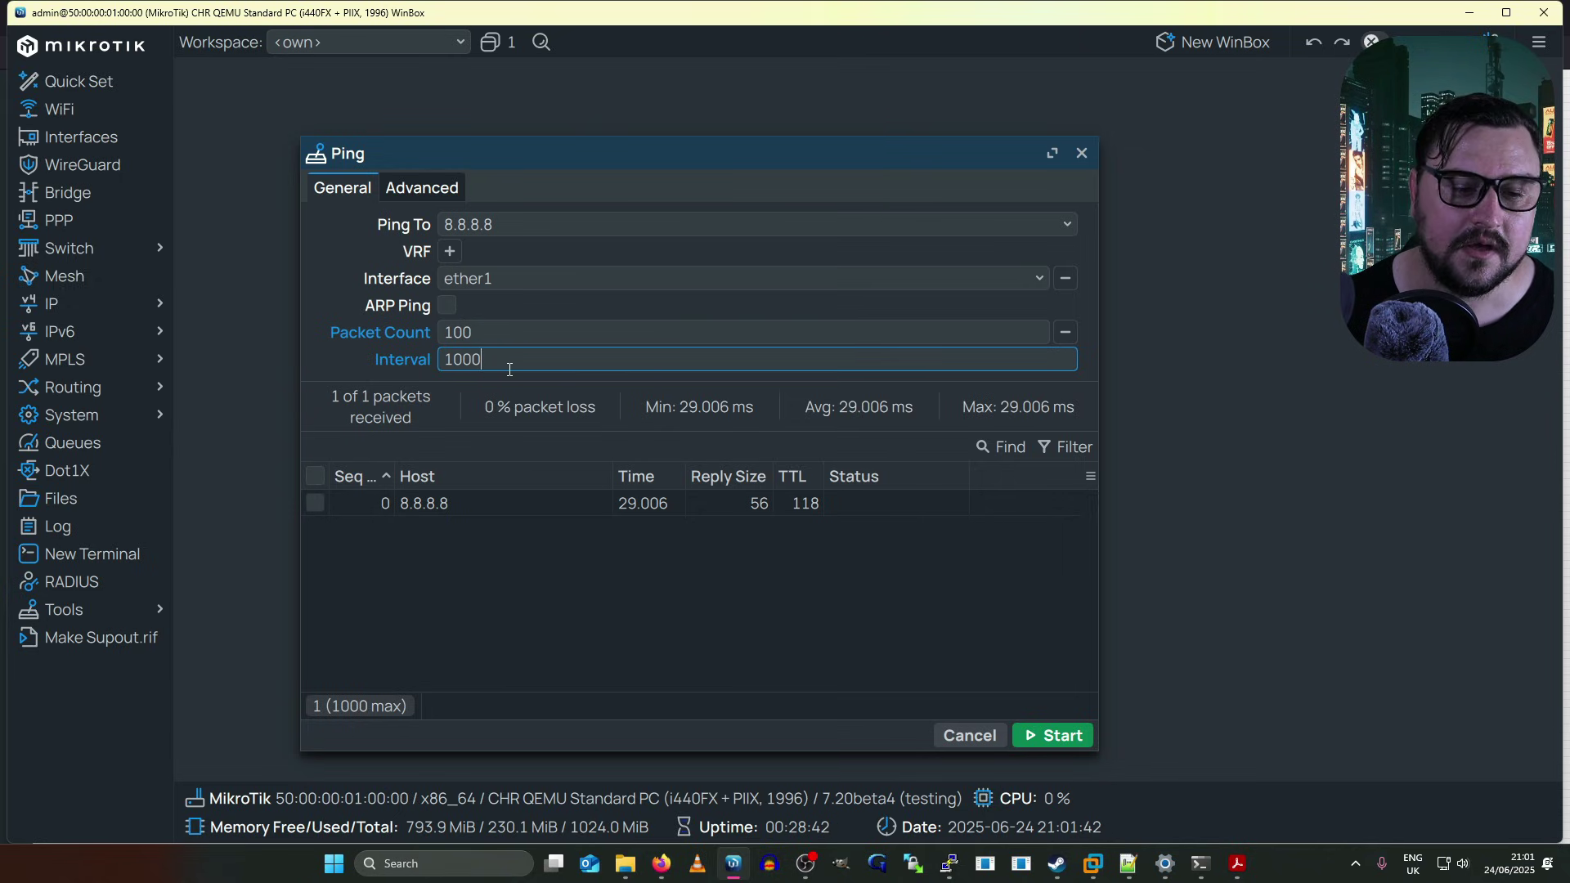
{"action": "key", "text": "BackSpace"}
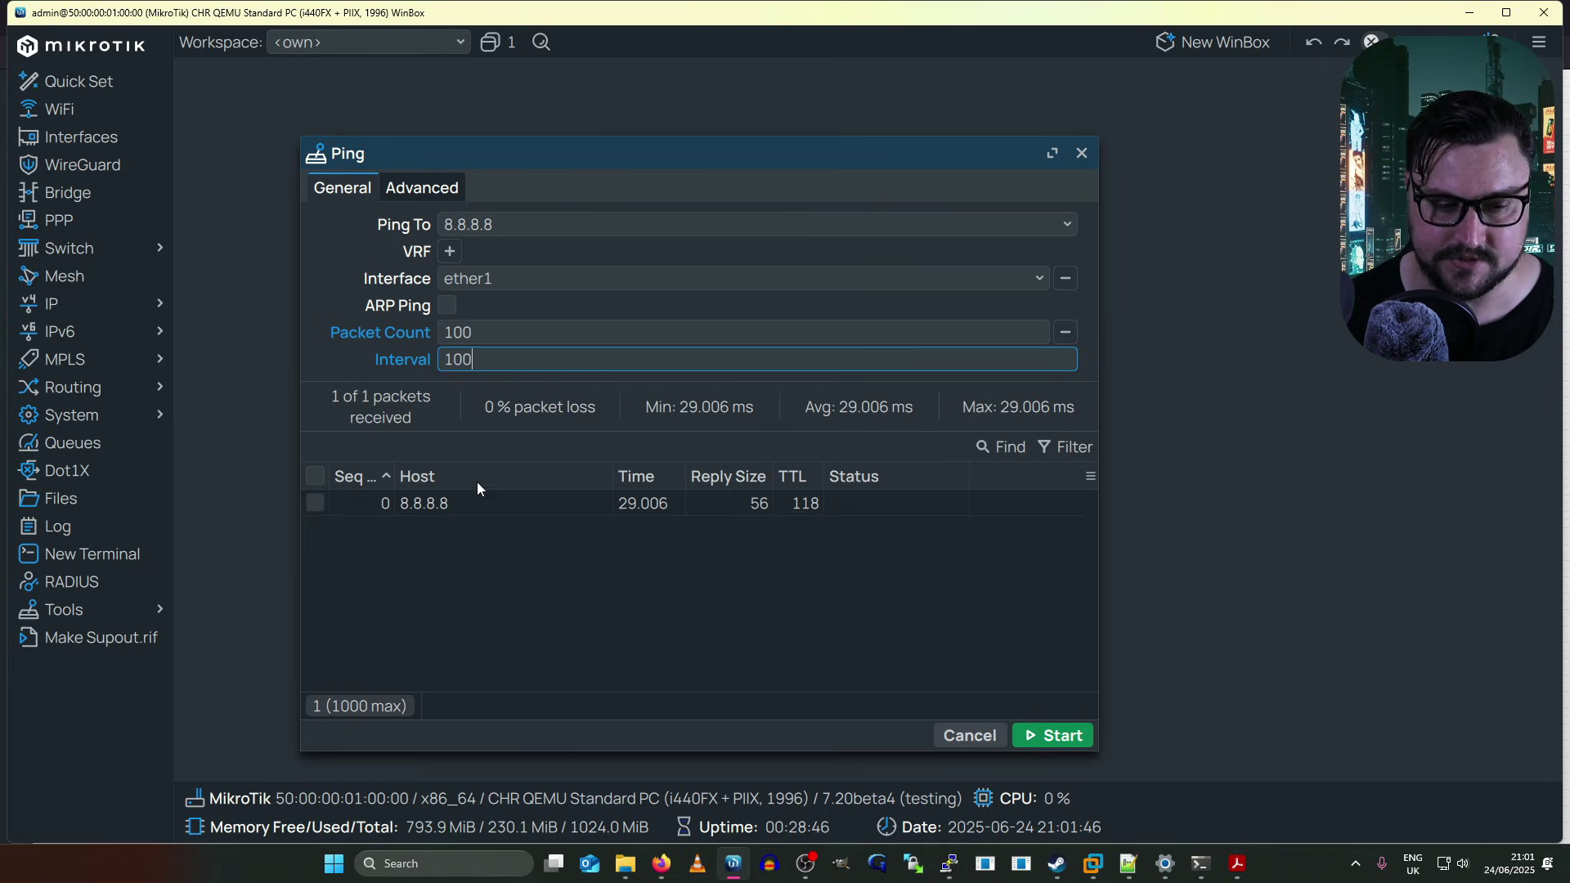
{"action": "left_click", "coordinate": [1053, 735]}
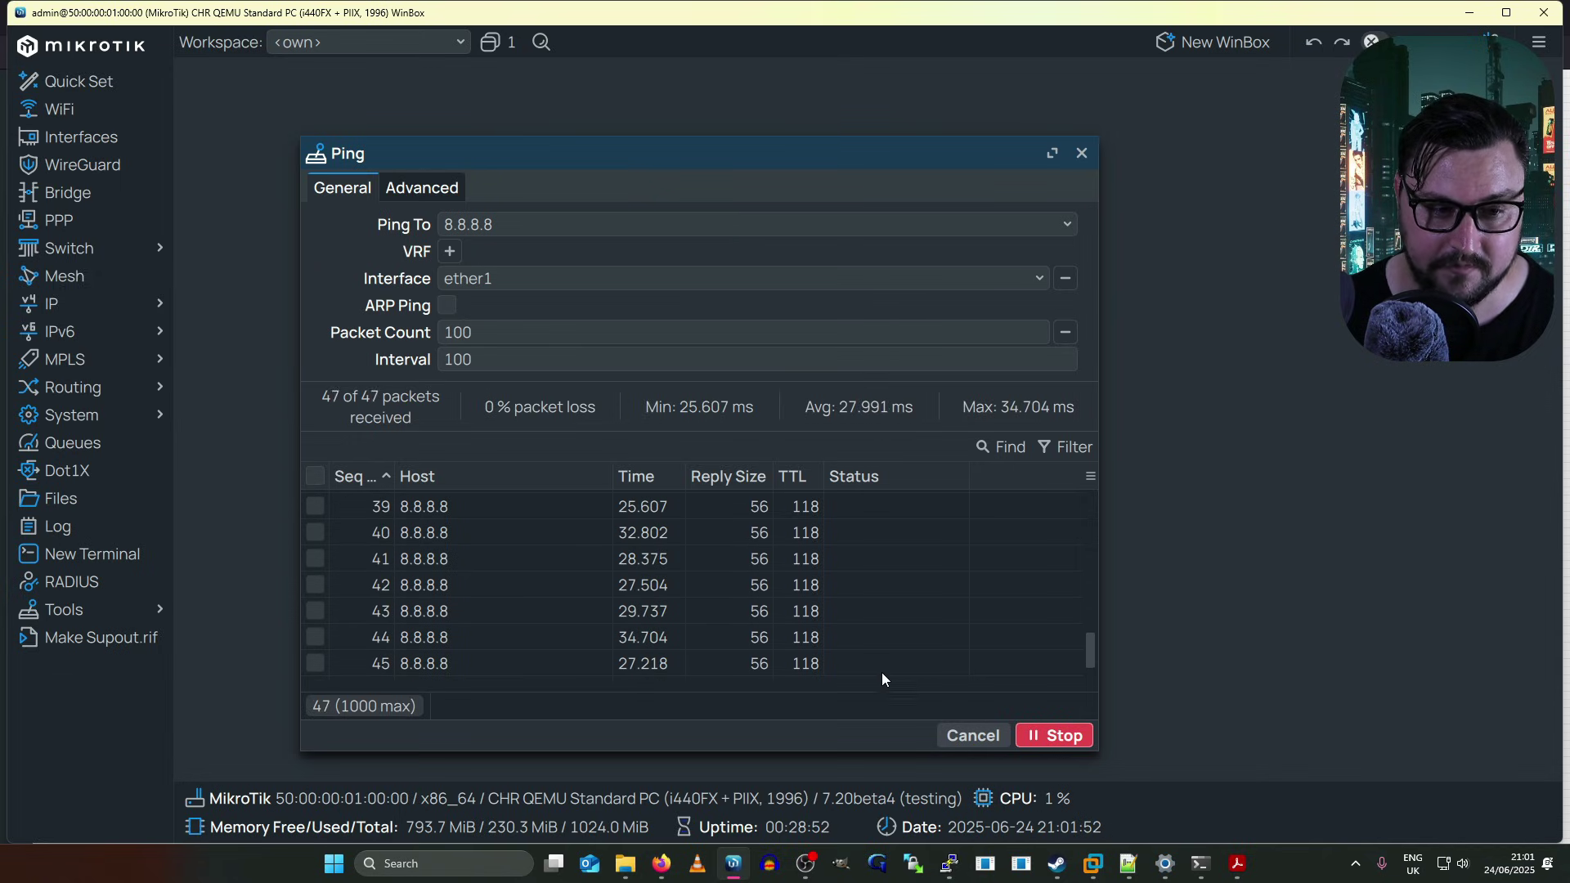
{"action": "left_click", "coordinate": [1055, 736]}
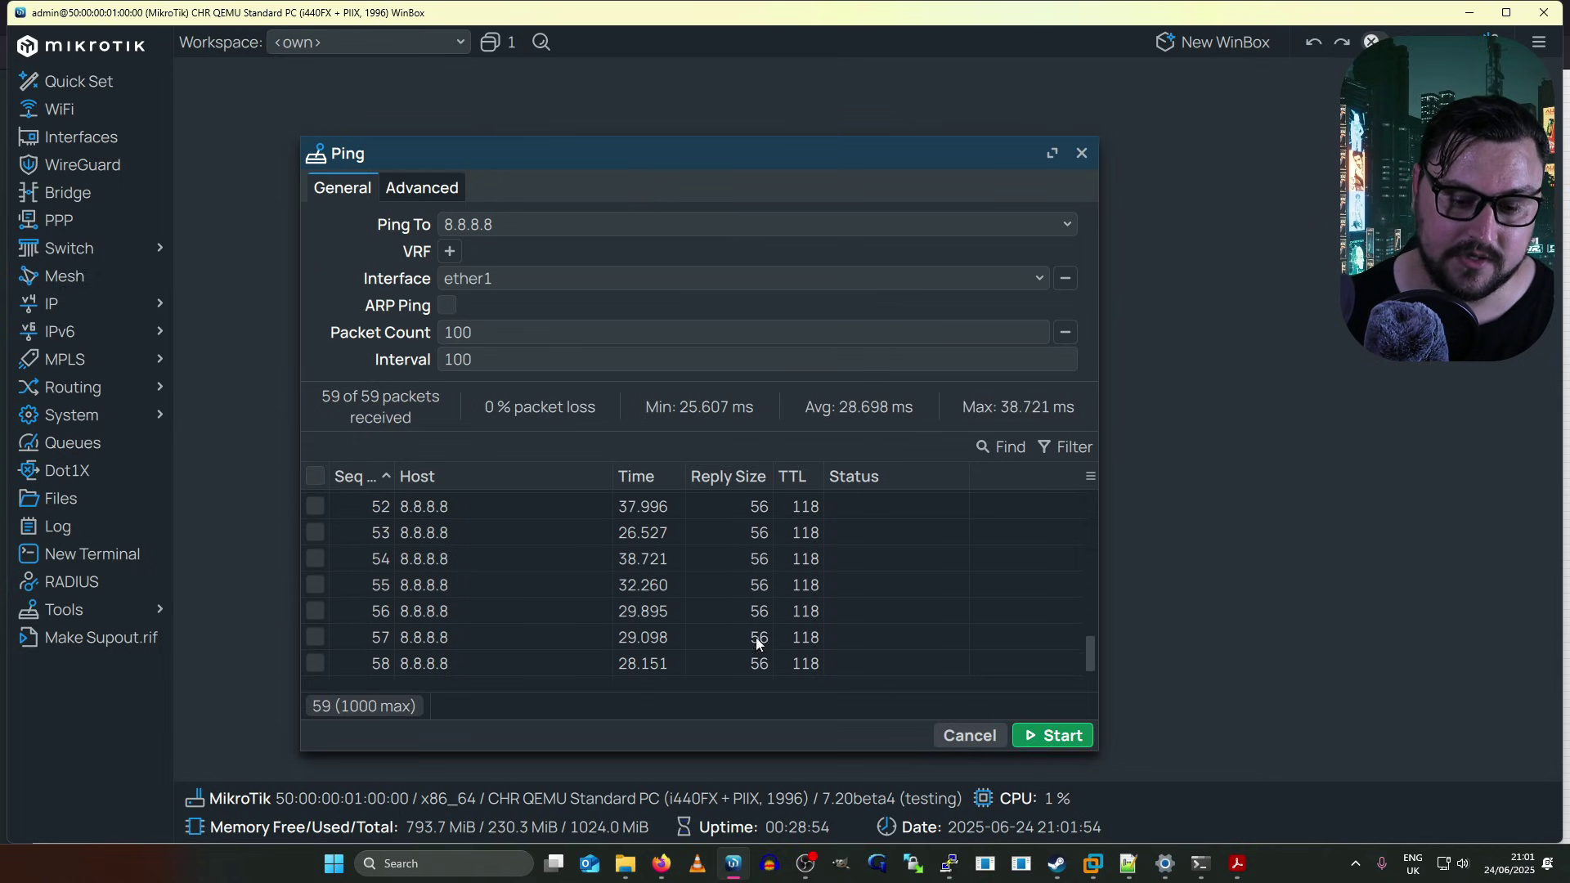
Step: Test a 10 ms interval ping, stop it after timeouts, and re-enter the interval value
{"action": "left_click", "coordinate": [501, 363]}
{"action": "key", "text": "BackSpace"}
{"action": "key", "text": "BackSpace"}
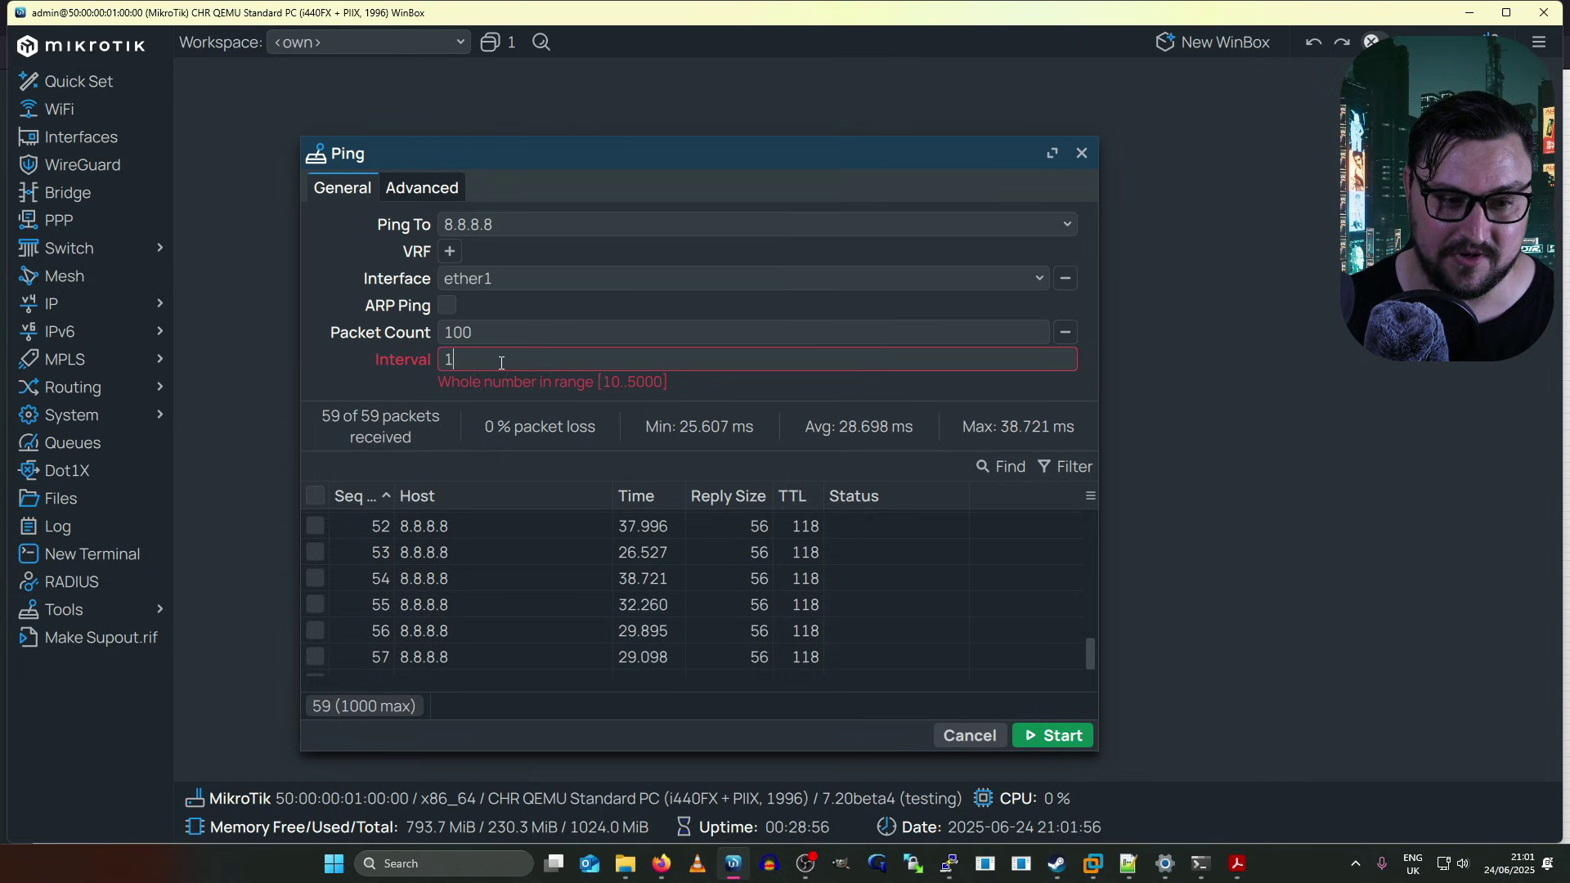
{"action": "type", "text": "0"}
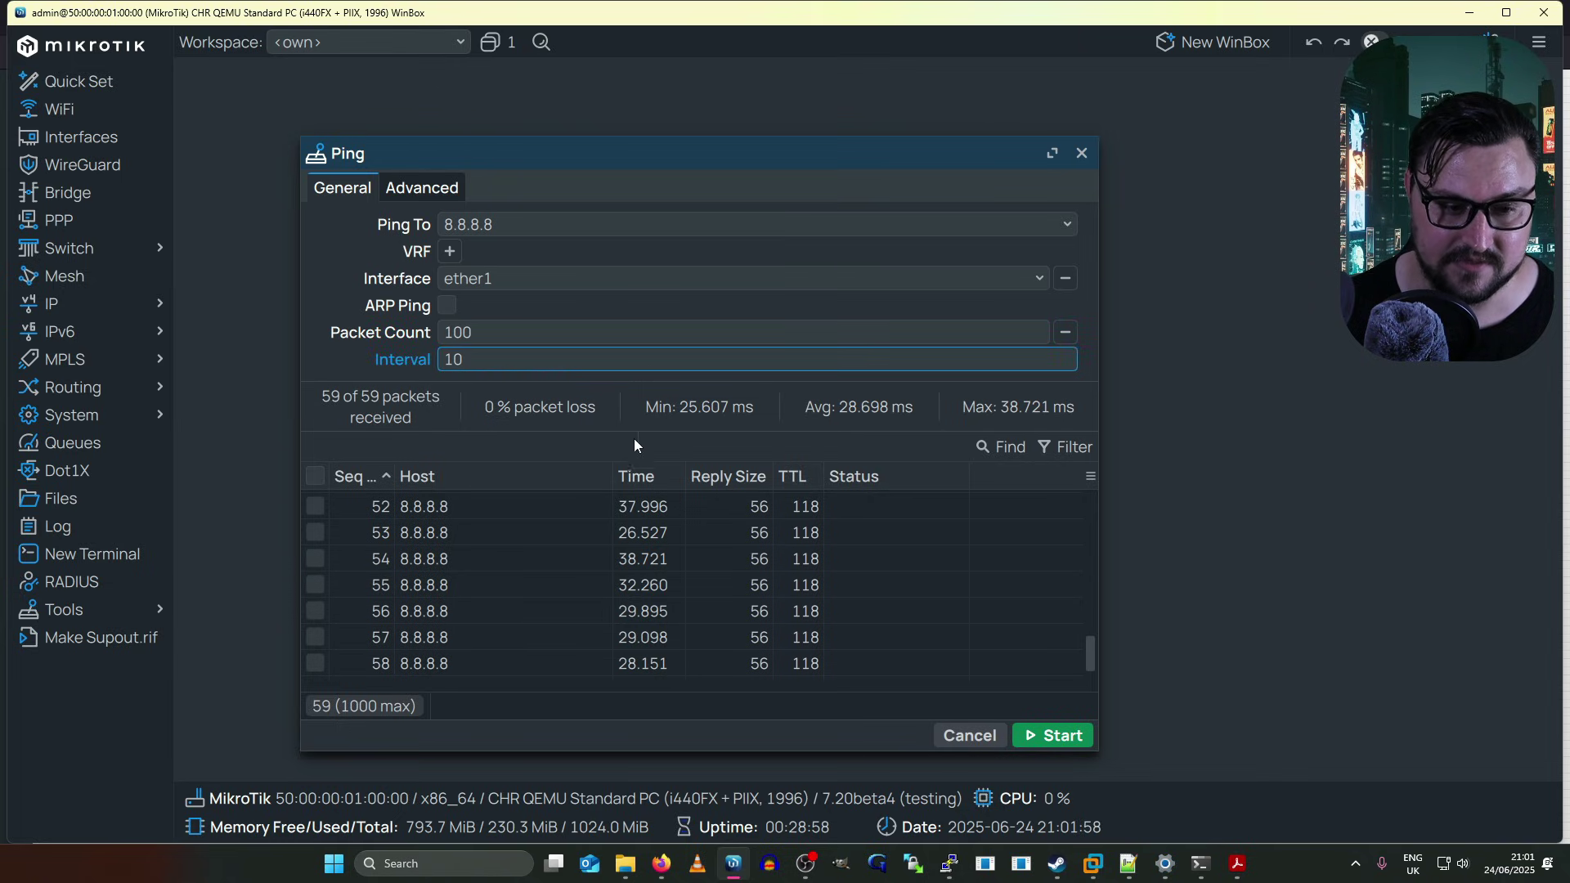
{"action": "left_click", "coordinate": [1057, 736]}
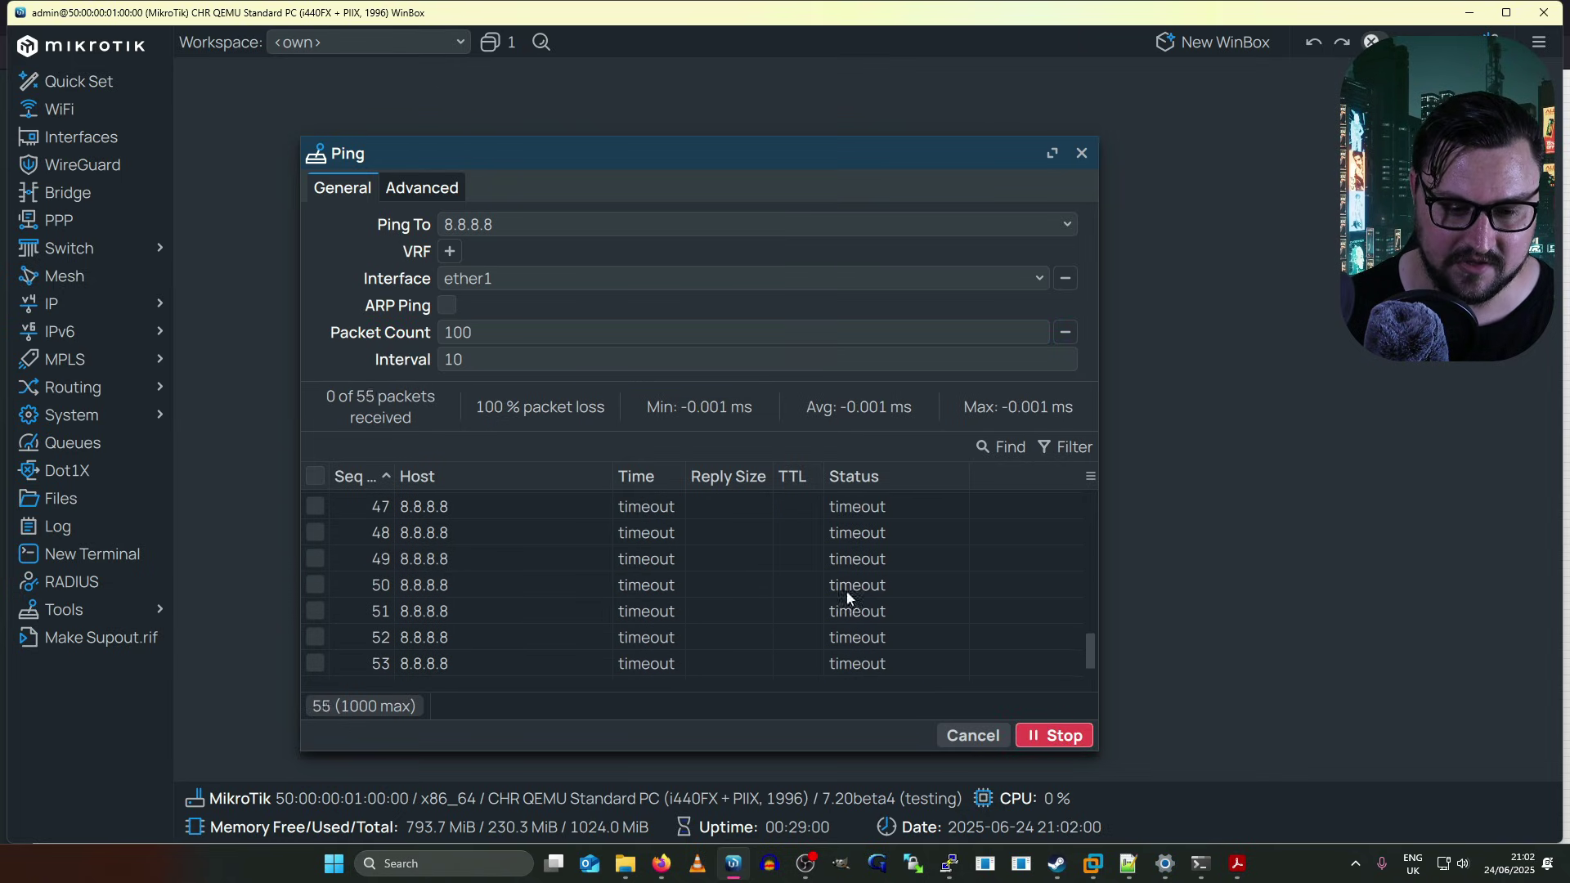
{"action": "left_click", "coordinate": [1056, 736]}
{"action": "left_click", "coordinate": [1029, 736]}
{"action": "left_click", "coordinate": [449, 360]}
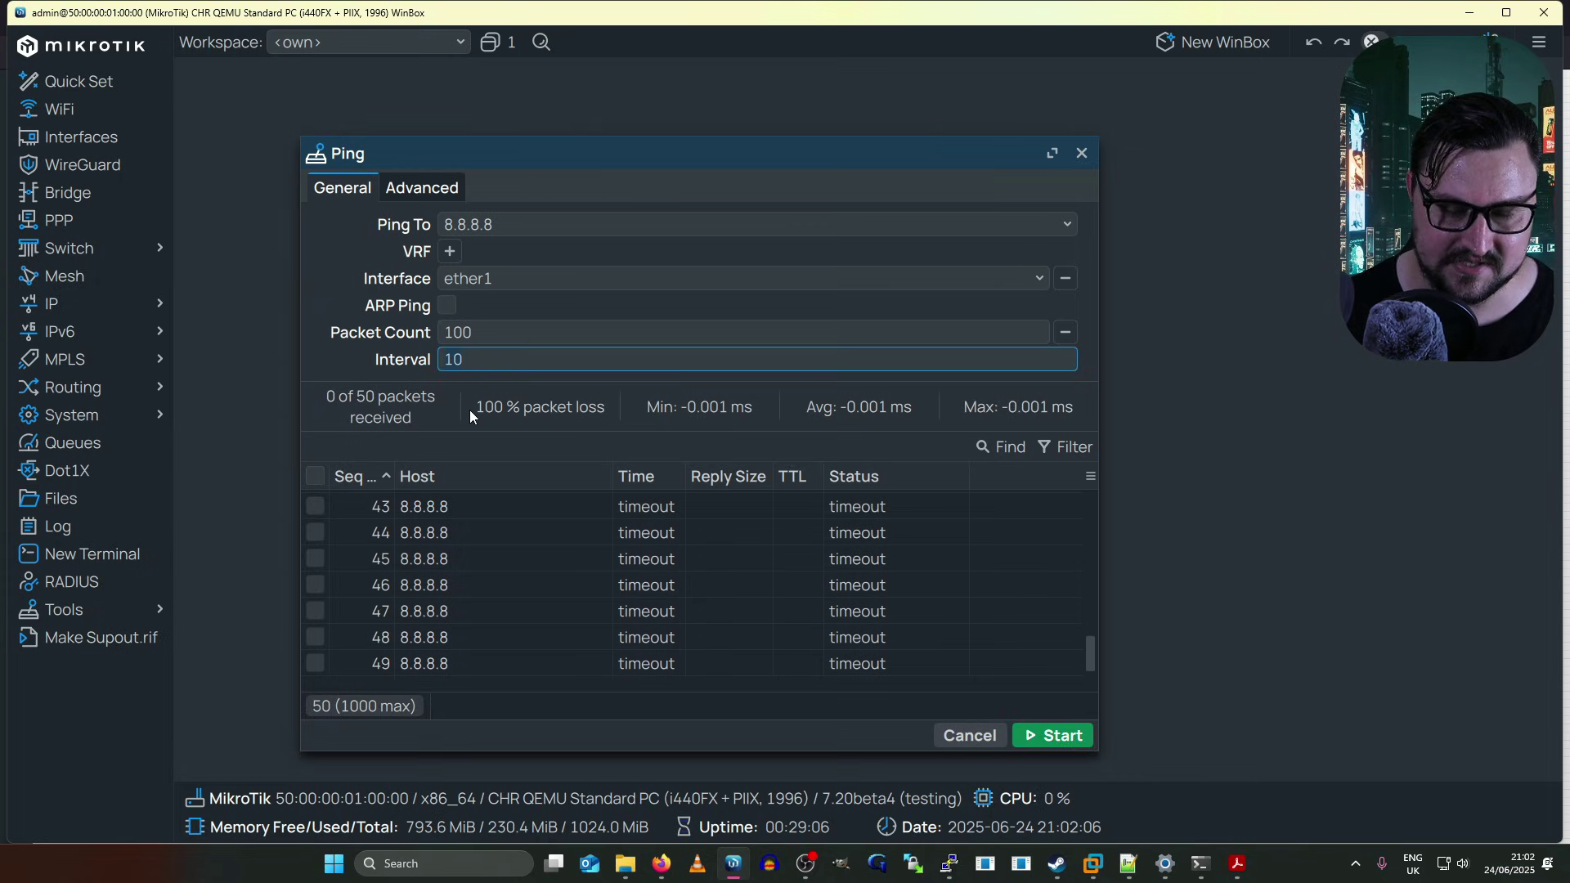
{"action": "key", "text": "Delete"}
{"action": "key", "text": "Delete"}
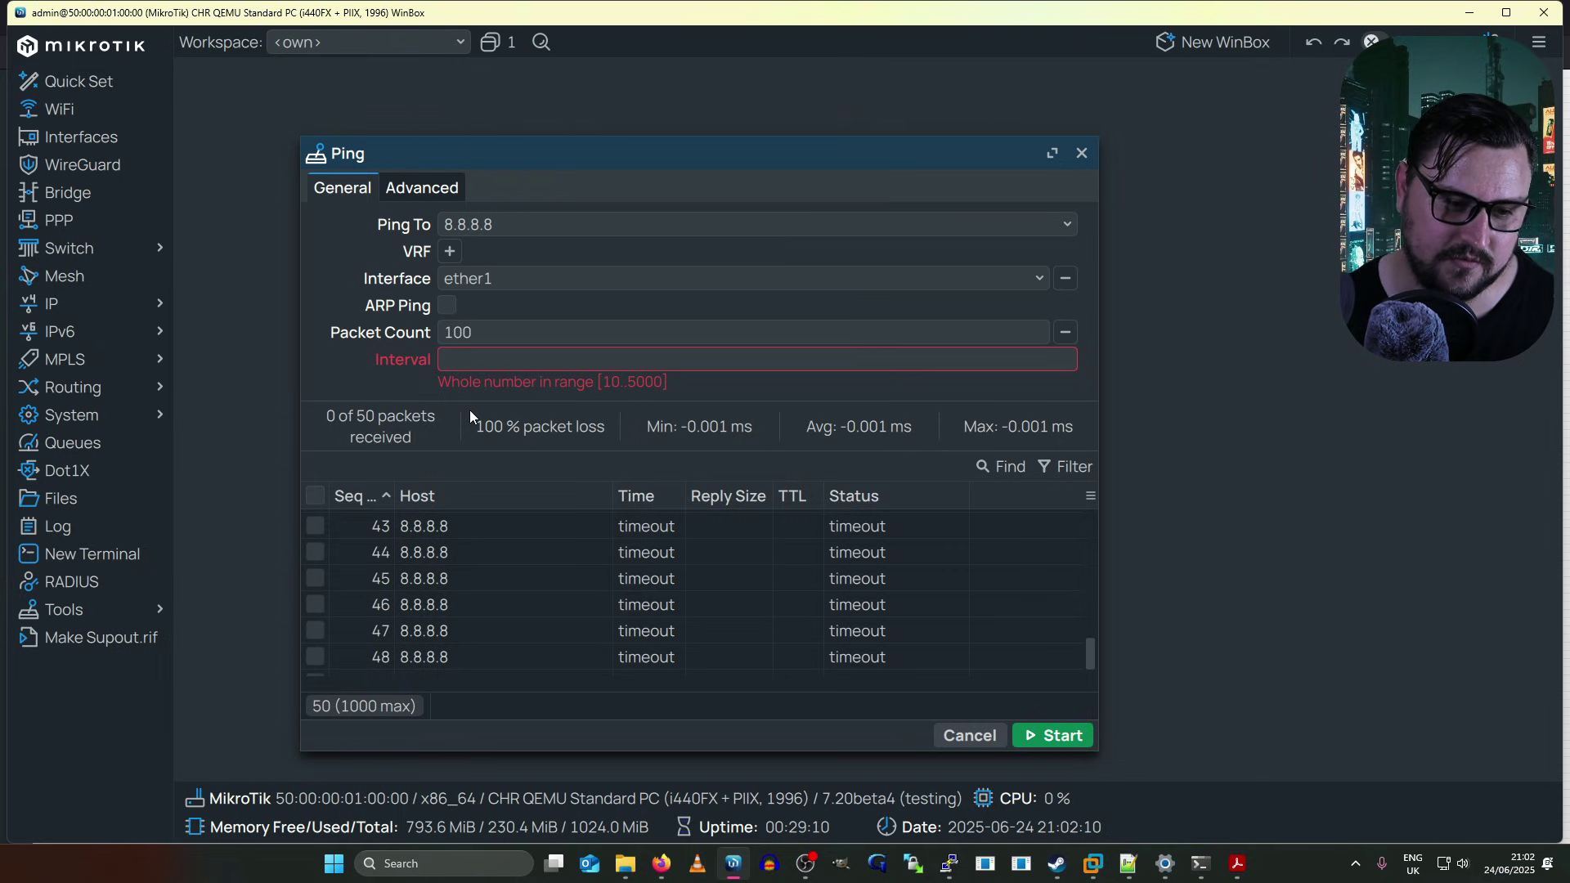
{"action": "type", "text": "200"}
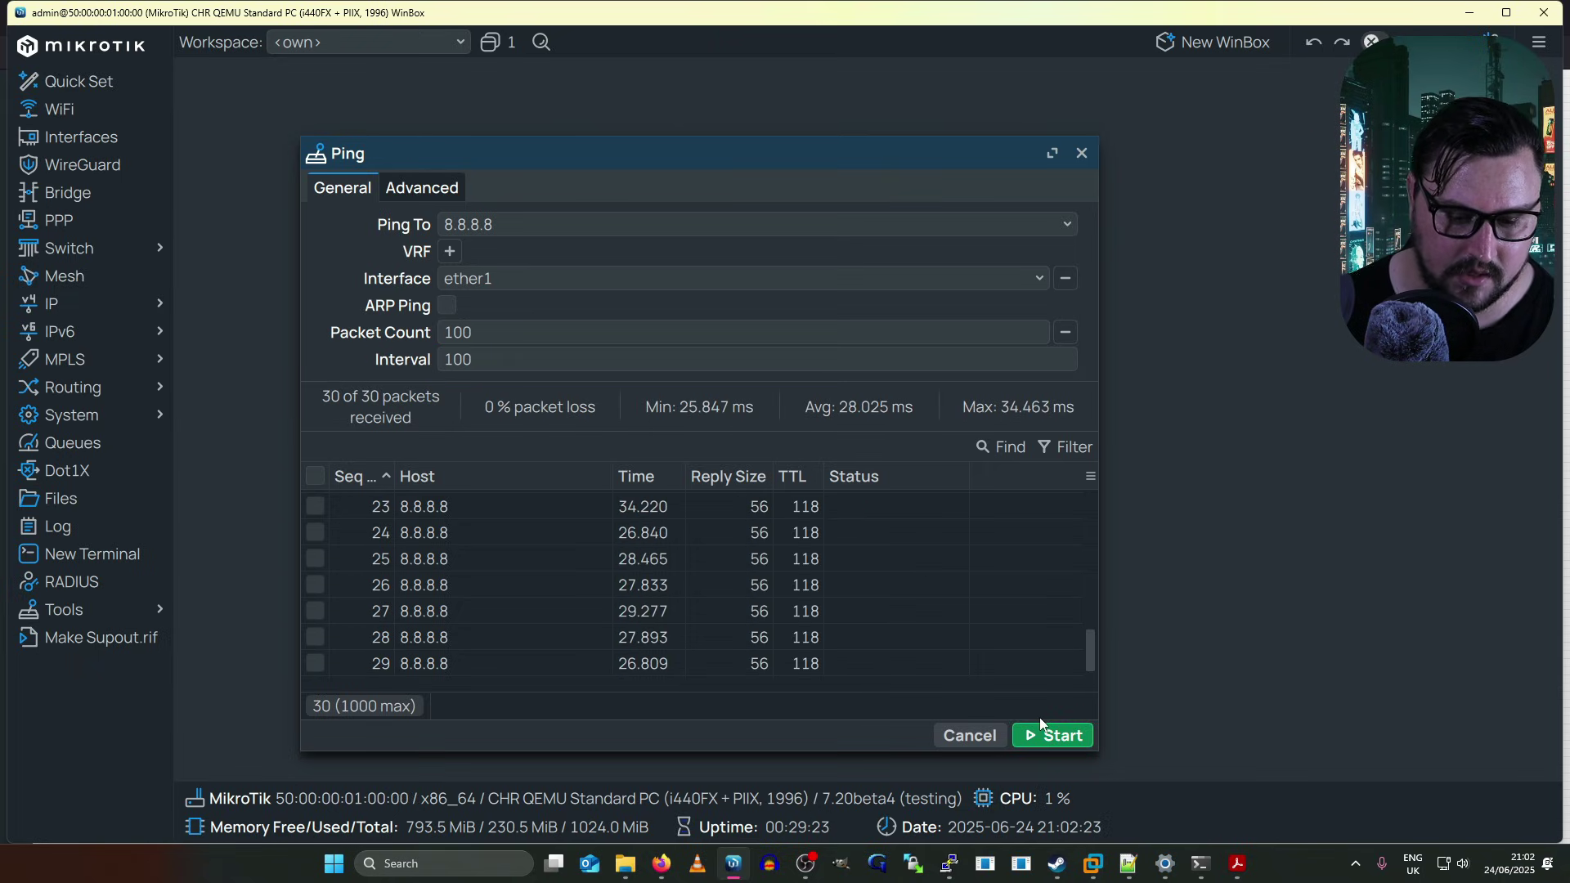
Step: On the Advanced ping options, set packet size 1472 and enable Dont Fragment
{"action": "left_click", "coordinate": [409, 195]}
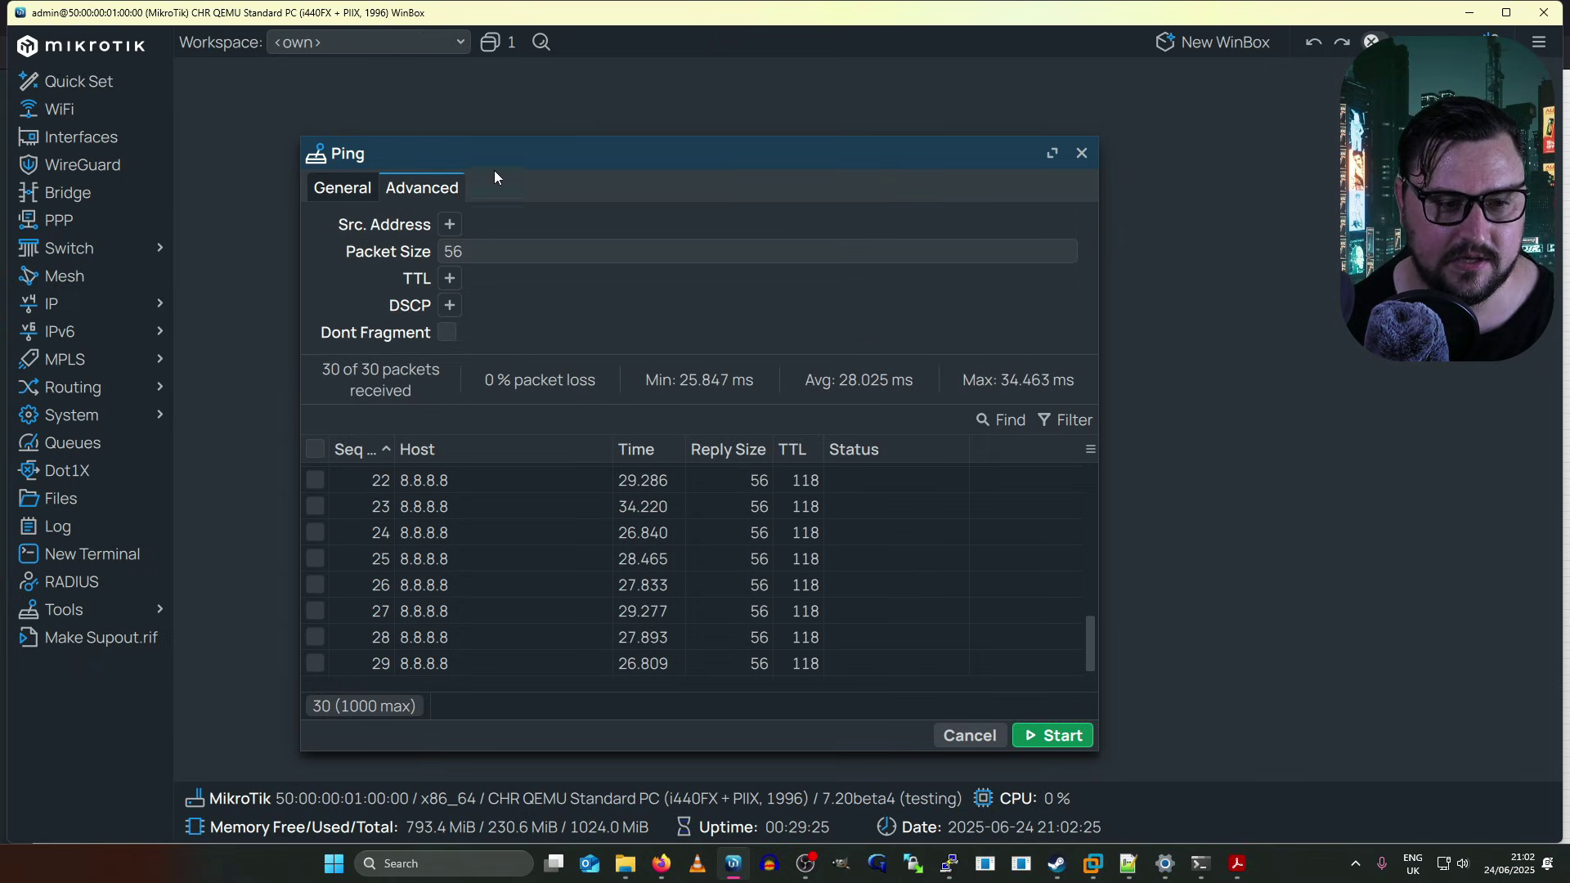
{"action": "left_click", "coordinate": [450, 224]}
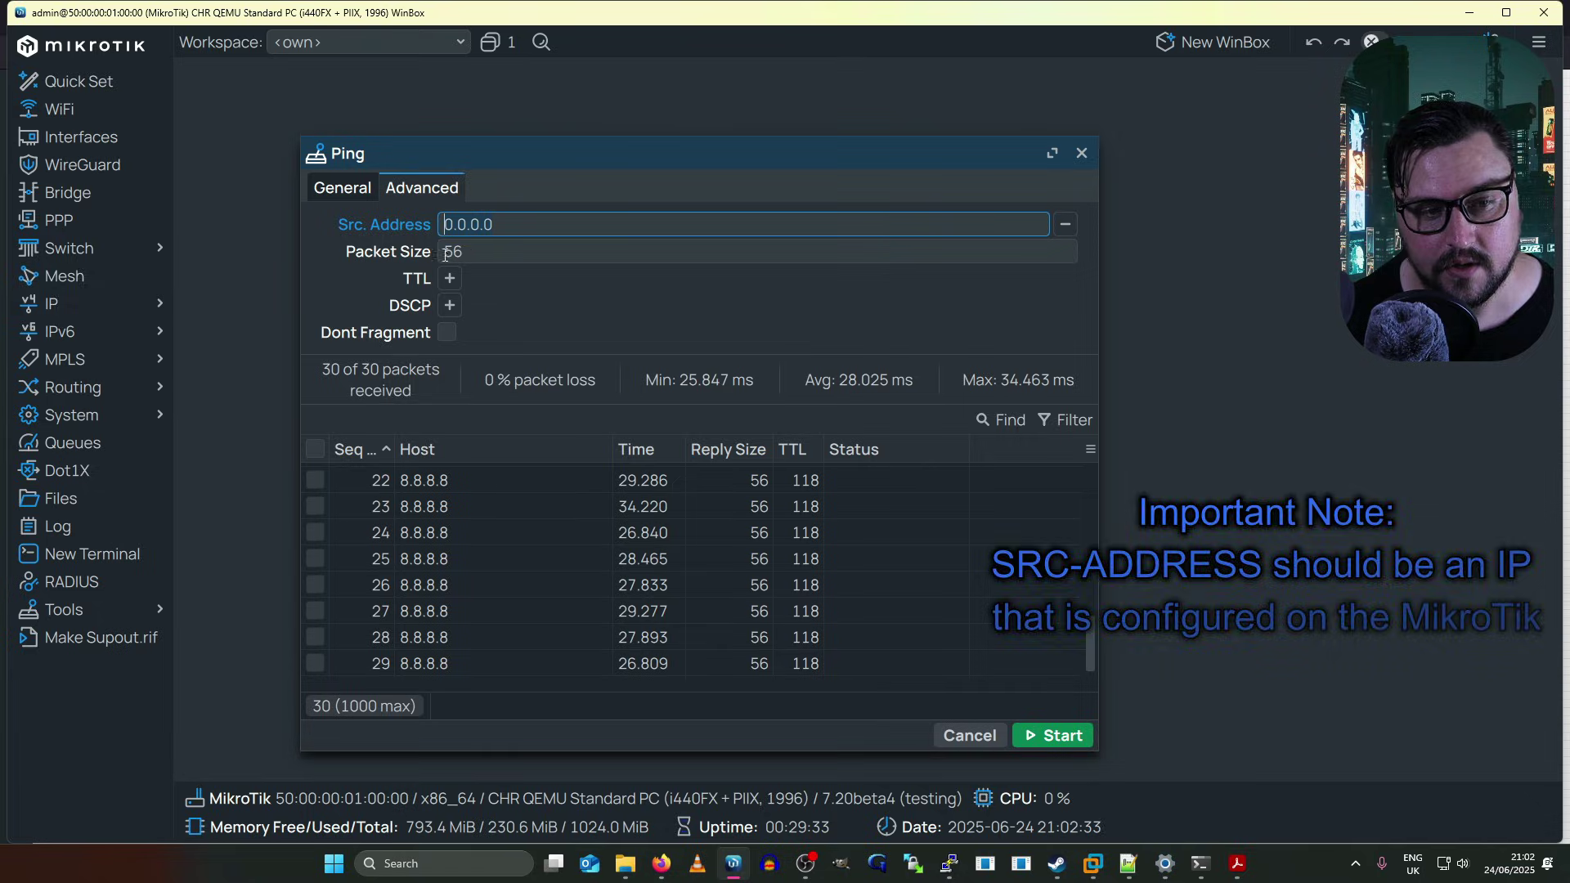
{"action": "left_click", "coordinate": [445, 253]}
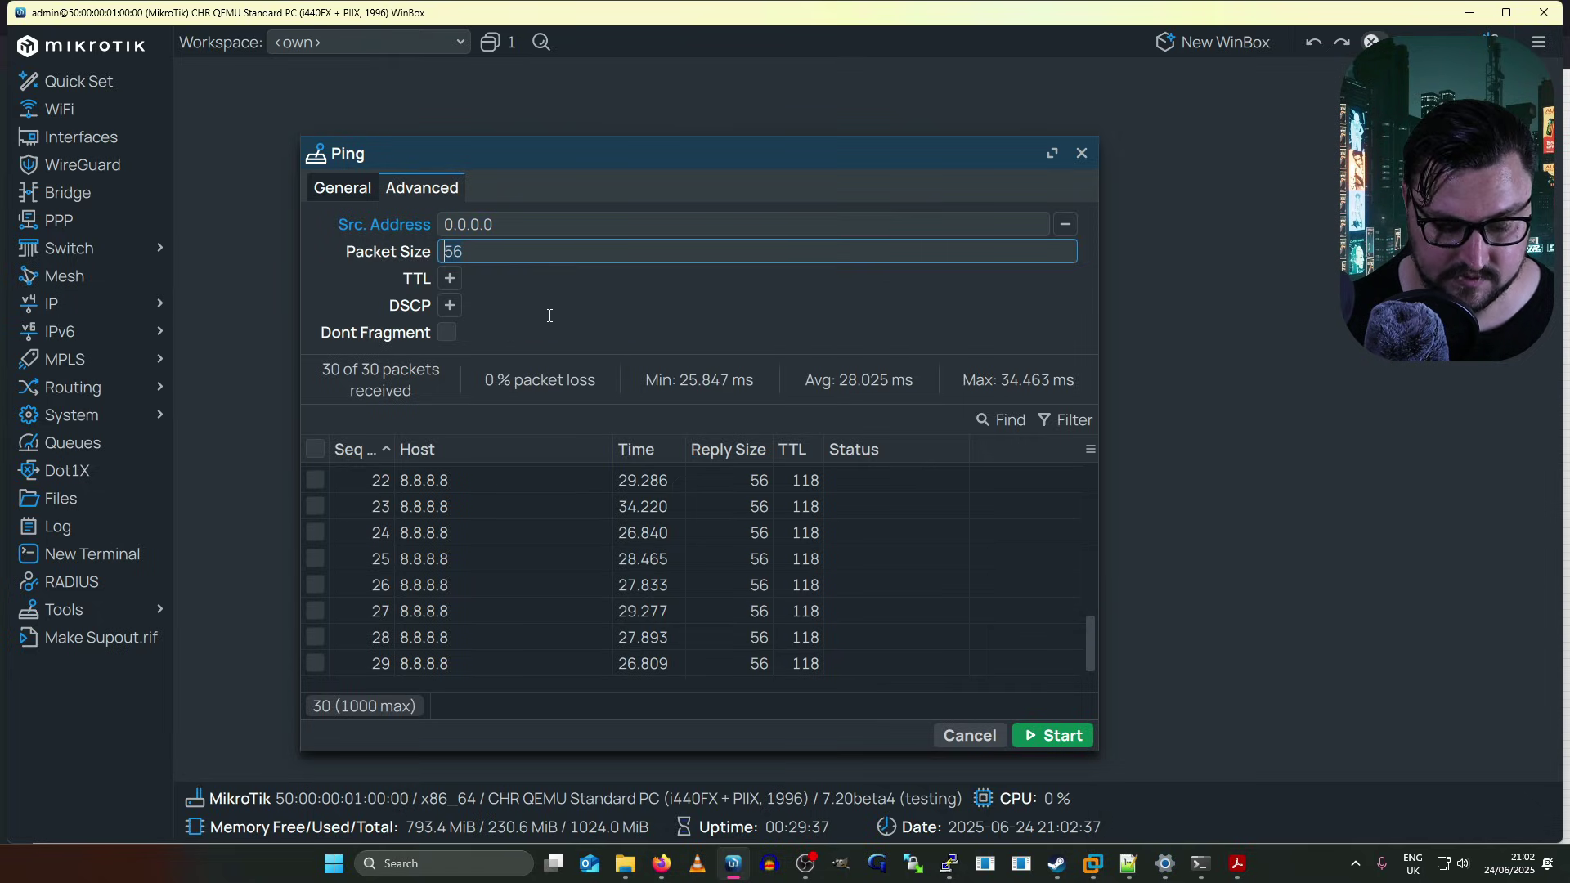
{"action": "key", "text": "Delete"}
{"action": "key", "text": "Delete"}
{"action": "type", "text": "17"}
{"action": "key", "text": "BackSpace"}
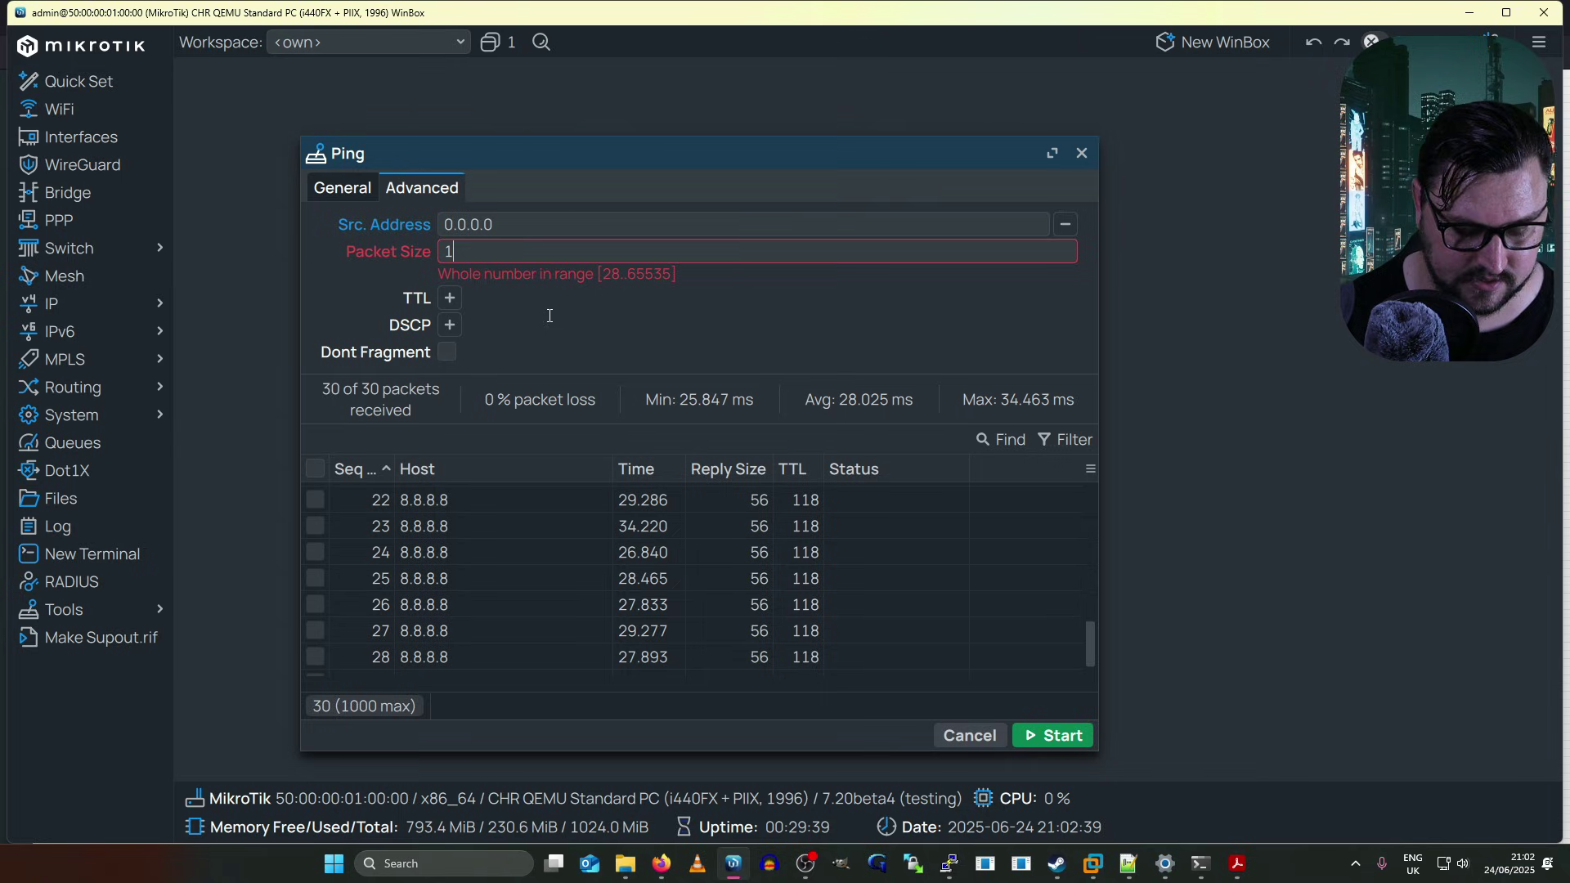
{"action": "type", "text": "472"}
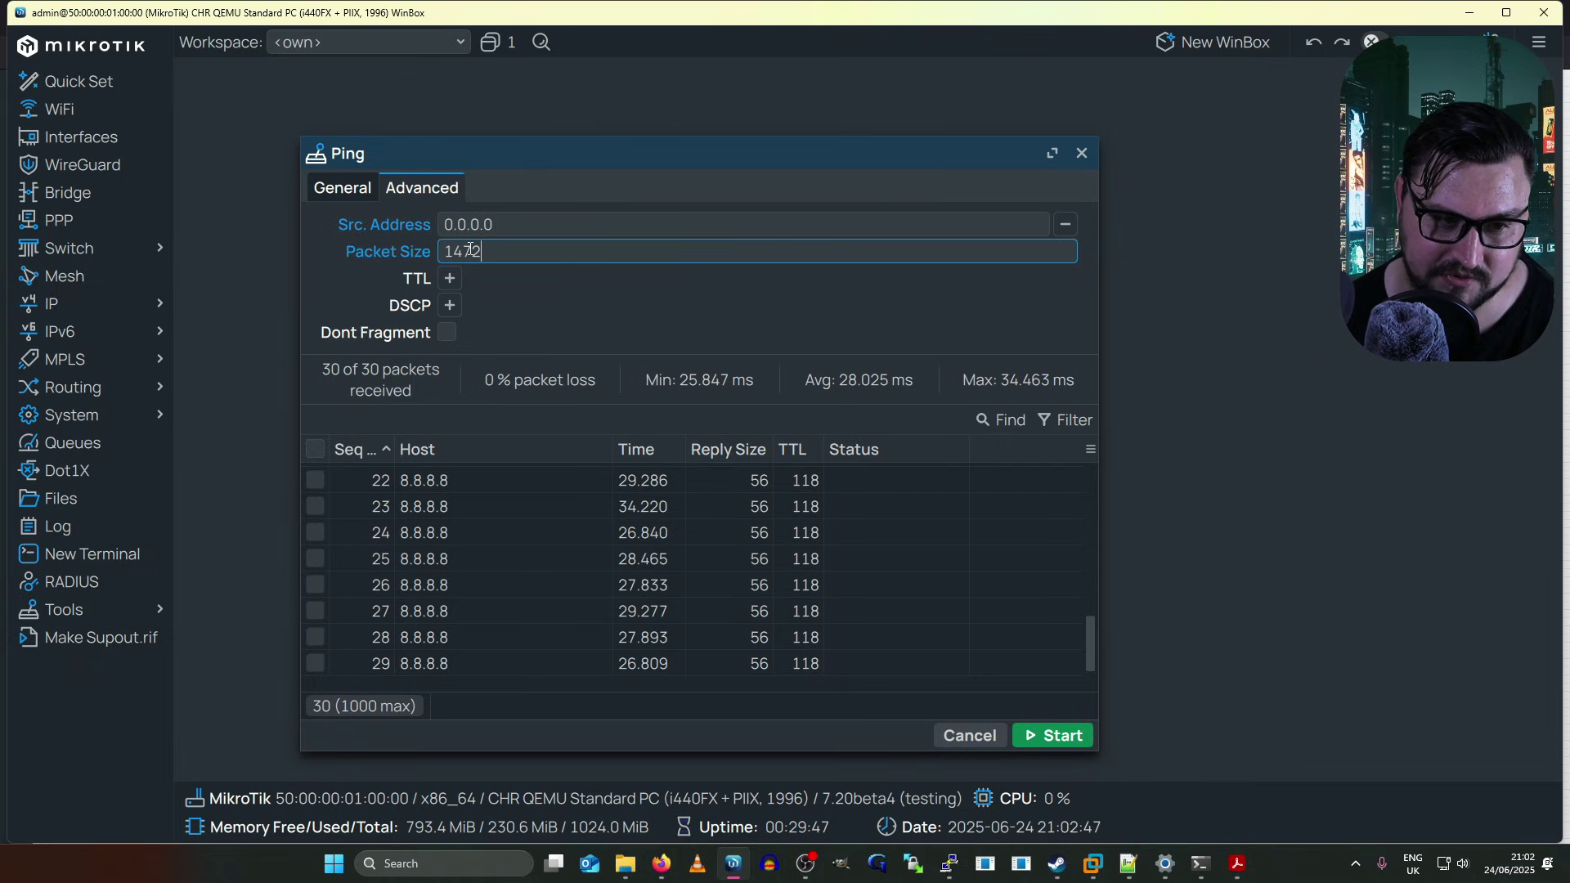
{"action": "left_click", "coordinate": [448, 336]}
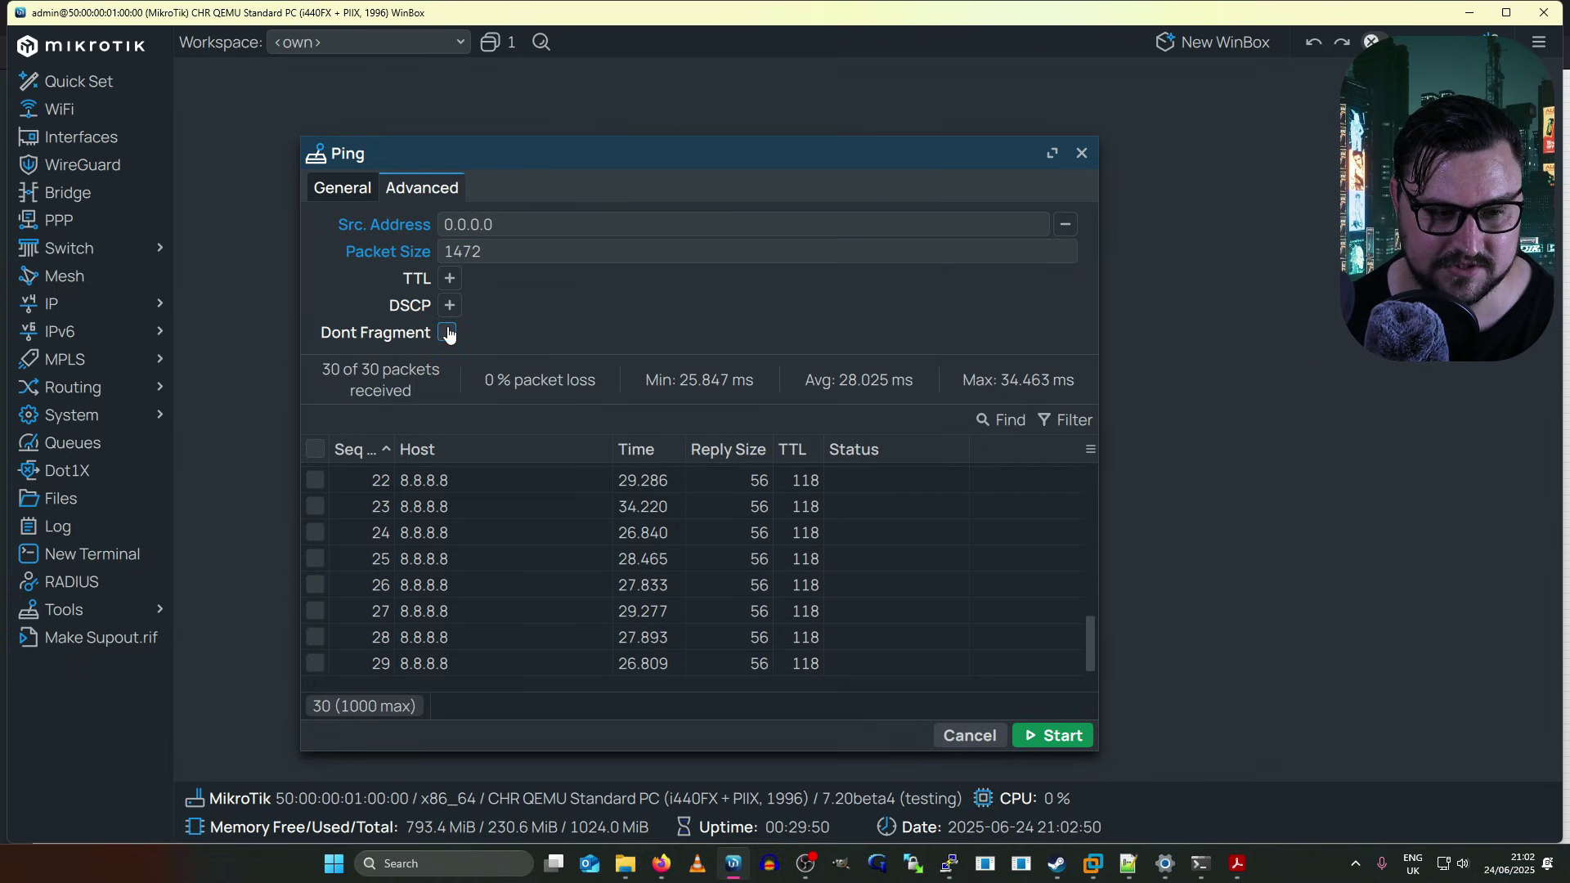
Step: Set the ping interval to 1000 and remove the fixed ether1 interface
{"action": "left_click", "coordinate": [344, 188]}
{"action": "left_click", "coordinate": [495, 360]}
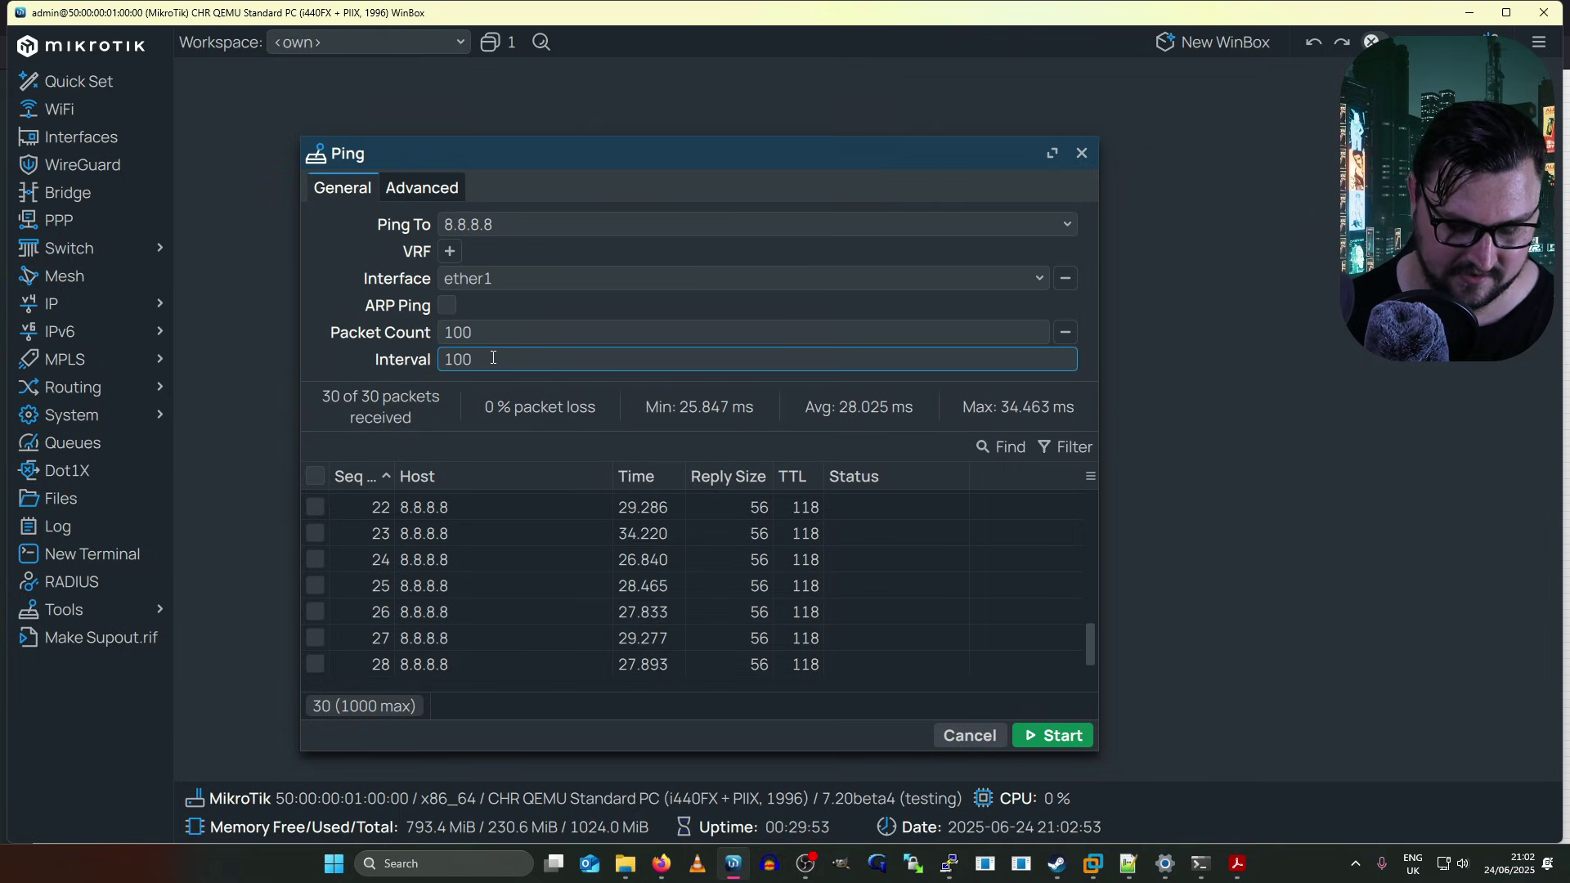
{"action": "type", "text": "0"}
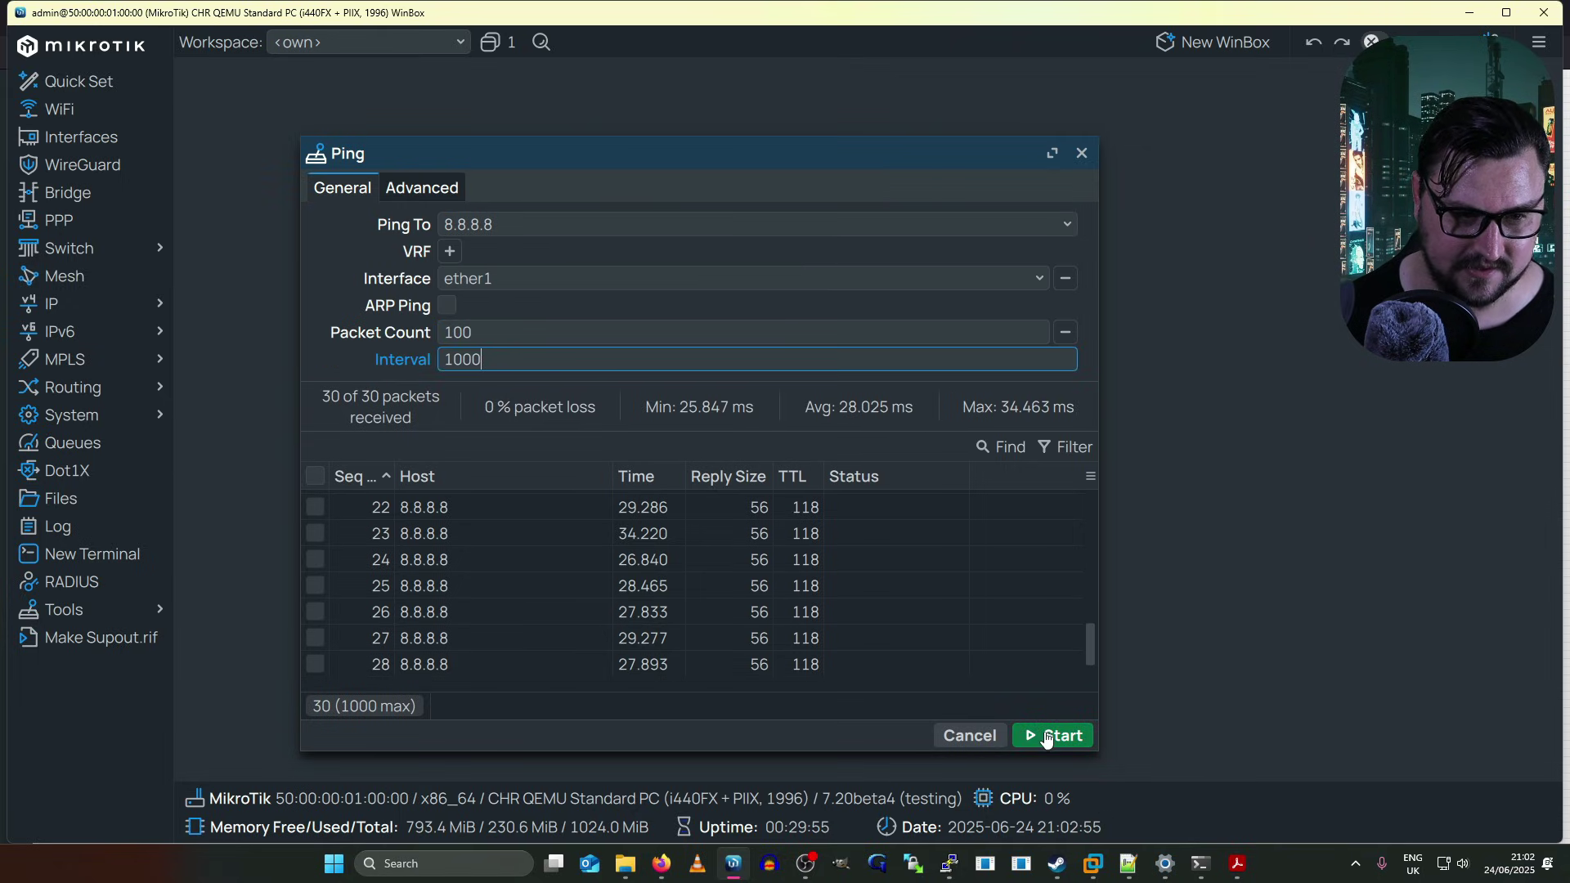
{"action": "left_click", "coordinate": [1066, 278]}
Step: Rerun the Don't Fragment ping at 1420 bytes, stopping after 12 successful replies
{"action": "left_click", "coordinate": [1055, 735]}
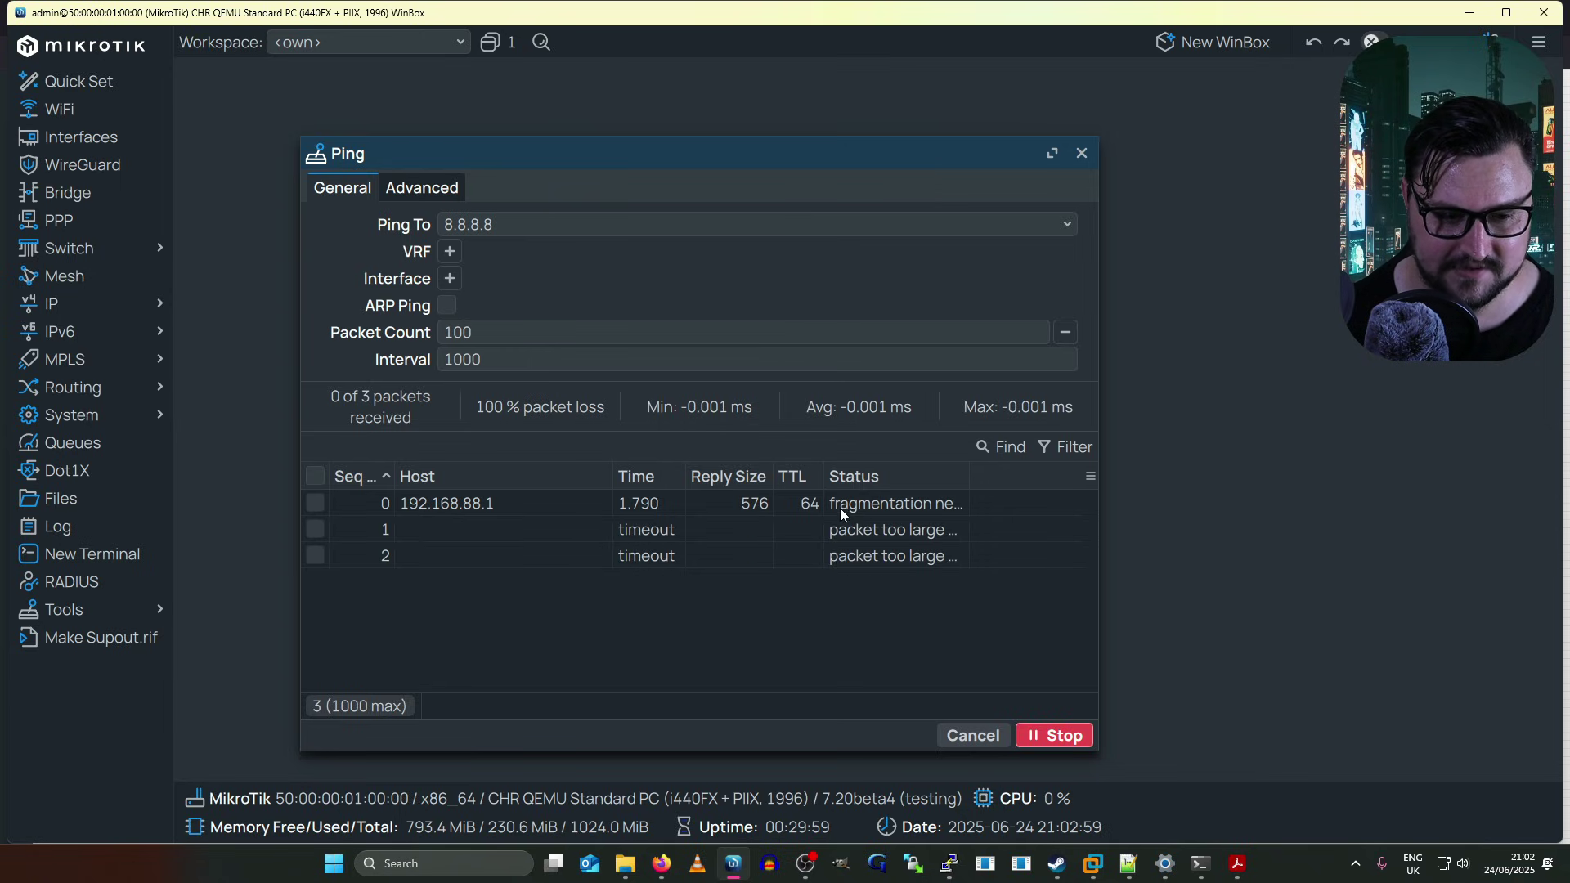
{"action": "left_click", "coordinate": [1073, 726]}
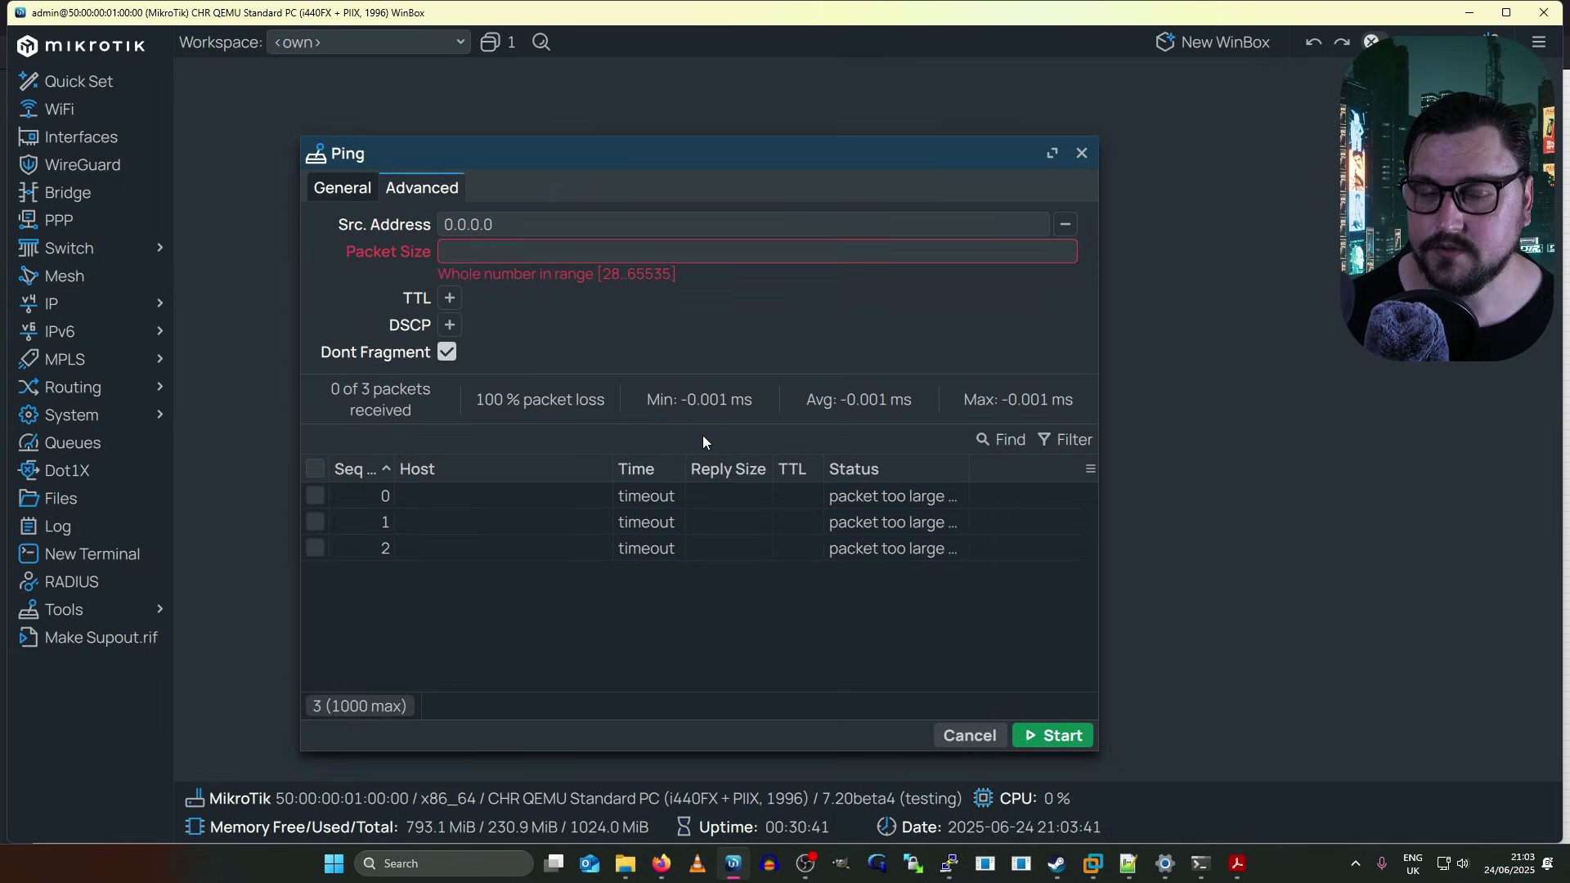
{"action": "type", "text": "1420"}
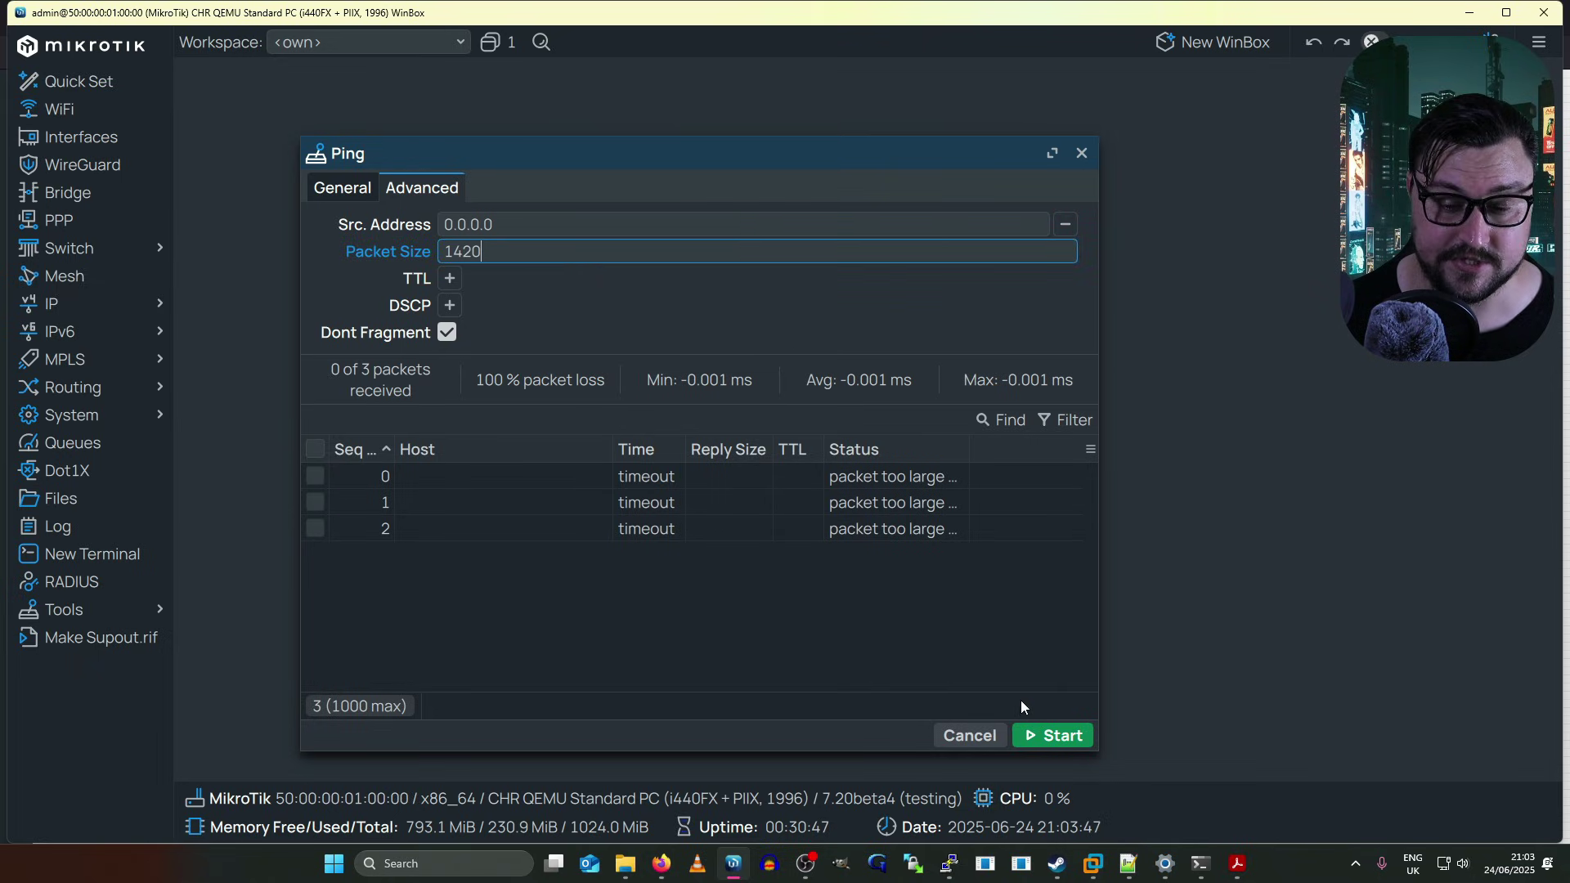
{"action": "left_click", "coordinate": [1068, 745]}
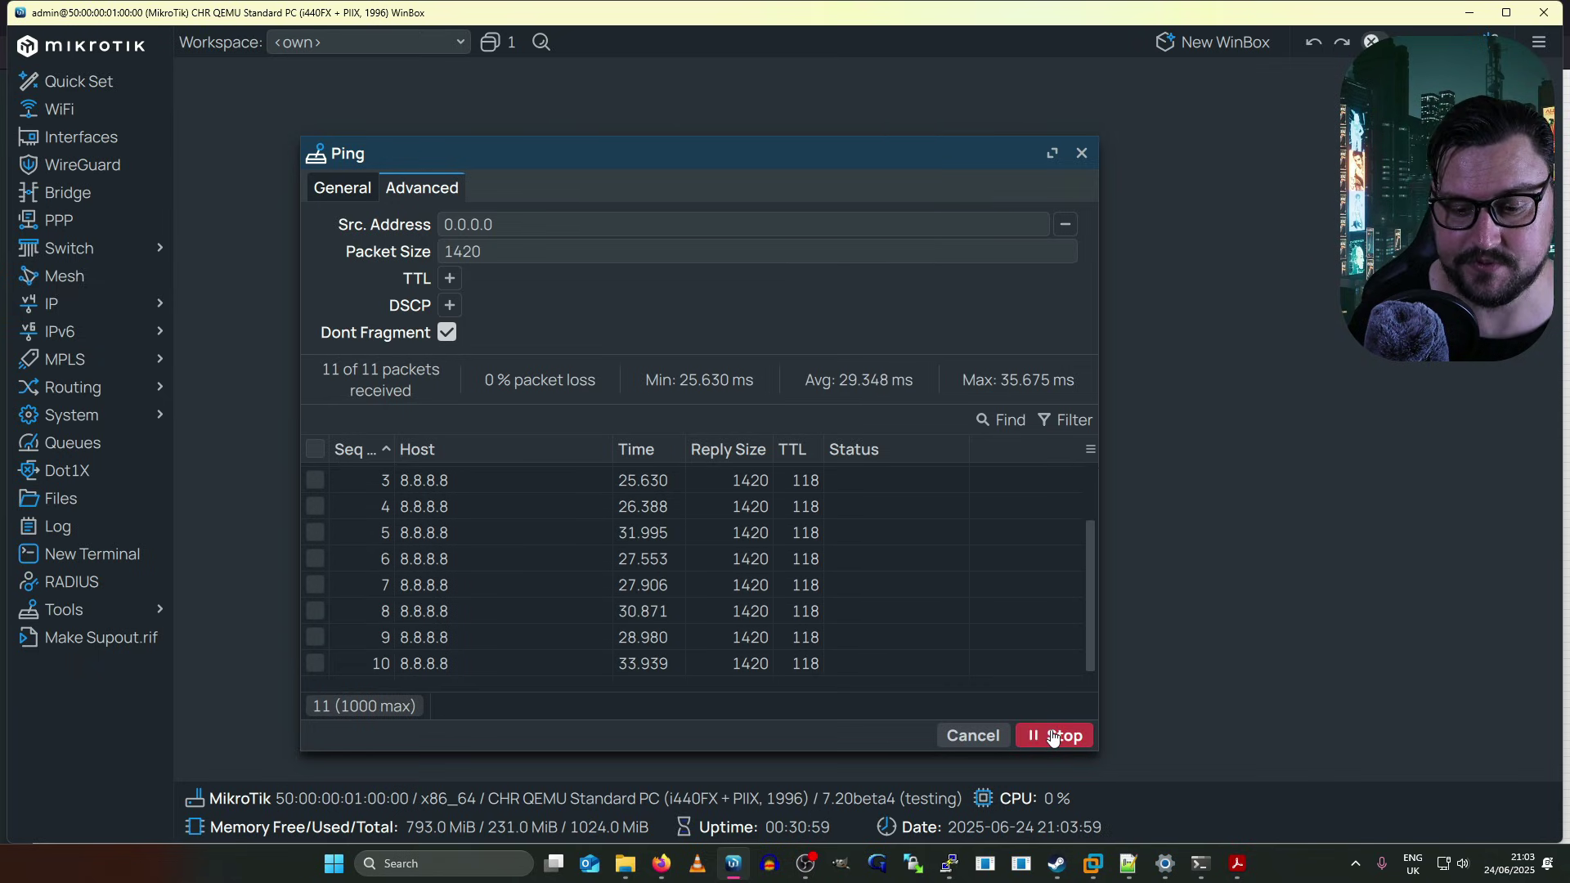
{"action": "left_click", "coordinate": [1052, 736]}
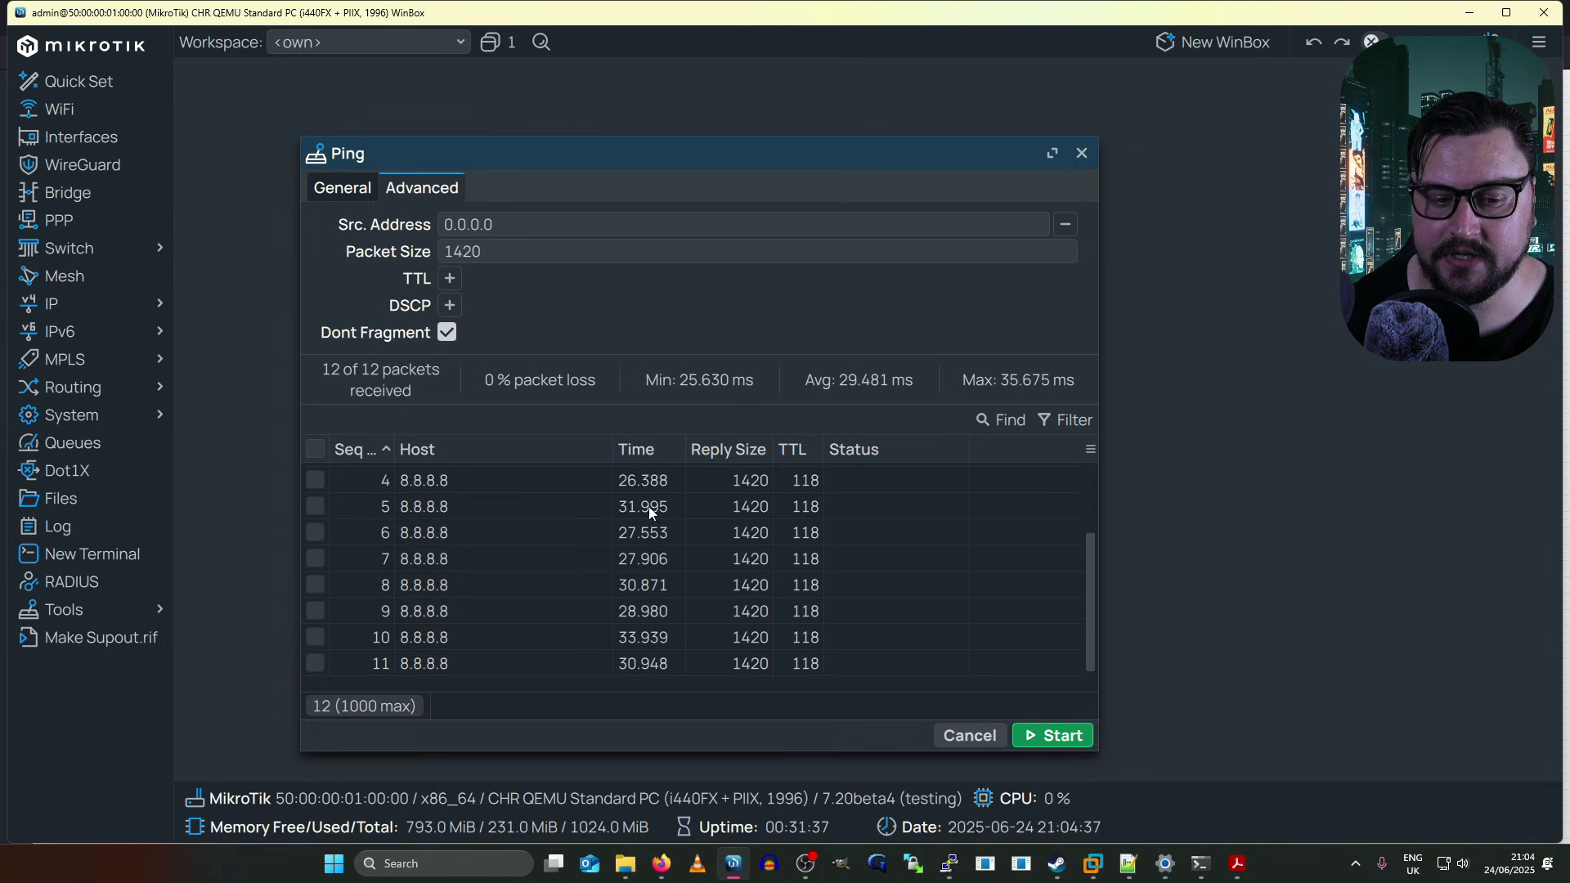
Step: Inspect replies 4, 6 and 10 in the ping results list
{"action": "left_click", "coordinate": [650, 481]}
{"action": "left_click", "coordinate": [644, 536]}
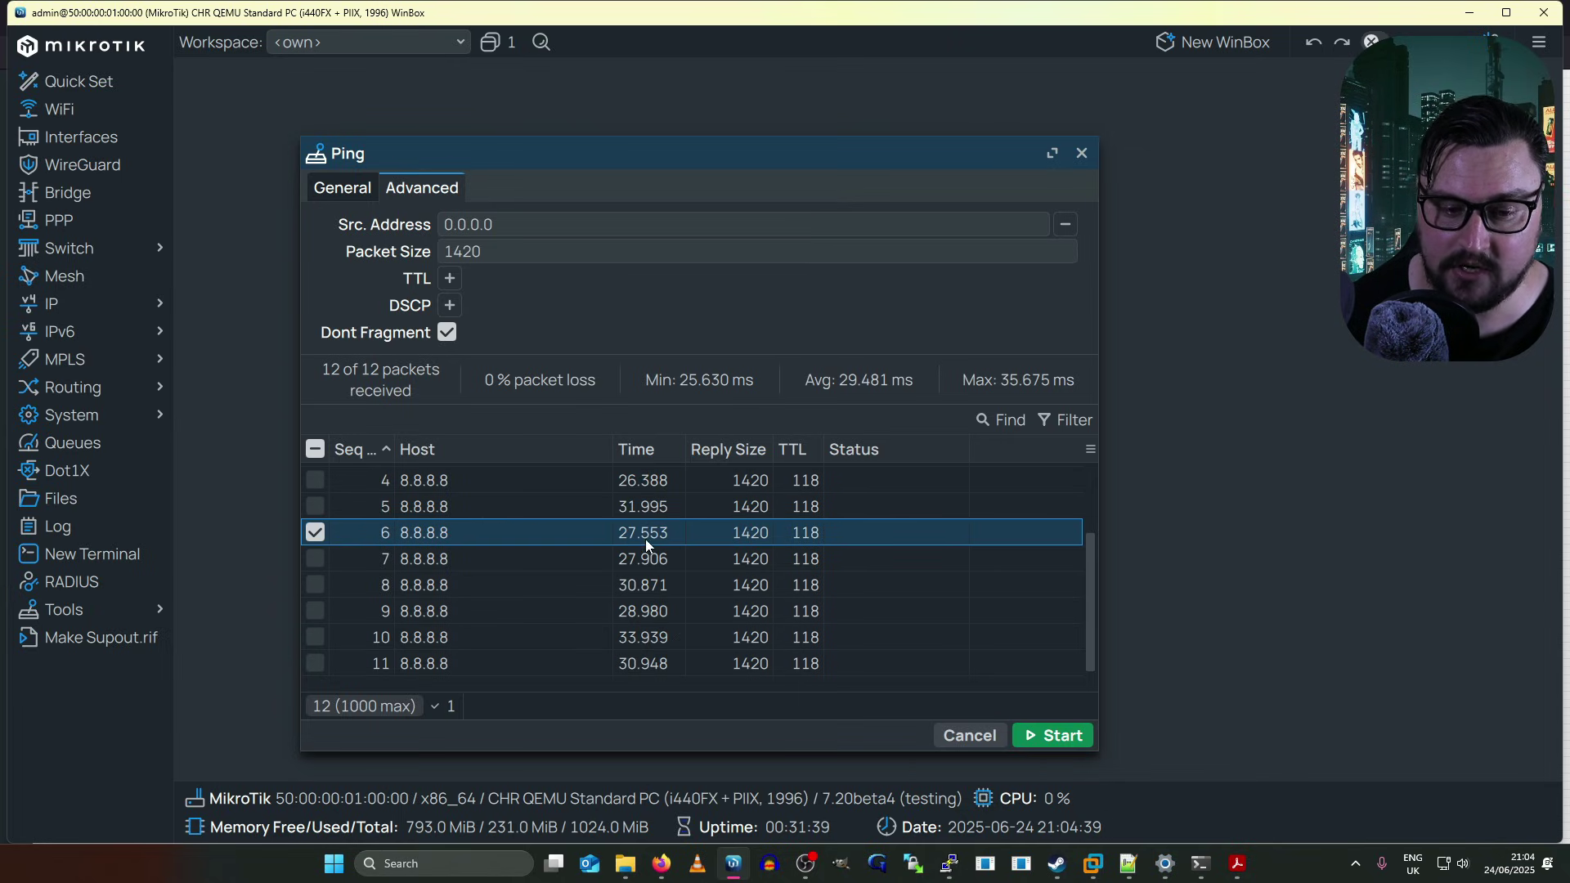
{"action": "left_click", "coordinate": [654, 637]}
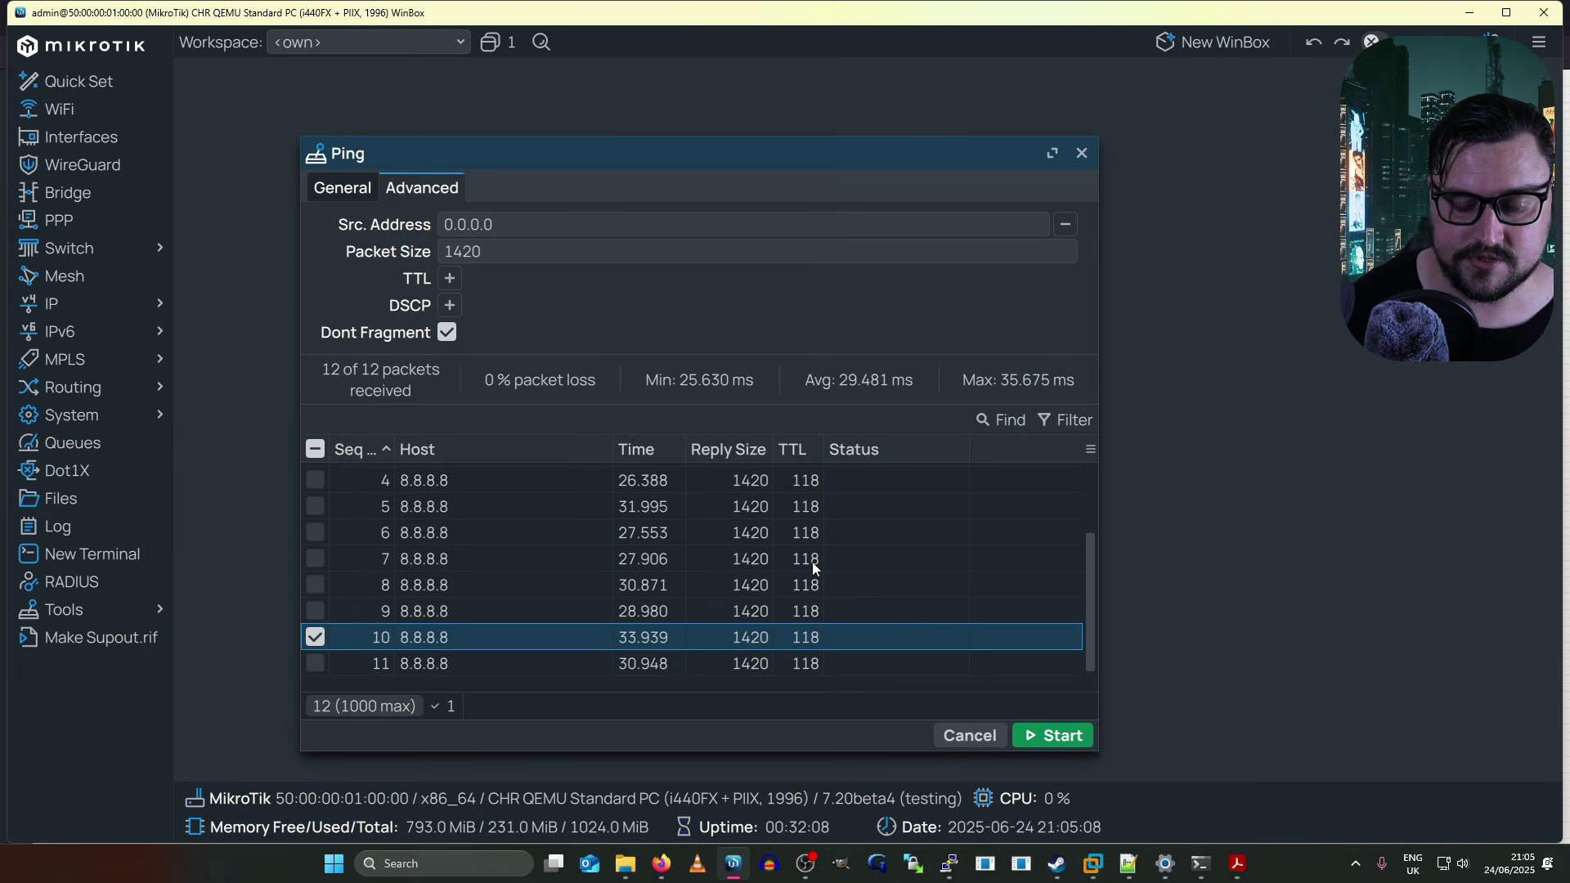
Step: In the maximized PuTTY terminal, enter ping 8.8.8.8 and list its available options
{"action": "left_click", "coordinate": [948, 867]}
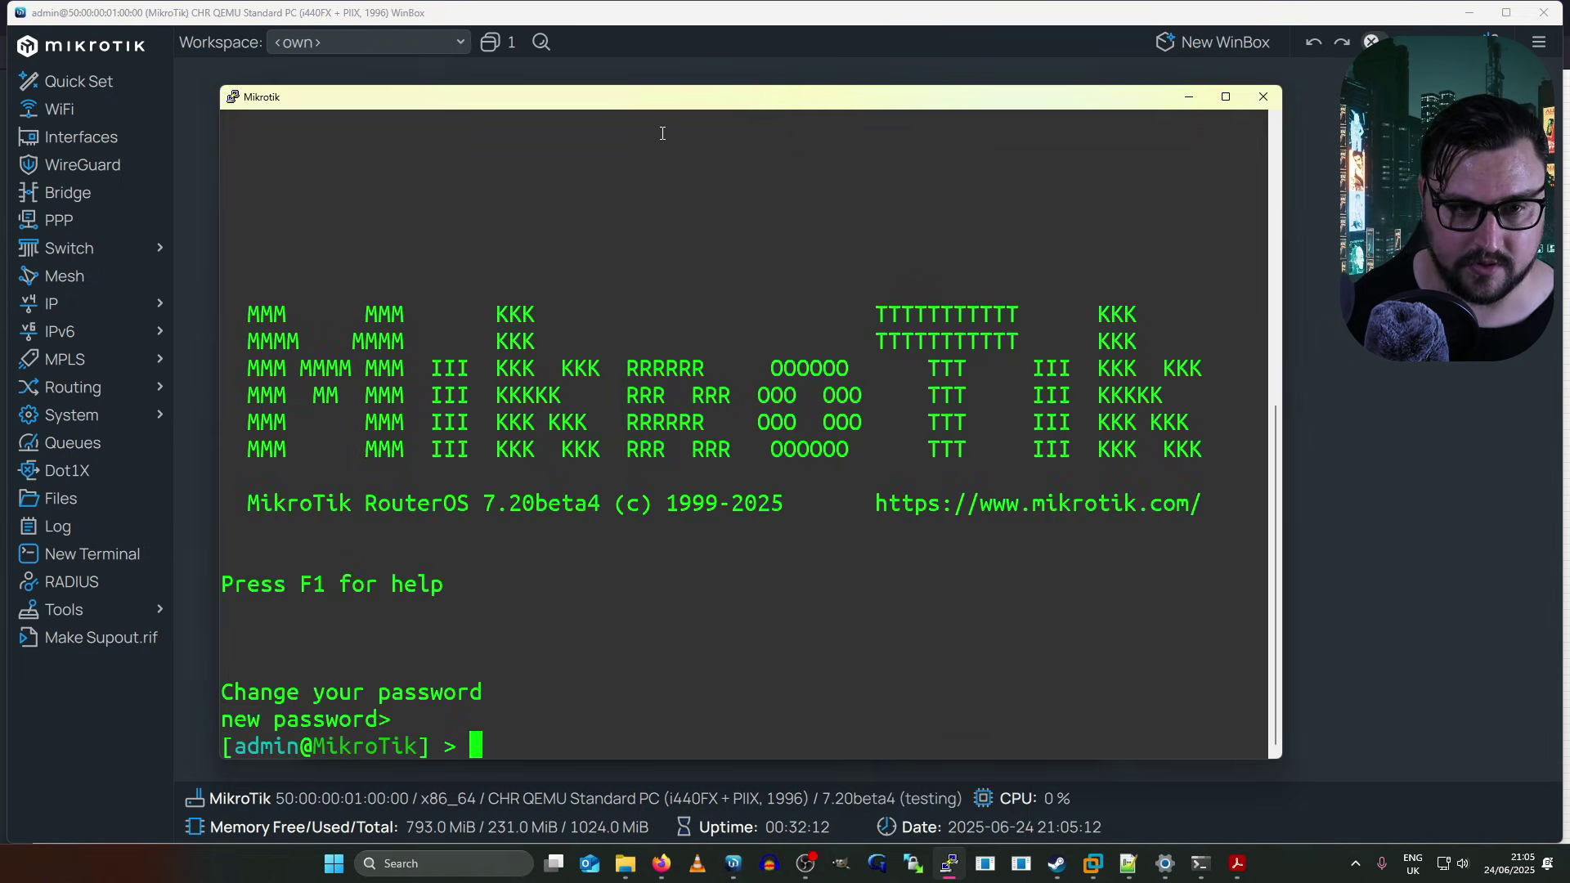
{"action": "double_click", "coordinate": [669, 102]}
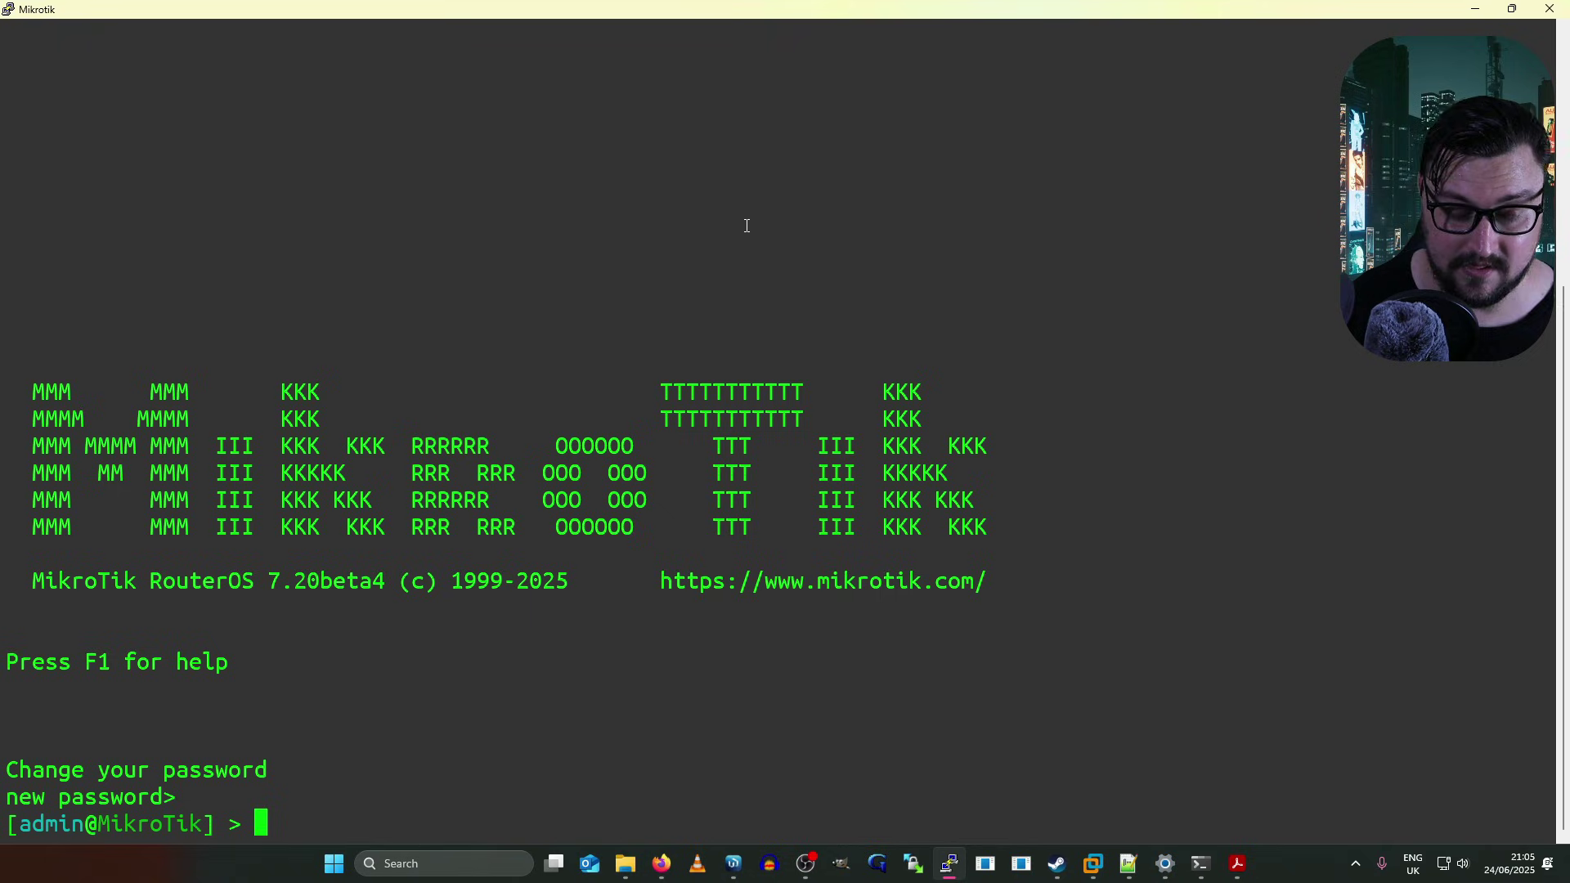
{"action": "type", "text": "ping "}
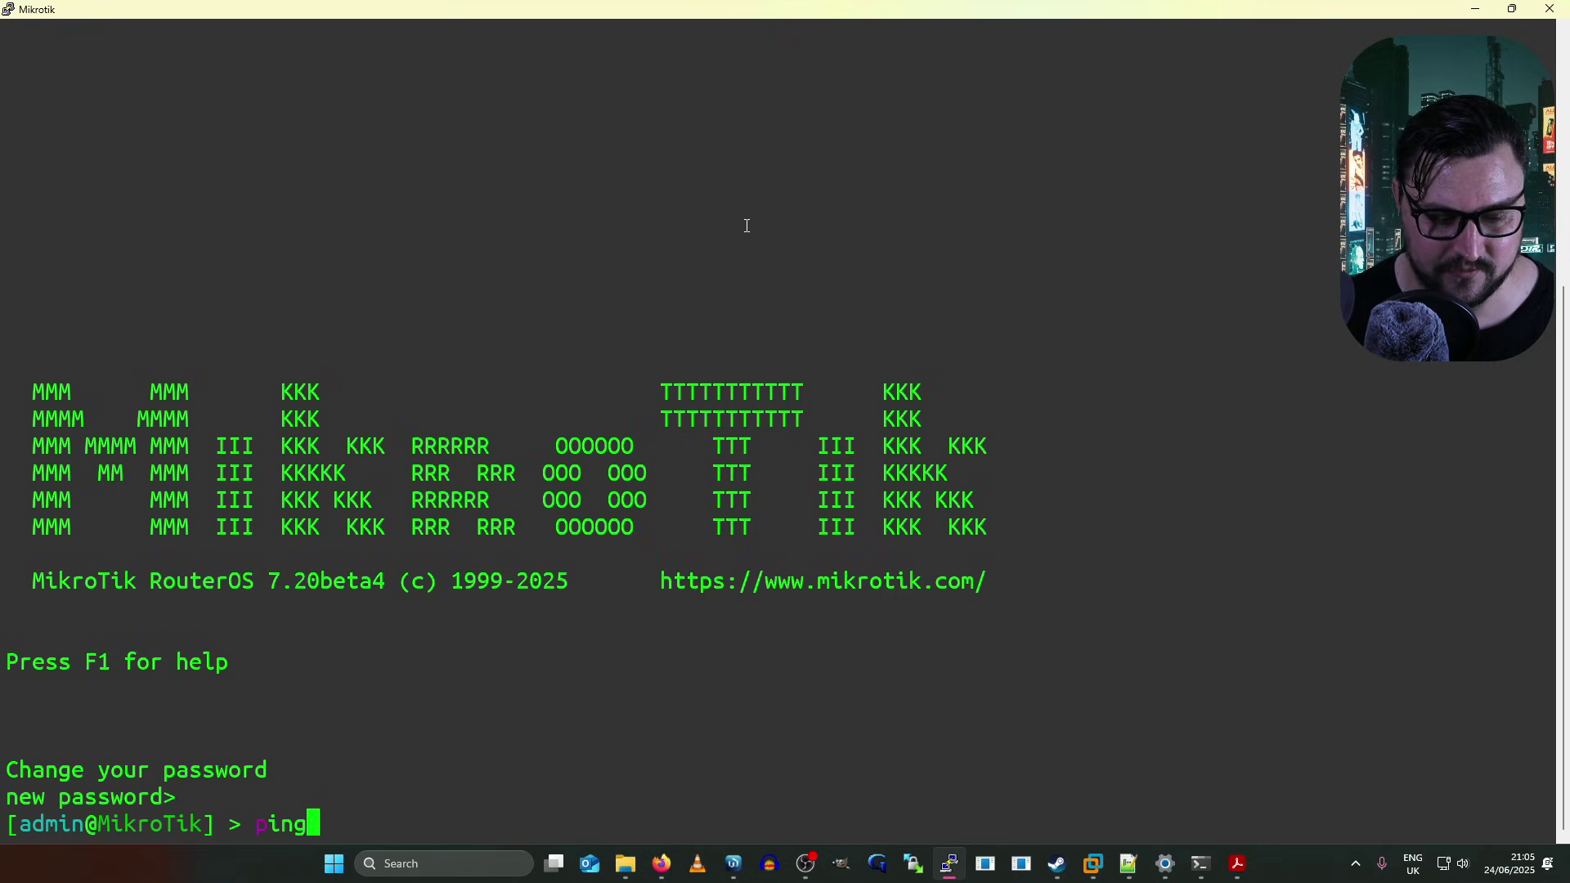
{"action": "type", "text": "8.8.8.8"}
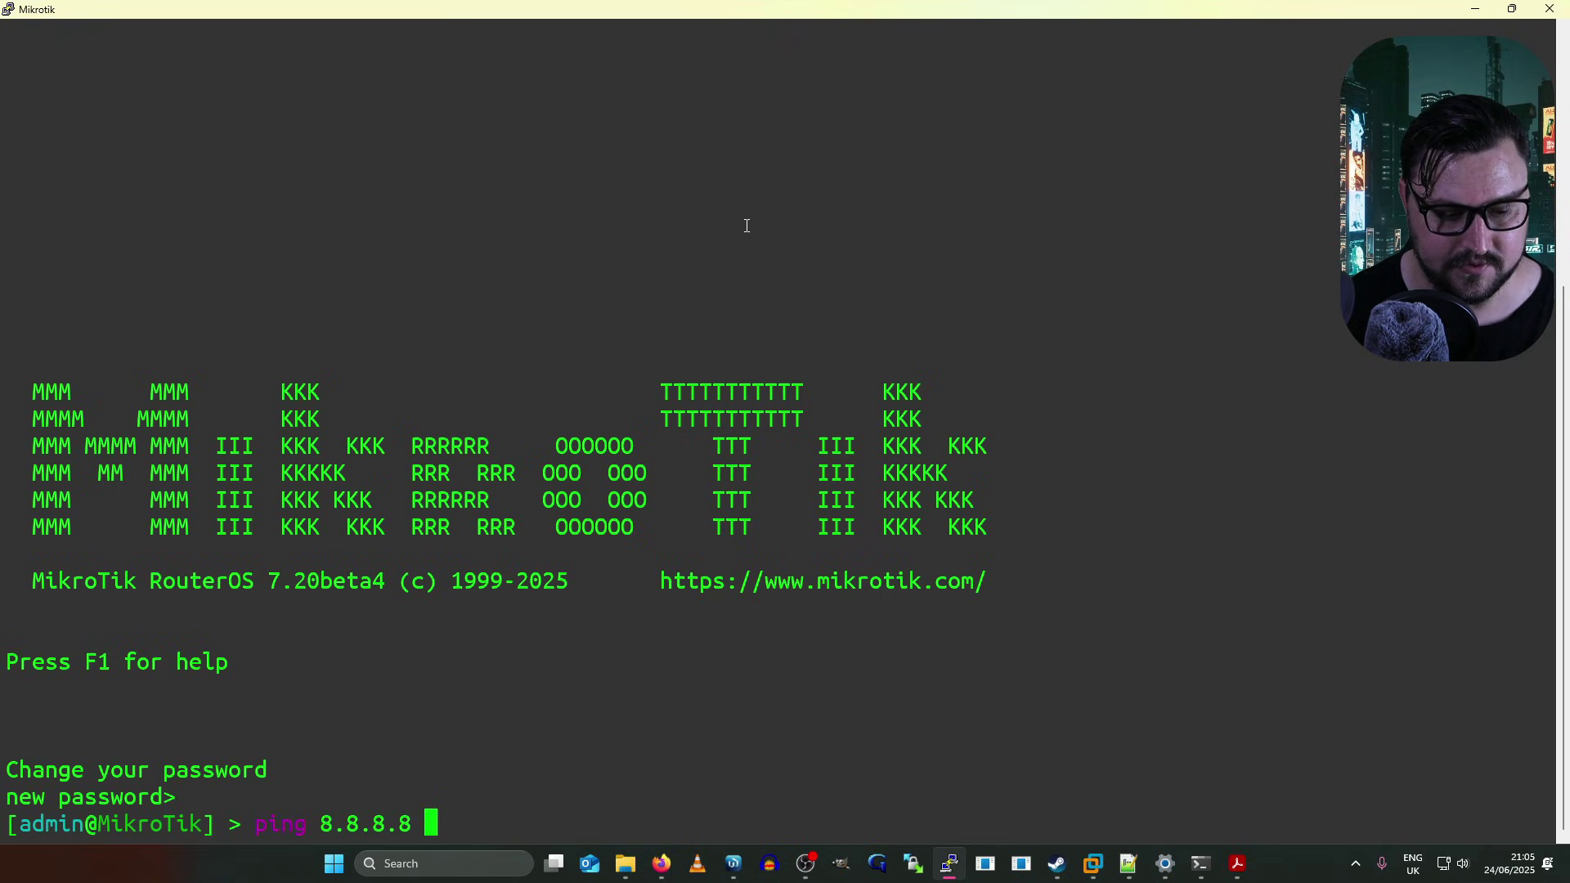
{"action": "key", "text": "Tab"}
{"action": "key", "text": "Tab"}
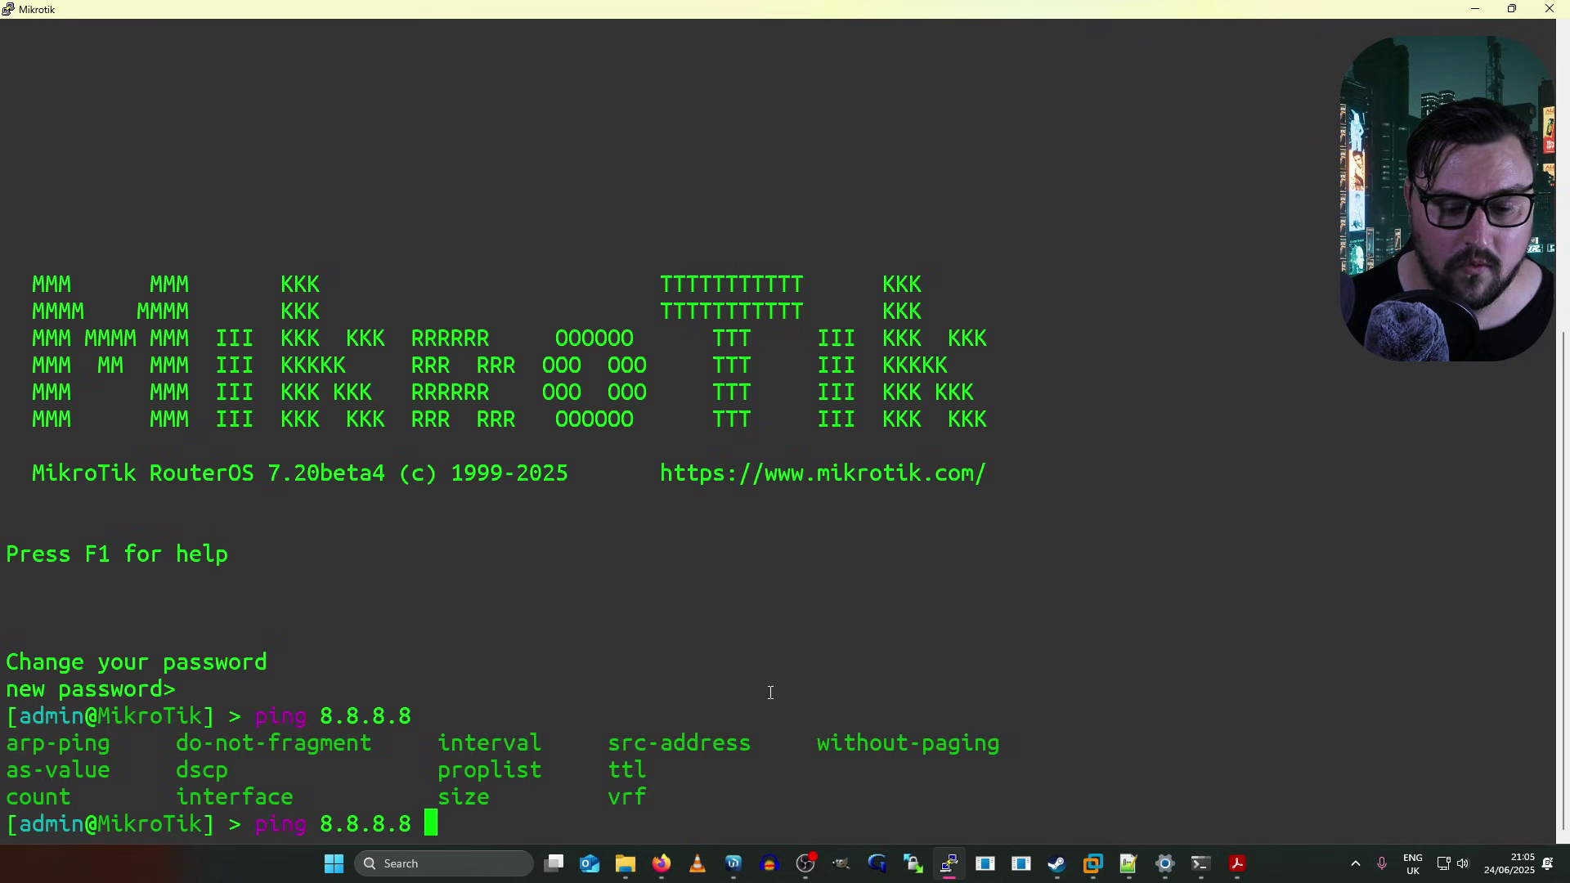
{"action": "left_click_drag", "start_coordinate": [777, 797], "coordinate": [49, 741]}
{"action": "left_click", "coordinate": [274, 696]}
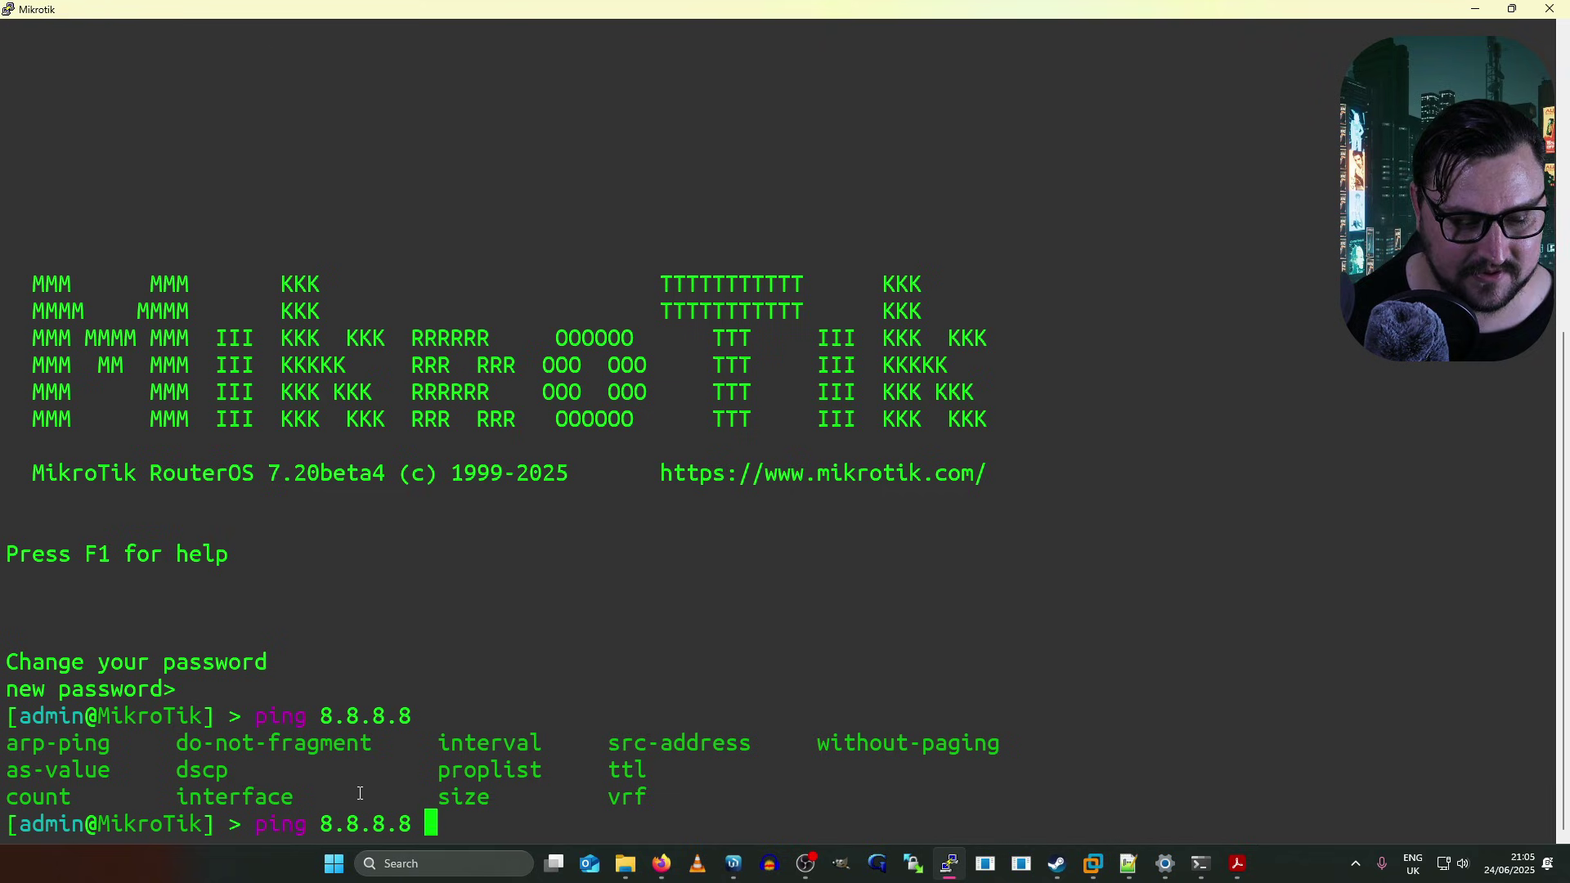
Step: Run the ping with interval=100ms, then stop it with Ctrl+C to show statistics
{"action": "type", "text": "inter"}
{"action": "key", "text": "Tab"}
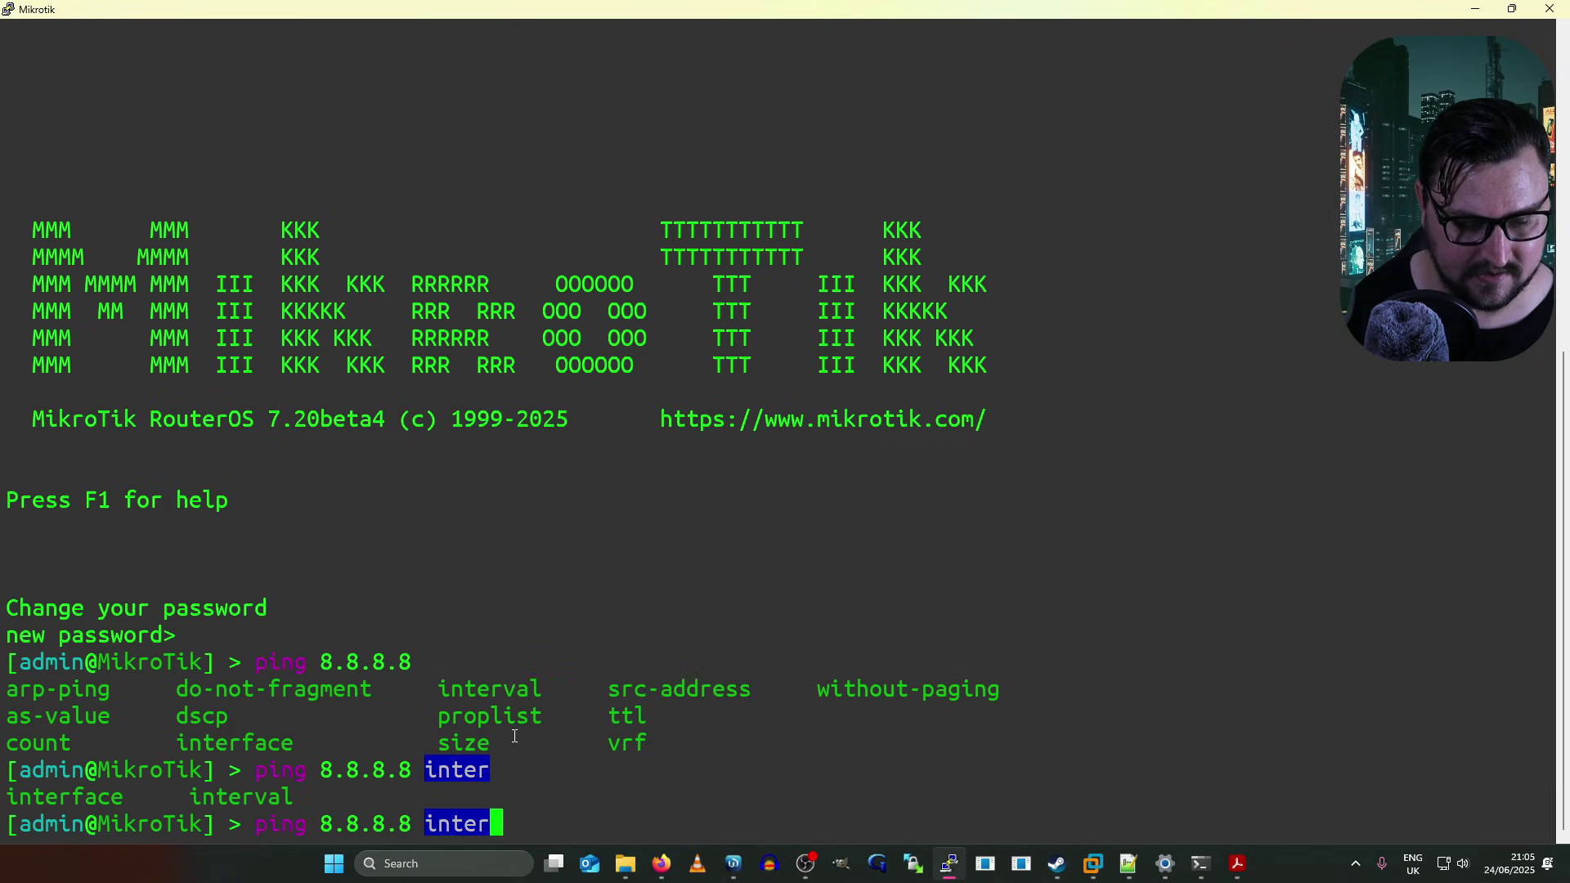
{"action": "type", "text": "v"}
{"action": "key", "text": "Tab"}
{"action": "type", "text": "100ms"}
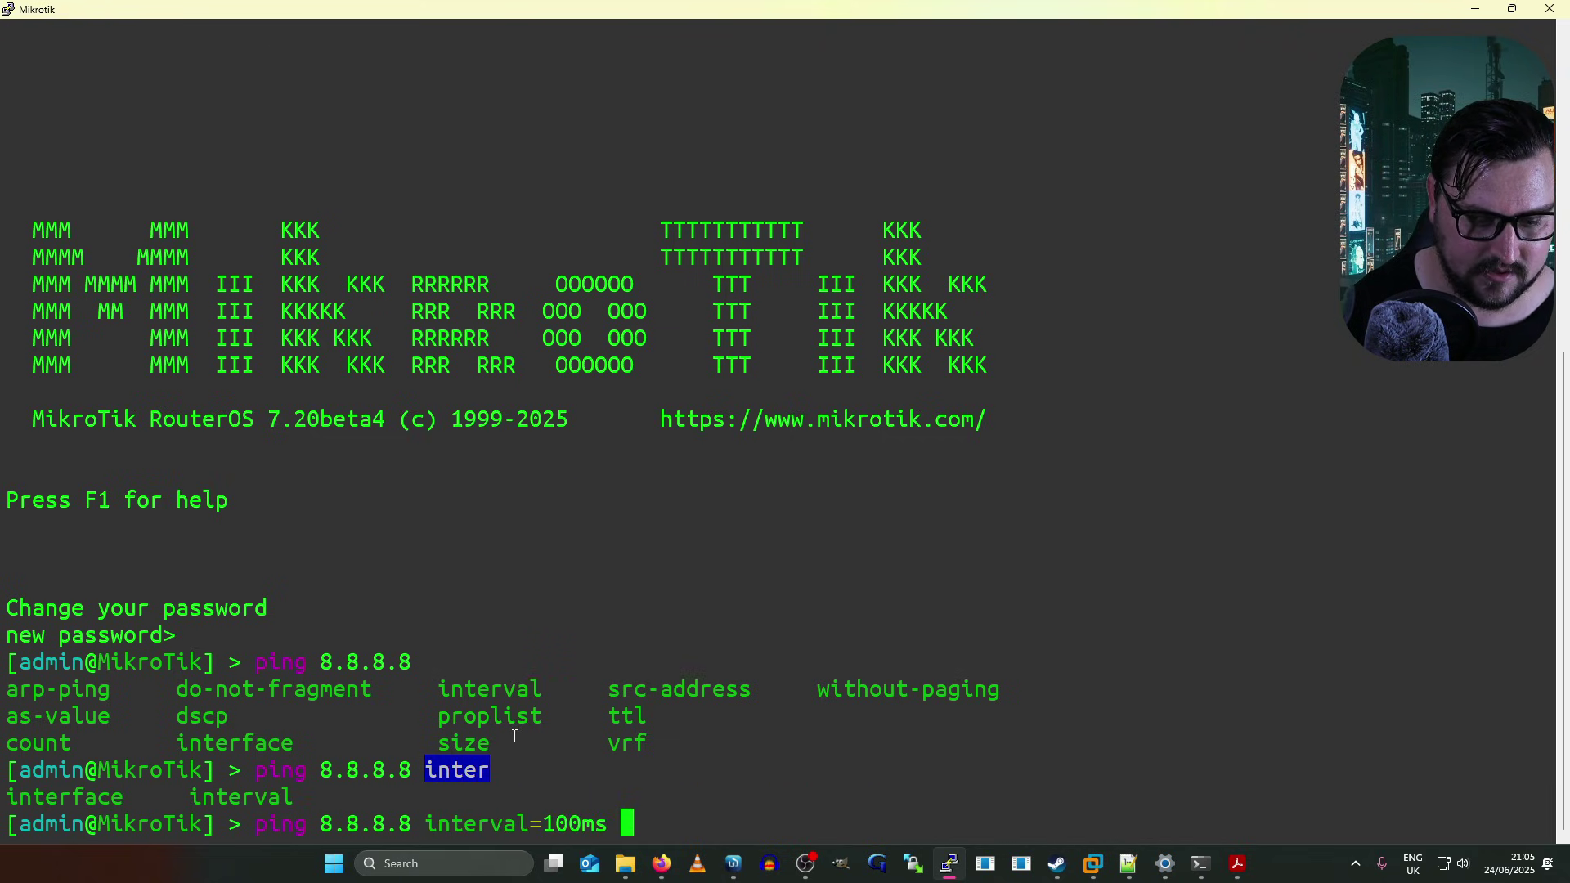
{"action": "key", "text": "Return"}
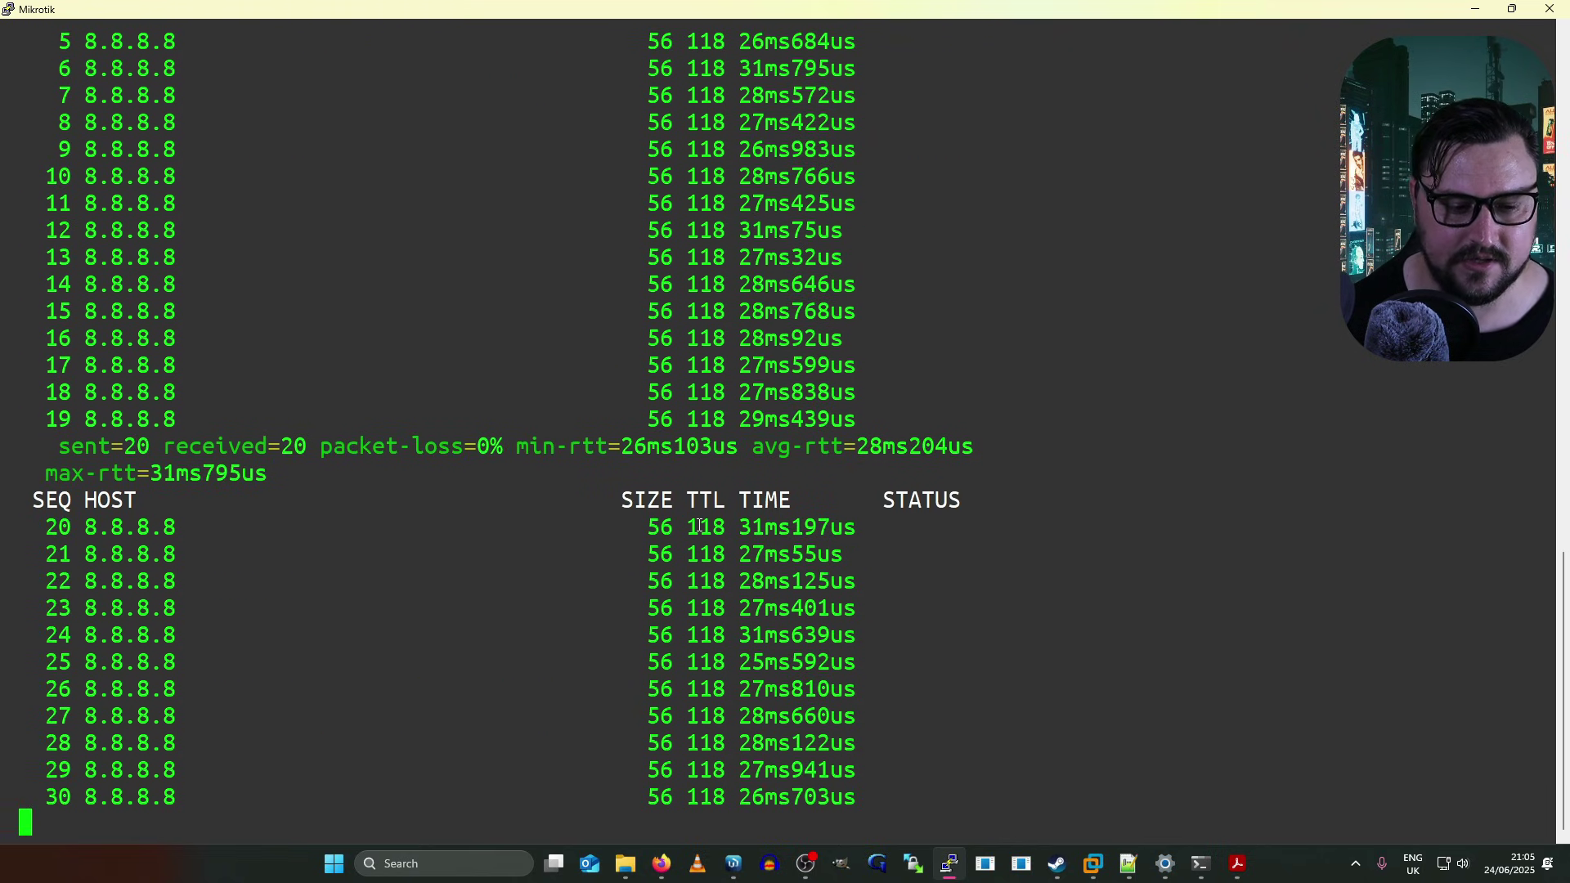
{"action": "key", "text": "ctrl+c"}
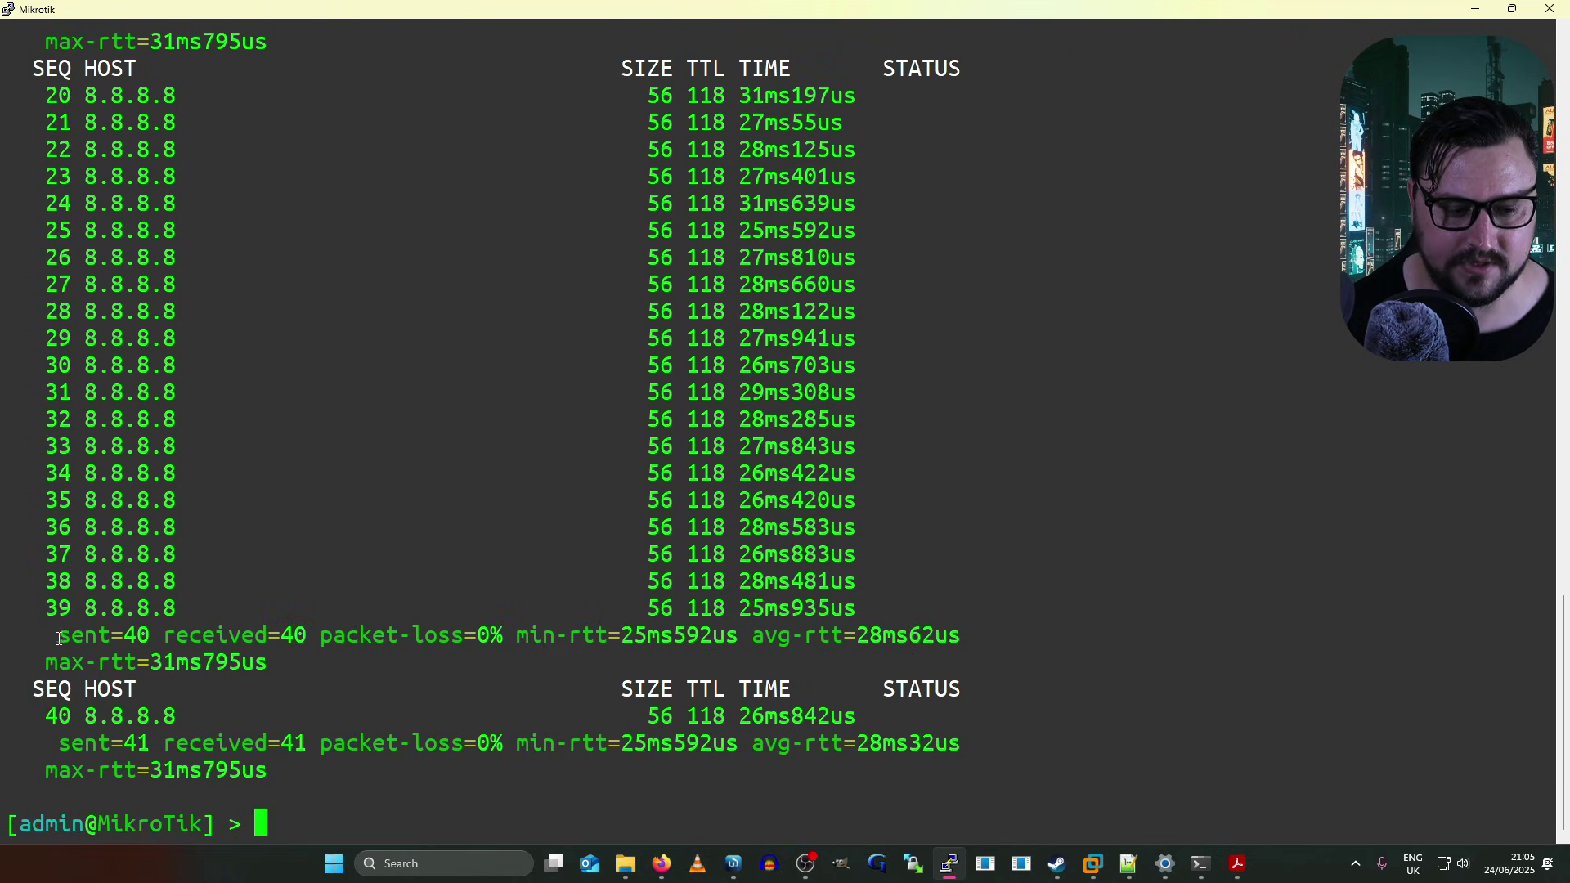
Step: Highlight the sent count and the avg-rtt result in the ping summary
{"action": "left_click_drag", "start_coordinate": [60, 638], "coordinate": [610, 635]}
{"action": "triple_click", "coordinate": [621, 635]}
{"action": "left_click", "coordinate": [758, 642]}
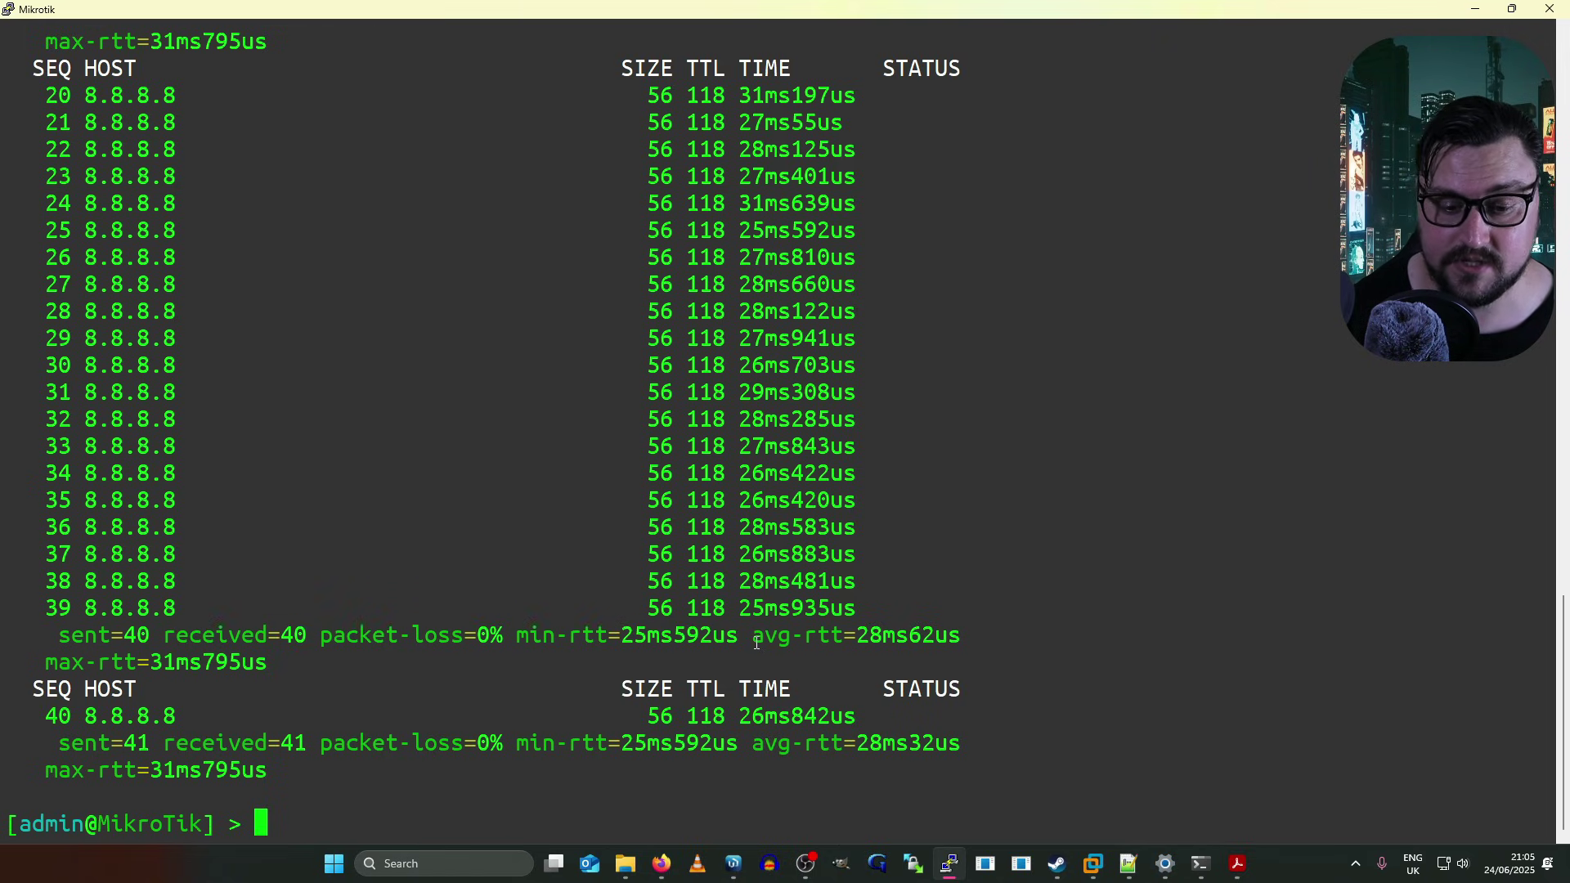
{"action": "left_click_drag", "start_coordinate": [757, 641], "coordinate": [900, 635]}
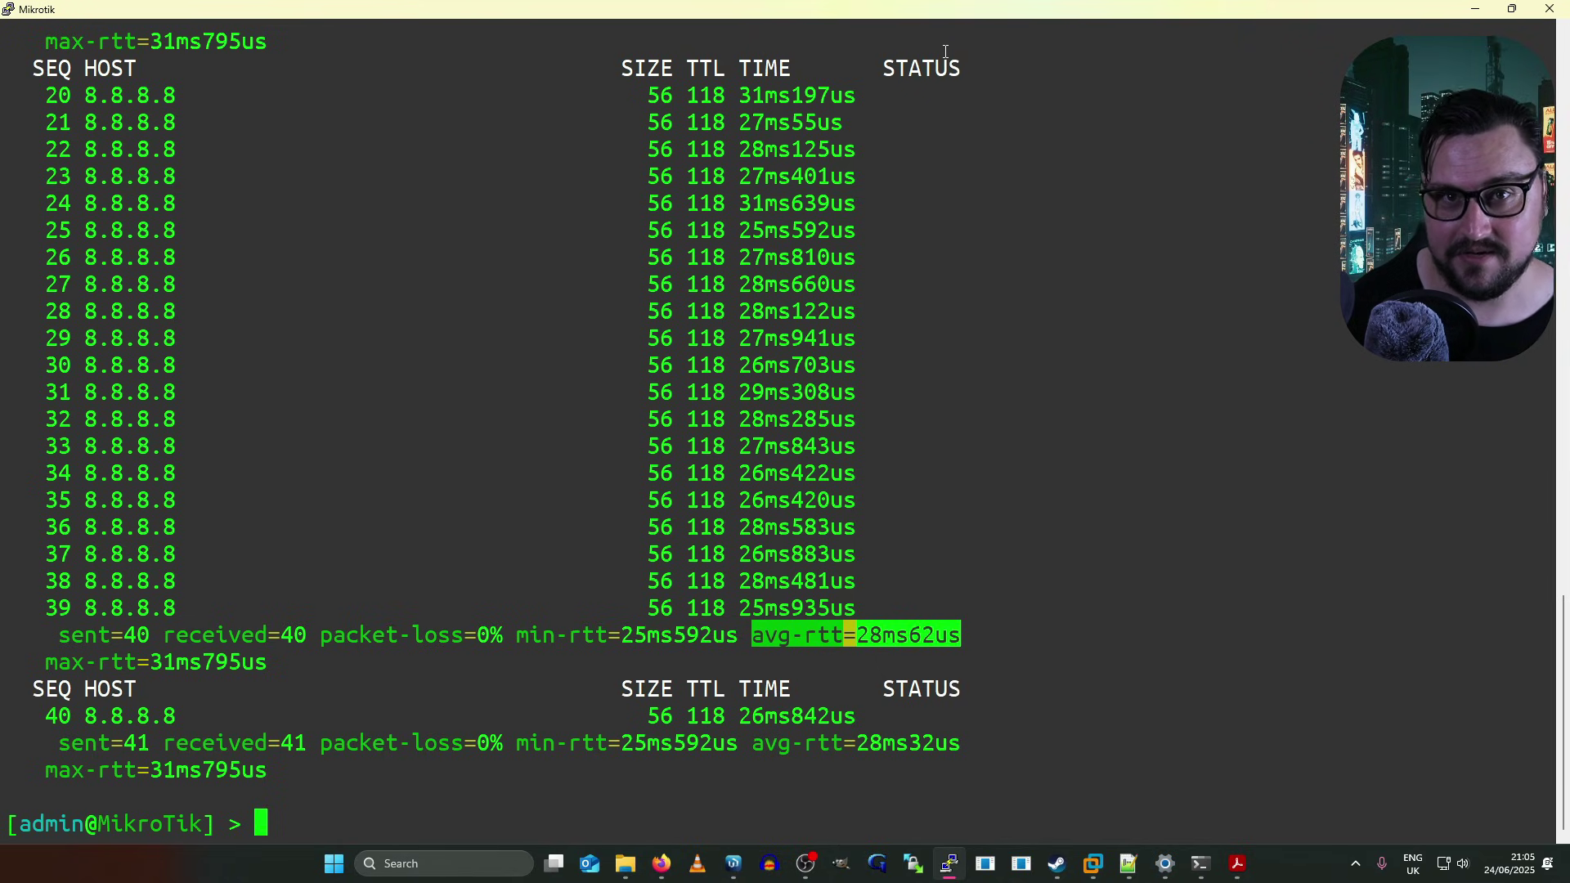
Step: Return from PuTTY to WinBox and close the Ping dialog
{"action": "key", "text": "alt+Tab"}
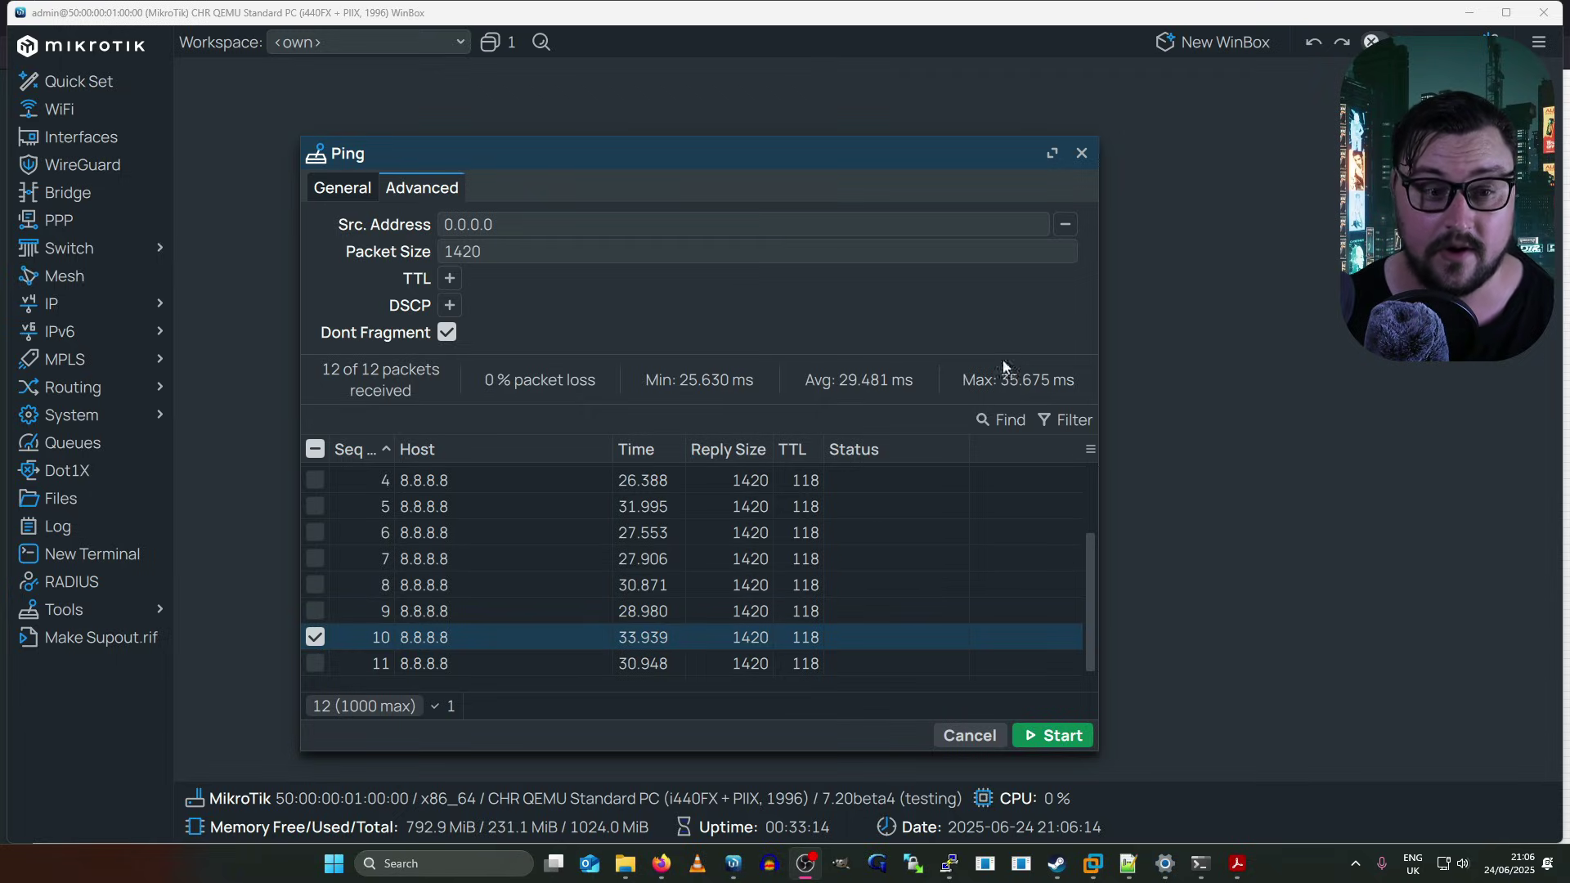
{"action": "left_click", "coordinate": [1082, 153]}
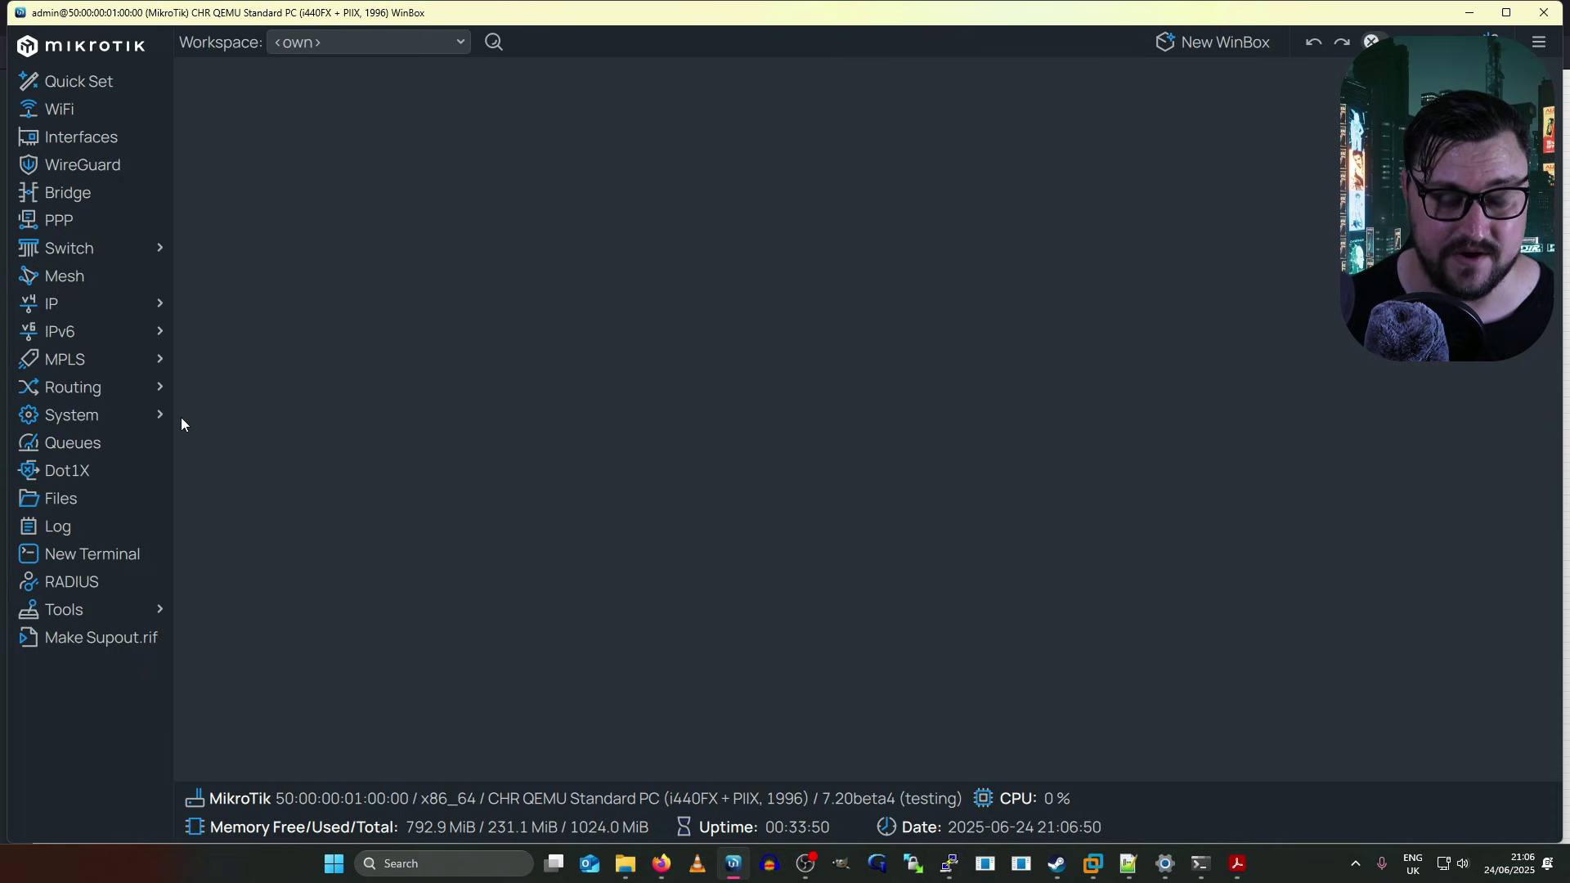
{"action": "left_click", "coordinate": [156, 615]}
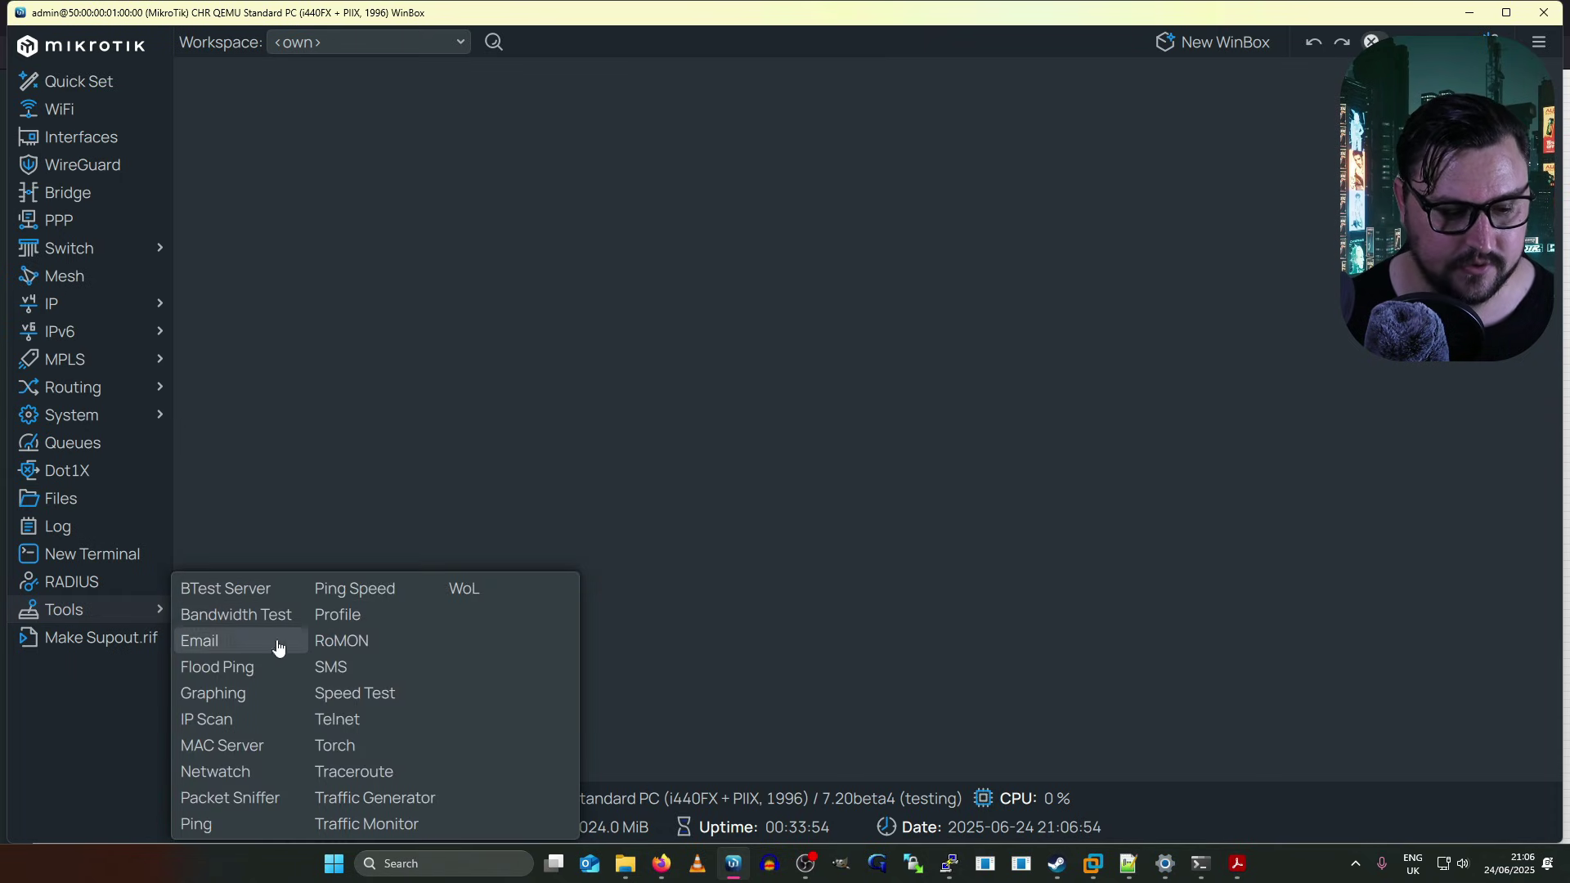
{"action": "left_click", "coordinate": [354, 772]}
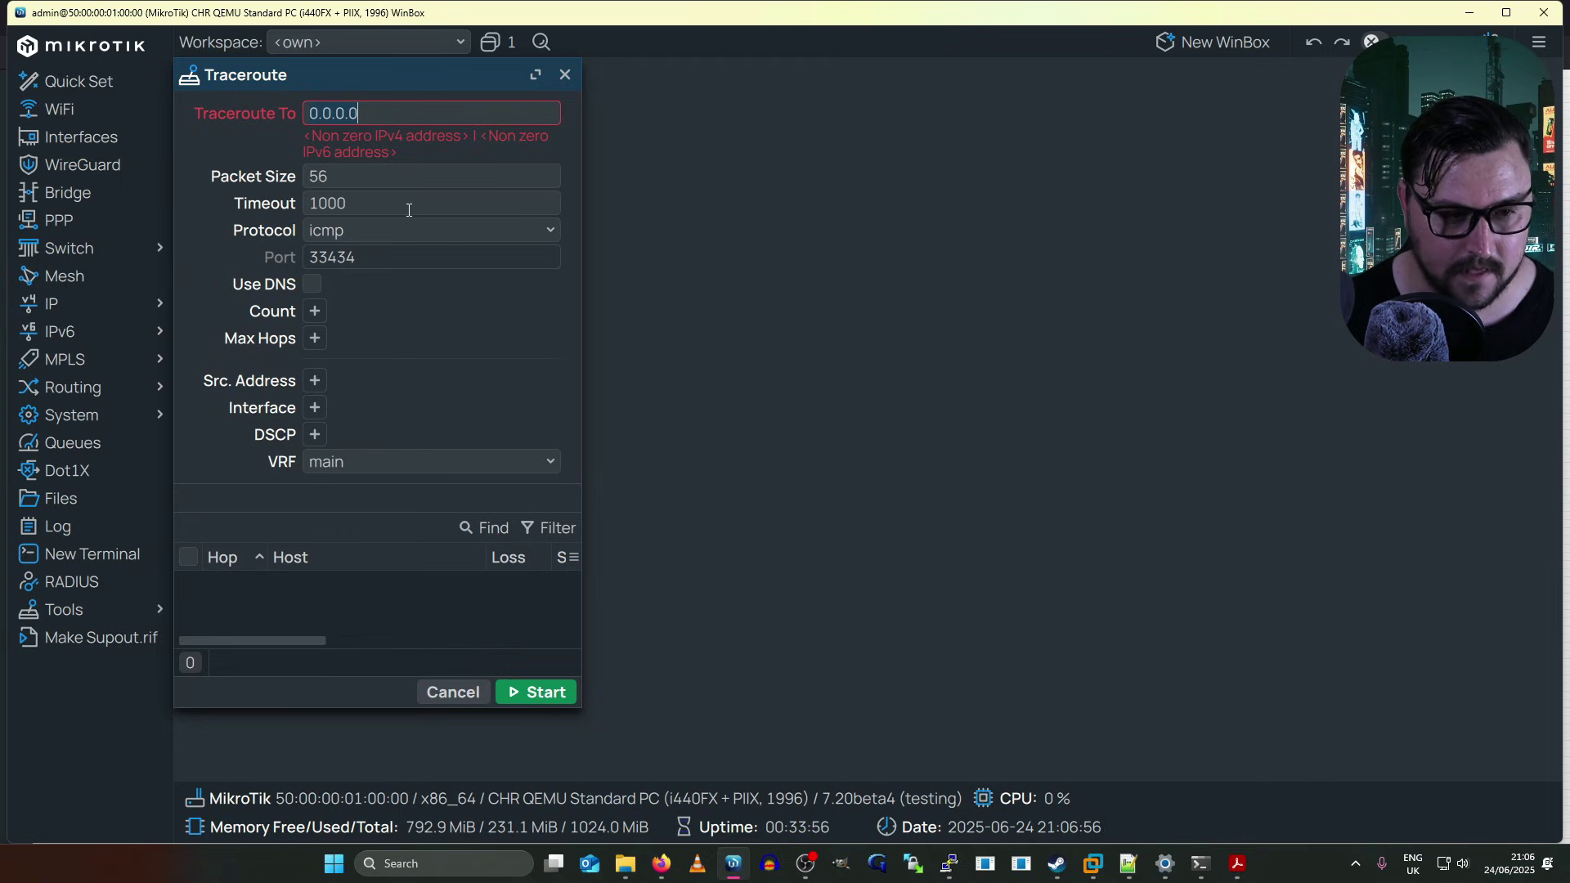
{"action": "left_click_drag", "start_coordinate": [419, 72], "coordinate": [621, 99]}
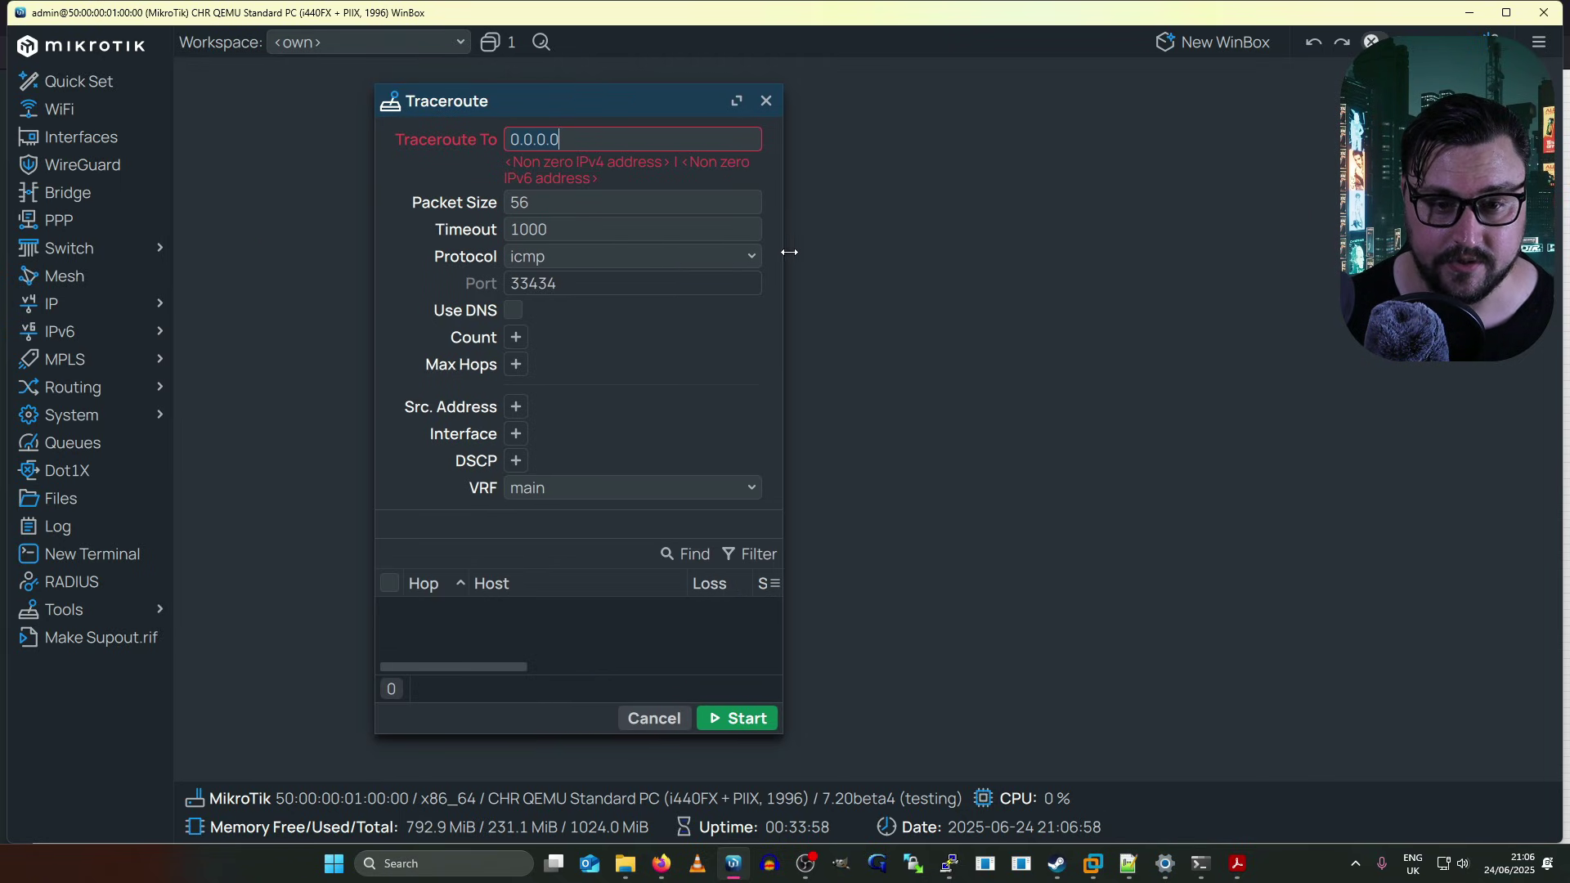
{"action": "left_click_drag", "start_coordinate": [788, 252], "coordinate": [1207, 209]}
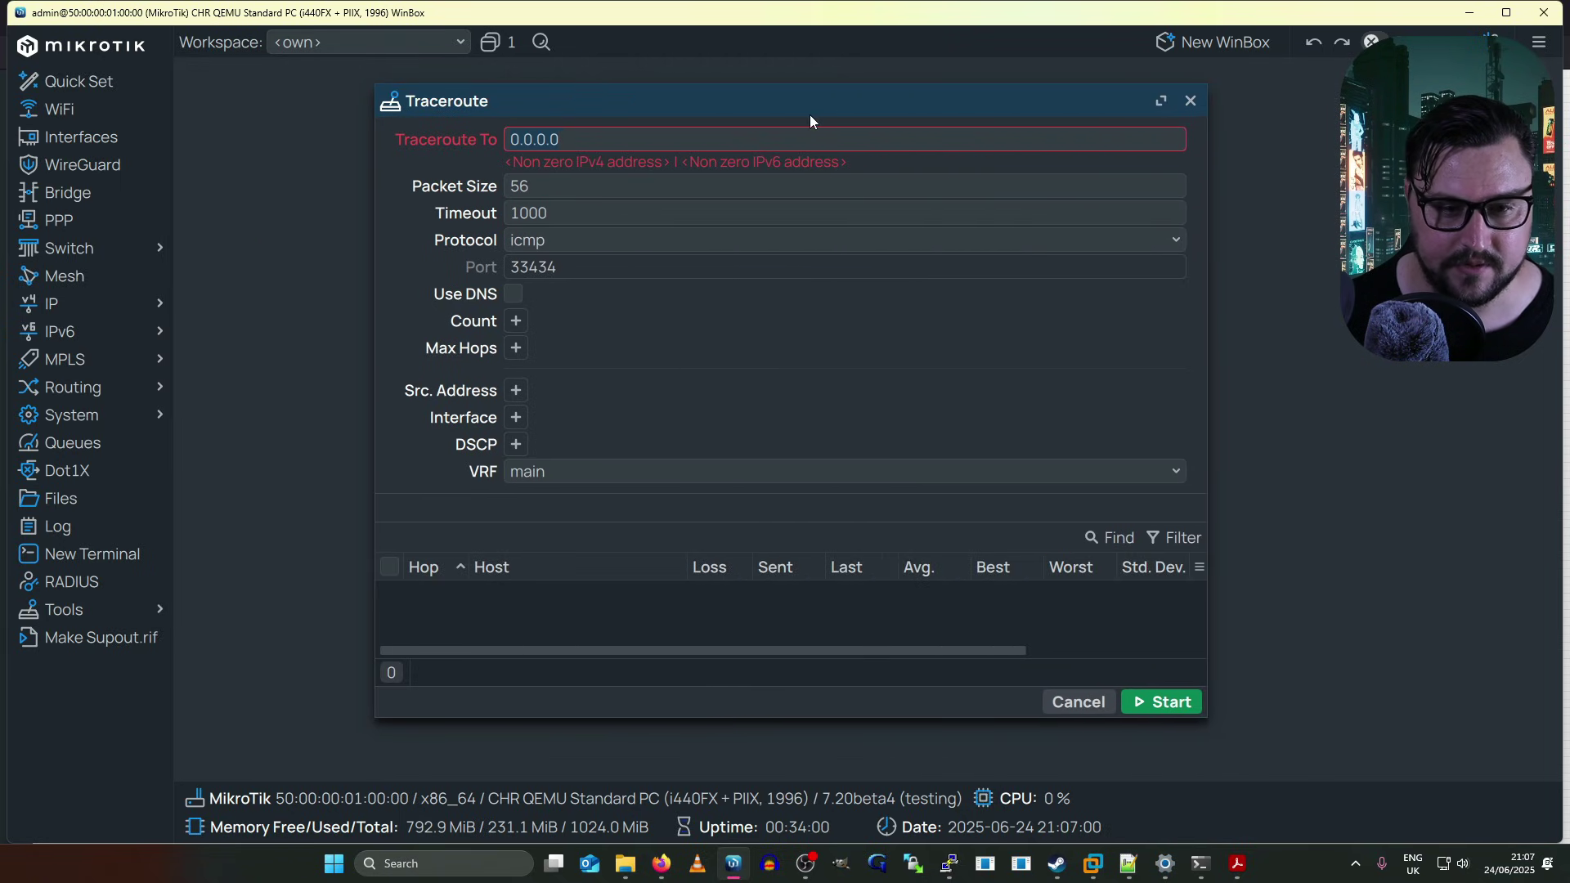
{"action": "left_click_drag", "start_coordinate": [811, 122], "coordinate": [688, 102]}
{"action": "left_click_drag", "start_coordinate": [1087, 207], "coordinate": [1295, 206]}
{"action": "type", "text": "8.8.8.8"}
{"action": "key", "text": "Tab"}
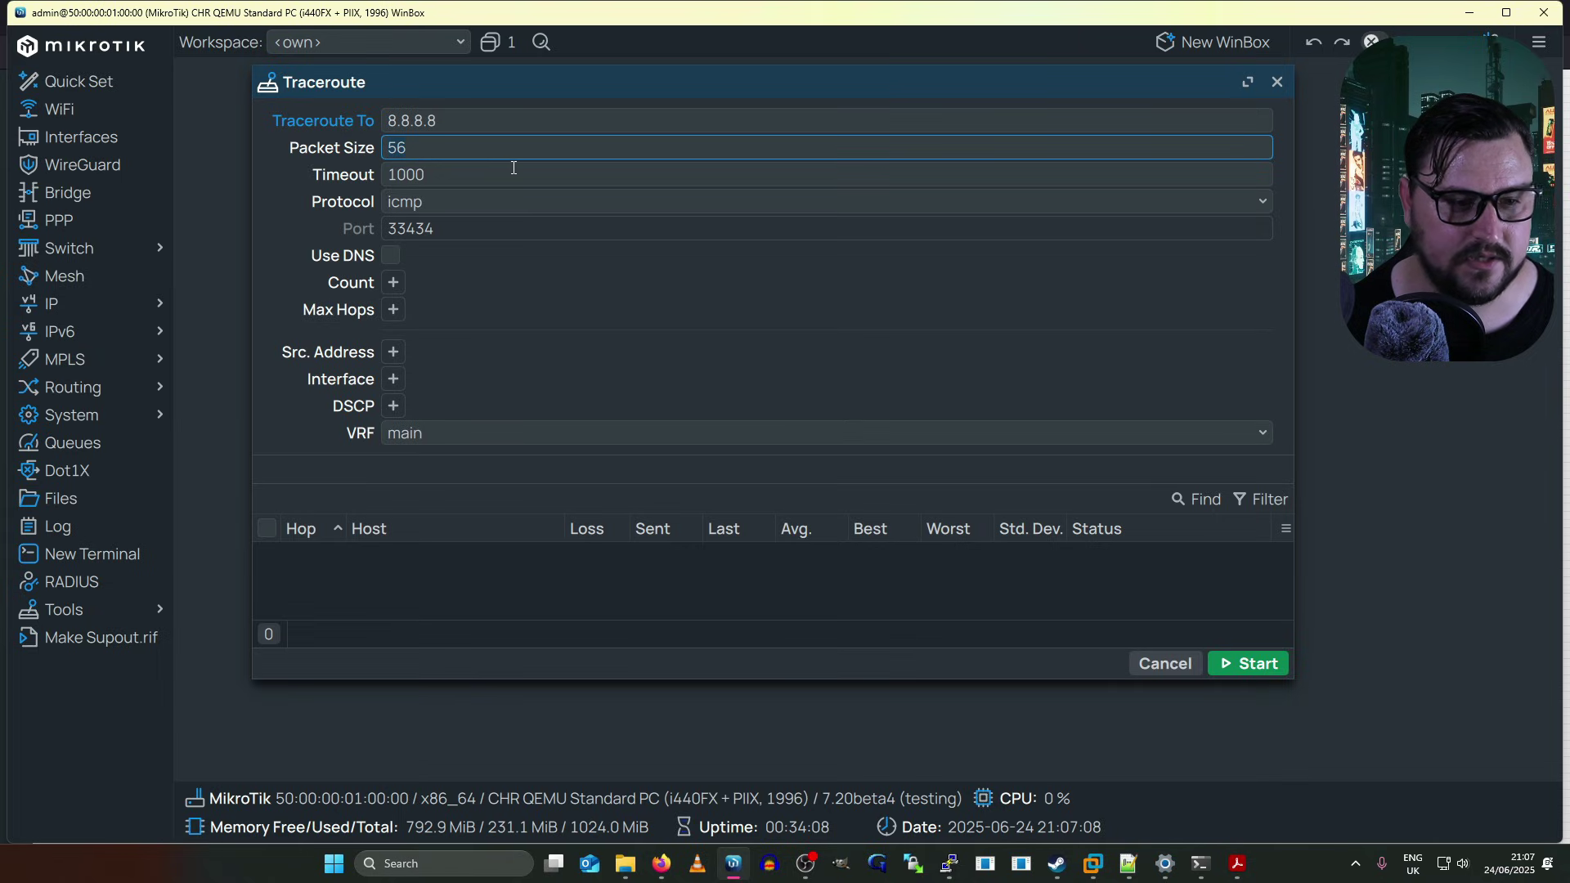
{"action": "left_click", "coordinate": [468, 178]}
{"action": "left_click", "coordinate": [487, 203]}
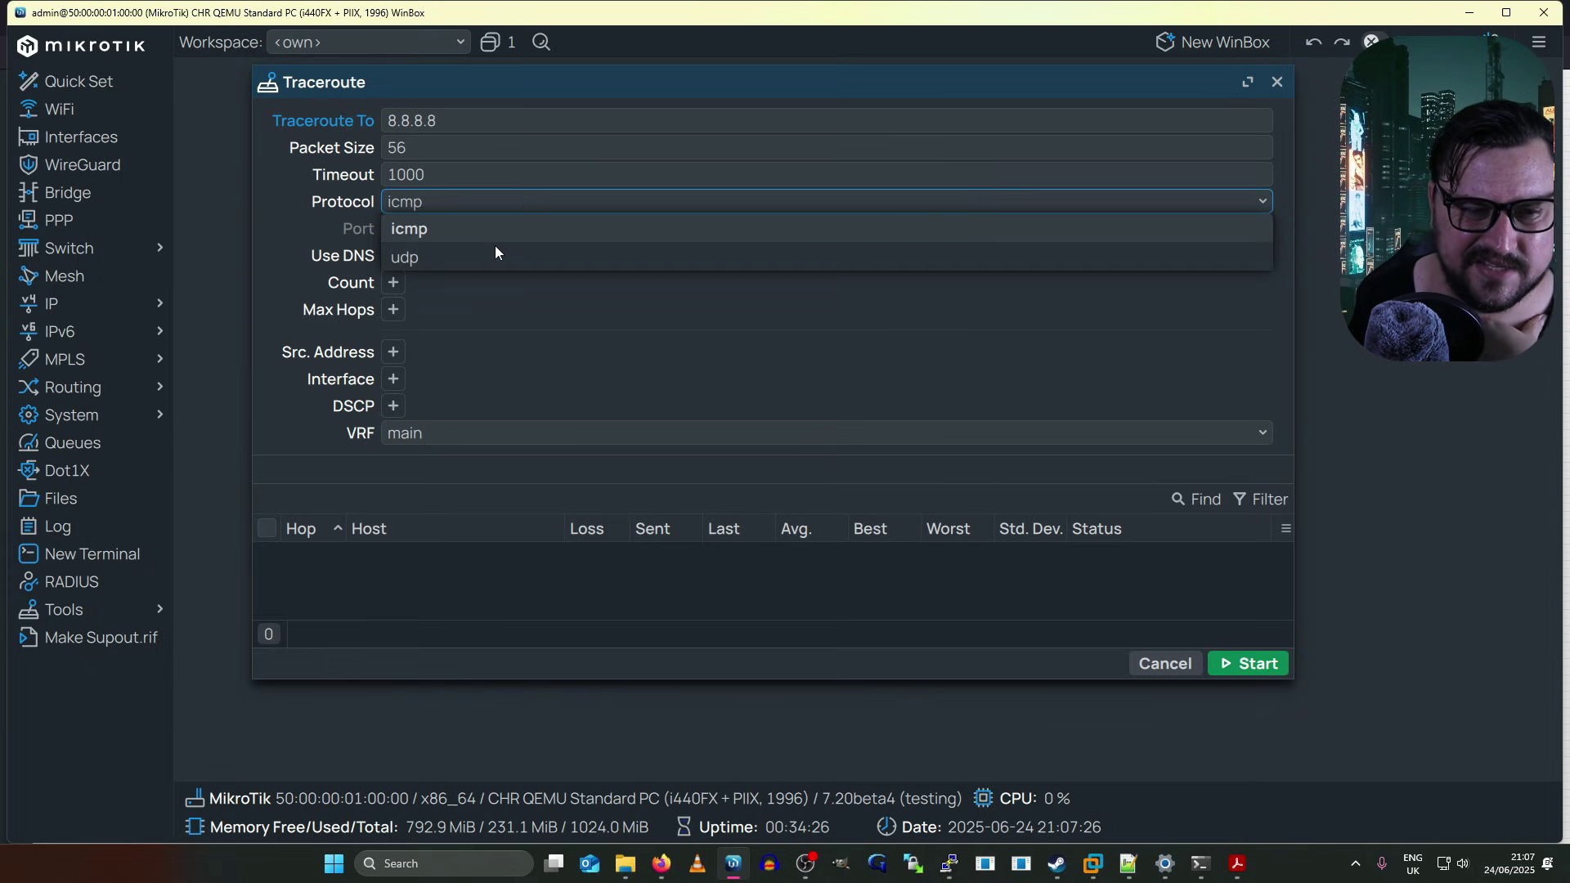
{"action": "left_click", "coordinate": [487, 253]}
{"action": "left_click", "coordinate": [528, 201]}
{"action": "left_click", "coordinate": [505, 229]}
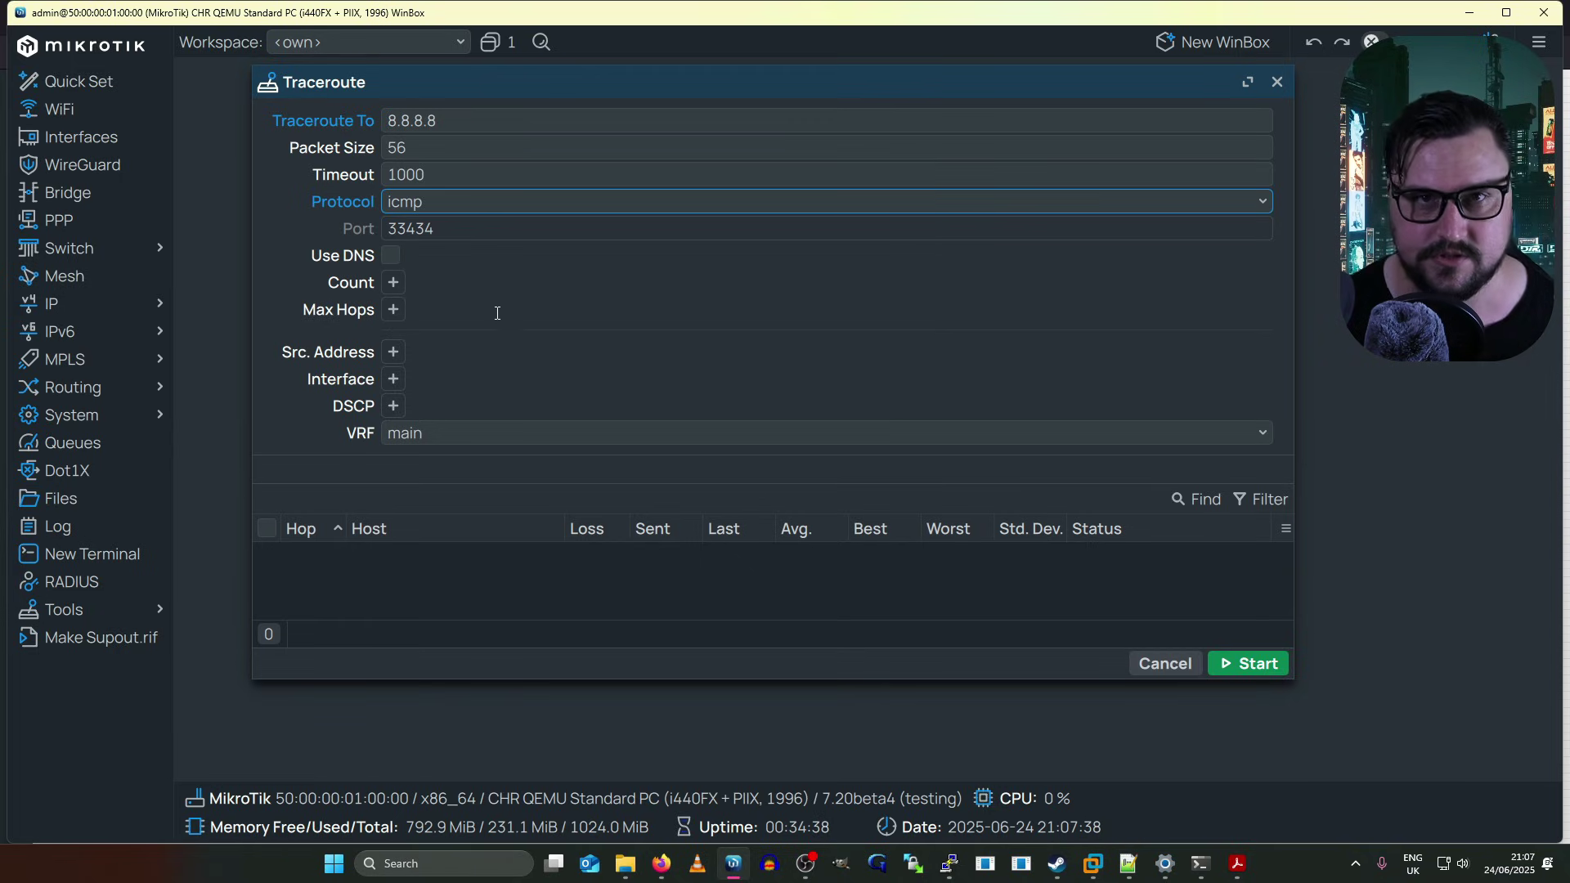
Step: Briefly run the traceroute to 8.8.8.8, then enlarge and maximize the Traceroute window
{"action": "left_click", "coordinate": [1252, 671]}
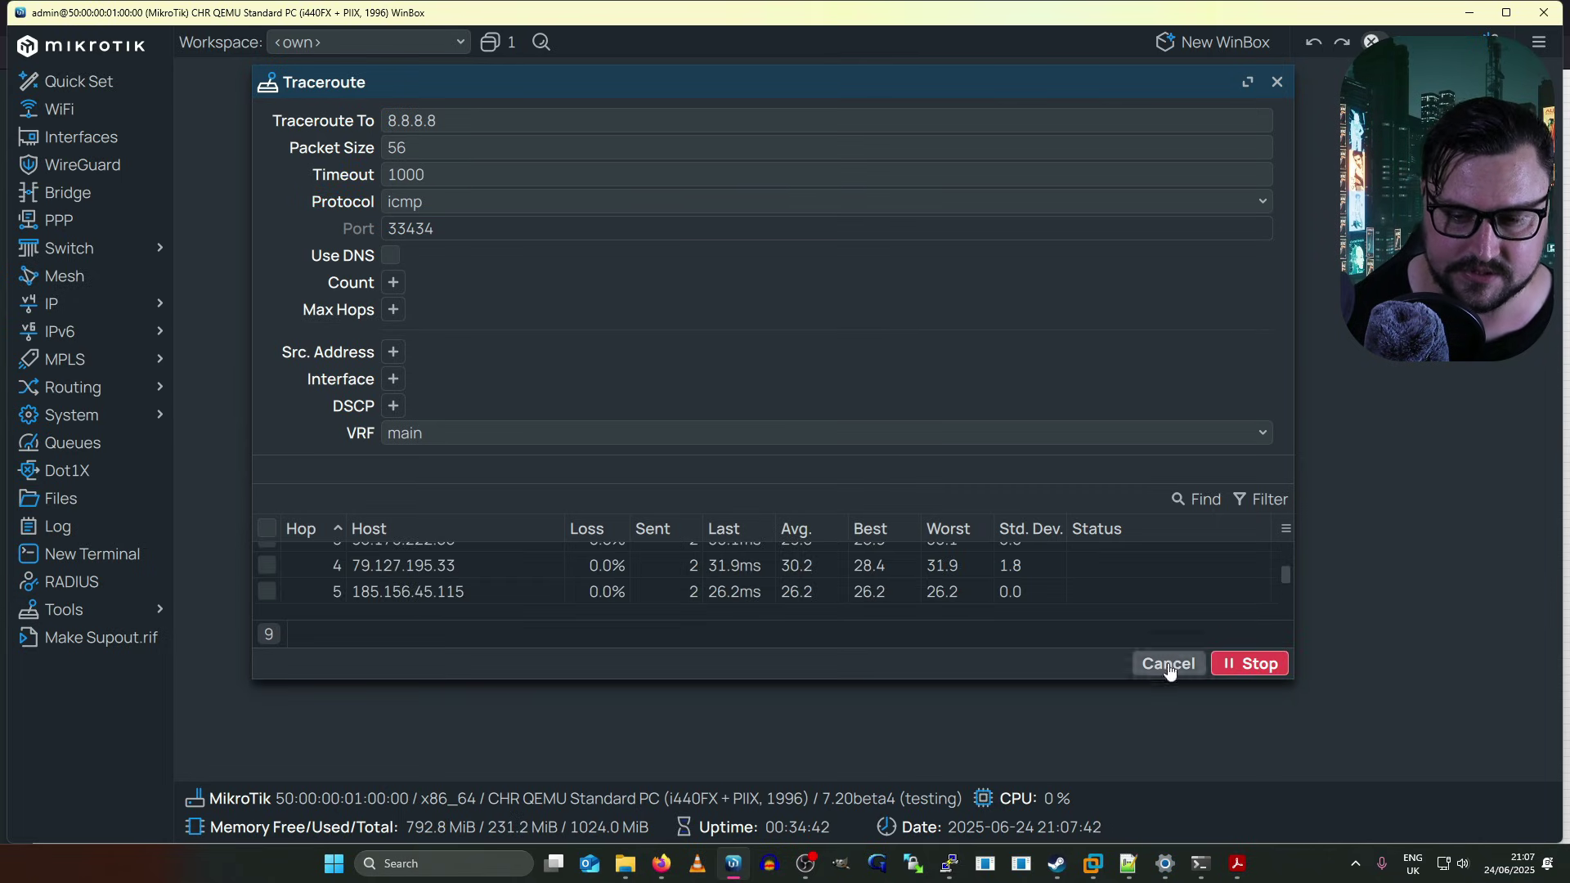
{"action": "left_click", "coordinate": [1227, 664]}
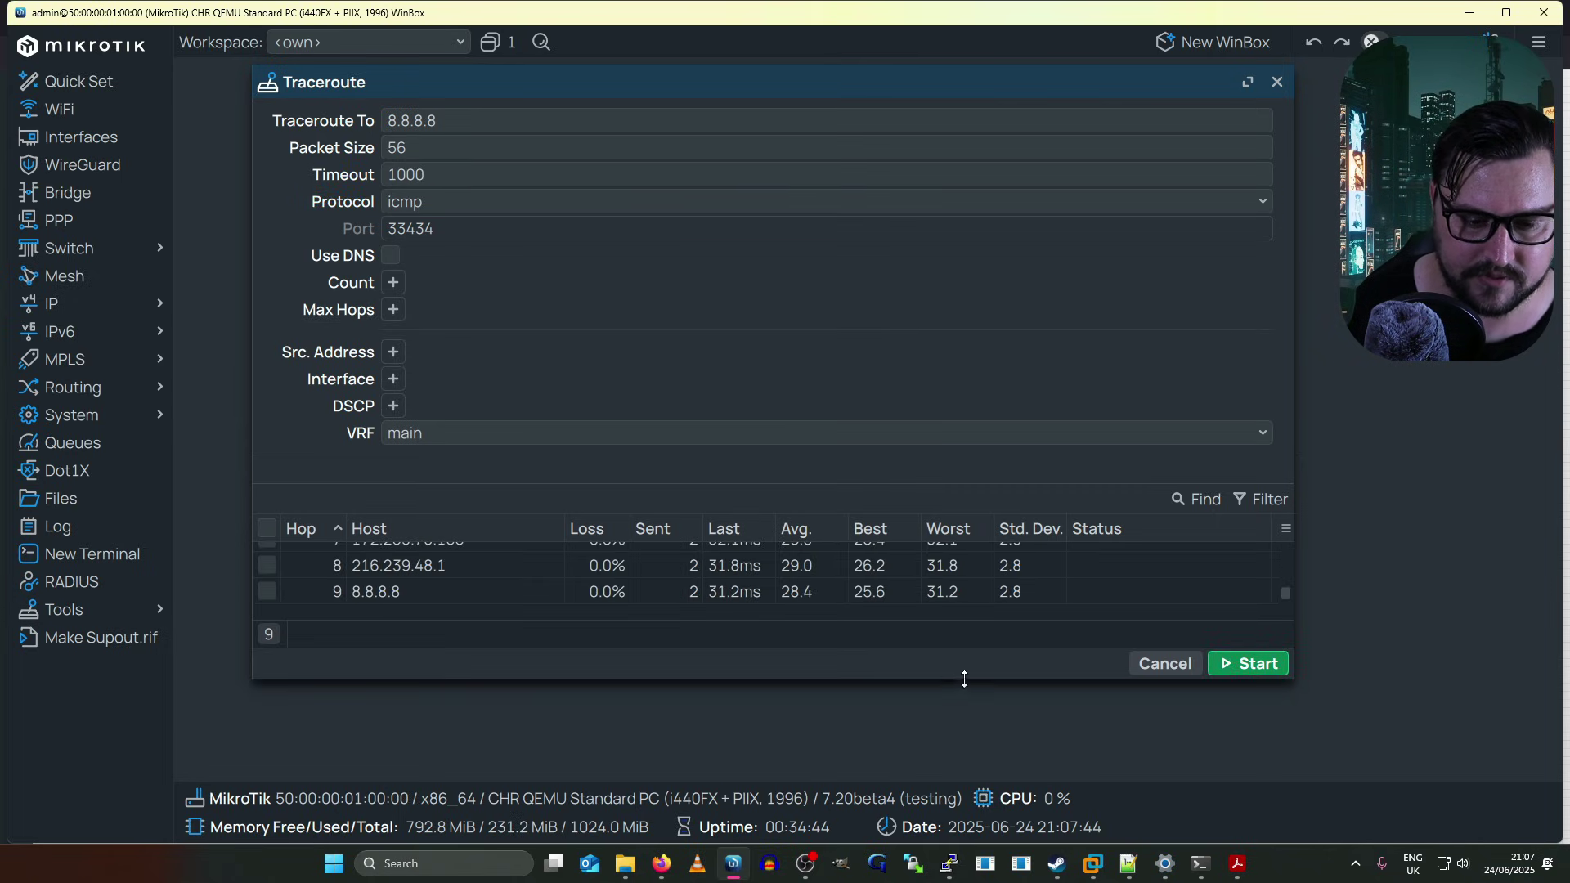
{"action": "left_click_drag", "start_coordinate": [959, 678], "coordinate": [958, 781]}
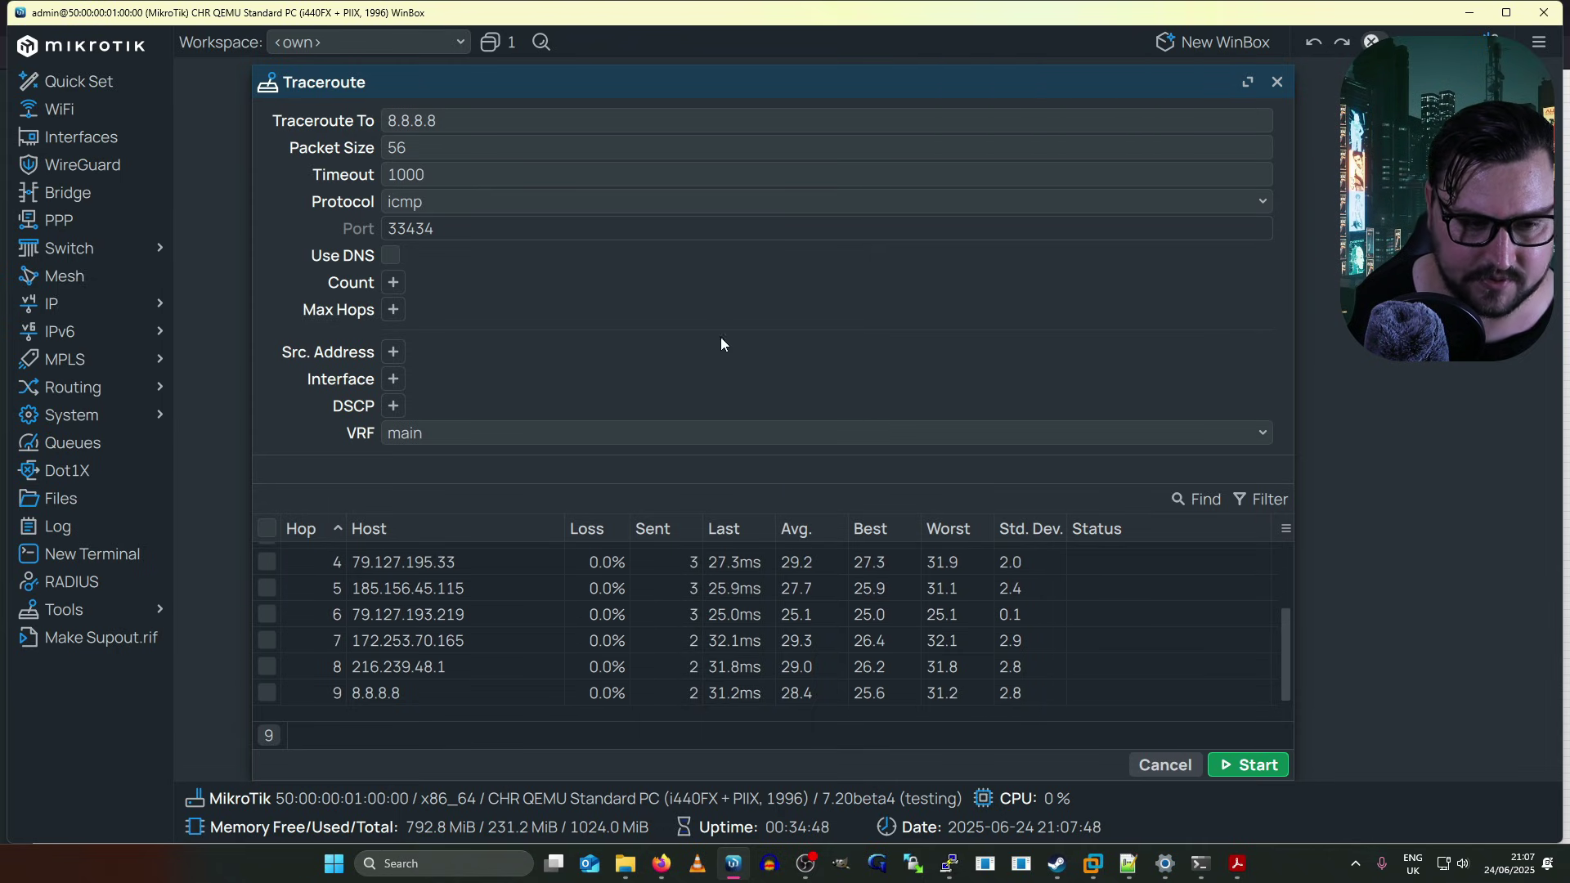
{"action": "left_click", "coordinate": [1248, 82]}
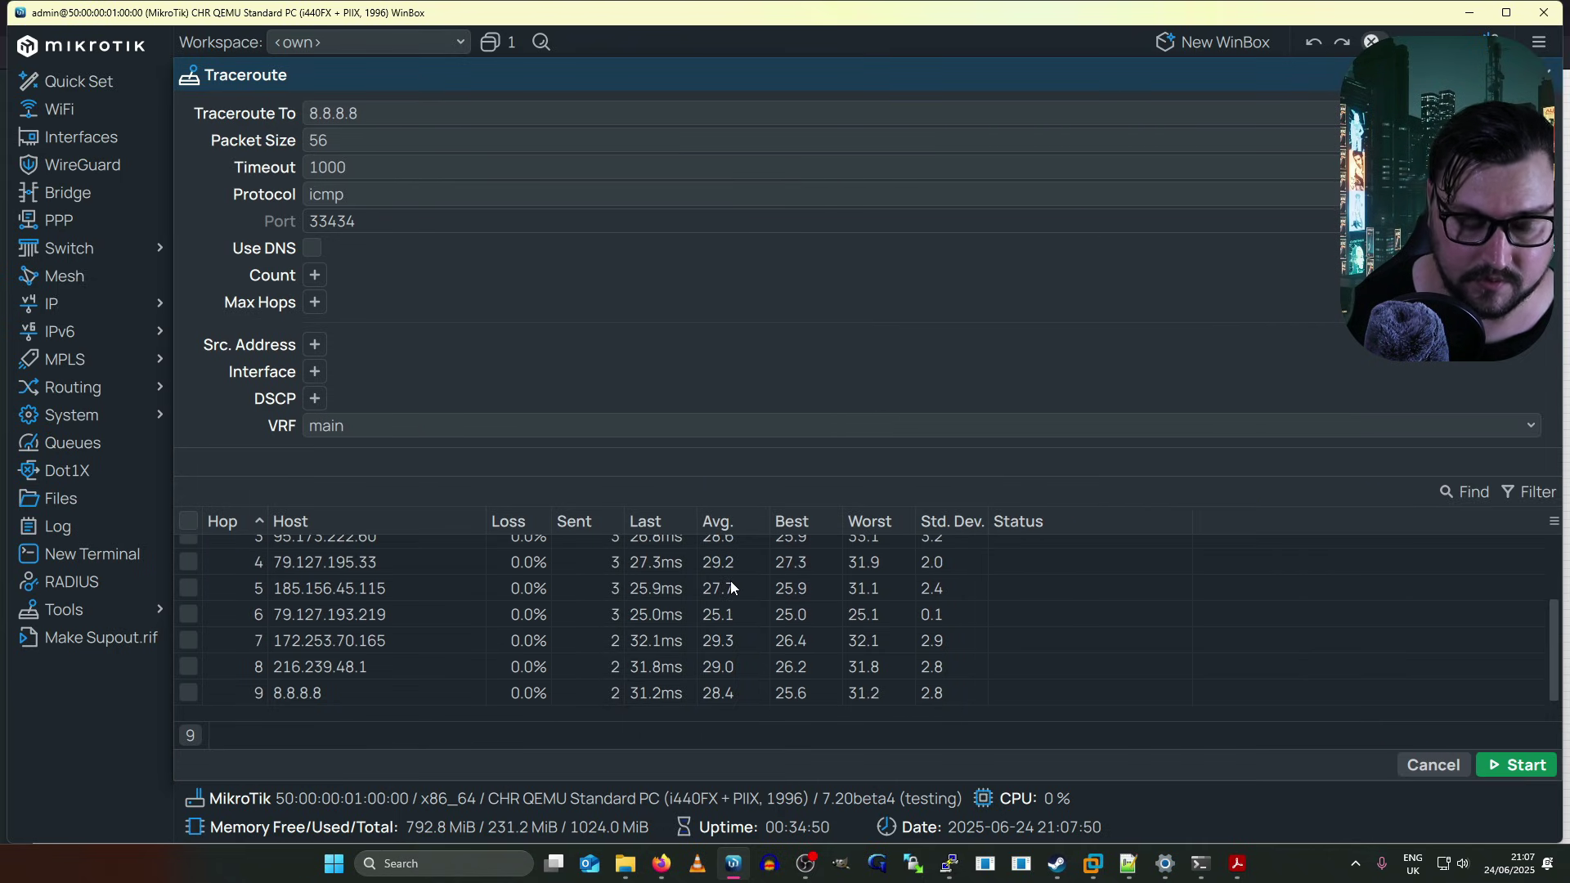
Step: Zoom the interface out and restart the traceroute, now showing all nine hops
{"action": "key", "text": "ctrl+minus"}
{"action": "key", "text": "ctrl+minus"}
{"action": "key", "text": "ctrl+minus"}
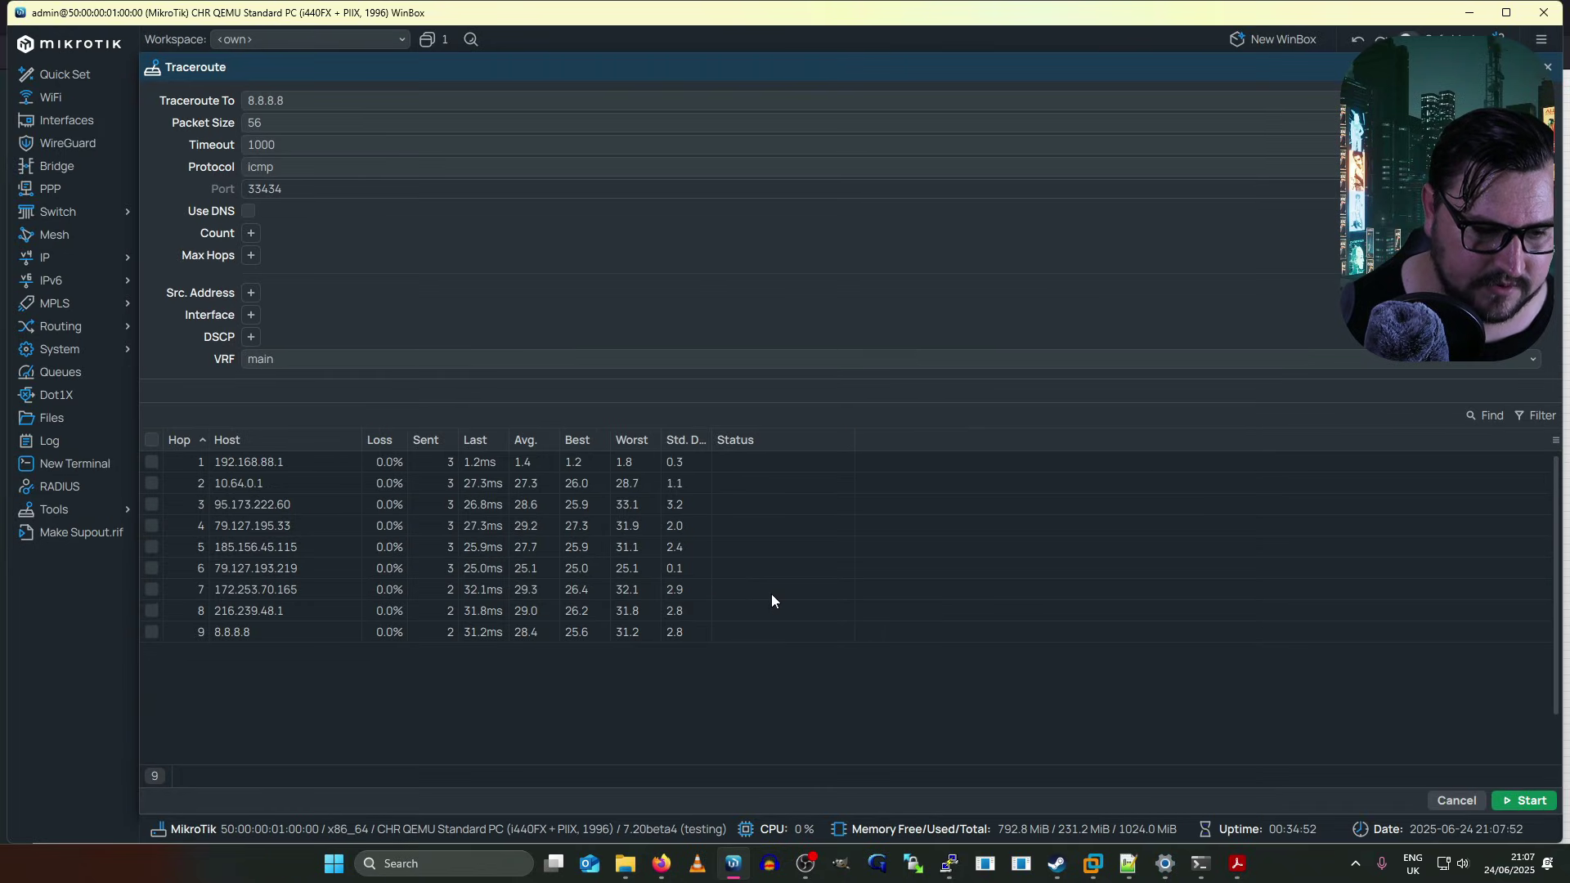
{"action": "key", "text": "ctrl+minus"}
{"action": "key", "text": "ctrl+minus"}
{"action": "key", "text": "ctrl+plus"}
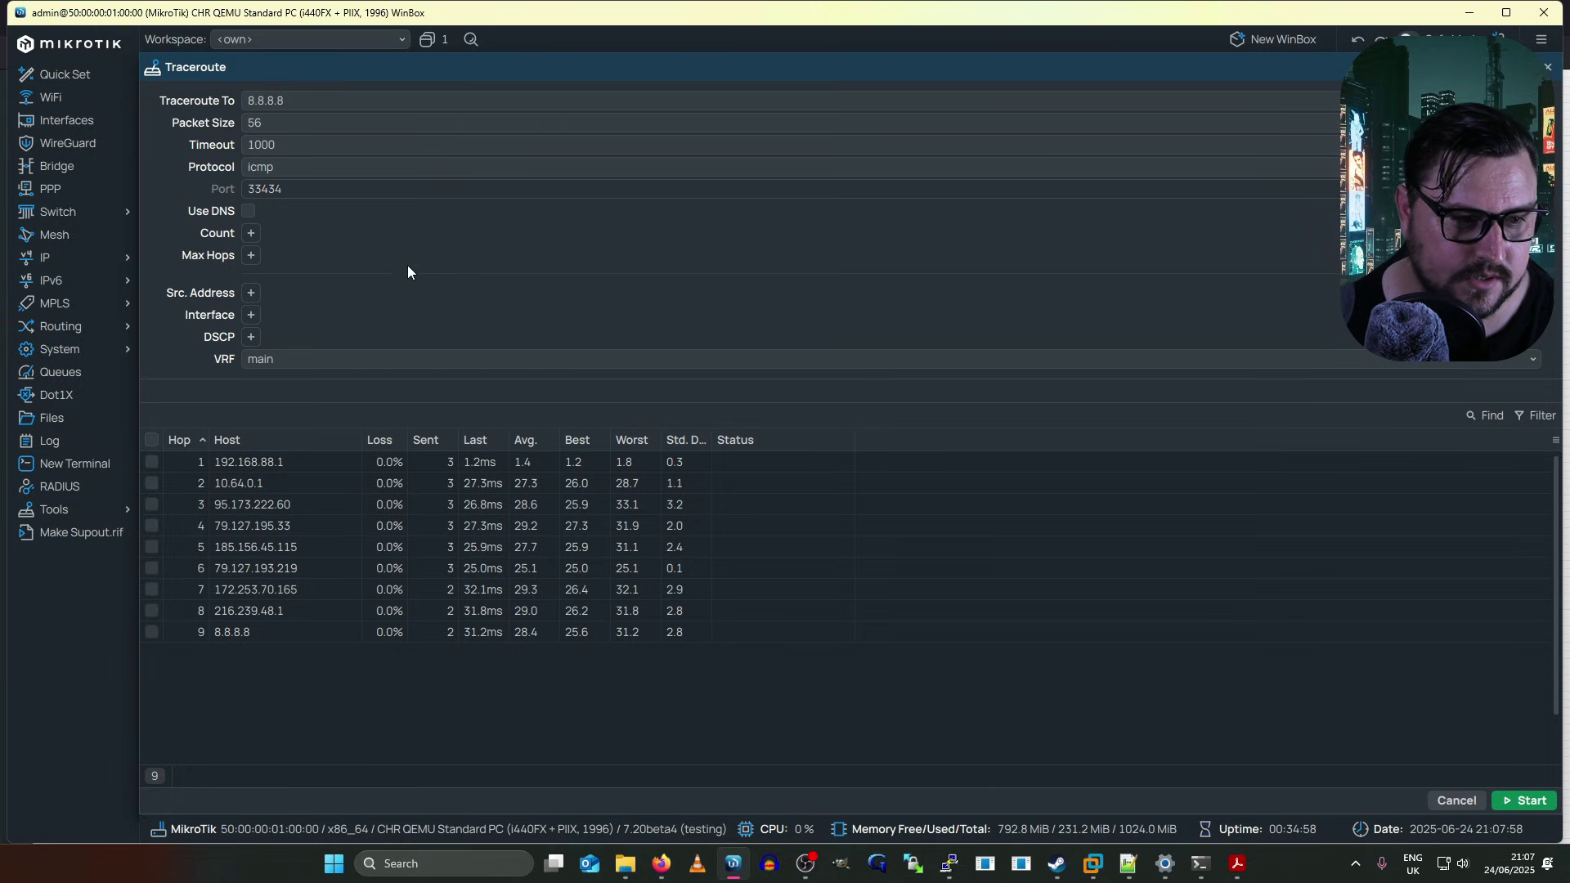
{"action": "left_click", "coordinate": [286, 123]}
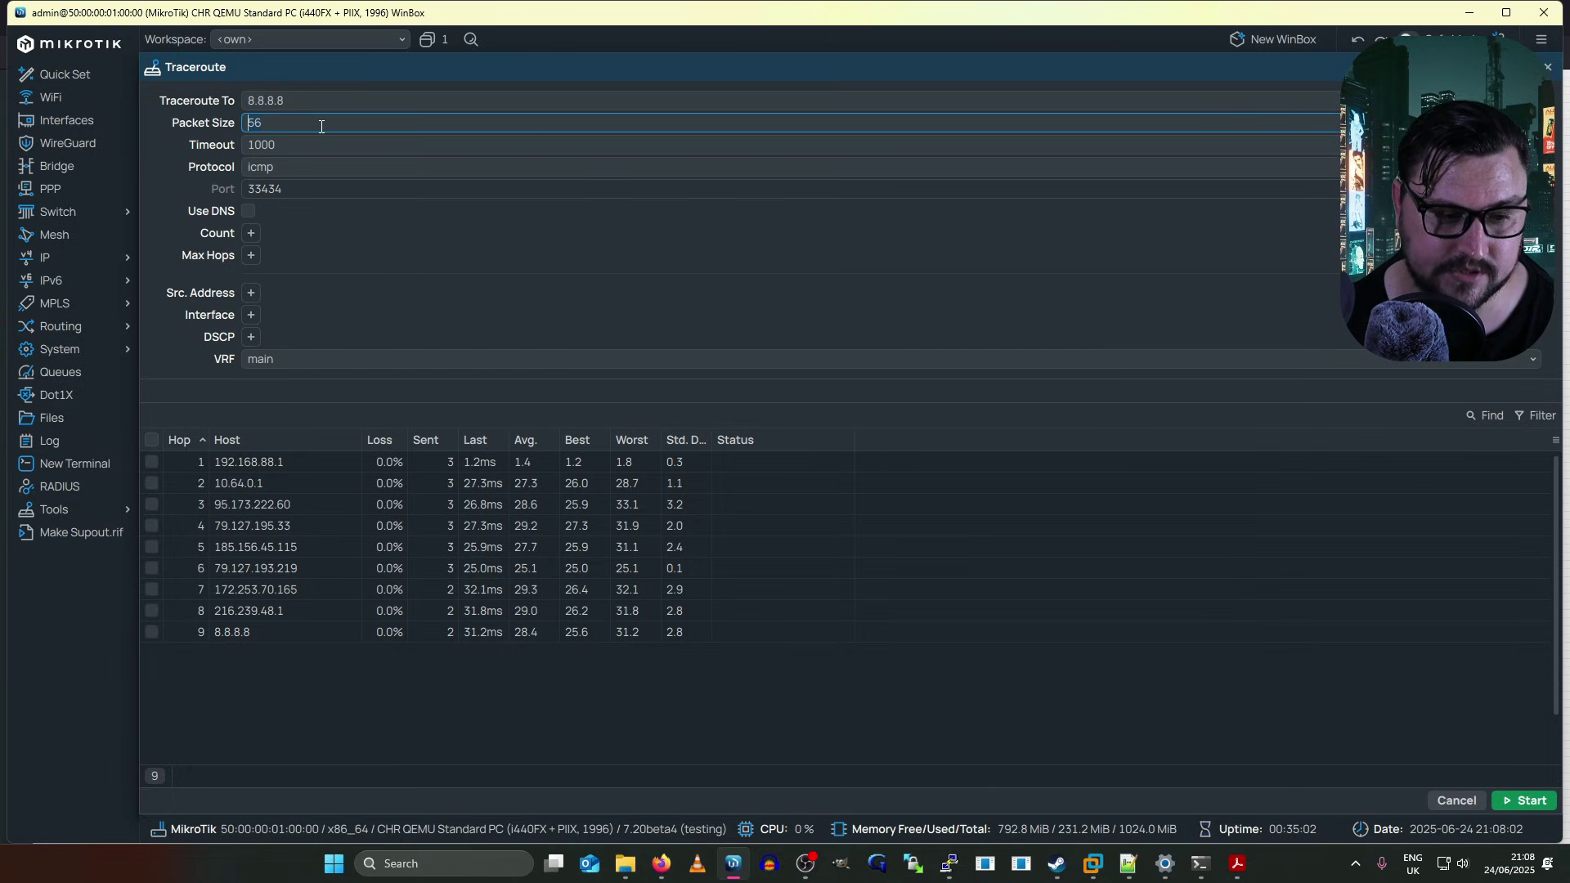
{"action": "key", "text": "Return"}
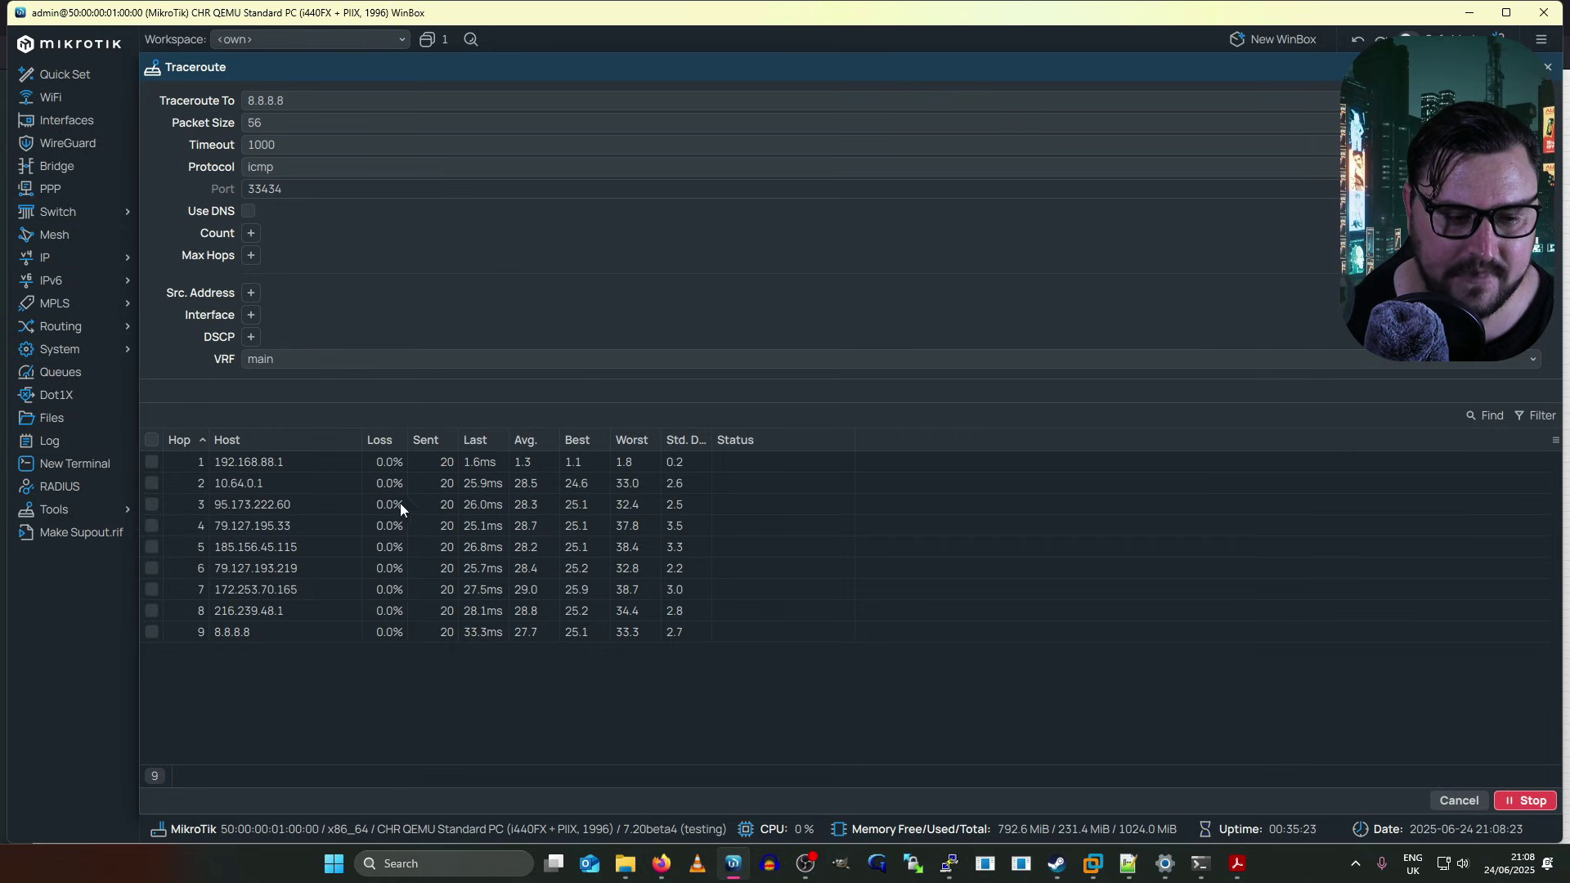
Step: Mark hops 6 and 5, then hops 1 (192.168.88.1) and 2 (10.64.0.1) in the traceroute results
{"action": "left_click", "coordinate": [386, 569]}
{"action": "left_click", "coordinate": [387, 552], "text": "ctrl"}
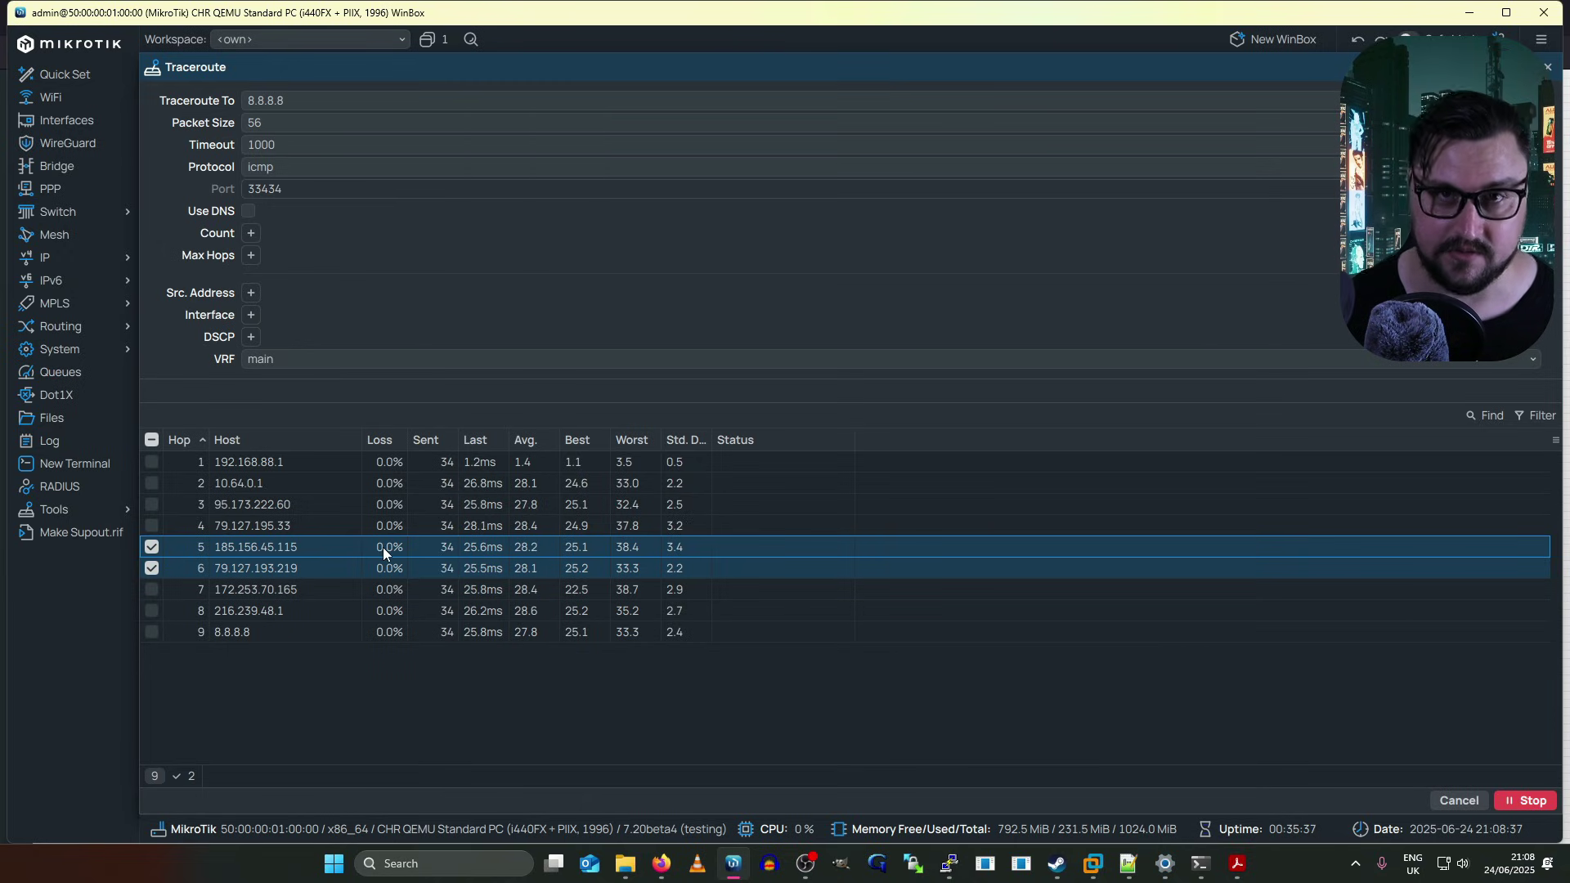
{"action": "left_click", "coordinate": [384, 467]}
{"action": "left_click", "coordinate": [391, 485], "text": "shift"}
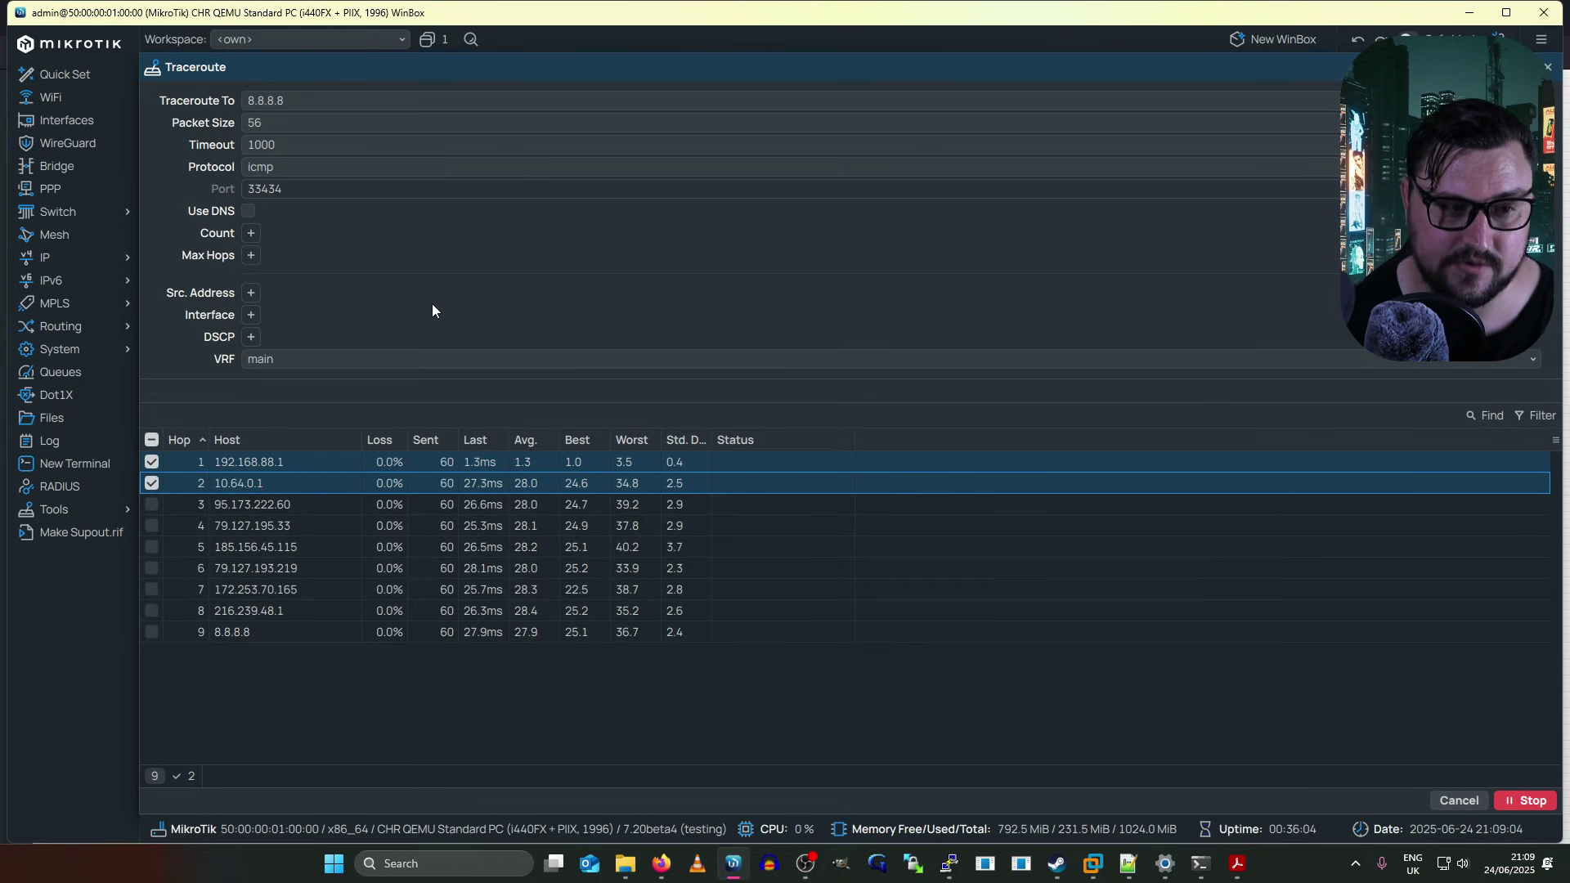
Step: Restart the traceroute from source address 172.16.0.1, stop it, and add a Max Hops setting
{"action": "left_click", "coordinate": [252, 295]}
{"action": "type", "text": "172.16"}
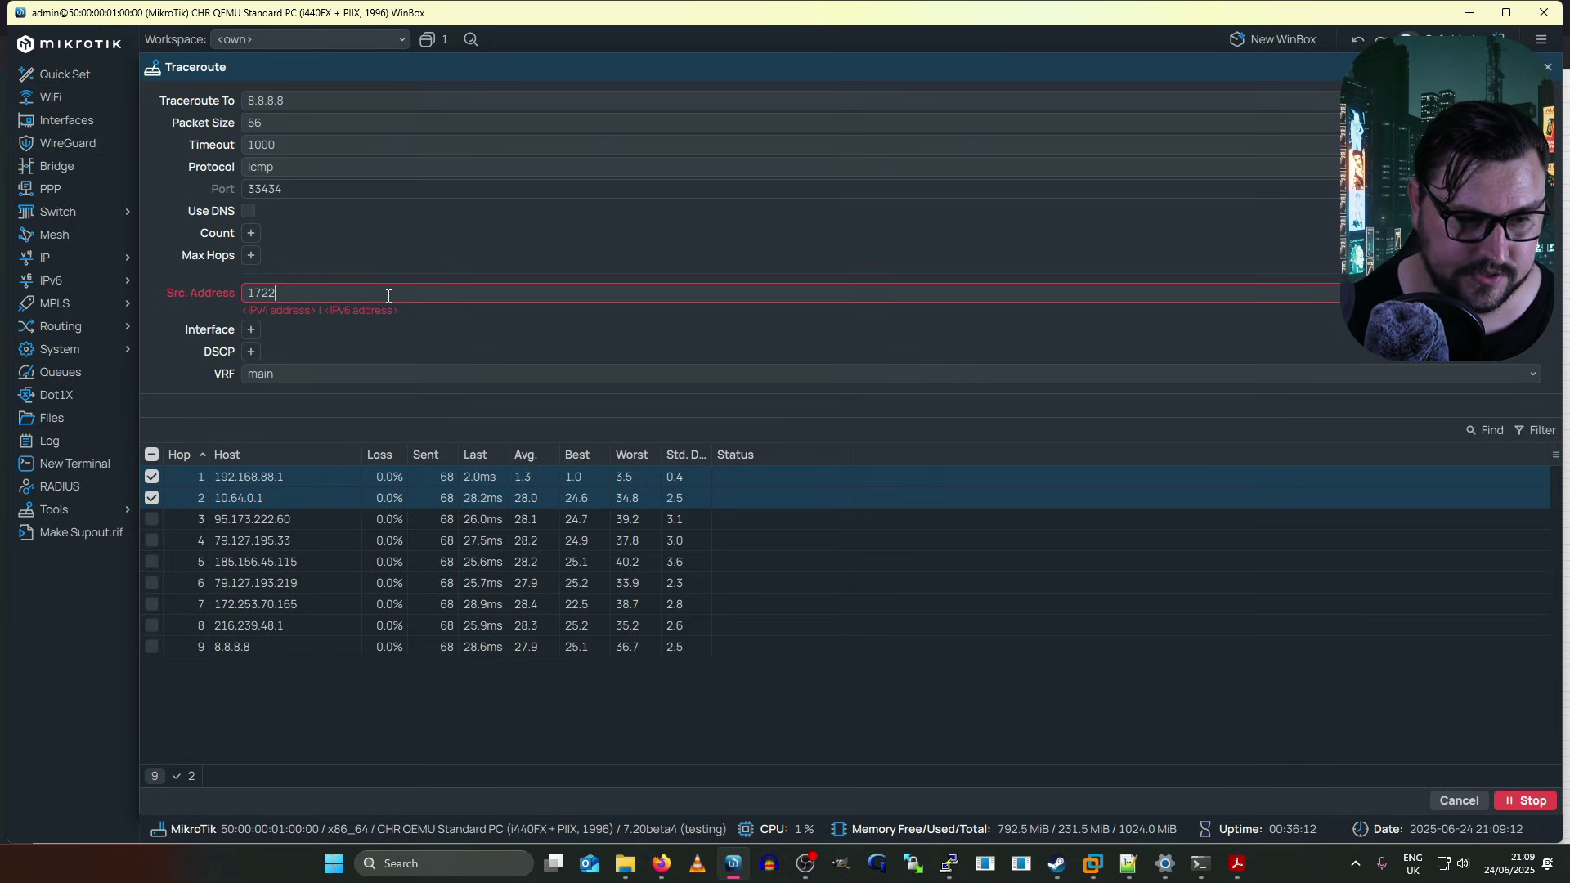
{"action": "type", "text": ".0.1"}
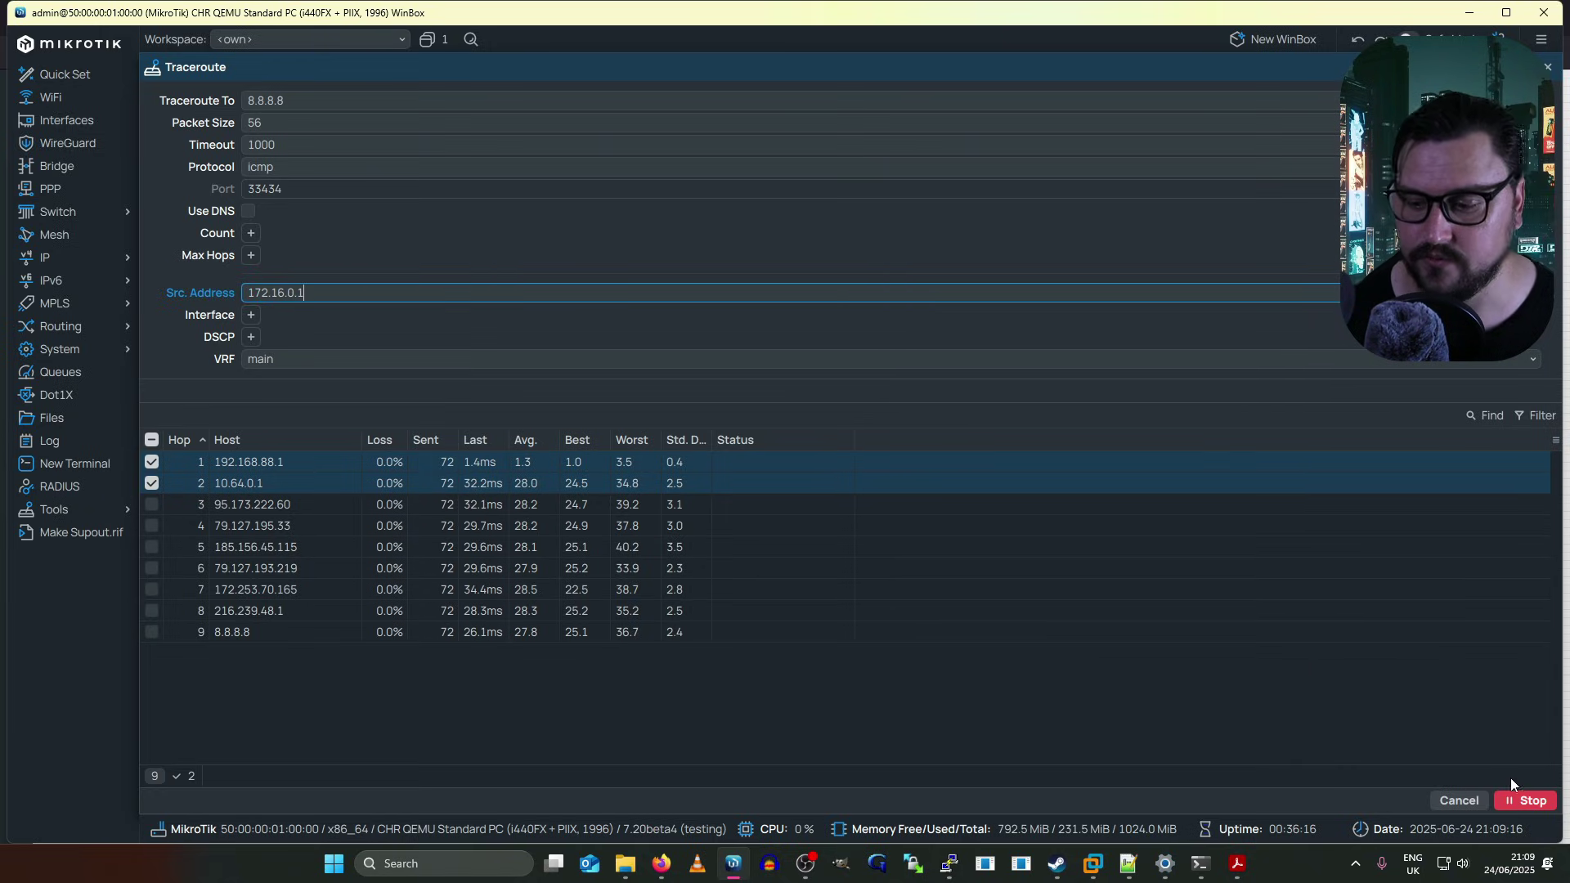
{"action": "left_click", "coordinate": [1521, 801]}
{"action": "left_click", "coordinate": [1522, 801]}
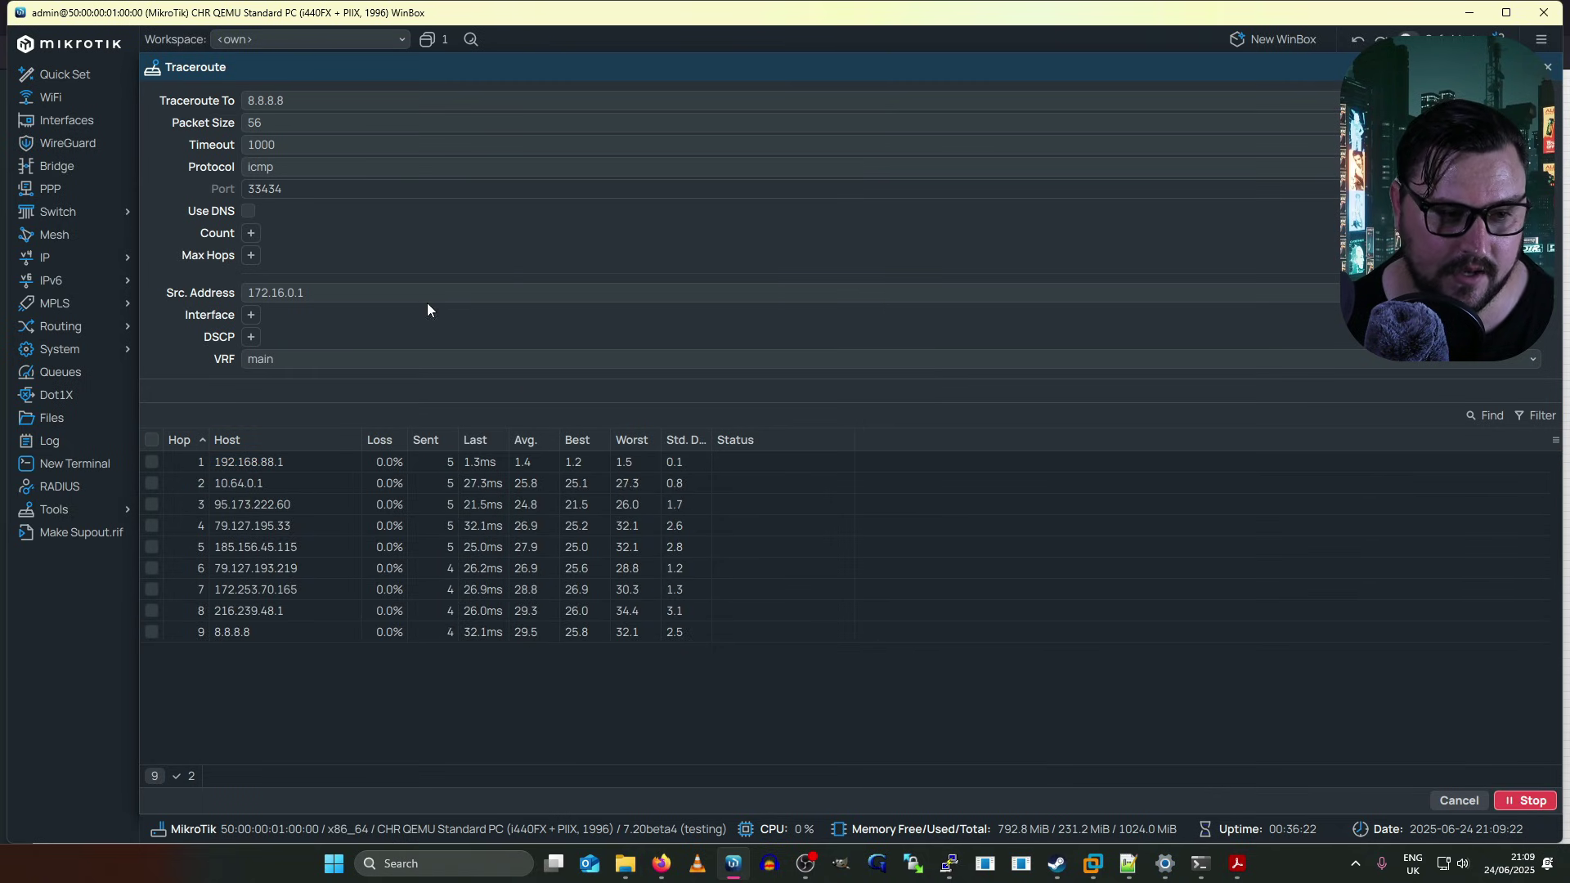
{"action": "left_click", "coordinate": [1526, 801]}
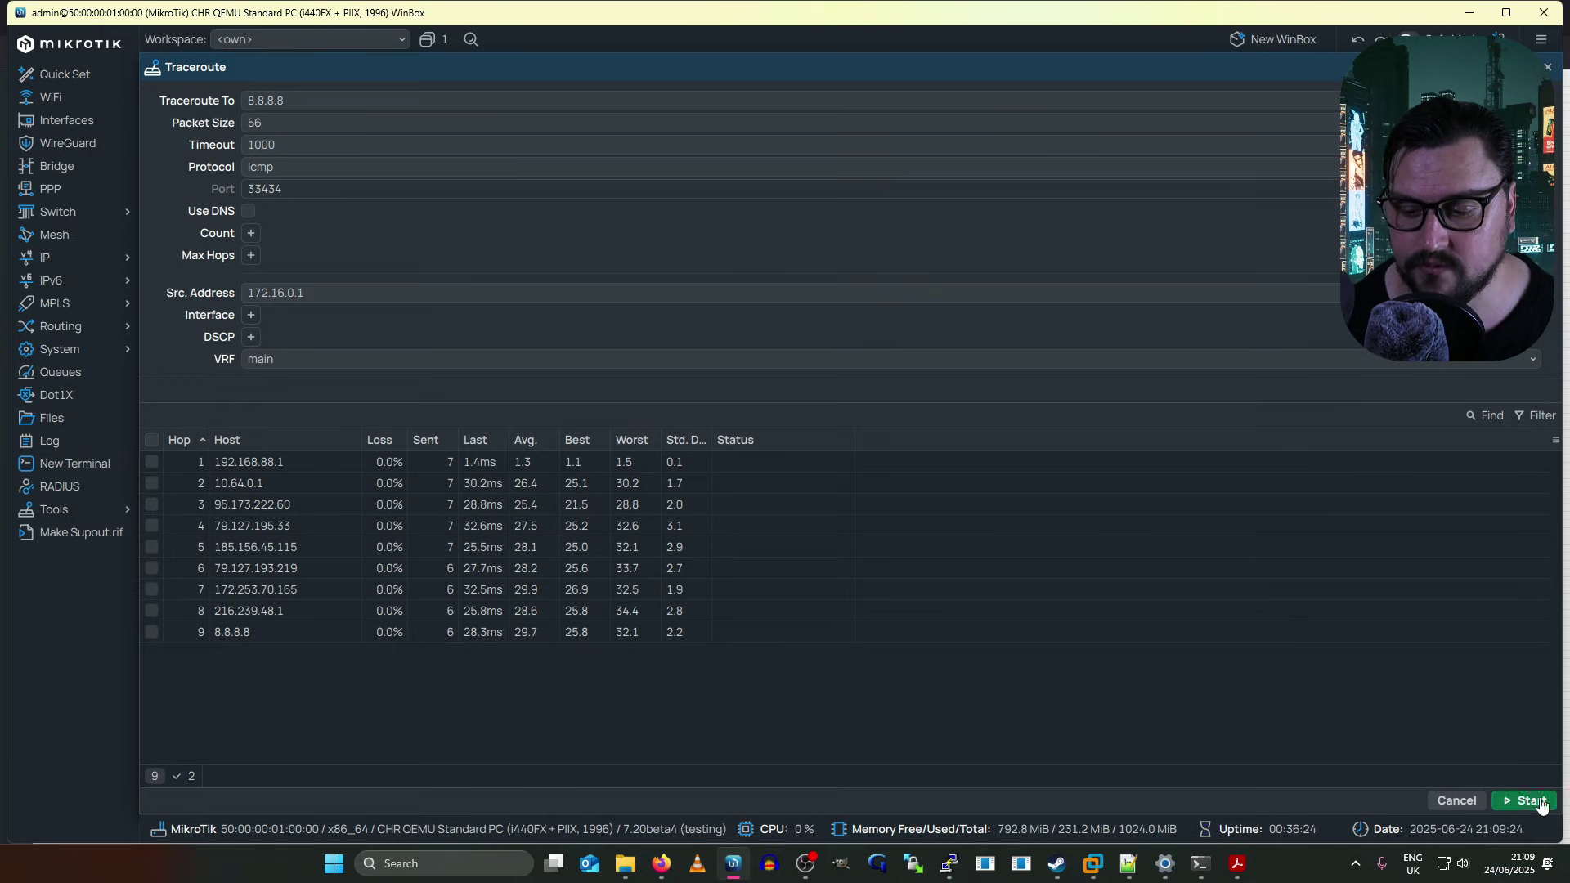
{"action": "left_click", "coordinate": [251, 255]}
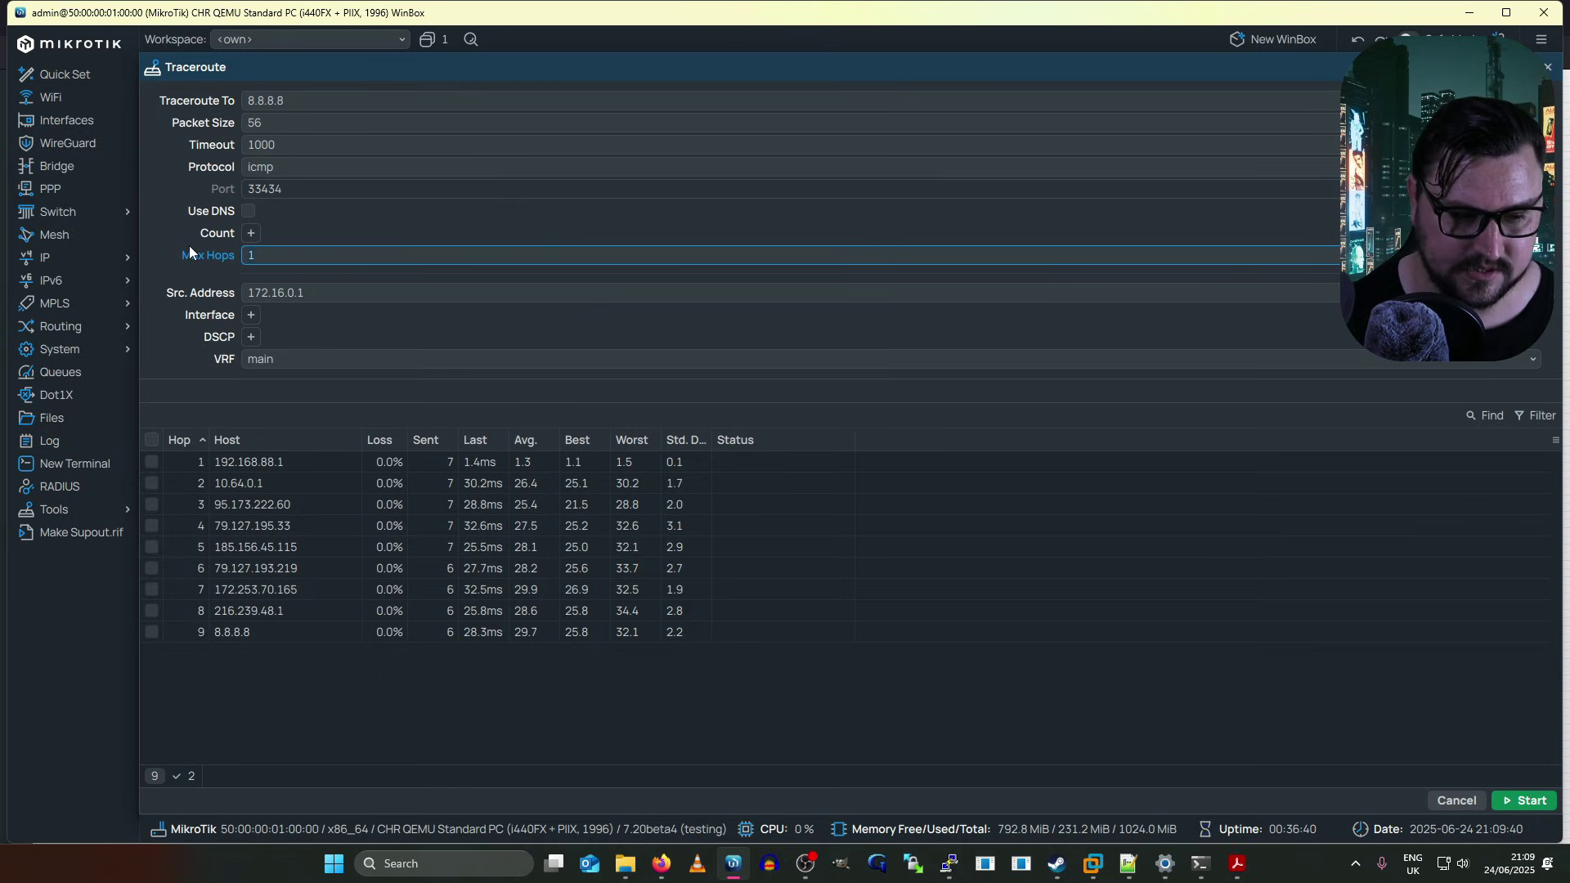
Step: Run the traceroute with Max Hops 10, then restart it capped at 8 hops
{"action": "type", "text": "0"}
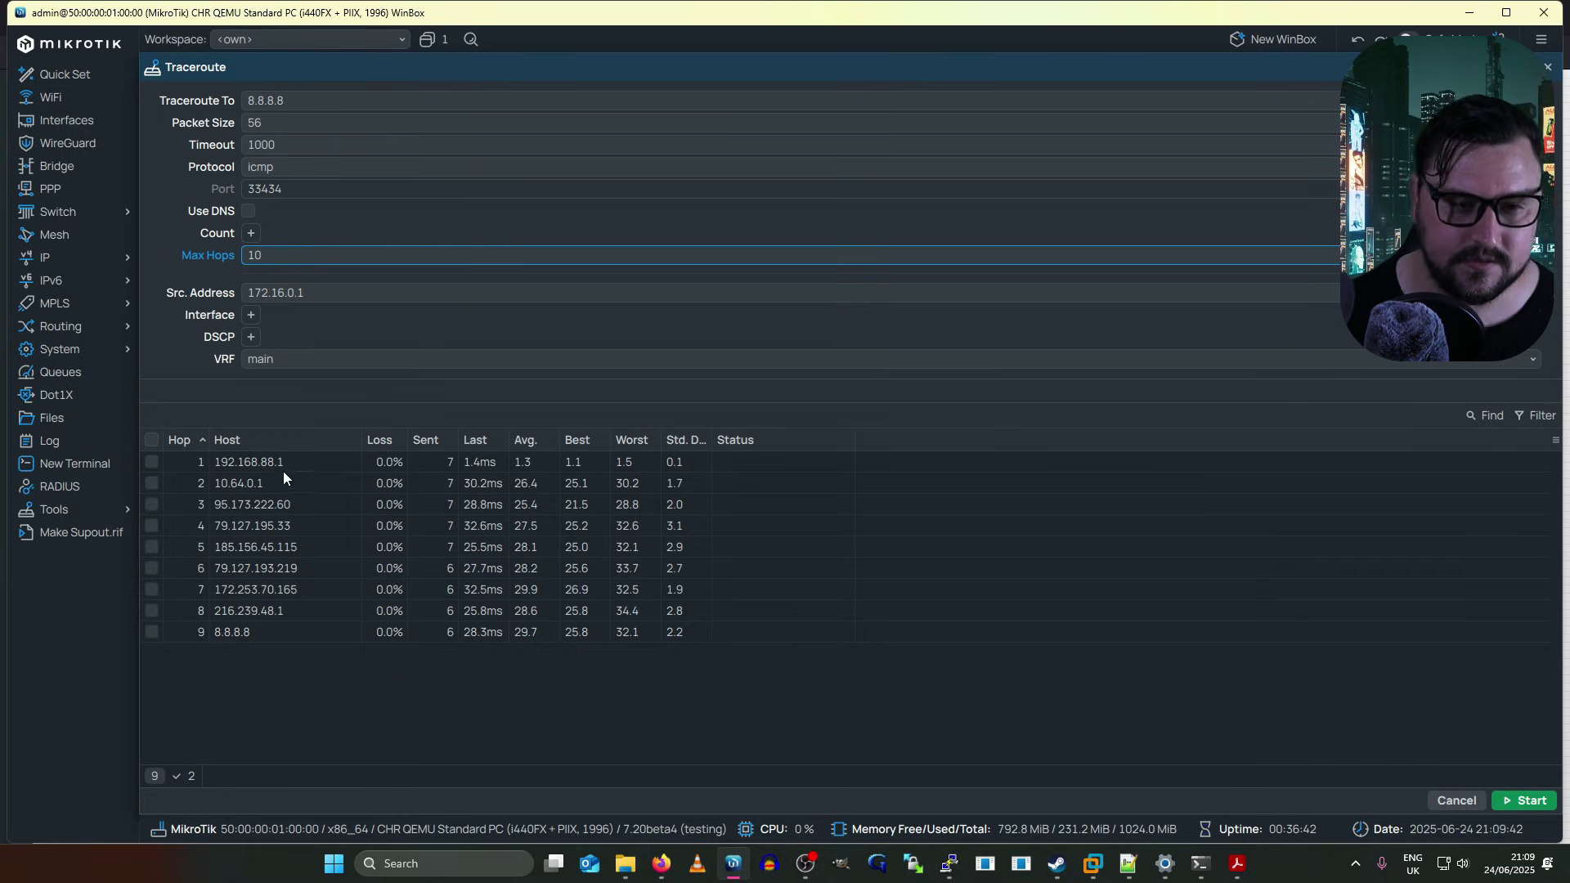
{"action": "key", "text": "Return"}
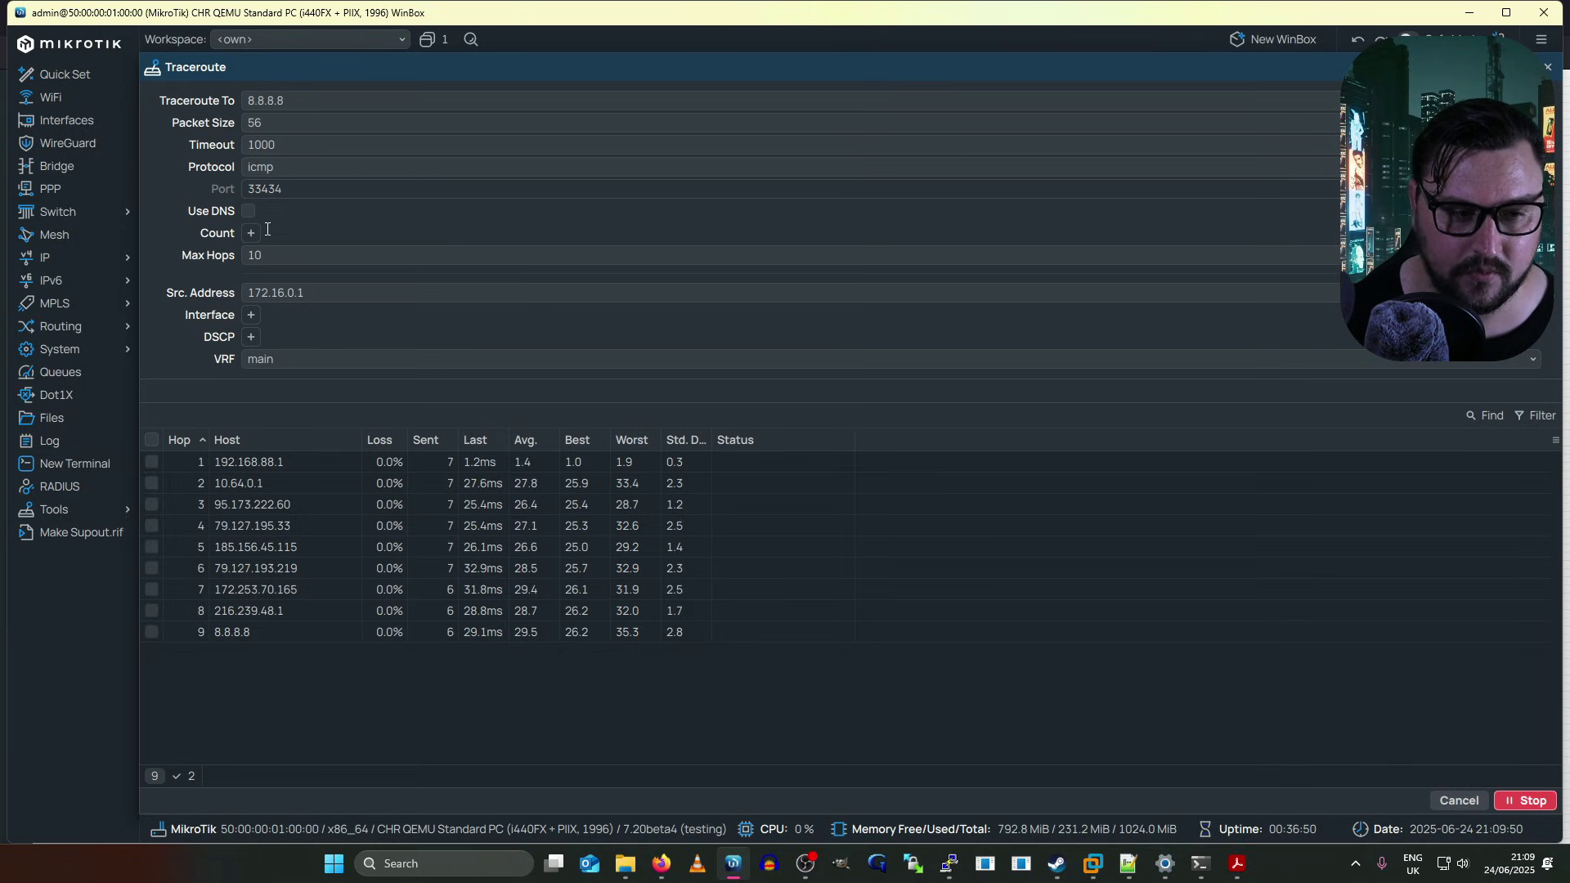
{"action": "double_click", "coordinate": [270, 255]}
{"action": "type", "text": "8"}
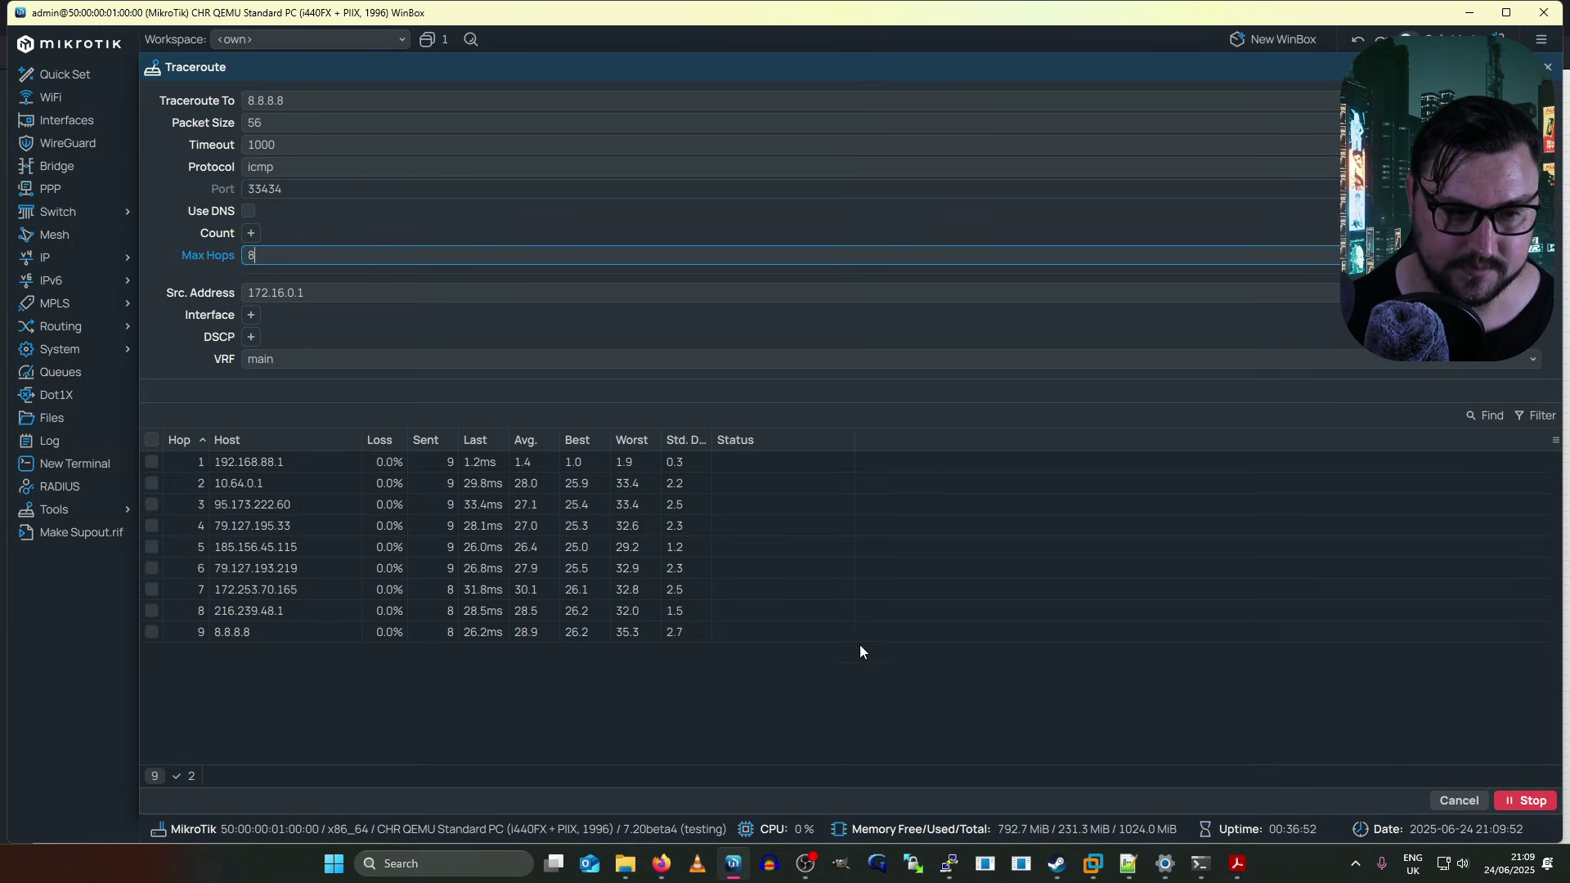
{"action": "left_click", "coordinate": [1509, 801]}
{"action": "left_click", "coordinate": [1505, 802]}
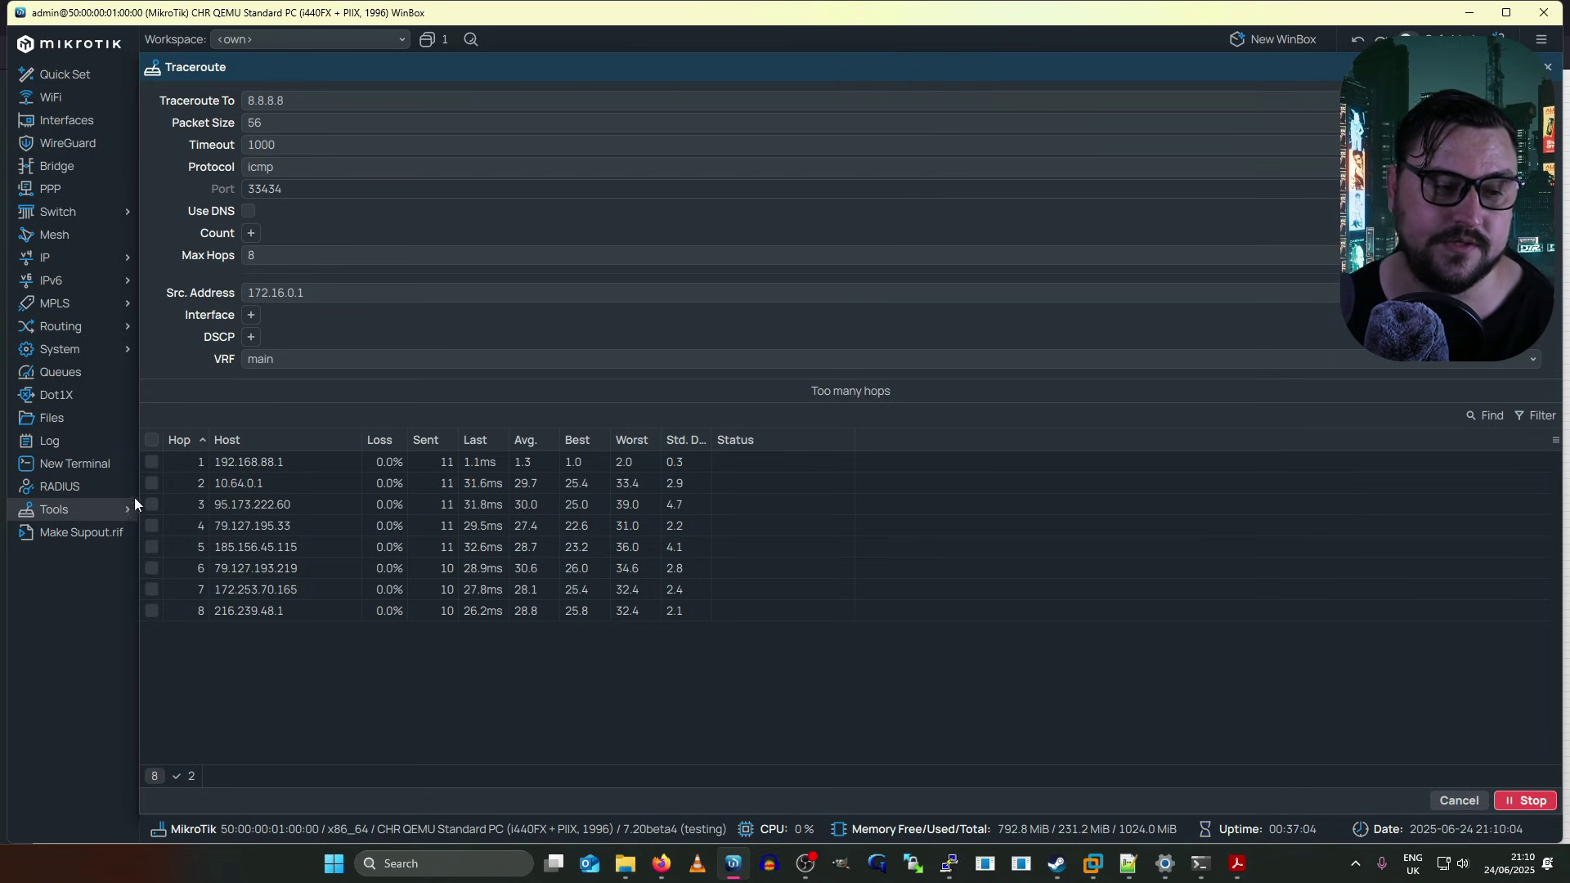
{"action": "key", "text": "alt+Tab"}
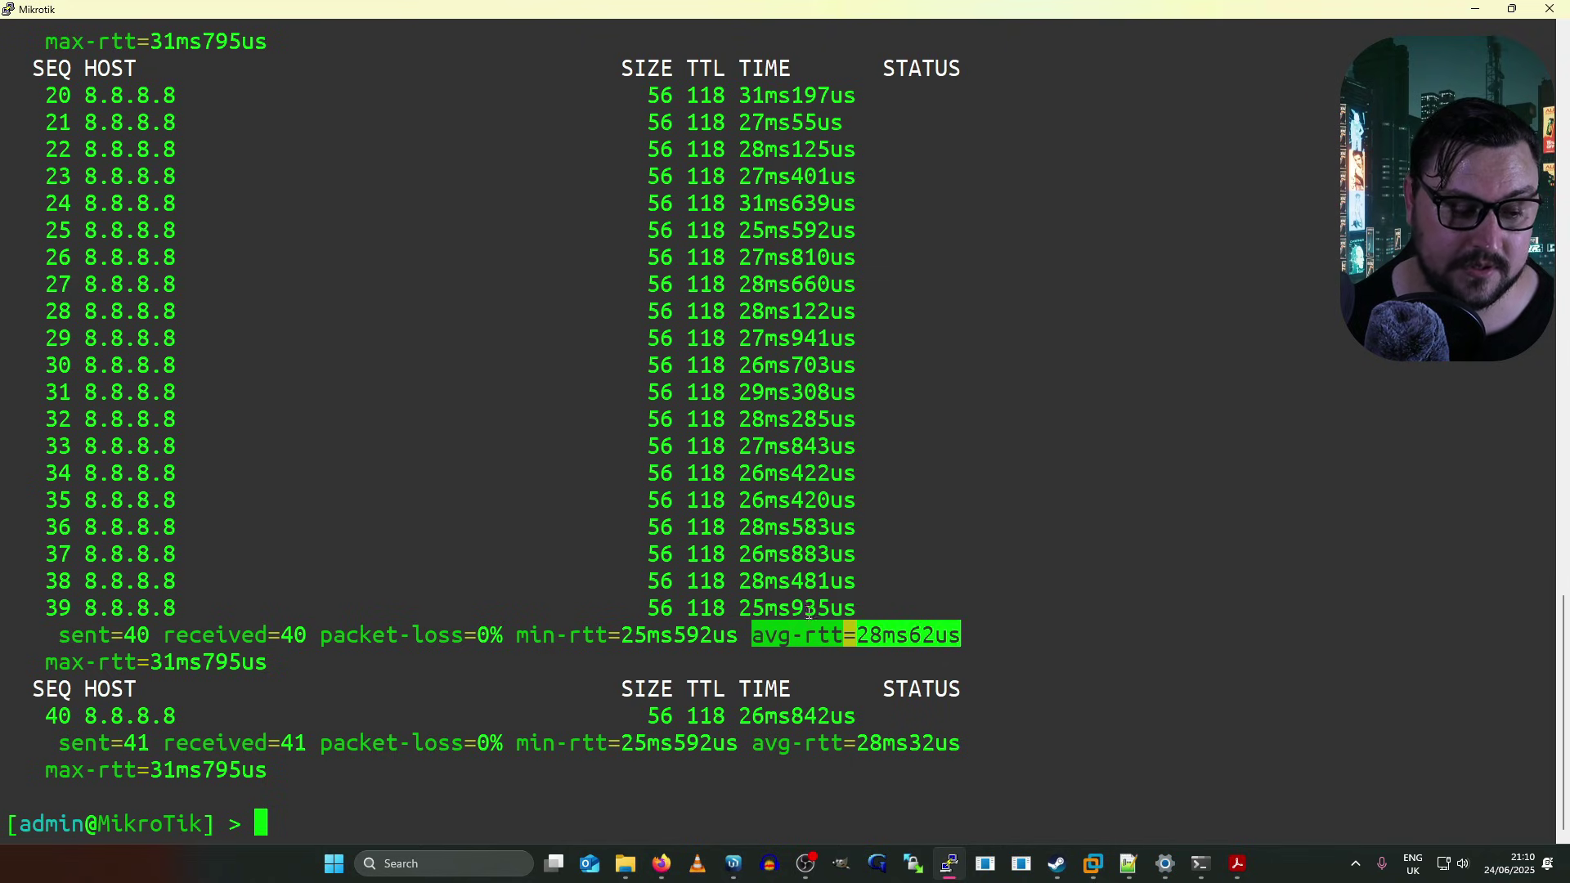
Step: On the router CLI, run tool traceroute 8.8.8.8 src-address=172.16.0.1 after listing its parameters
{"action": "left_click", "coordinate": [792, 581]}
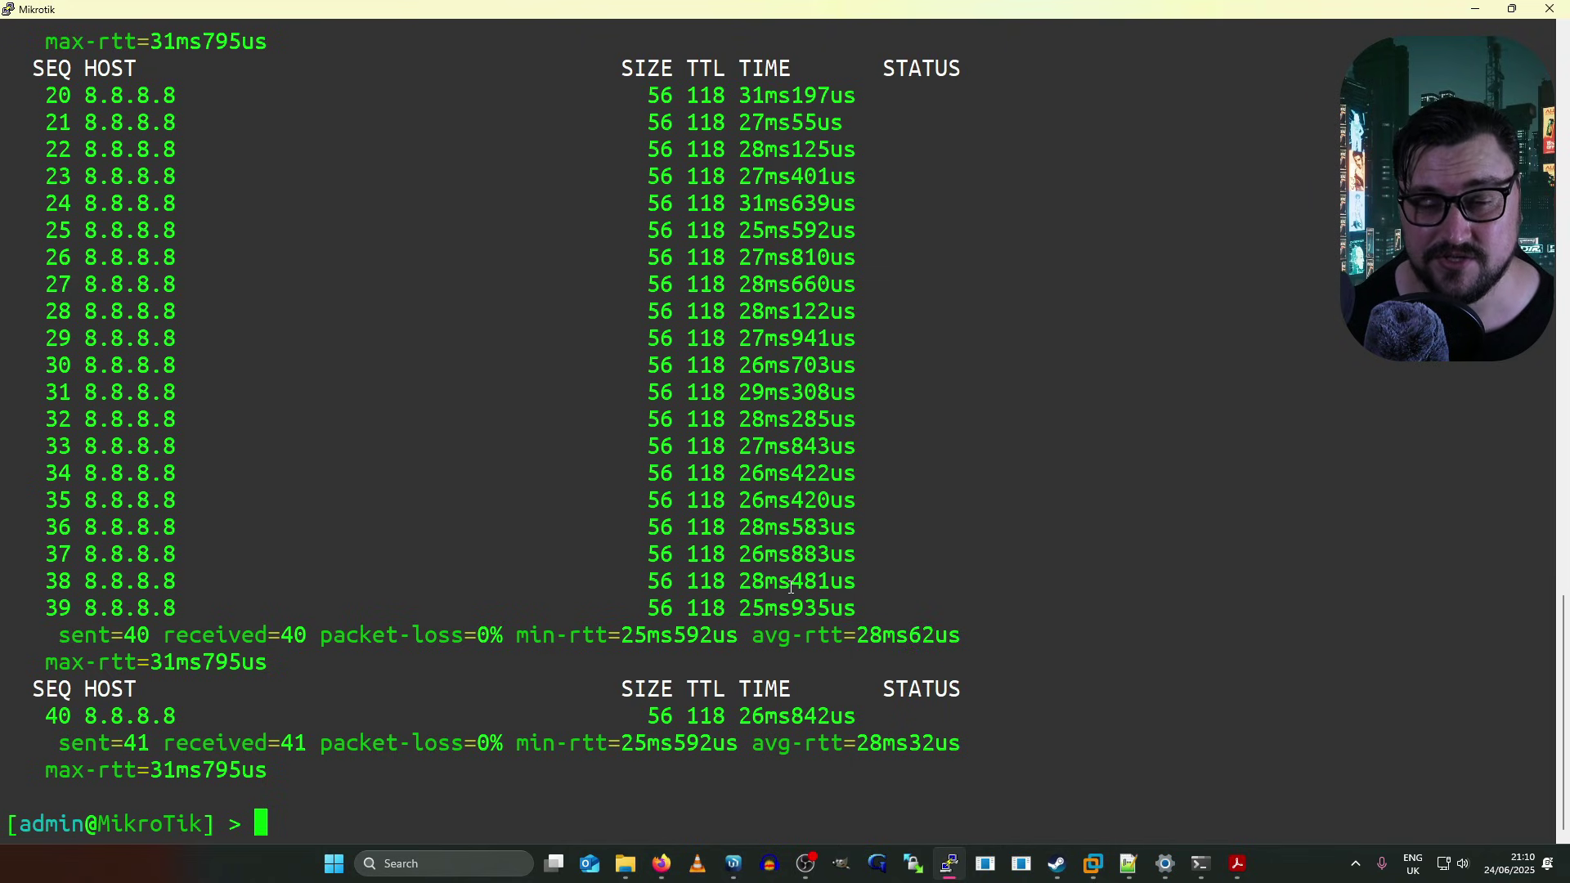
{"action": "type", "text": "tool traceroute "}
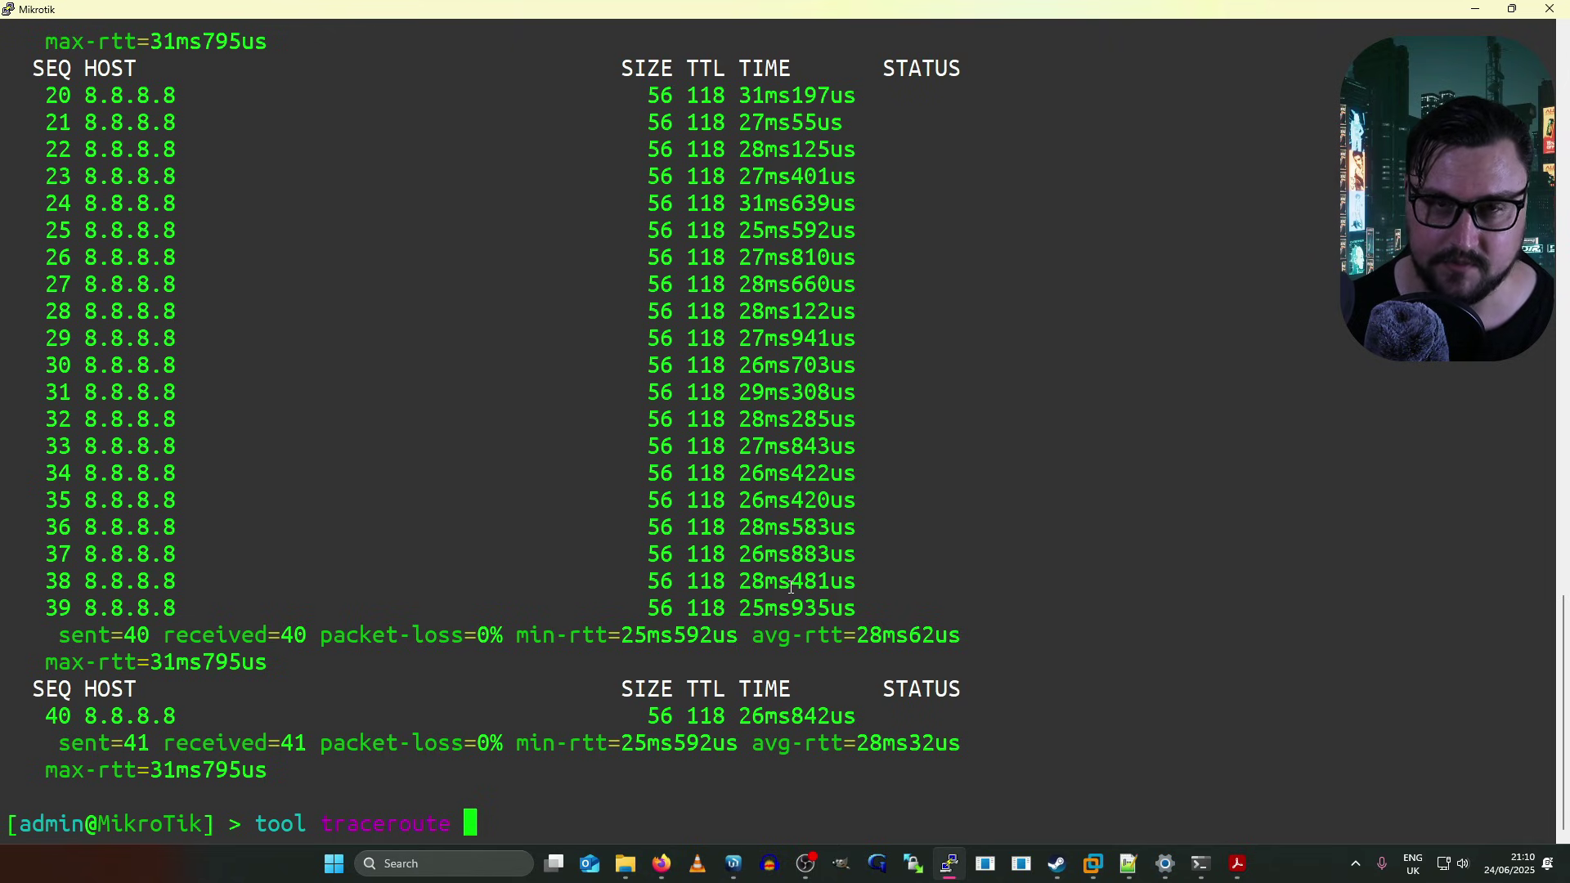
{"action": "type", "text": "8."}
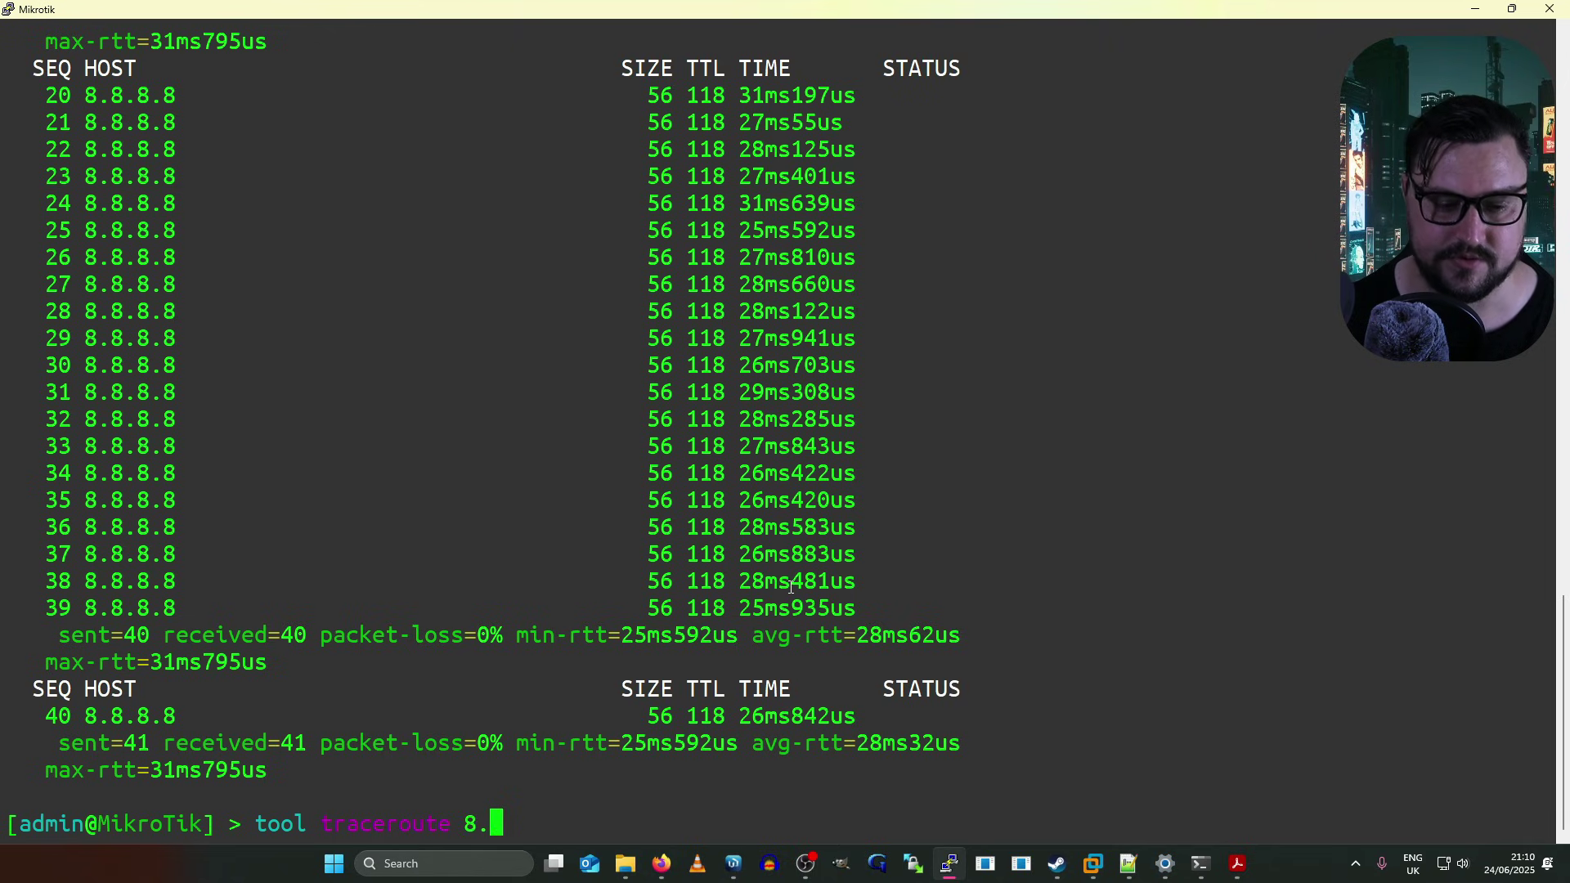
{"action": "type", "text": "8.8.8 src-address="}
{"action": "key", "text": "Tab"}
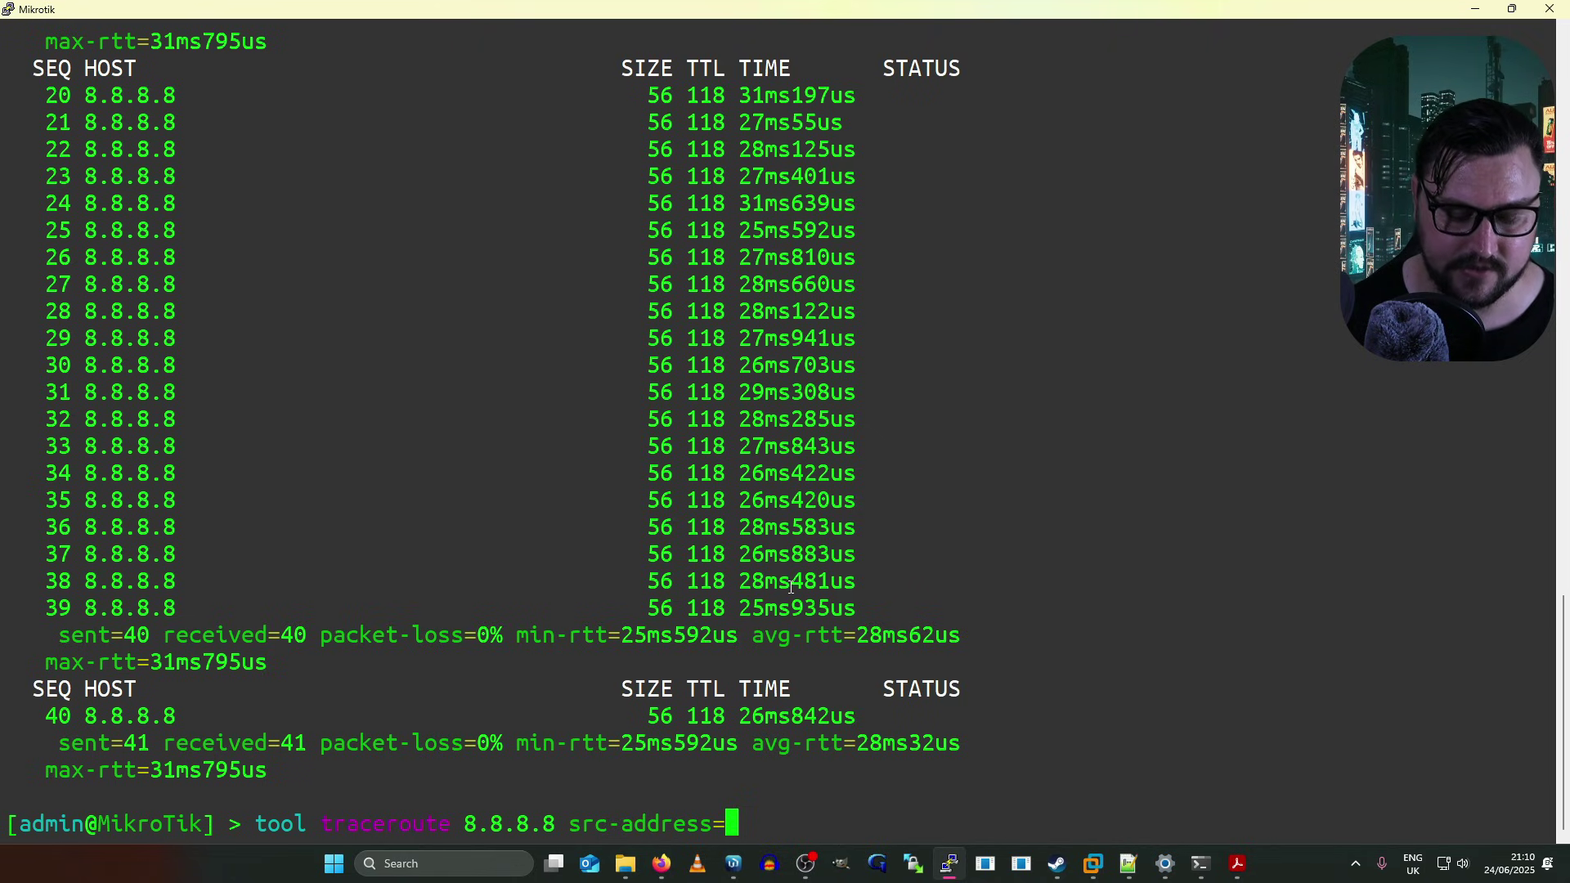
{"action": "type", "text": "172.16.0.1"}
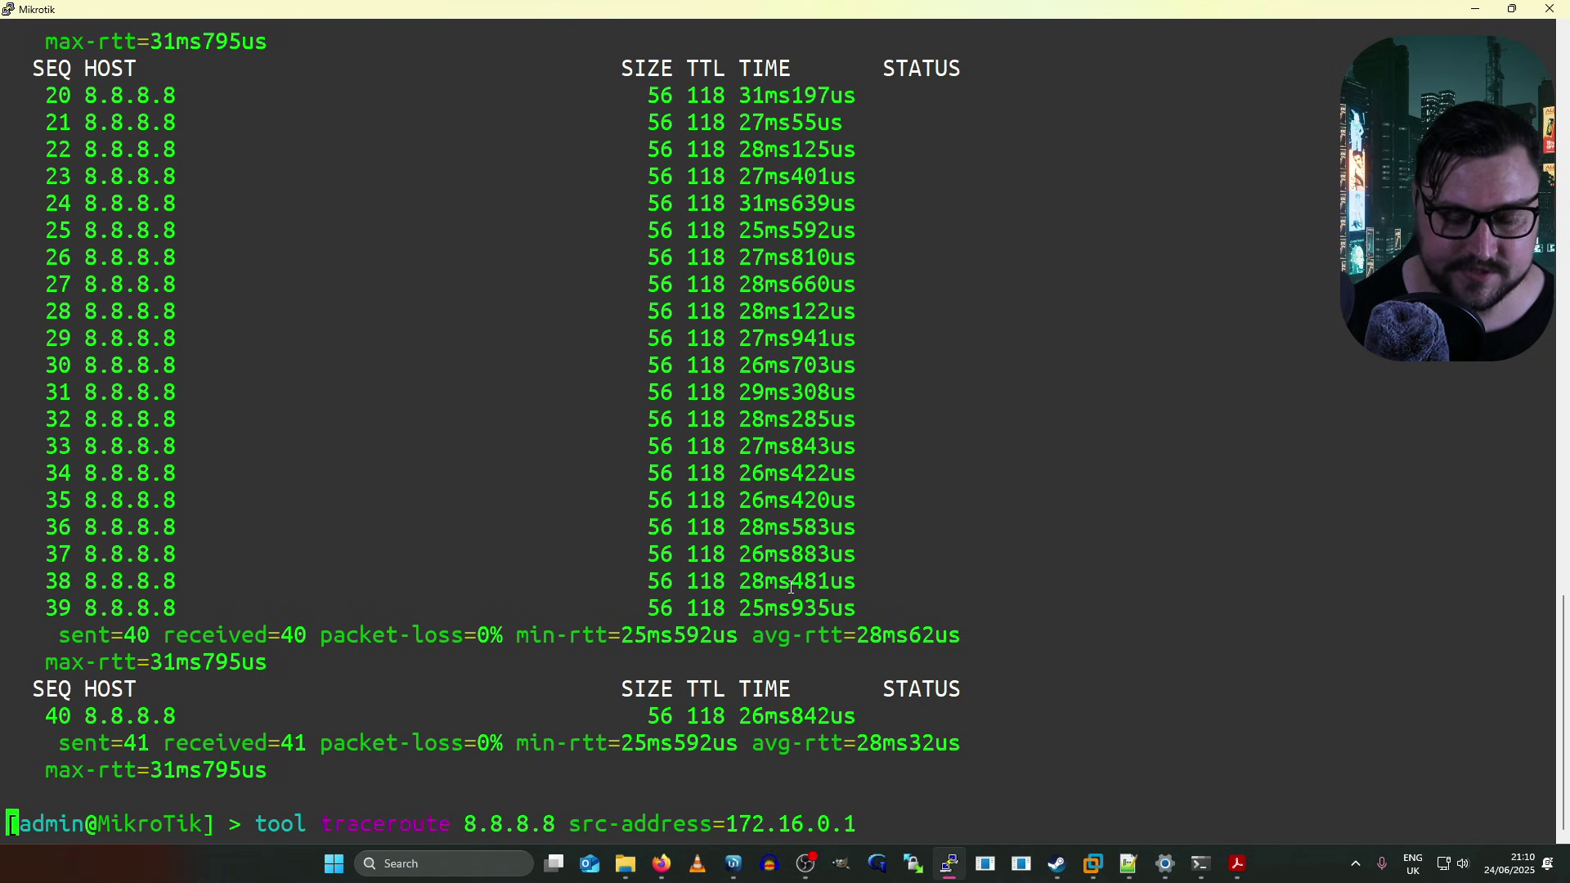
{"action": "key", "text": "Tab"}
{"action": "key", "text": "Tab"}
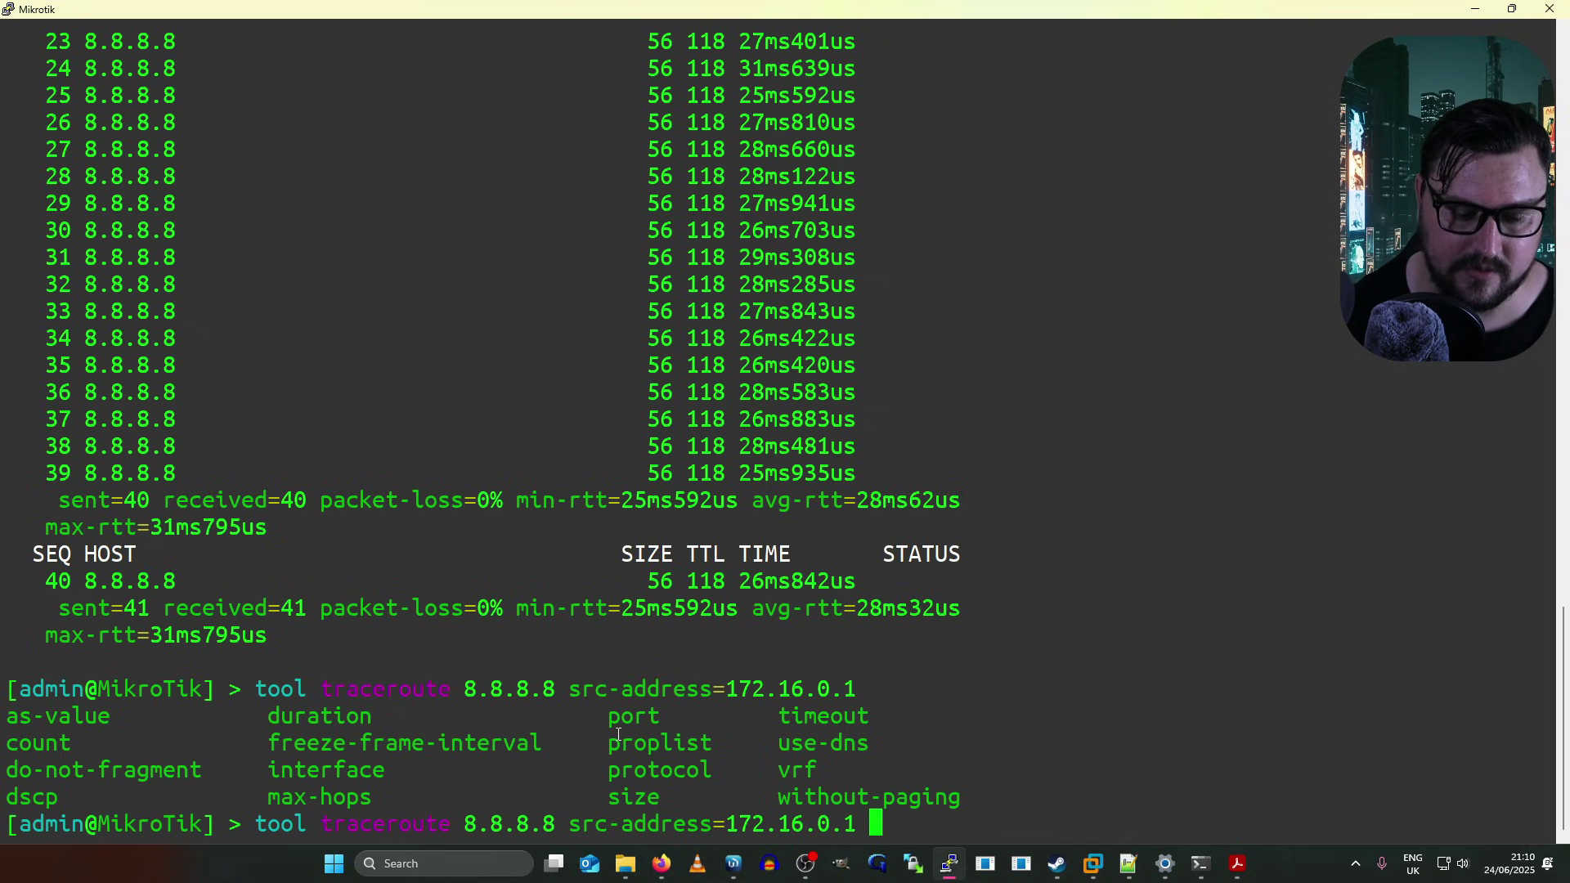
{"action": "key", "text": "Return"}
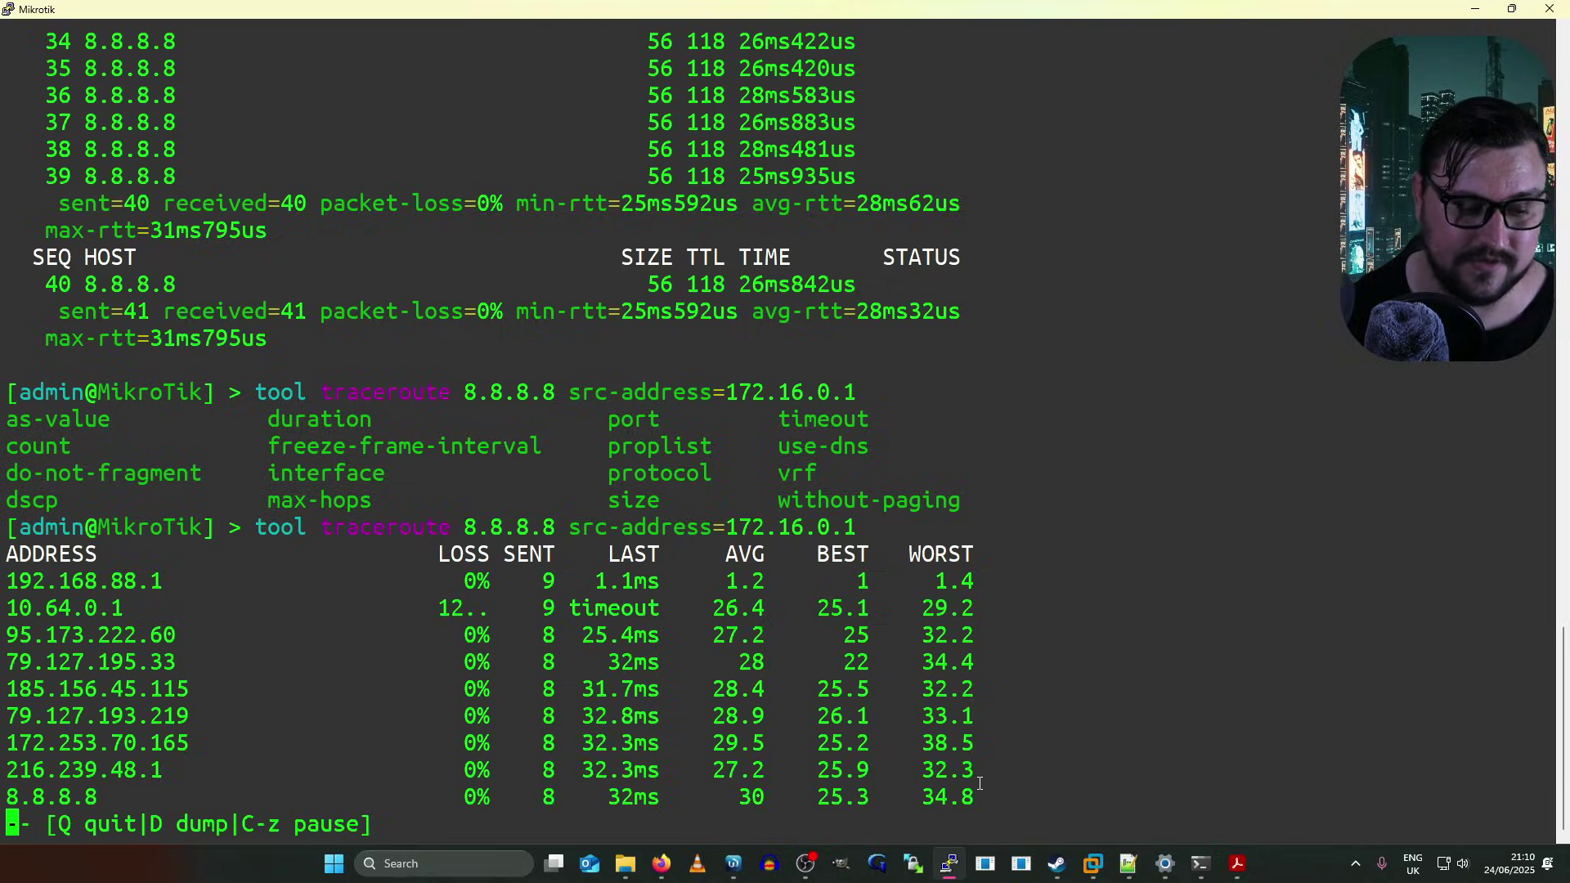
{"action": "key", "text": "alt+Tab"}
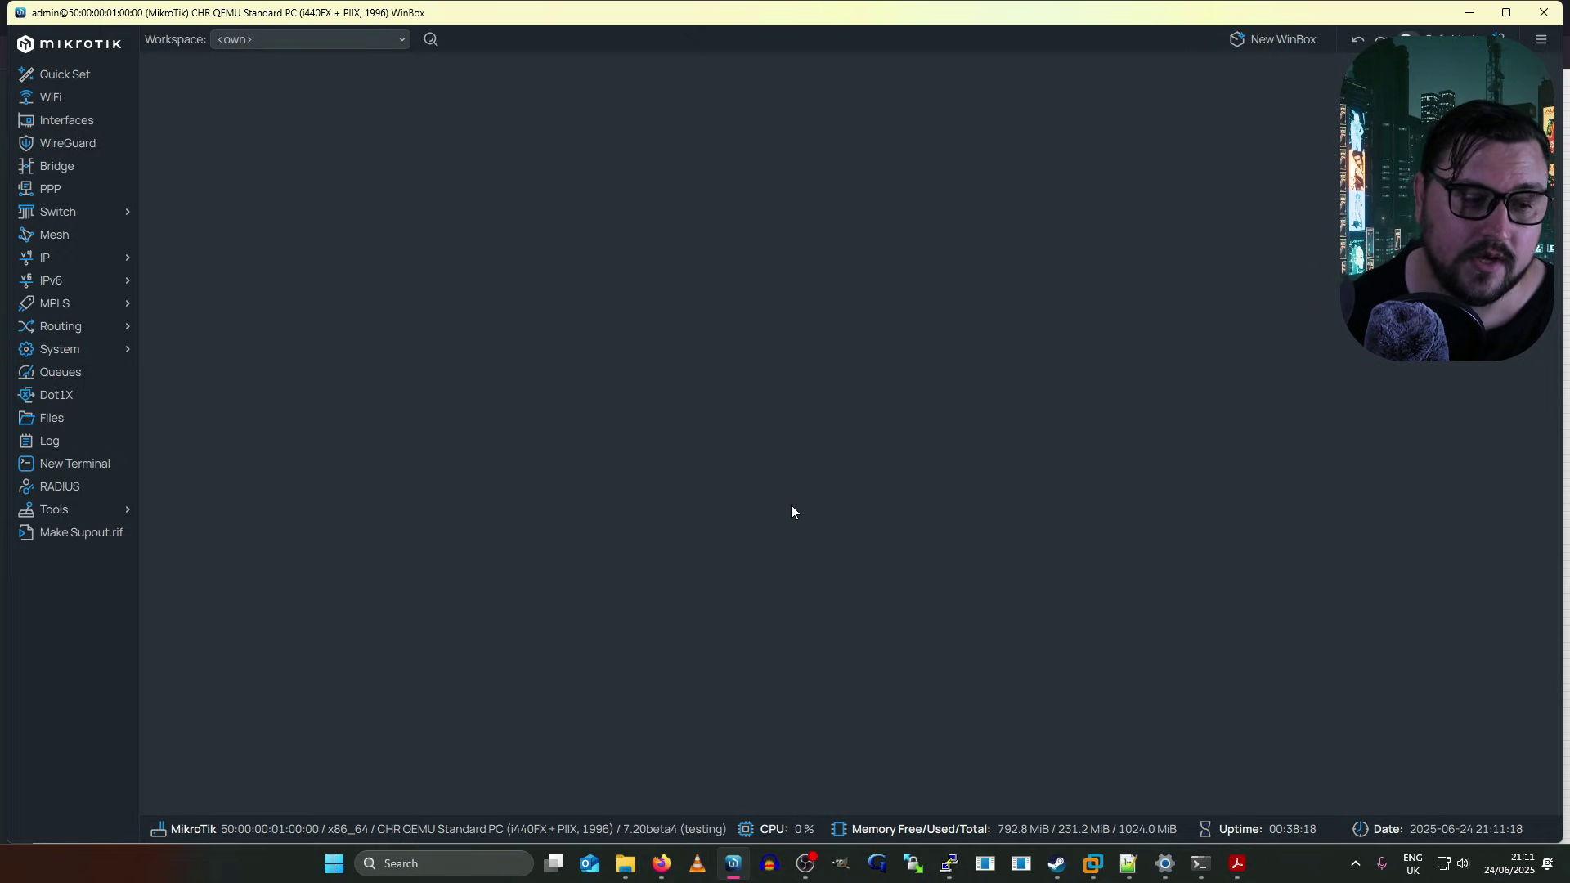
Step: Launch Torch from the Tools menu, then widen and re-centre its window
{"action": "left_click", "coordinate": [115, 510]}
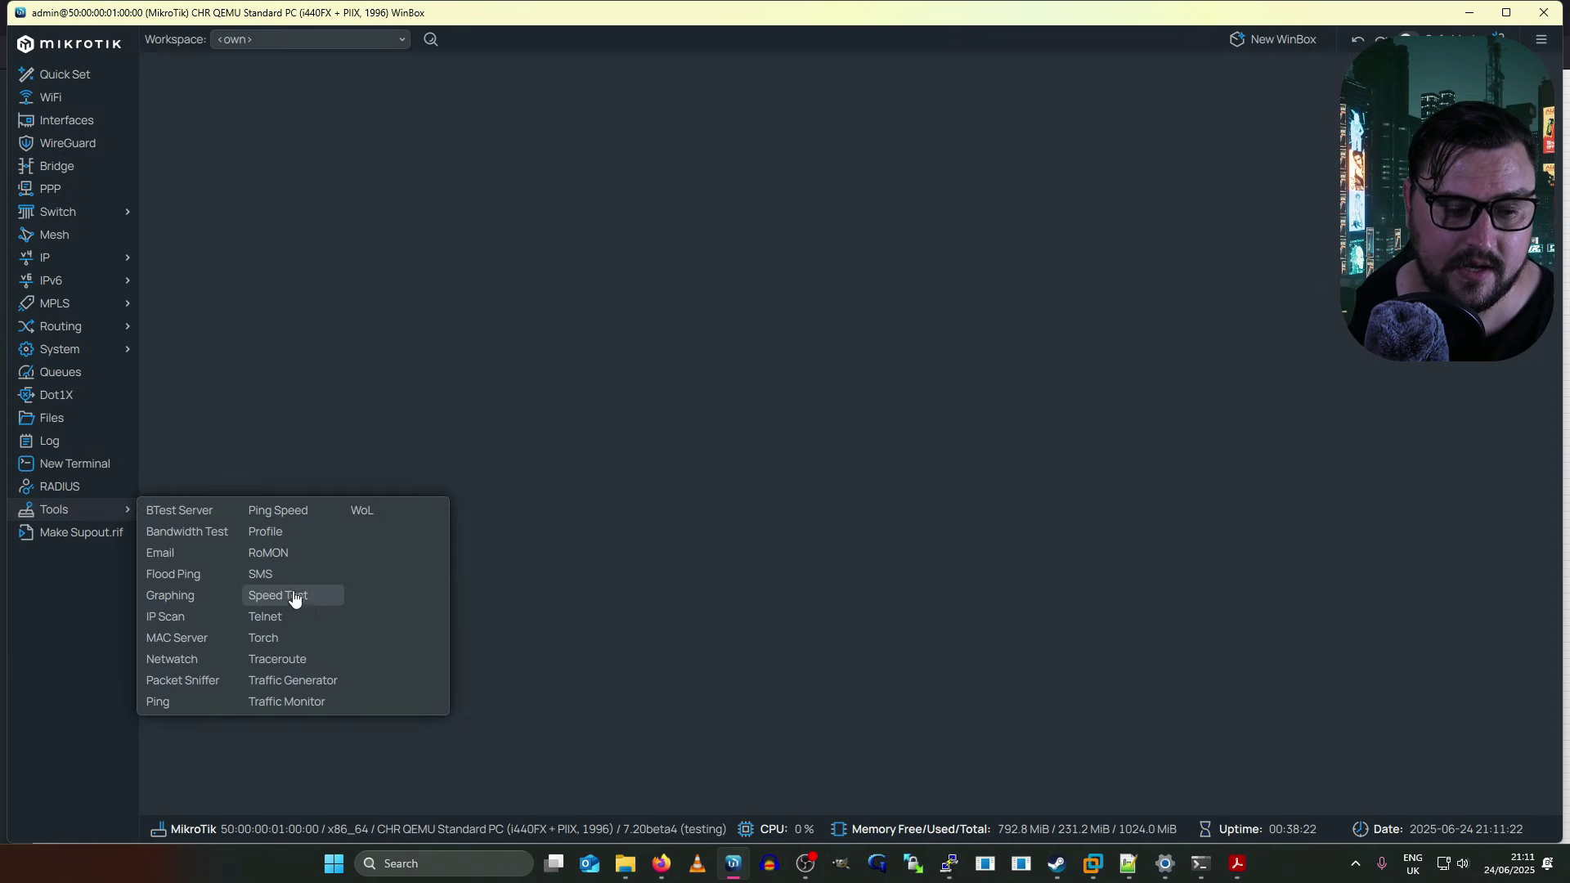
{"action": "left_click", "coordinate": [315, 646]}
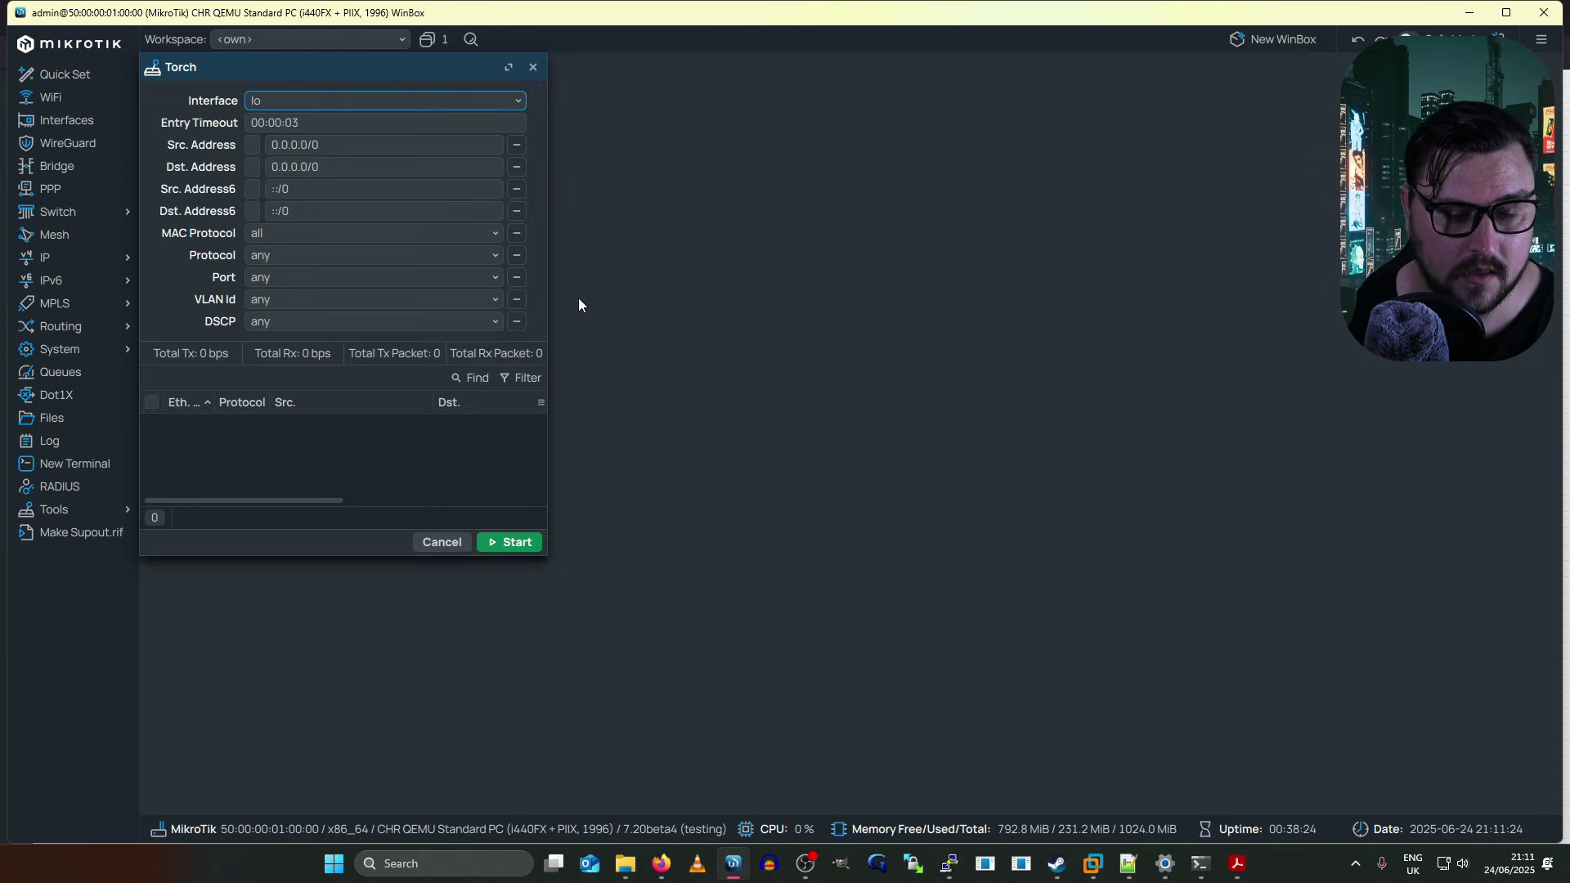
{"action": "left_click_drag", "start_coordinate": [549, 296], "coordinate": [1014, 311]}
{"action": "left_click_drag", "start_coordinate": [557, 73], "coordinate": [706, 126]}
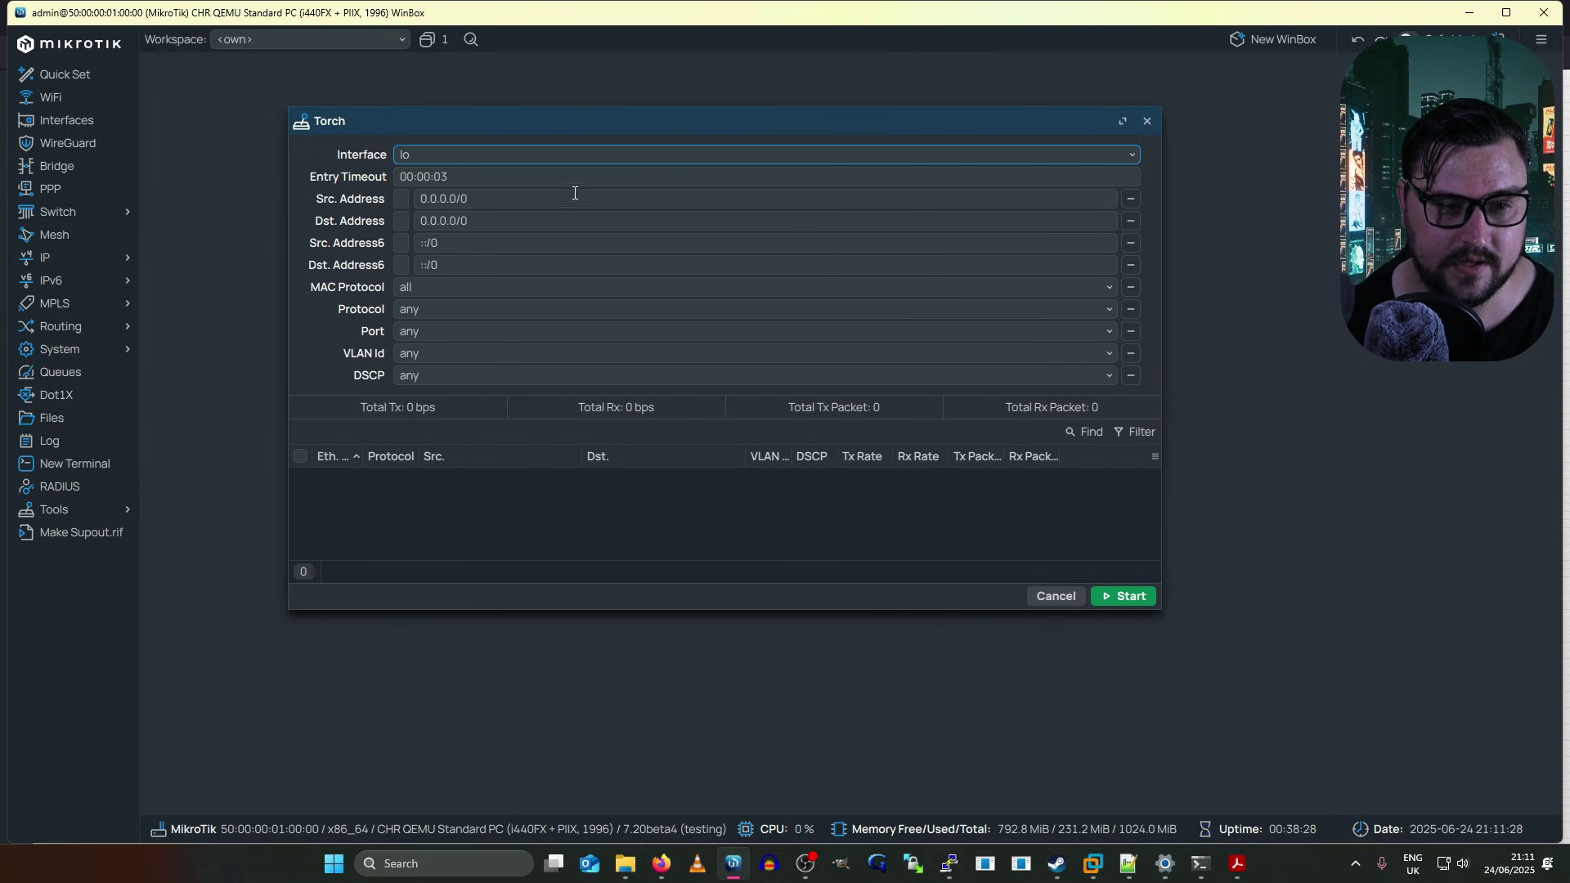
Step: Review the interfaces Torch can monitor in its Interface dropdown
{"action": "left_click", "coordinate": [454, 163]}
{"action": "left_click", "coordinate": [455, 162]}
{"action": "left_click", "coordinate": [458, 159]}
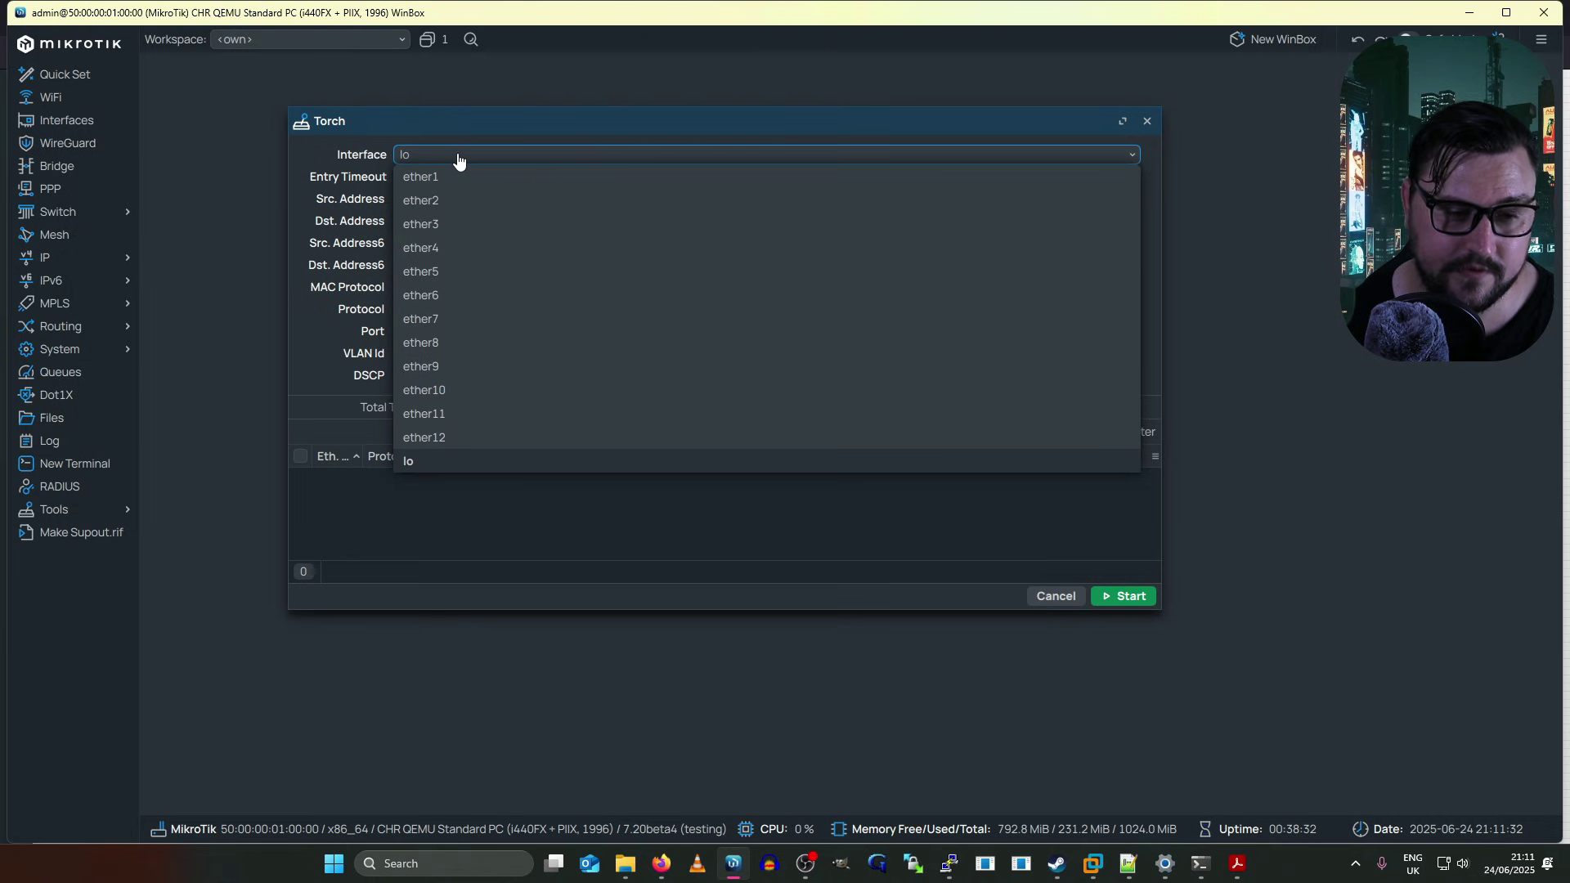
{"action": "left_click", "coordinate": [458, 159]}
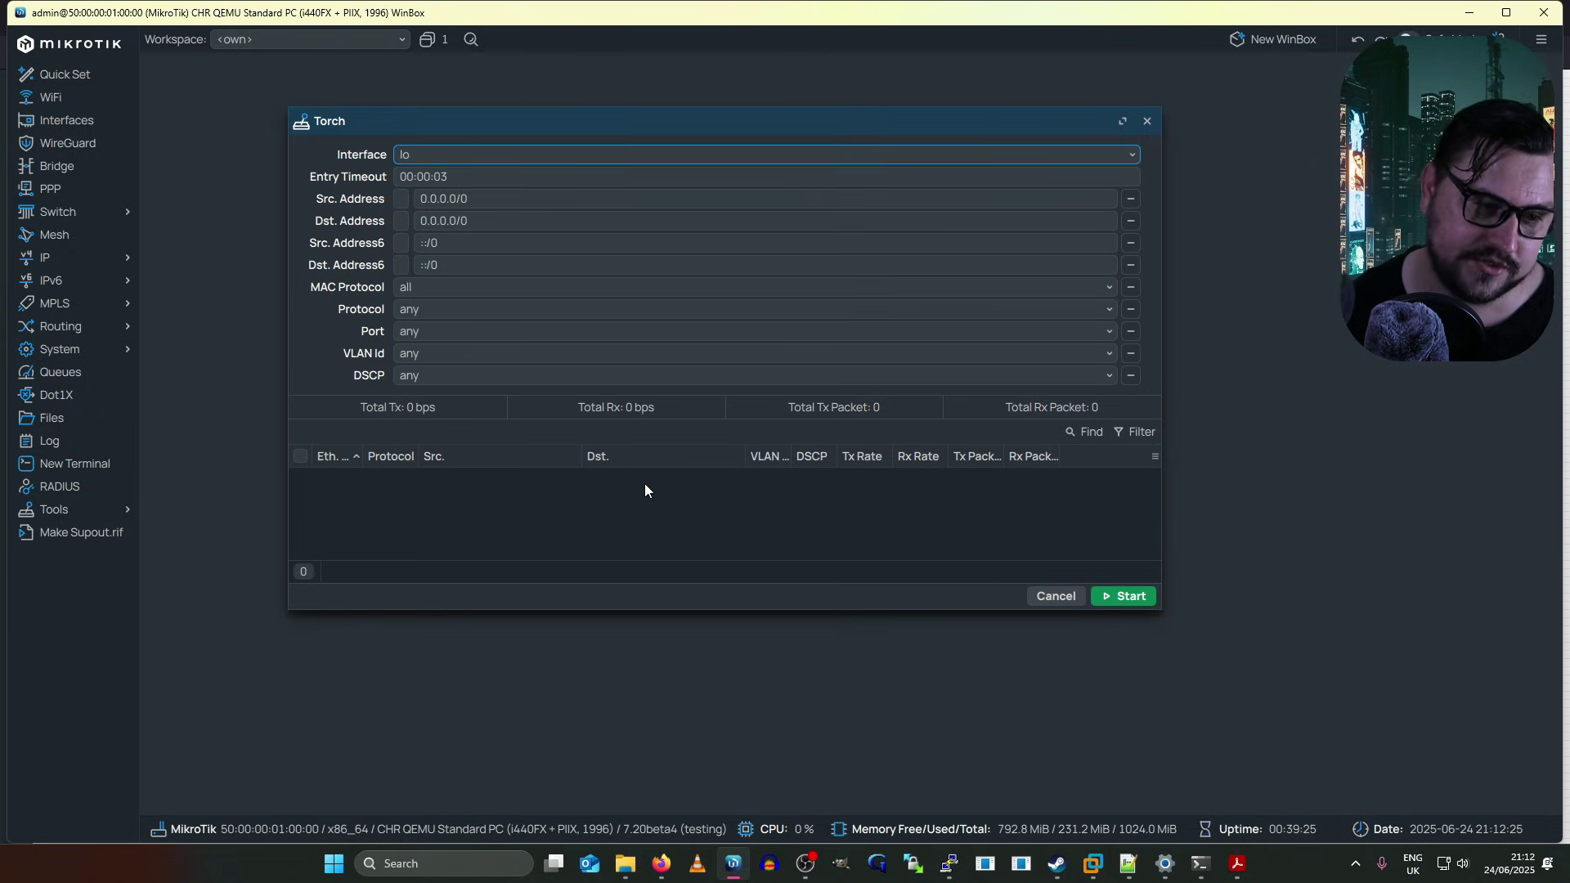
{"action": "left_click", "coordinate": [452, 164]}
Step: Start Torch on ether1, showing two UDP broadcast flows on port 20561
{"action": "left_click", "coordinate": [458, 175]}
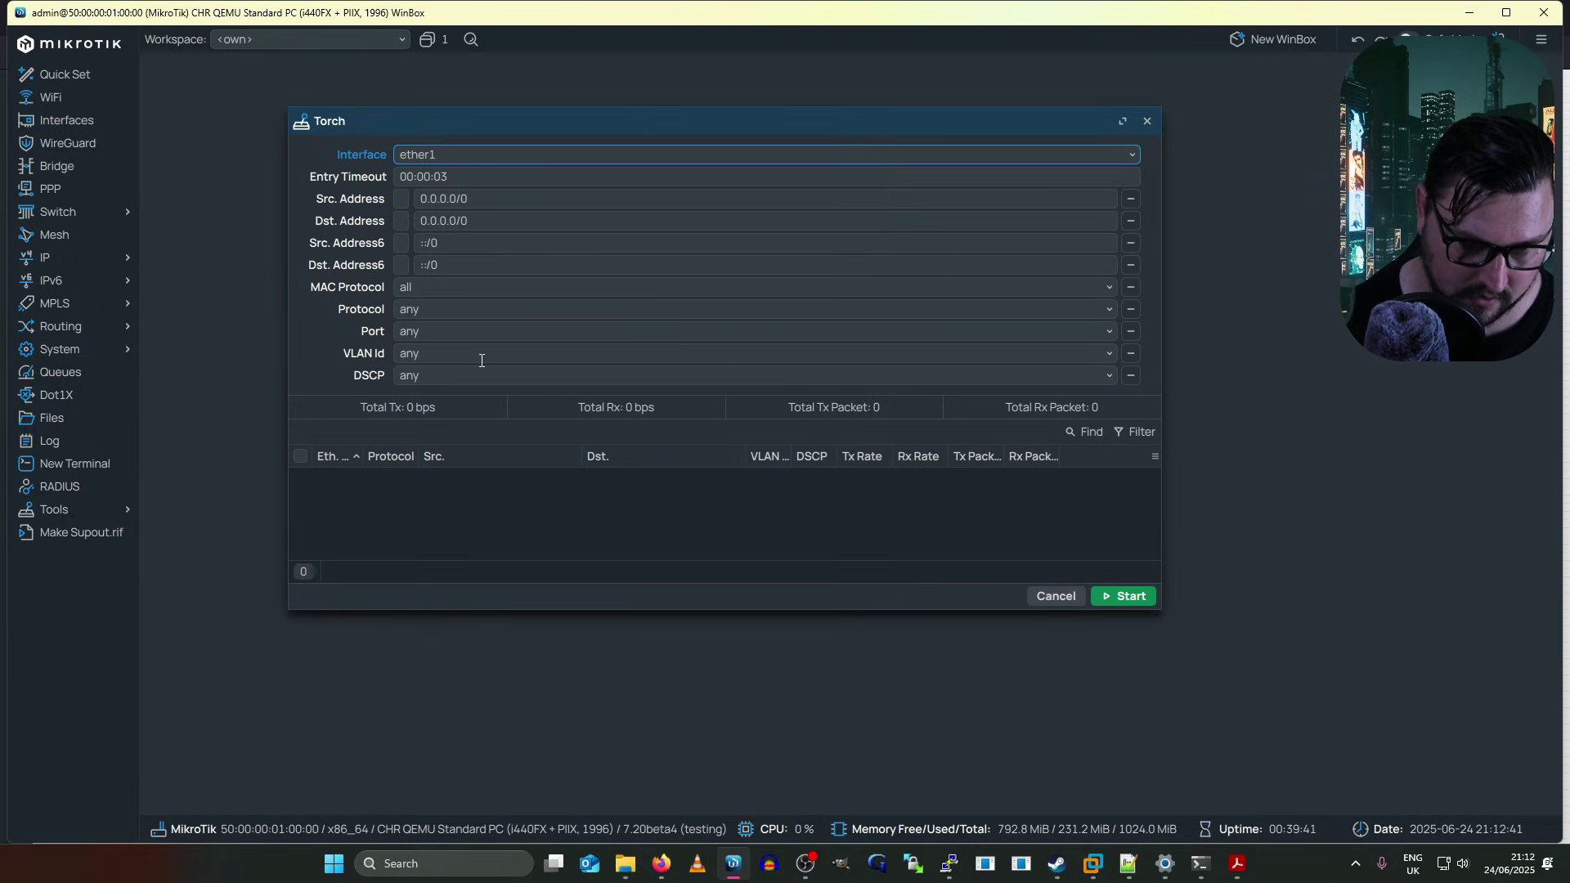
{"action": "left_click", "coordinate": [1124, 597]}
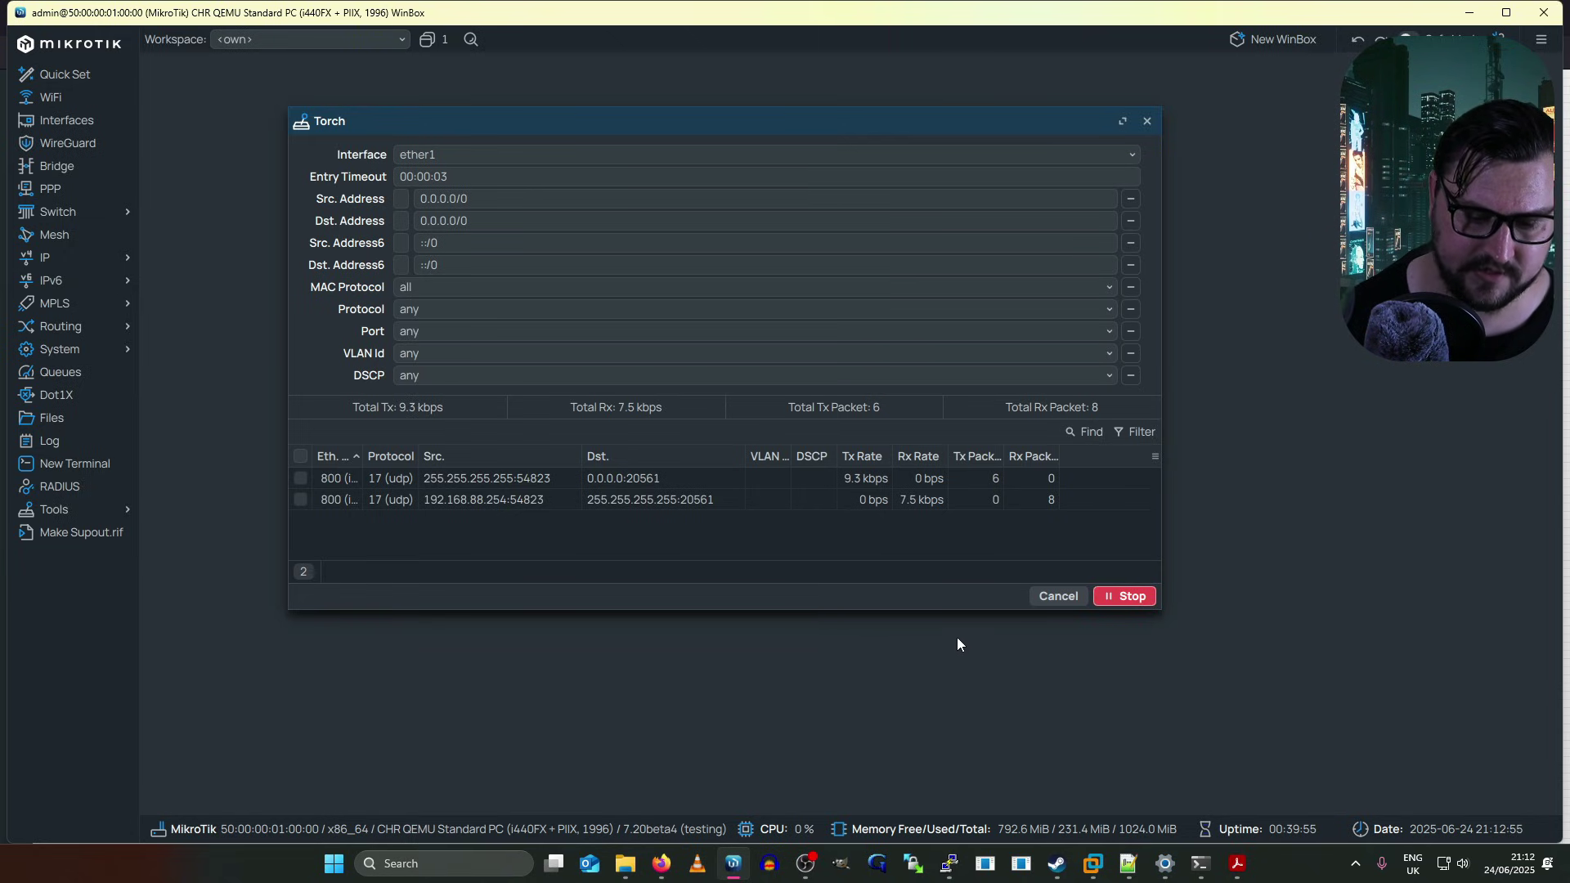
{"action": "left_click", "coordinate": [949, 865]}
{"action": "left_click", "coordinate": [949, 865]}
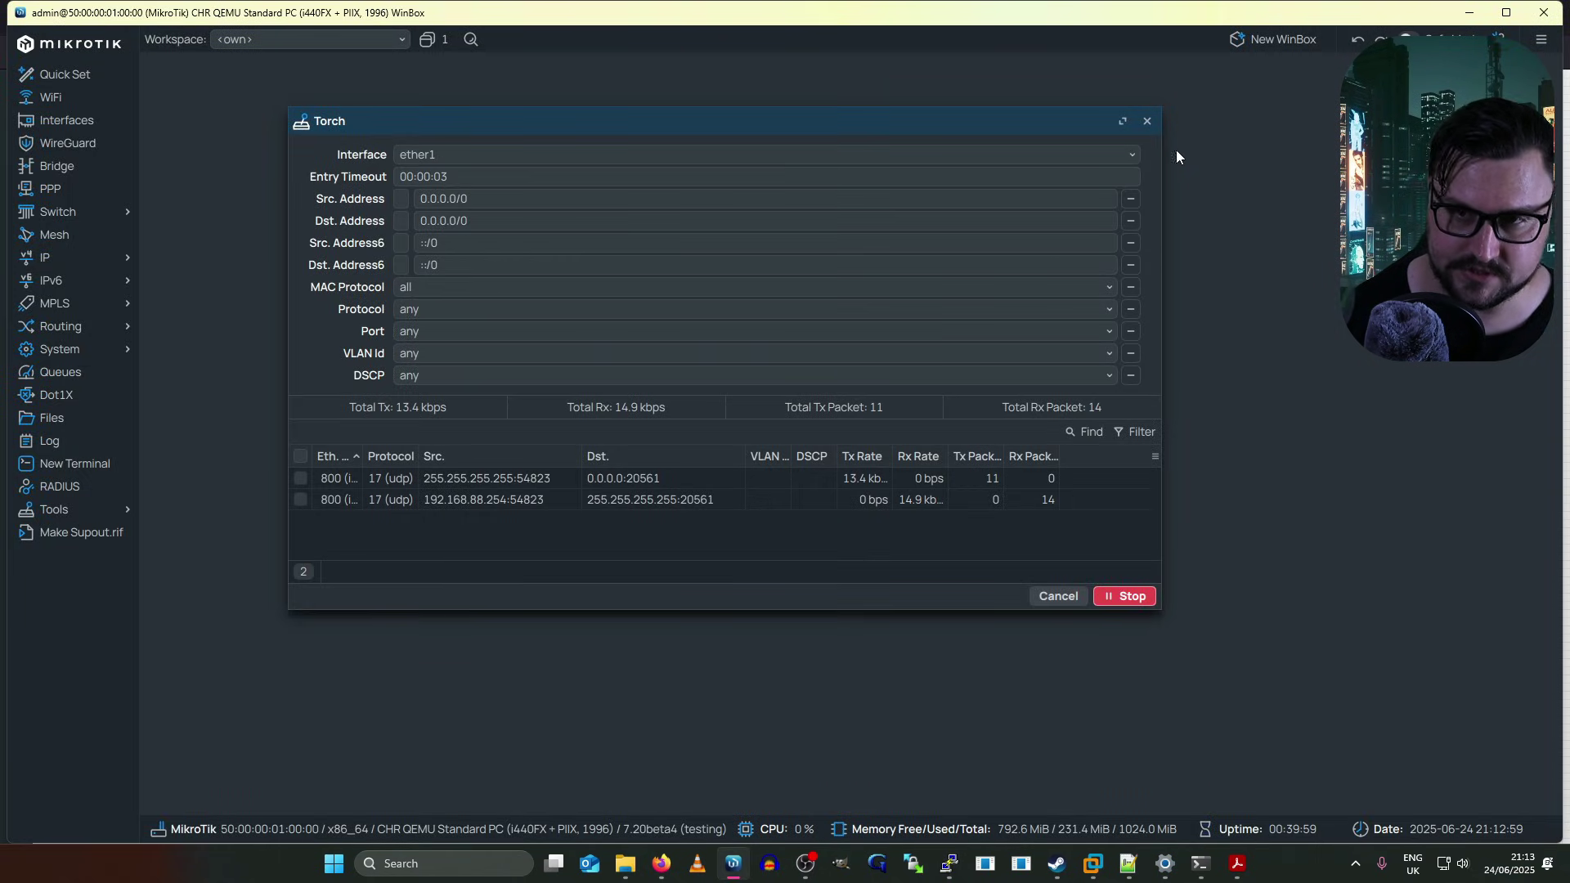
Step: Open the VPC node's console in PuTTY from the EVE-NG topology
{"action": "left_click", "coordinate": [662, 864]}
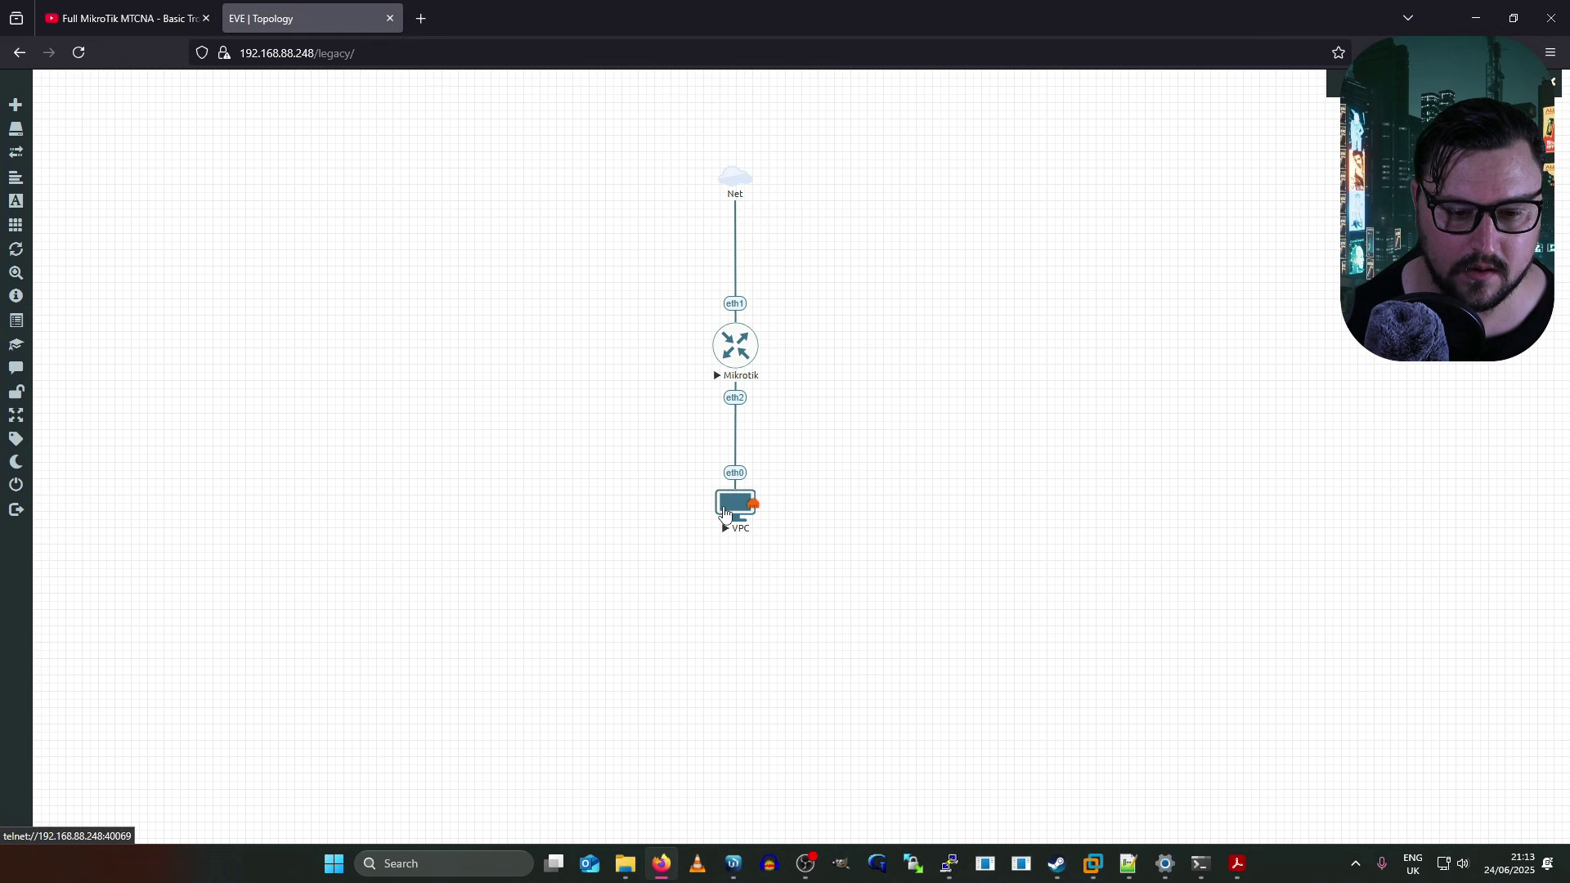
{"action": "left_click", "coordinate": [735, 503]}
{"action": "left_click", "coordinate": [834, 182]}
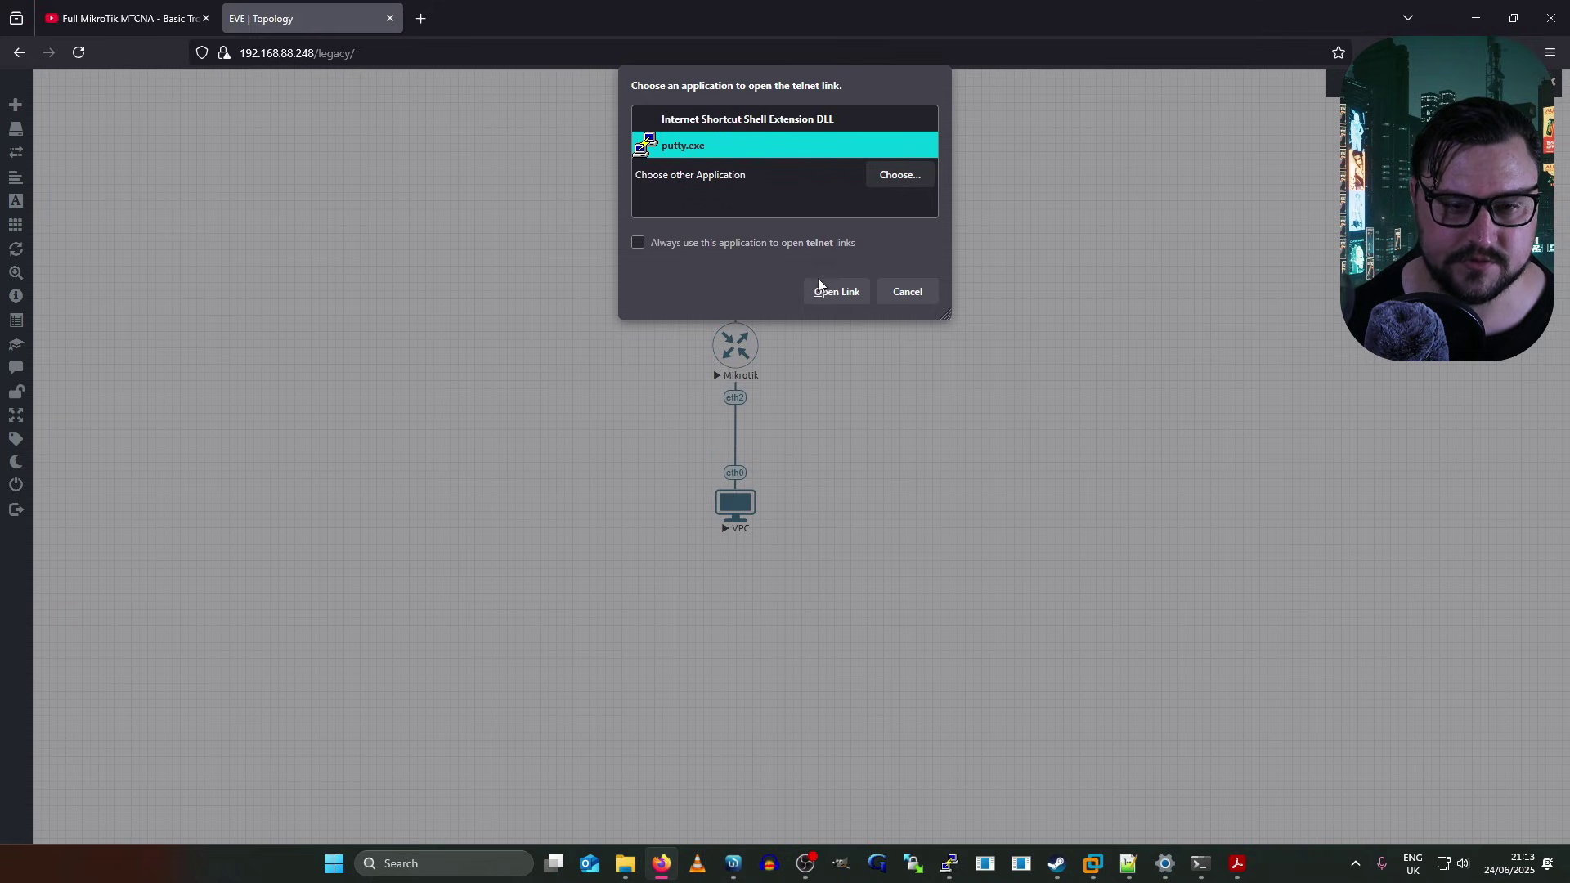
{"action": "left_click", "coordinate": [828, 290]}
Step: Start a continuous ping 8.8.8.8 -t on the VPC, then return to WinBox
{"action": "key", "text": "Return"}
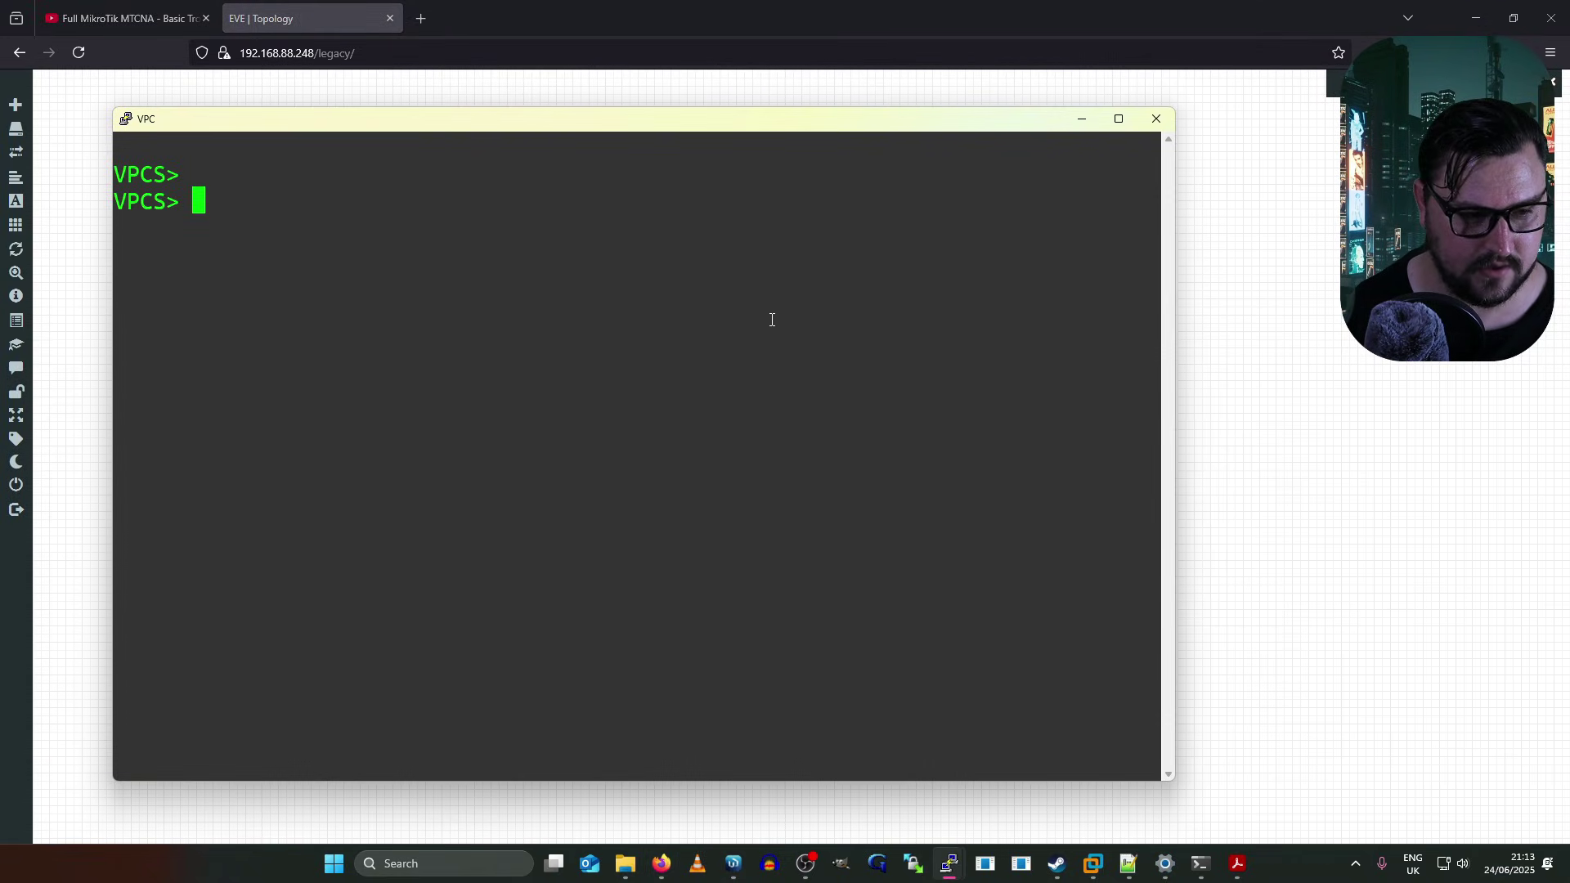
{"action": "type", "text": "ping"}
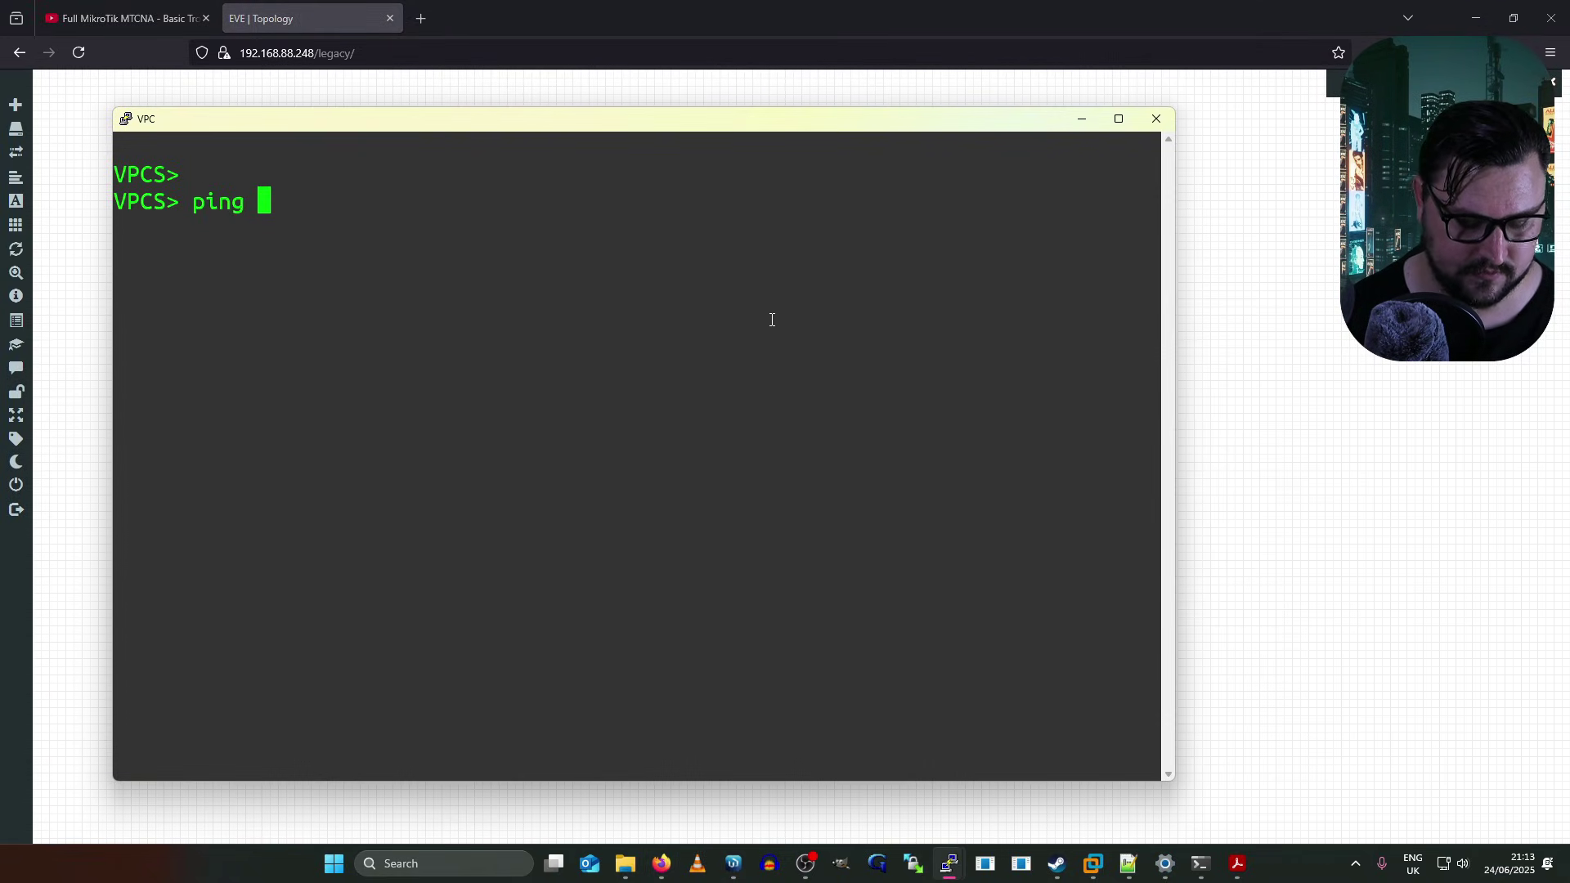
{"action": "type", "text": " 8.8.8.8 -t"}
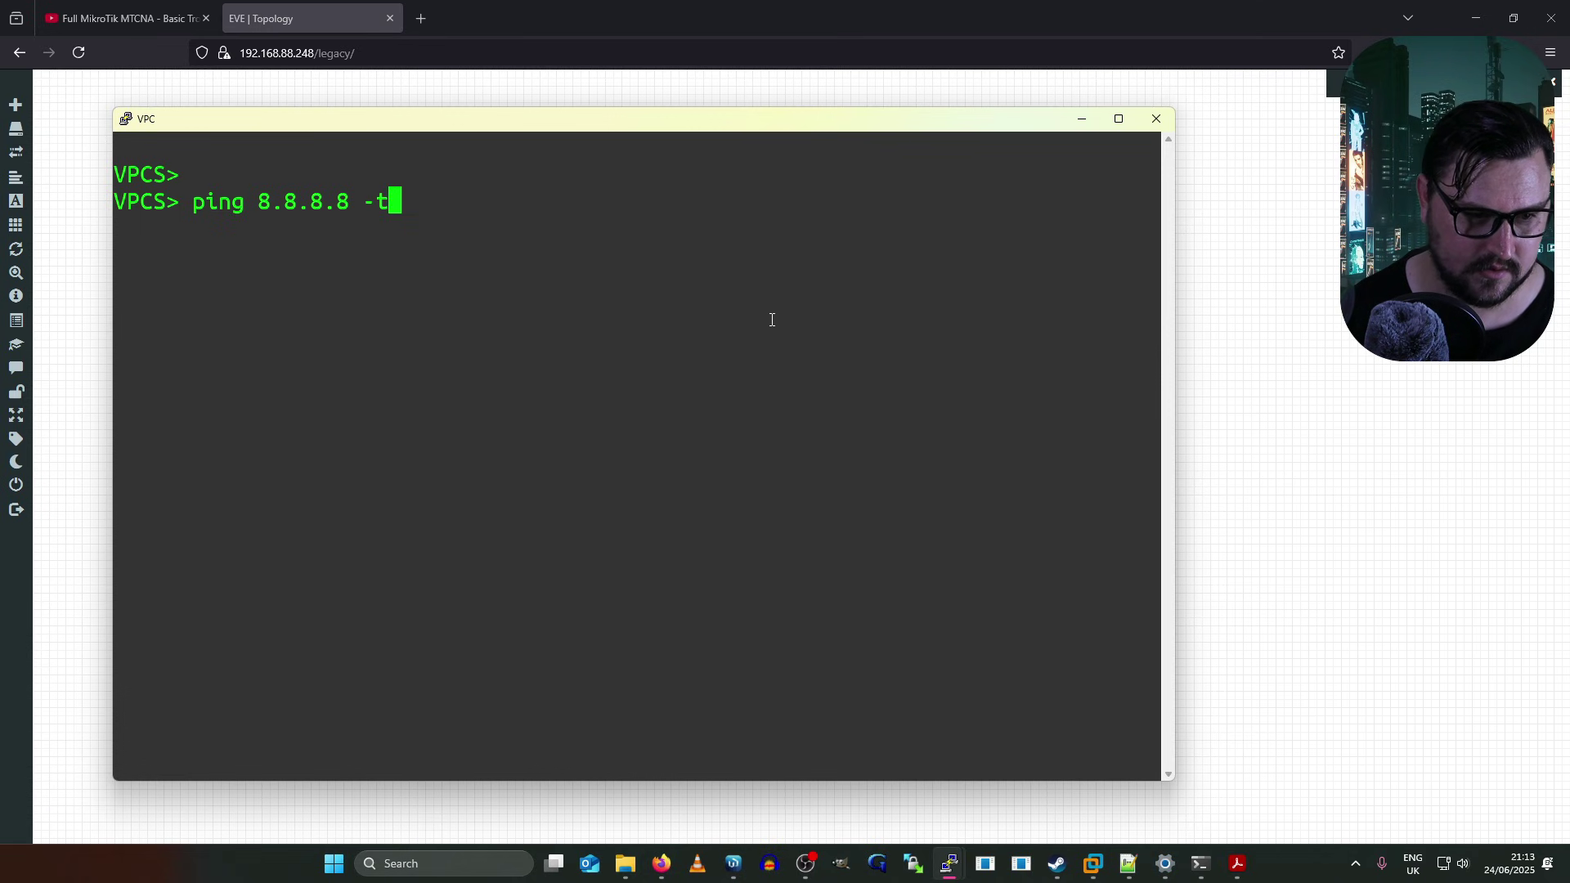
{"action": "key", "text": "Return"}
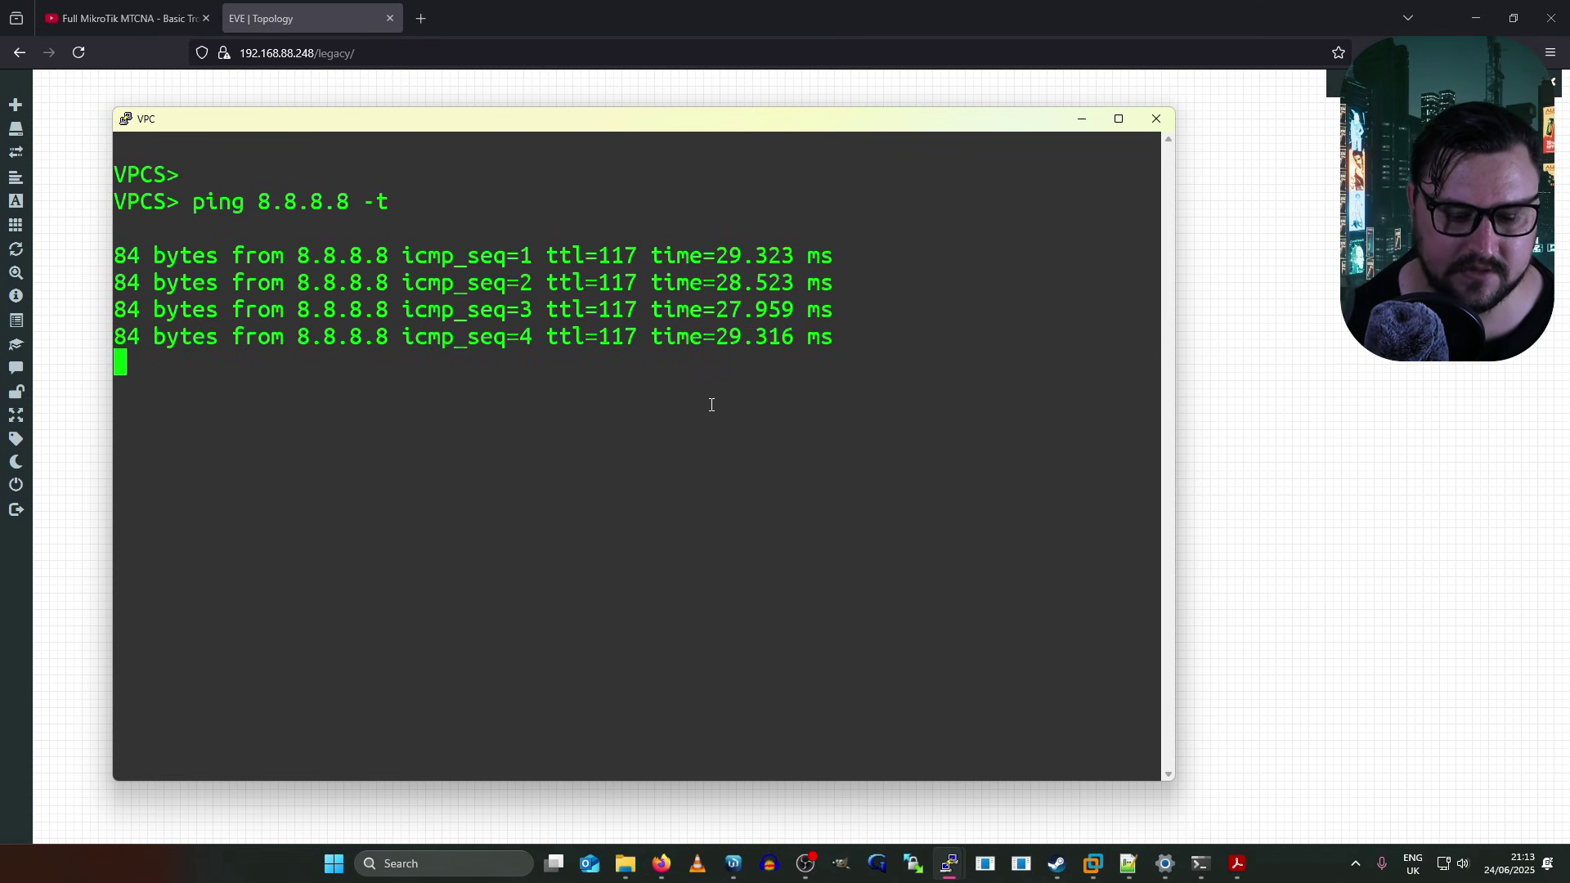
{"action": "left_click", "coordinate": [732, 866]}
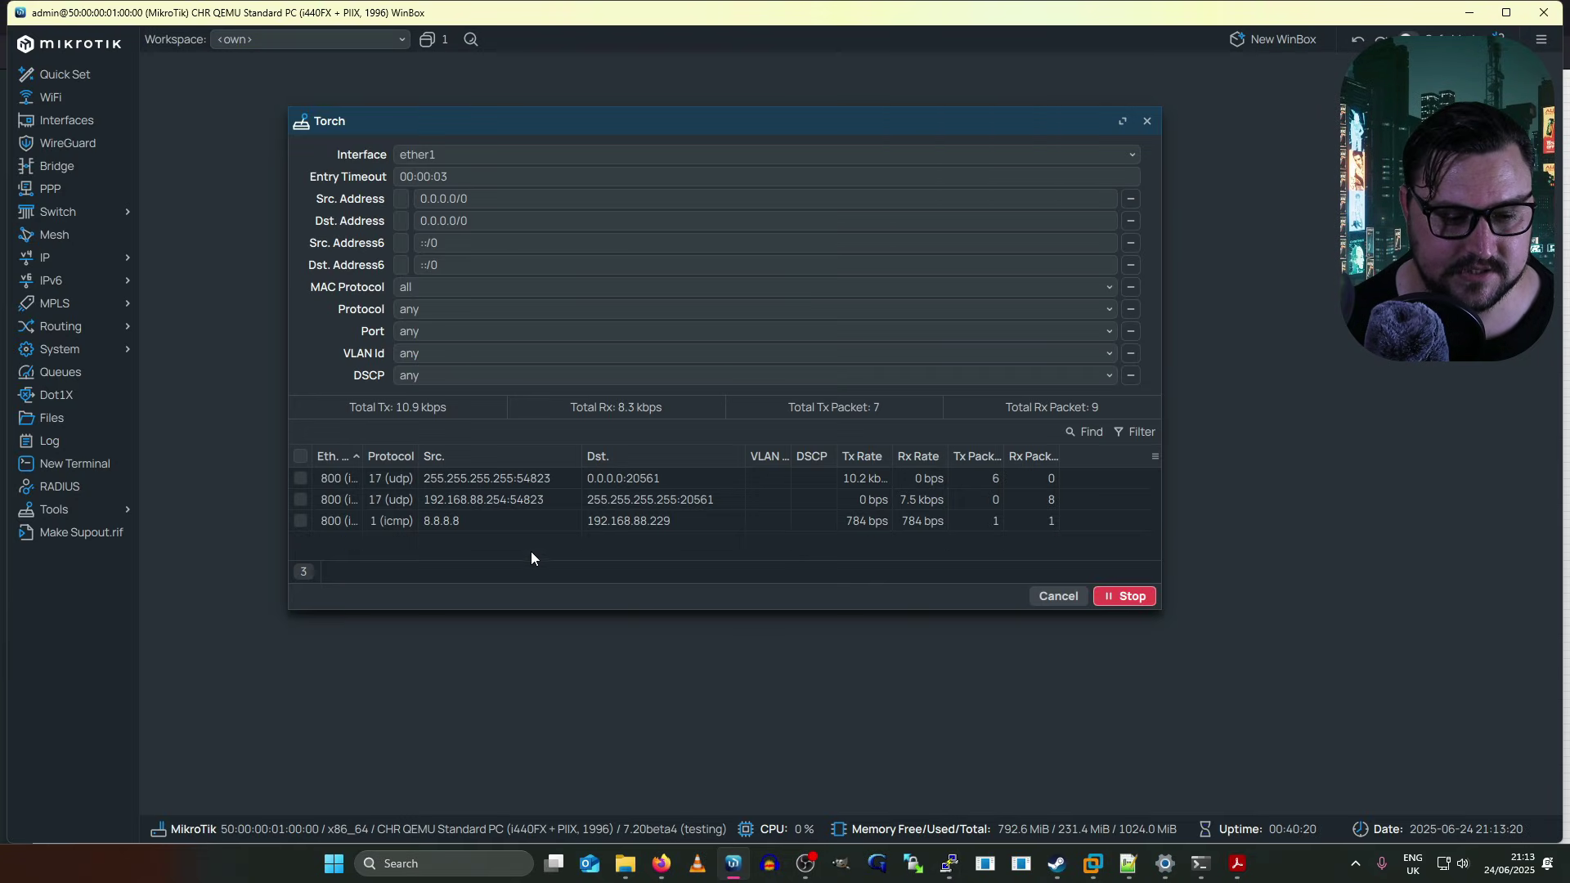
Step: Review the ICMP flow details from 8.8.8.8 to 192.168.88.229, including addresses and Tx/Rx rates
{"action": "left_click", "coordinate": [473, 522]}
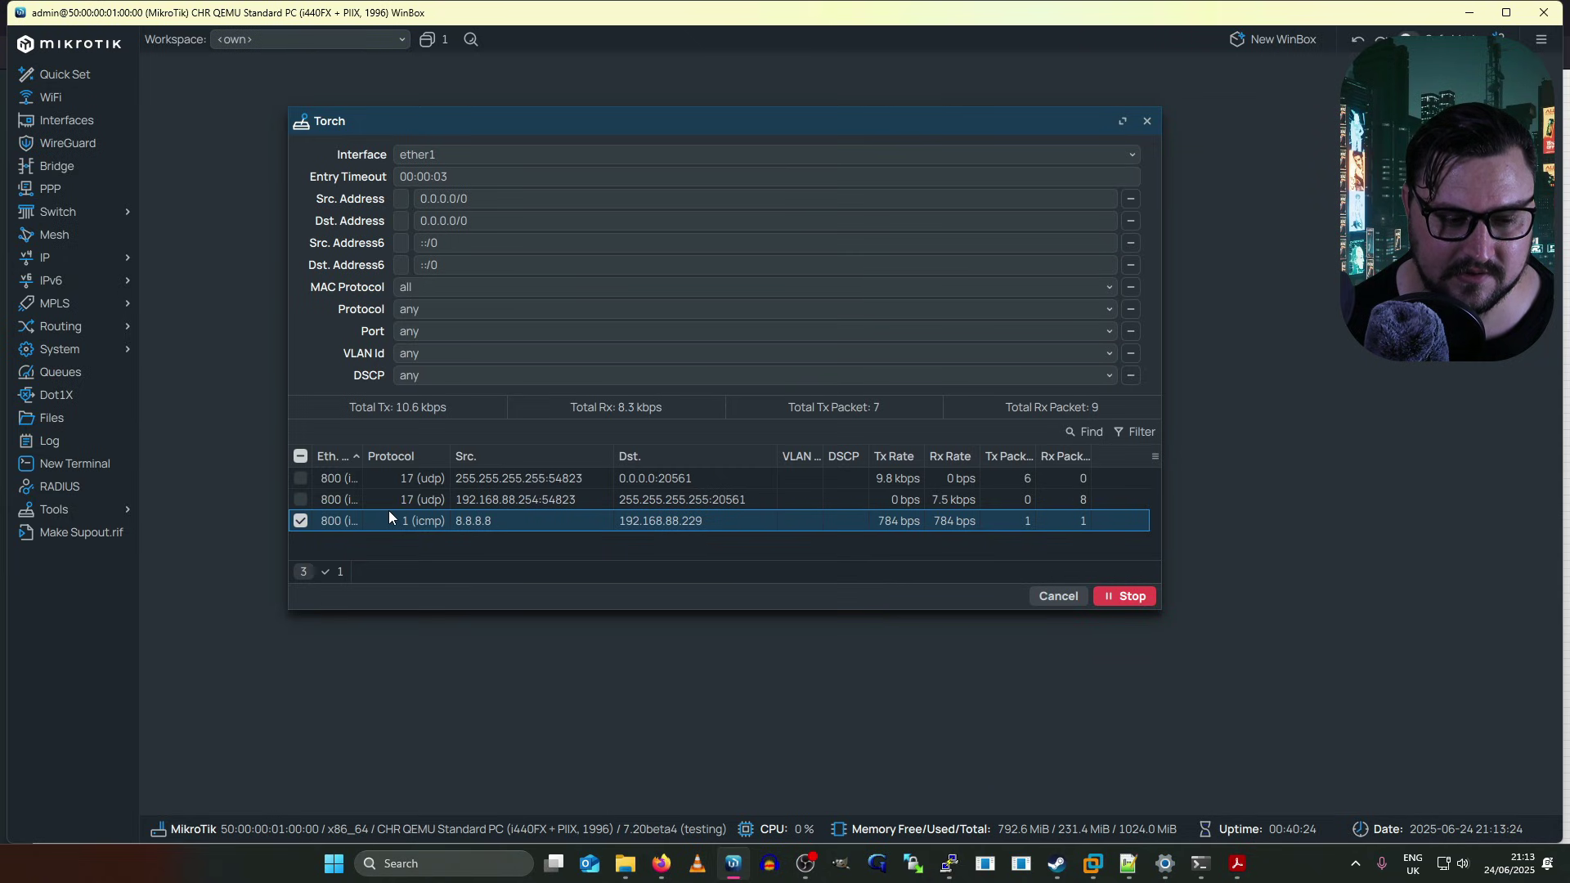
{"action": "double_click", "coordinate": [600, 523]}
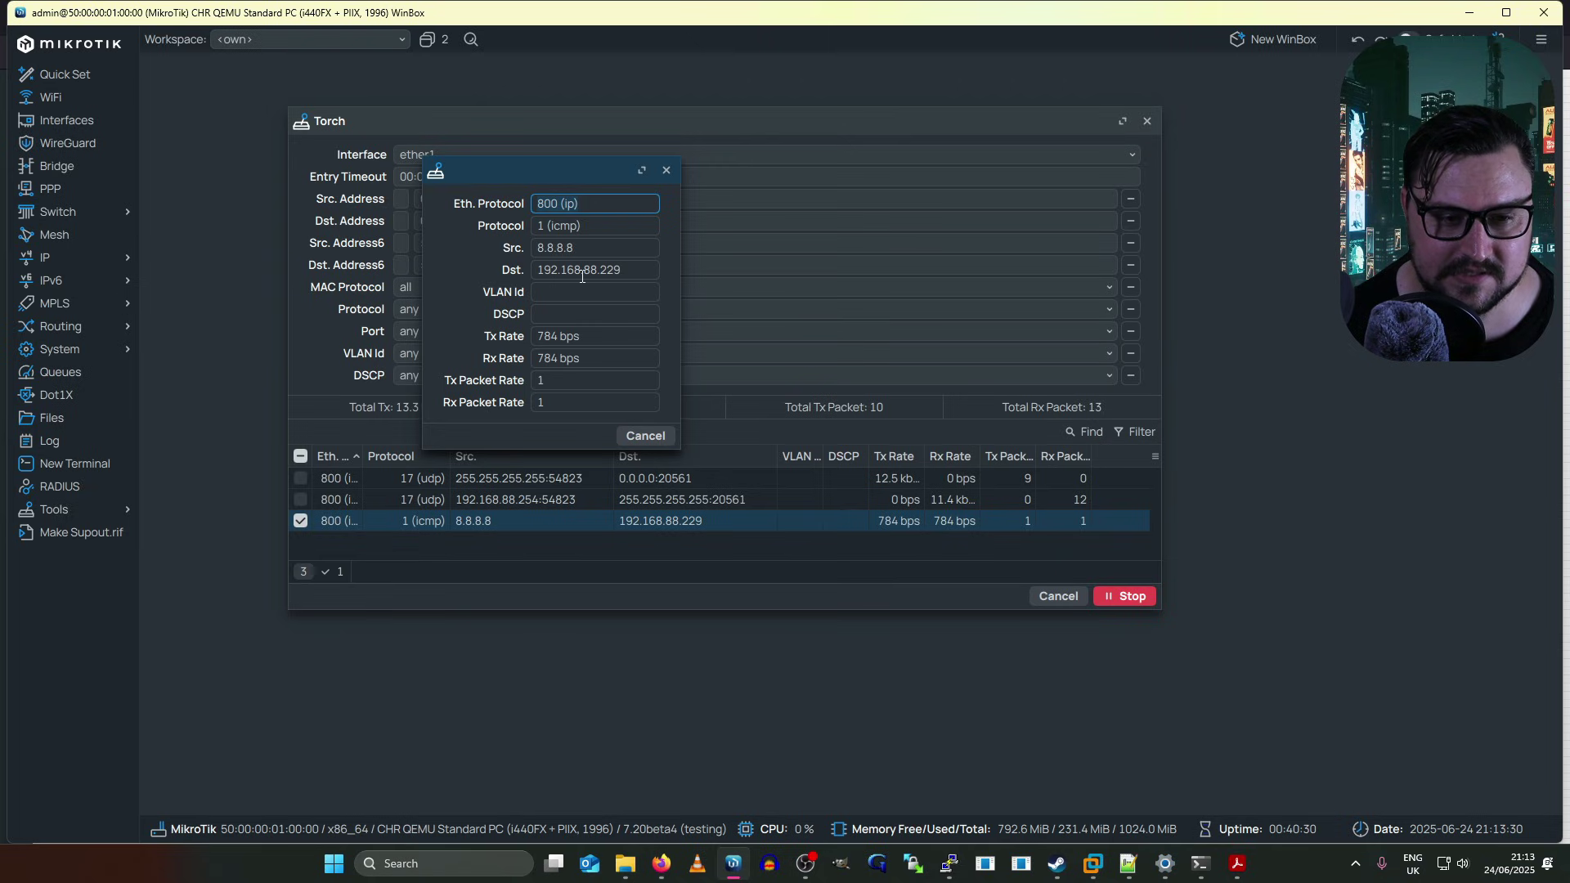
{"action": "left_click", "coordinate": [626, 271]}
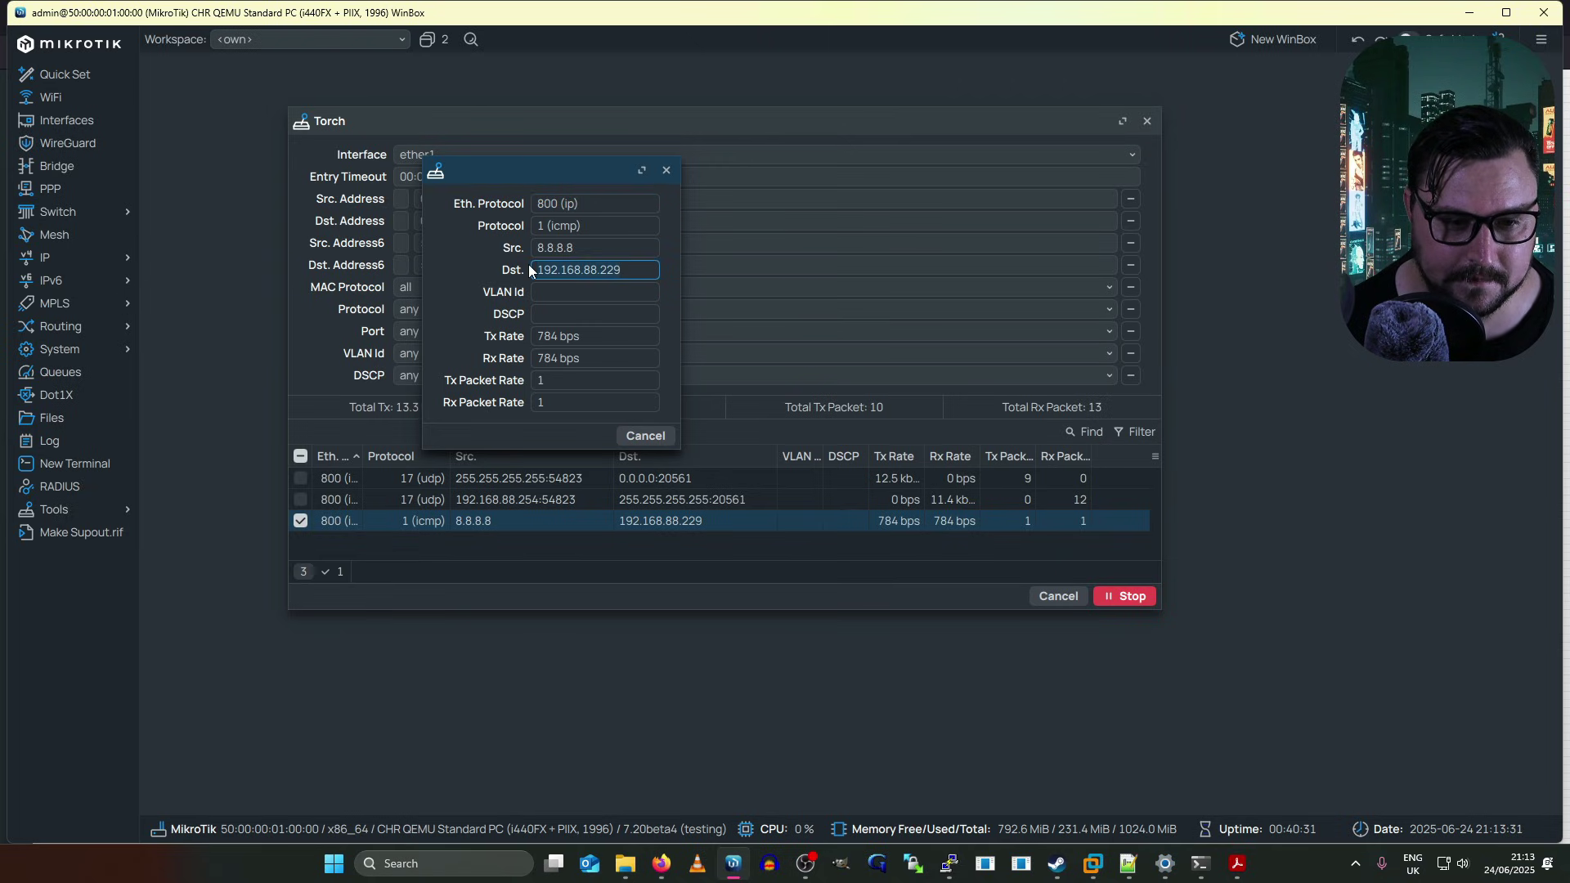
{"action": "left_click", "coordinate": [586, 249]}
{"action": "left_click", "coordinate": [630, 270]}
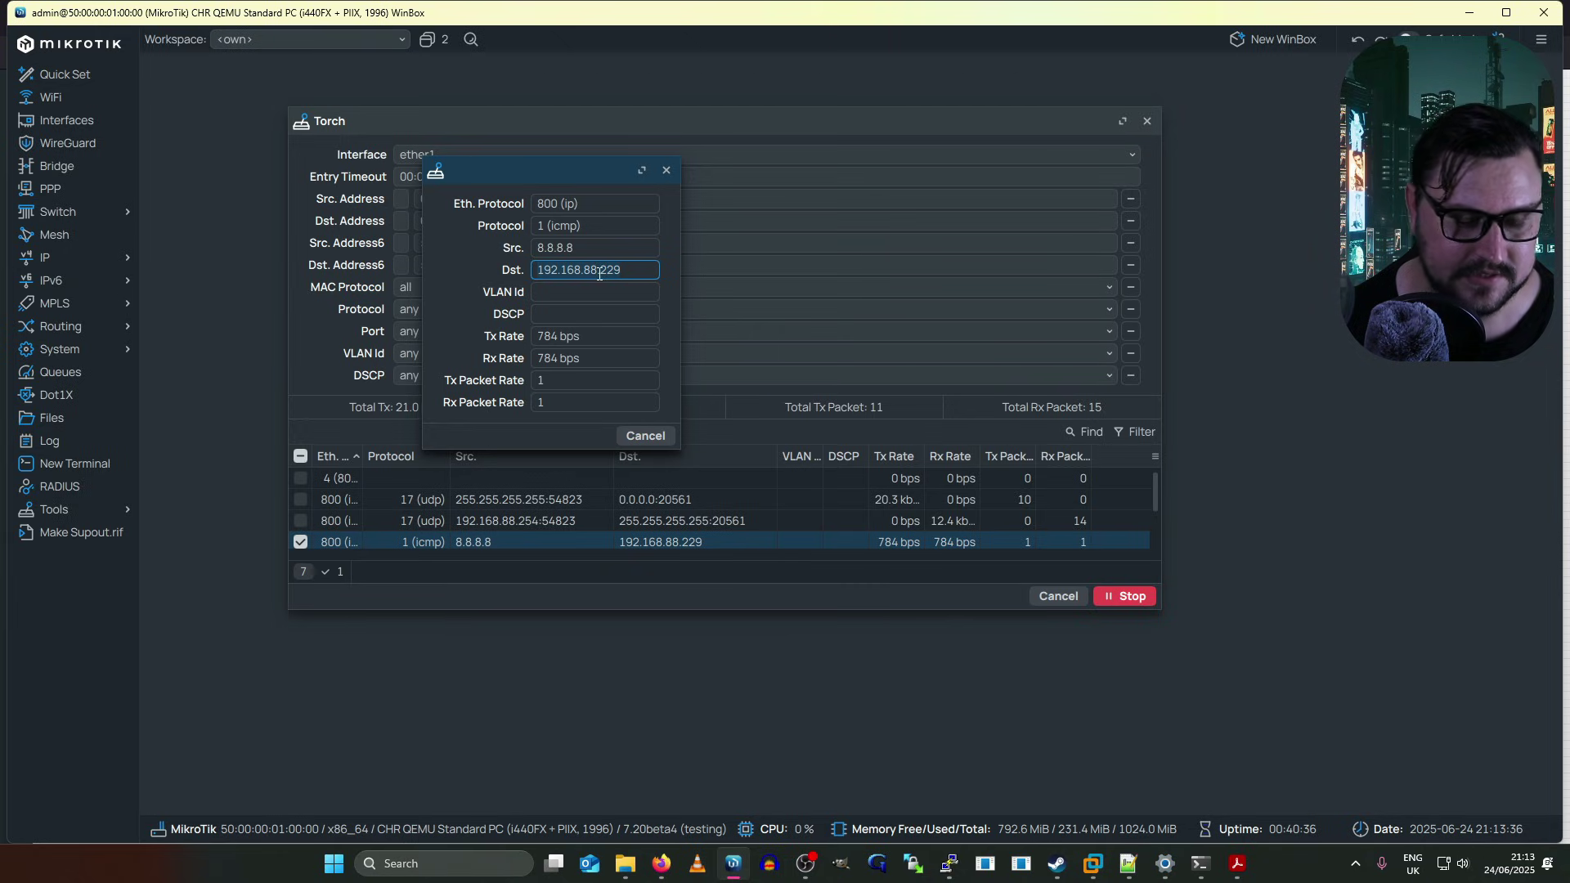
{"action": "left_click", "coordinate": [558, 337]}
{"action": "left_click", "coordinate": [548, 360]}
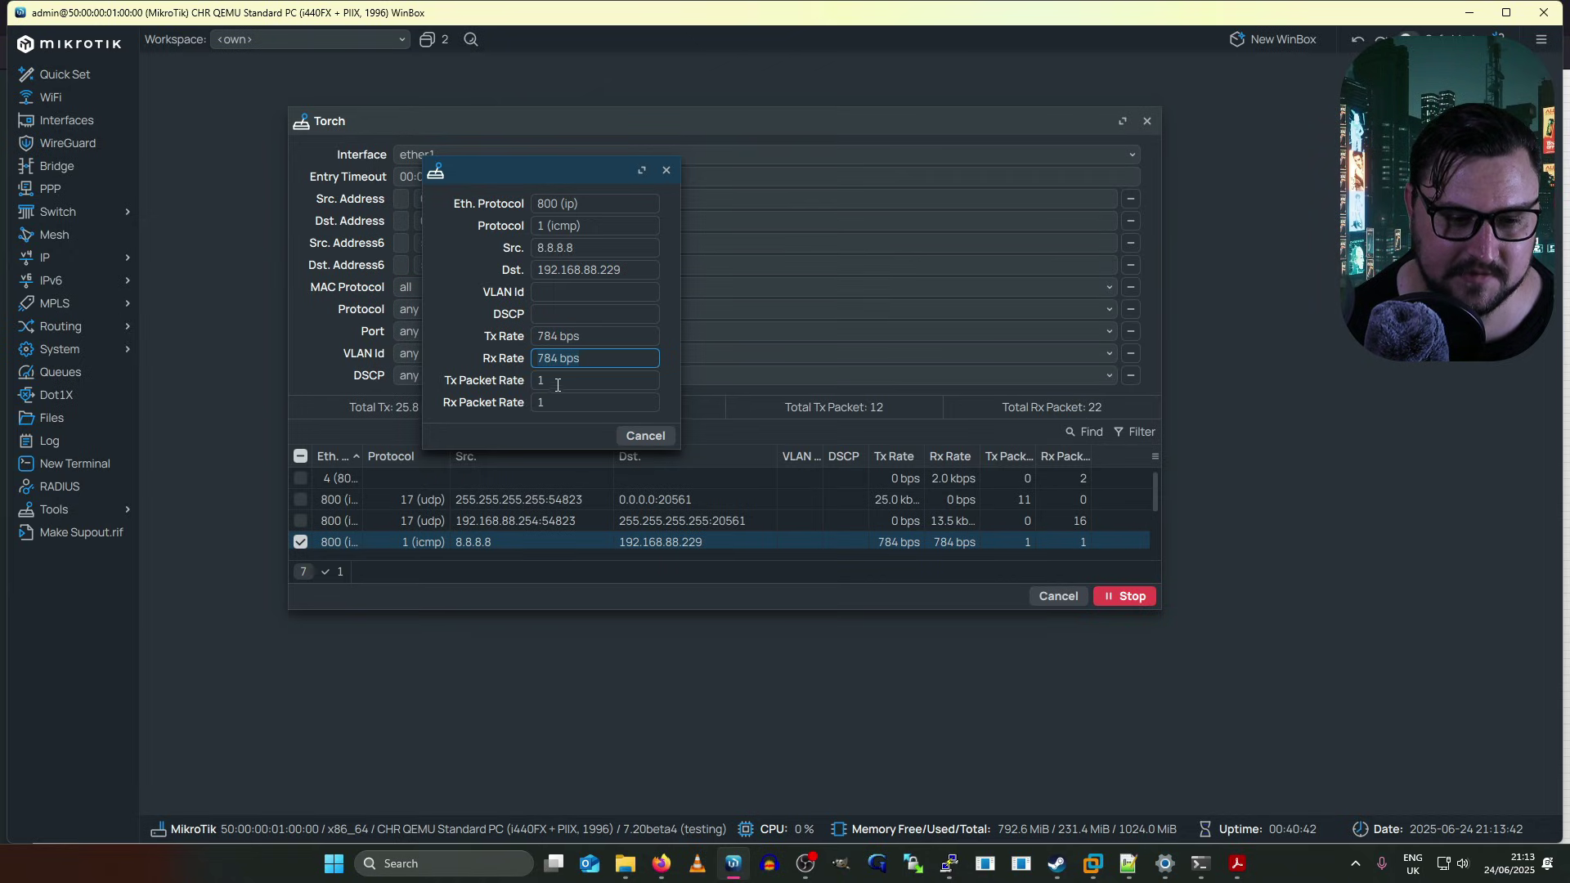
{"action": "left_click", "coordinate": [645, 435]}
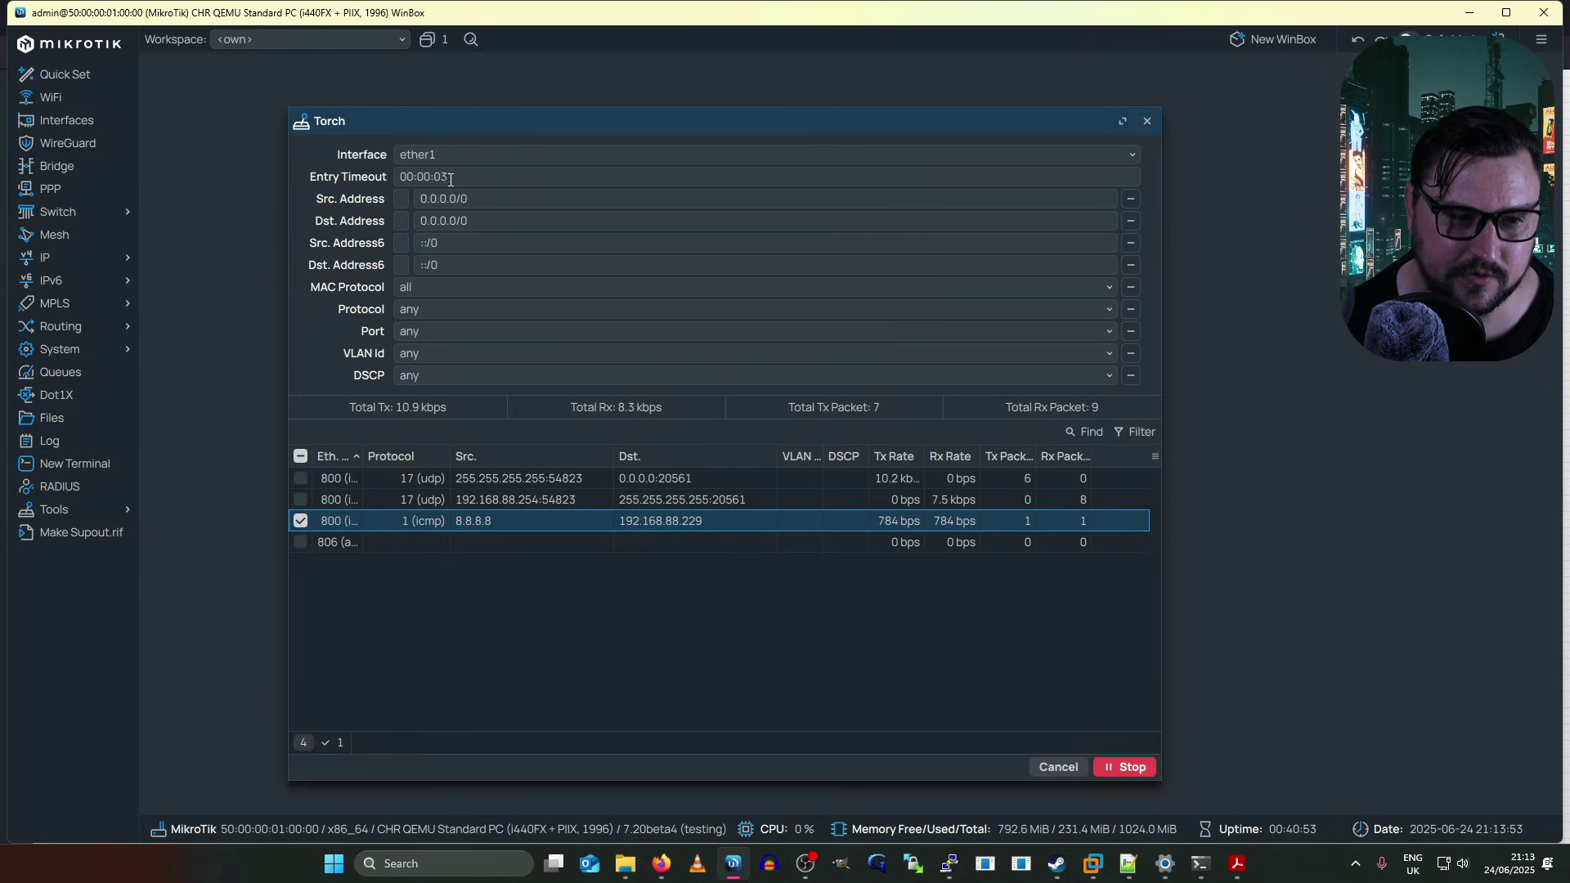
Step: Stop the Torch capture and start clearing the Entry Timeout value
{"action": "left_click", "coordinate": [401, 175]}
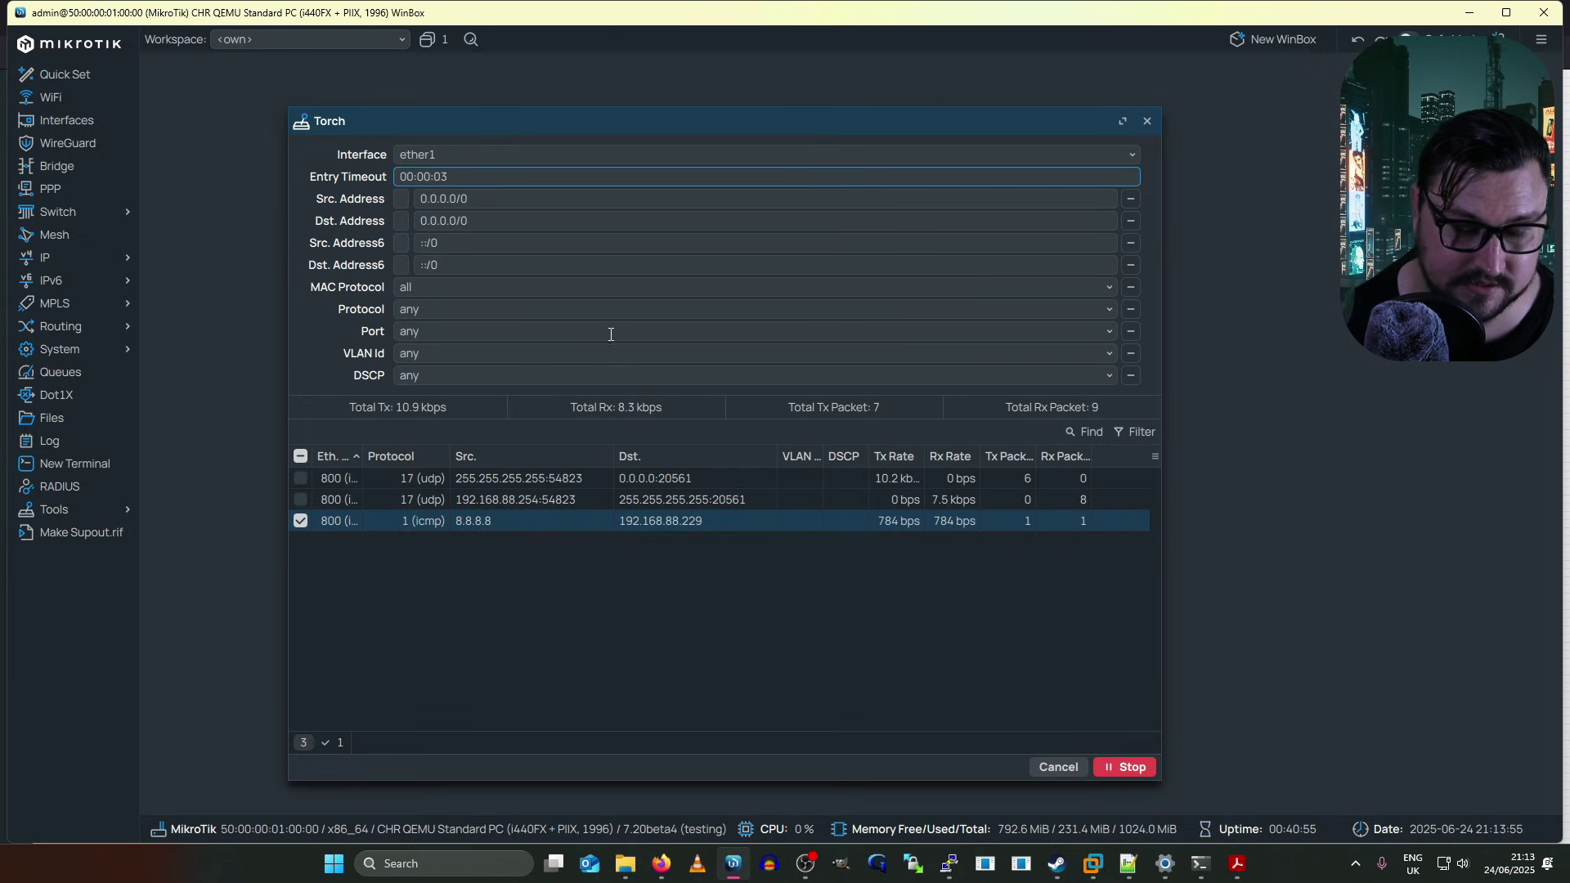
{"action": "left_click", "coordinate": [1126, 766]}
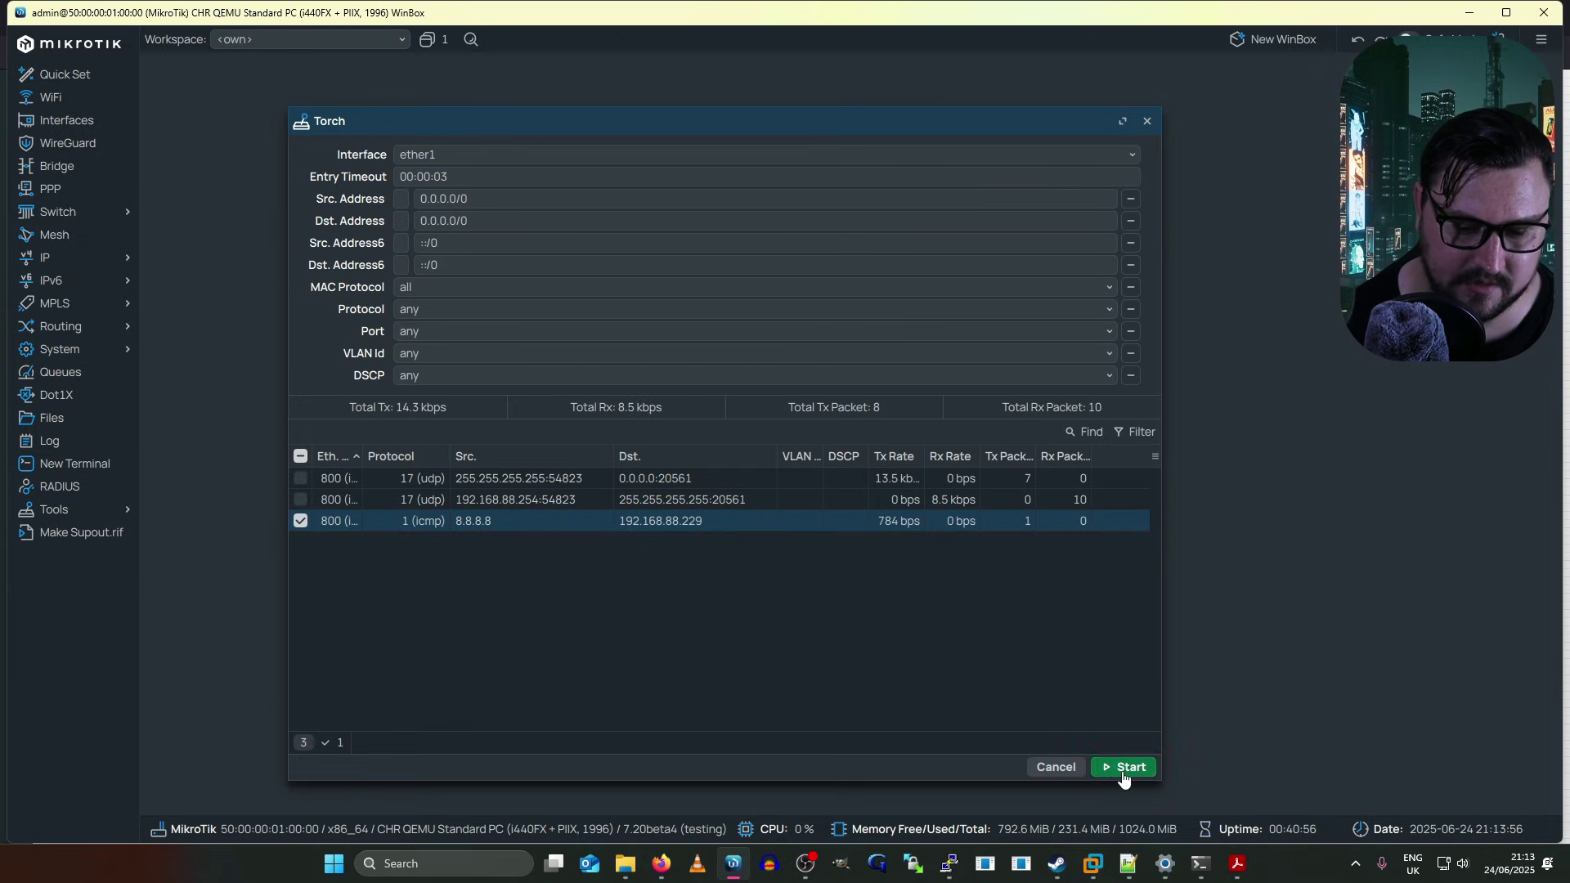
{"action": "left_click", "coordinate": [466, 178]}
{"action": "key", "text": "BackSpace"}
Step: Set Torch's Entry Timeout to 00:01:00, restart it, and select the UDP flow to 0.0.0.0:20561
{"action": "type", "text": "0"}
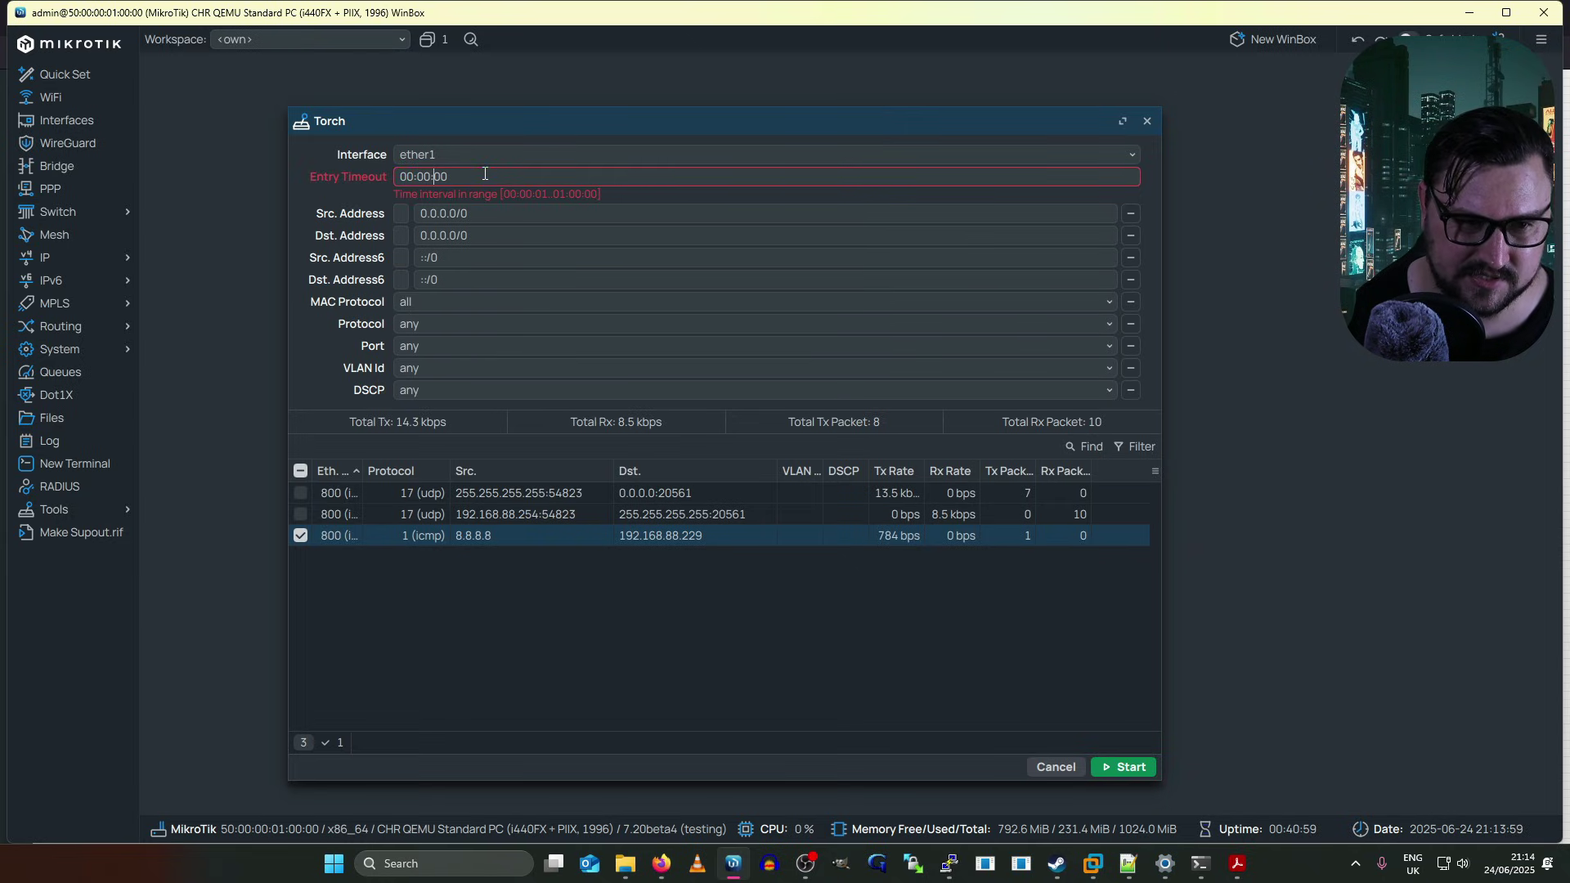
{"action": "key", "text": "BackSpace"}
{"action": "key", "text": "BackSpace"}
{"action": "key", "text": "BackSpace"}
{"action": "type", "text": "10:"}
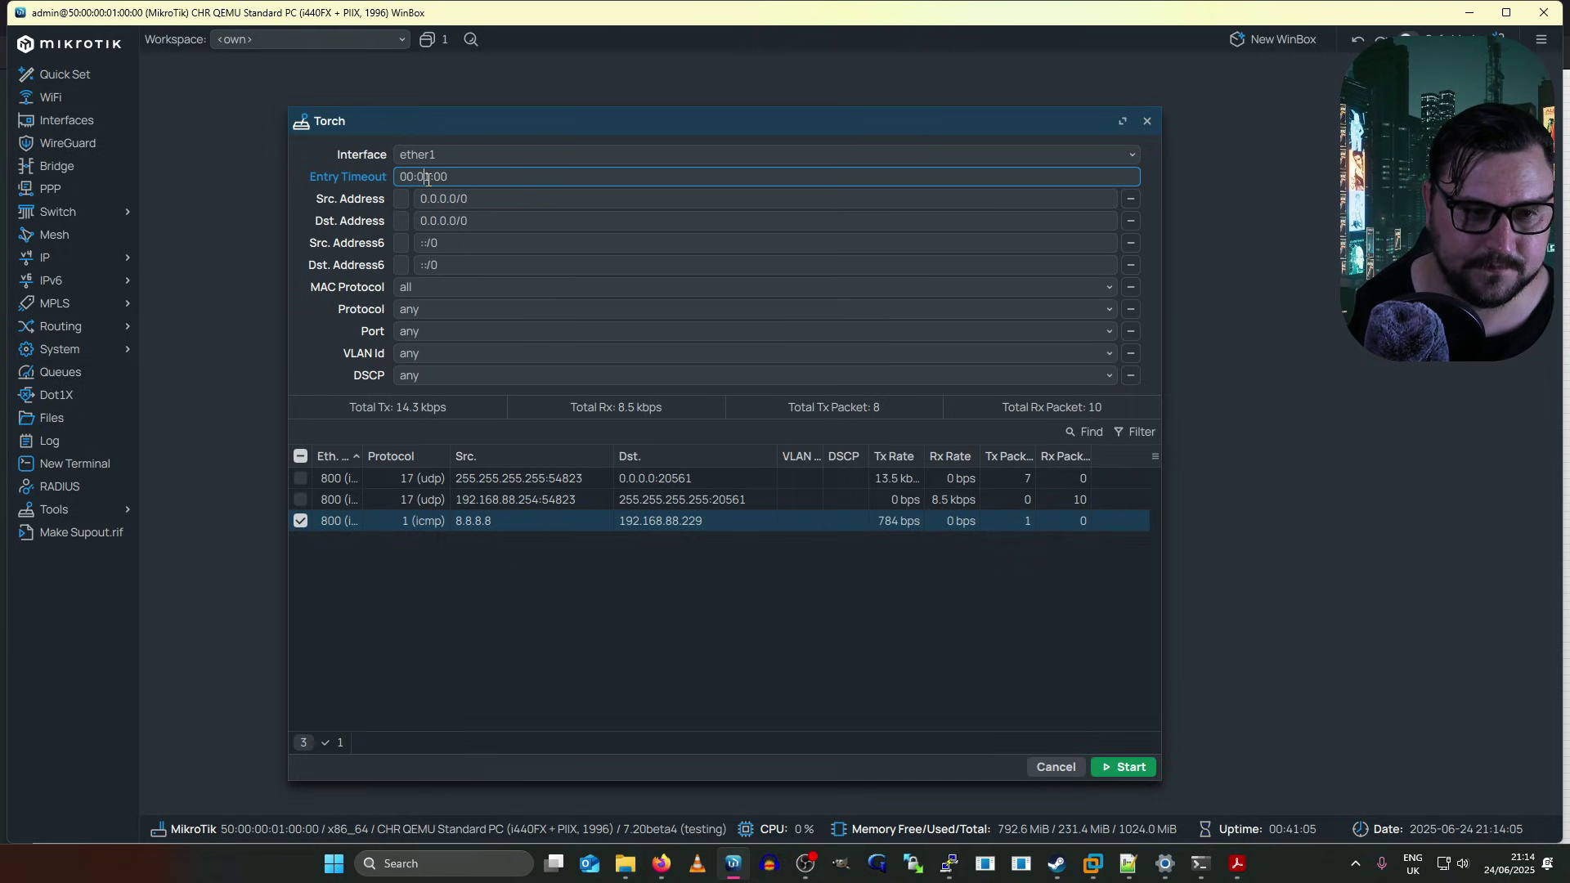
{"action": "left_click", "coordinate": [1133, 765]}
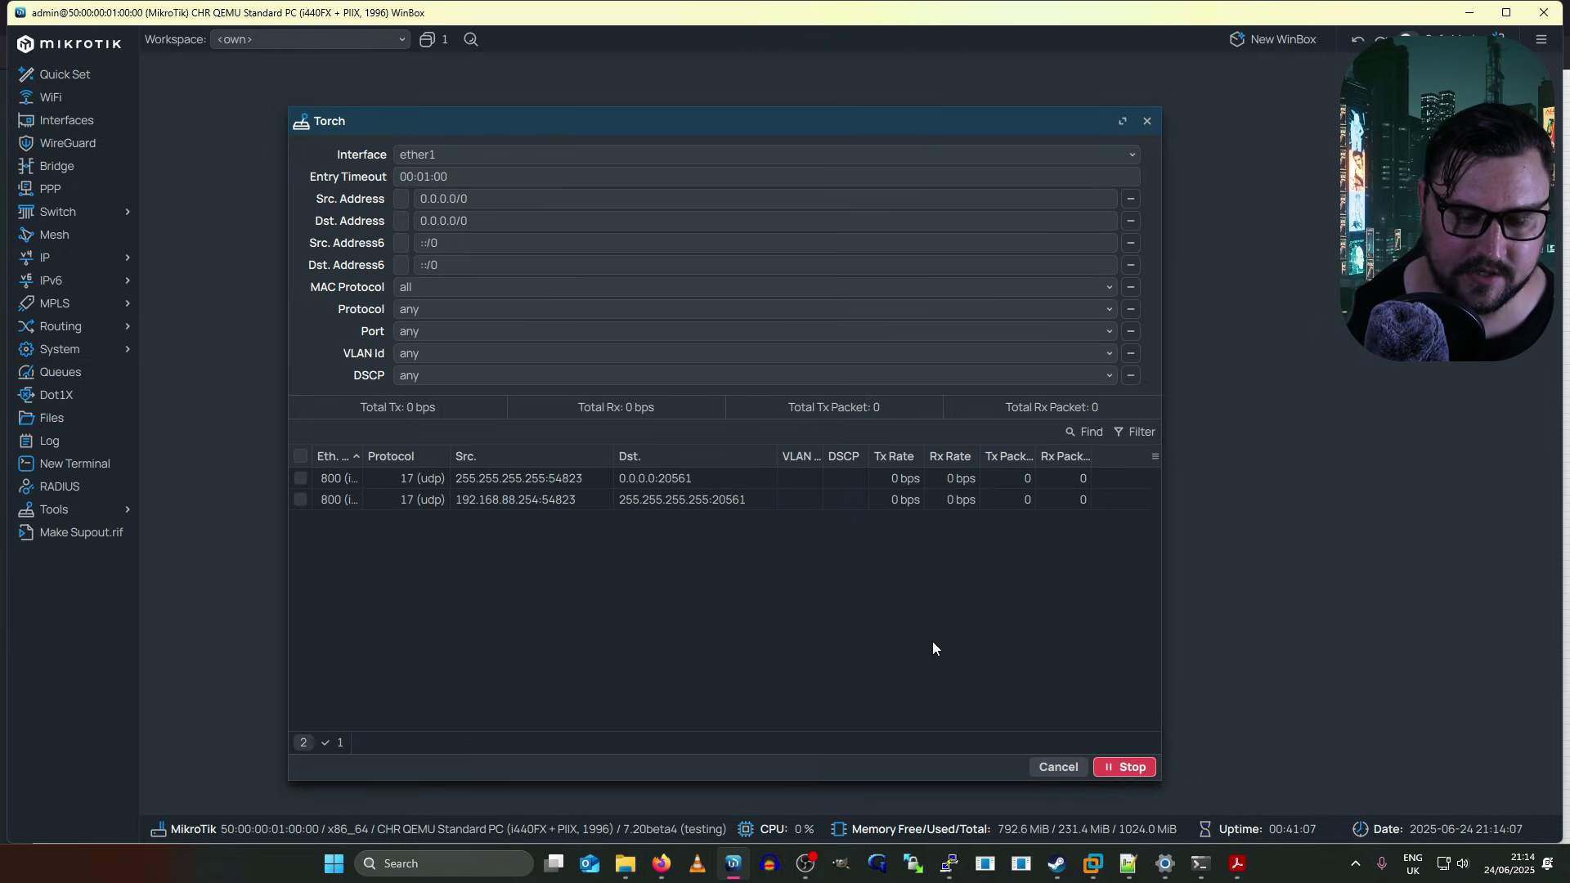
{"action": "left_click", "coordinate": [767, 484]}
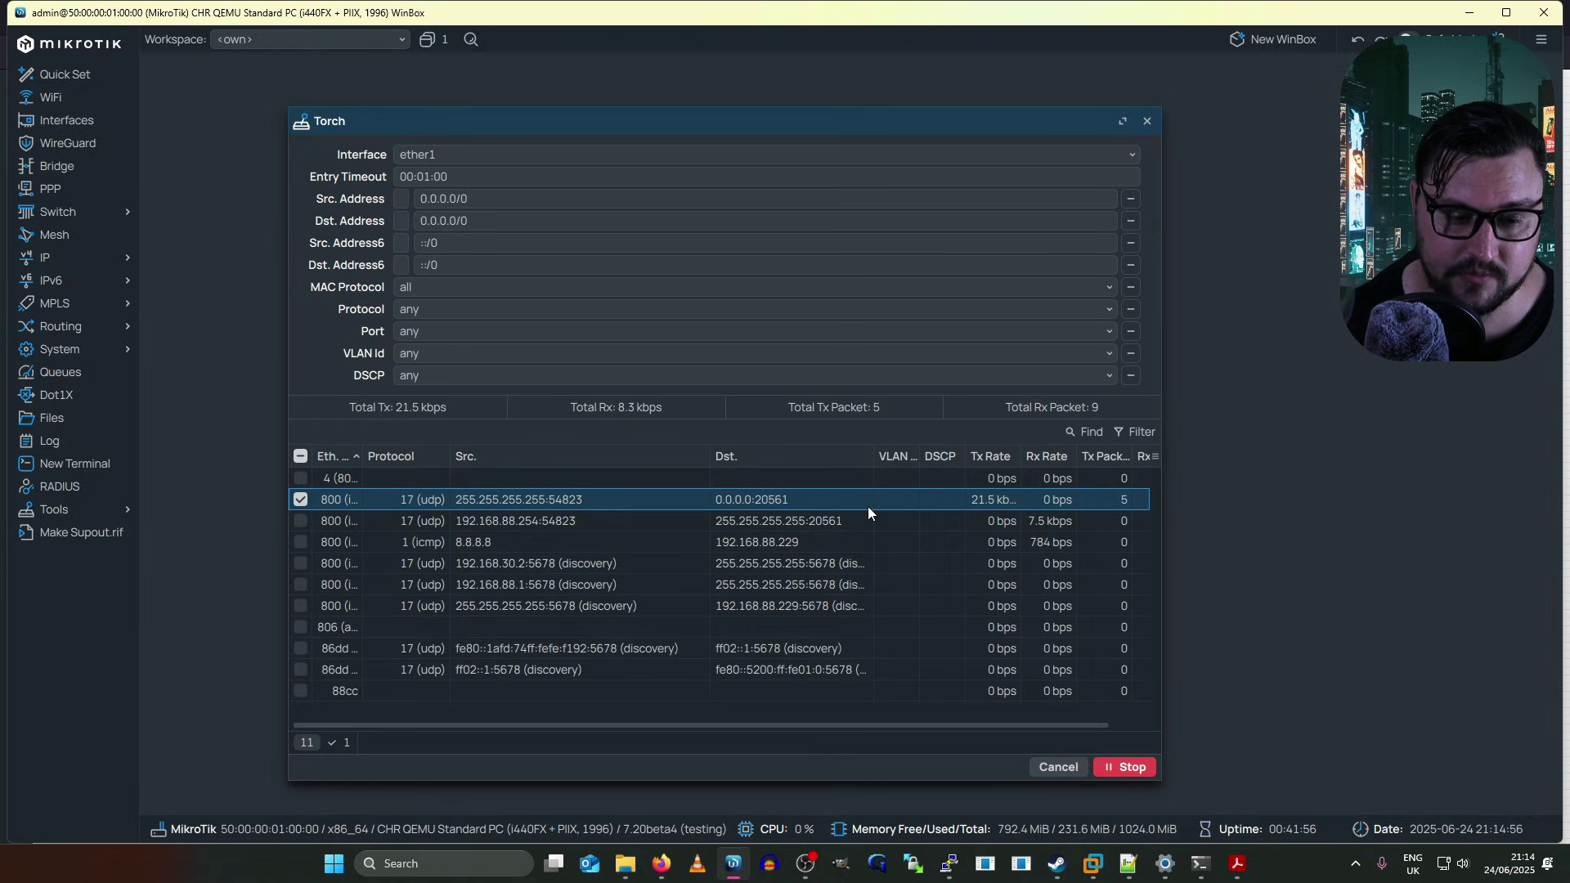
Step: Switch Torch monitoring to ether2 and restart the capture
{"action": "left_click", "coordinate": [526, 155]}
{"action": "left_click", "coordinate": [472, 198]}
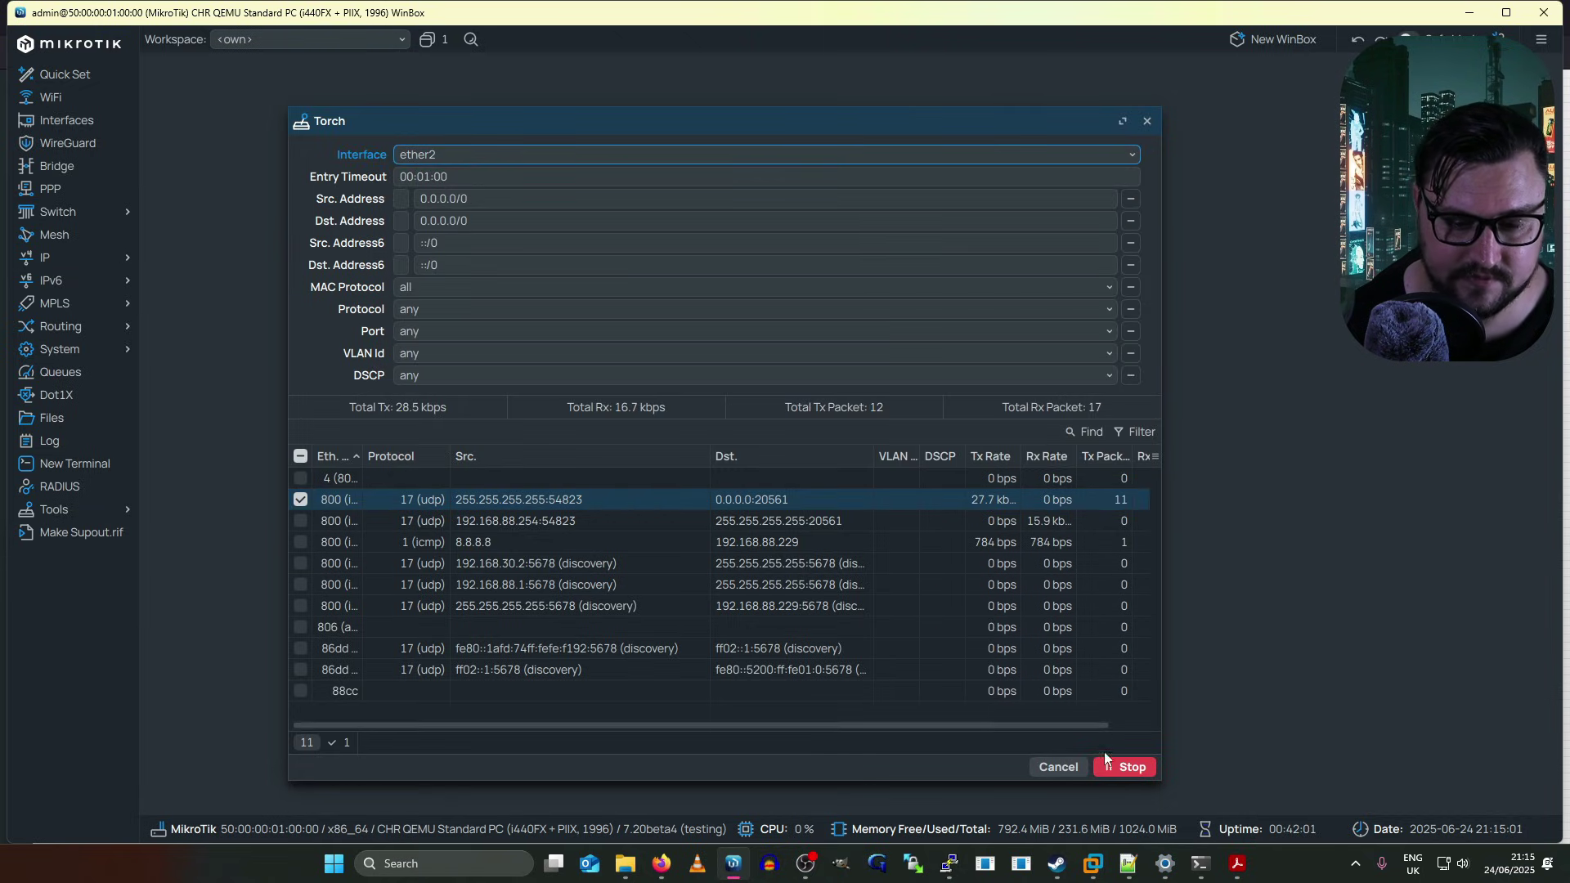
{"action": "left_click", "coordinate": [1122, 770]}
{"action": "left_click", "coordinate": [1122, 770]}
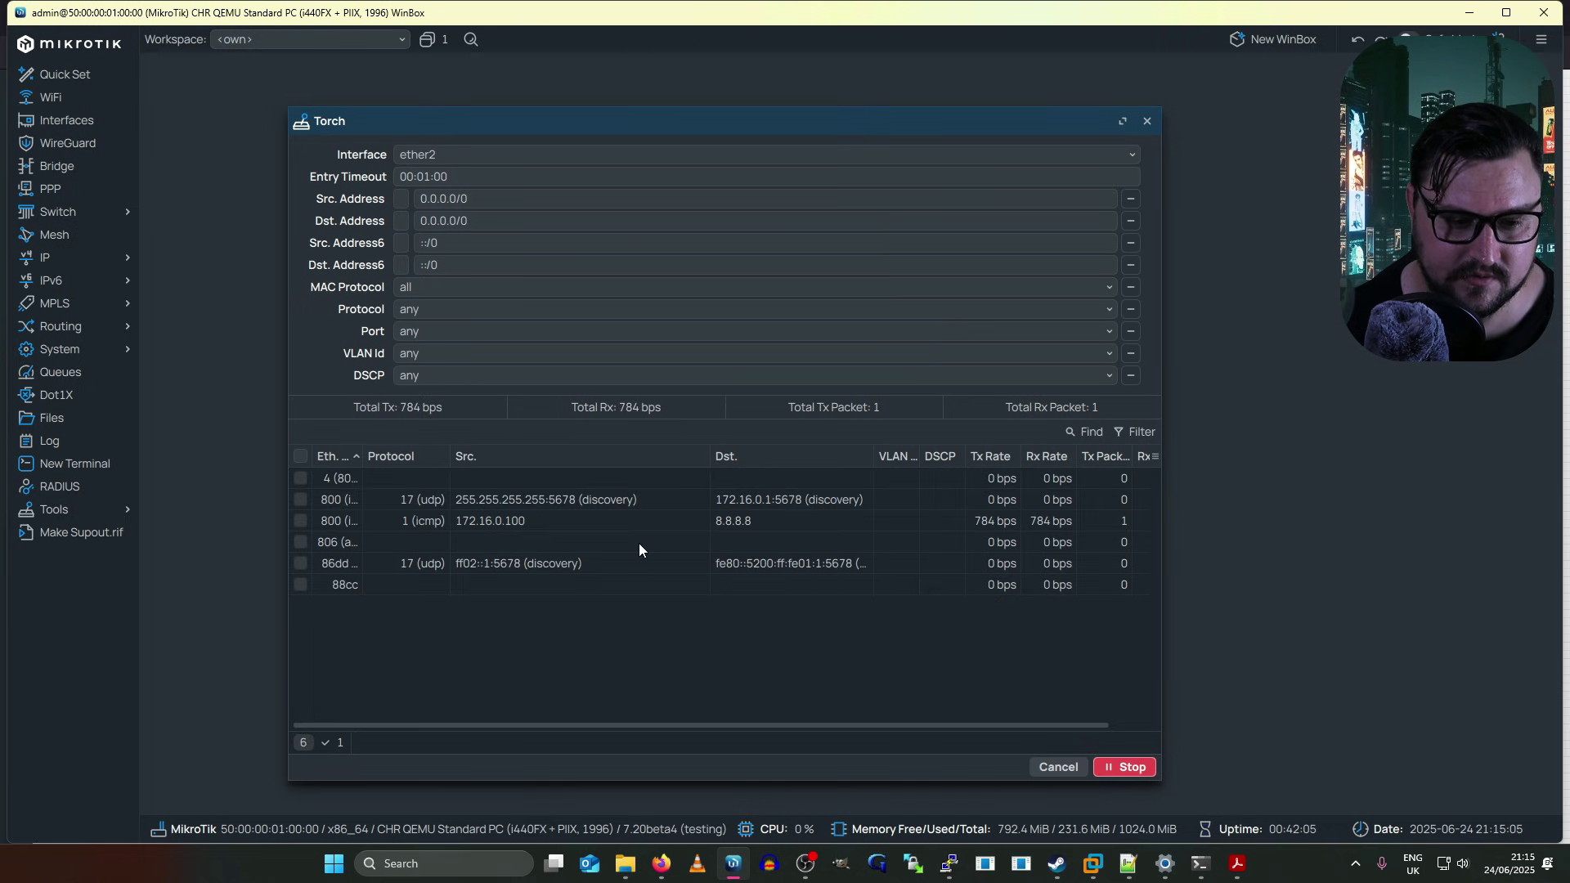
Step: Review the ICMP flow from 172.16.0.100 to 8.8.8.8, then stop the capture
{"action": "left_click", "coordinate": [523, 525]}
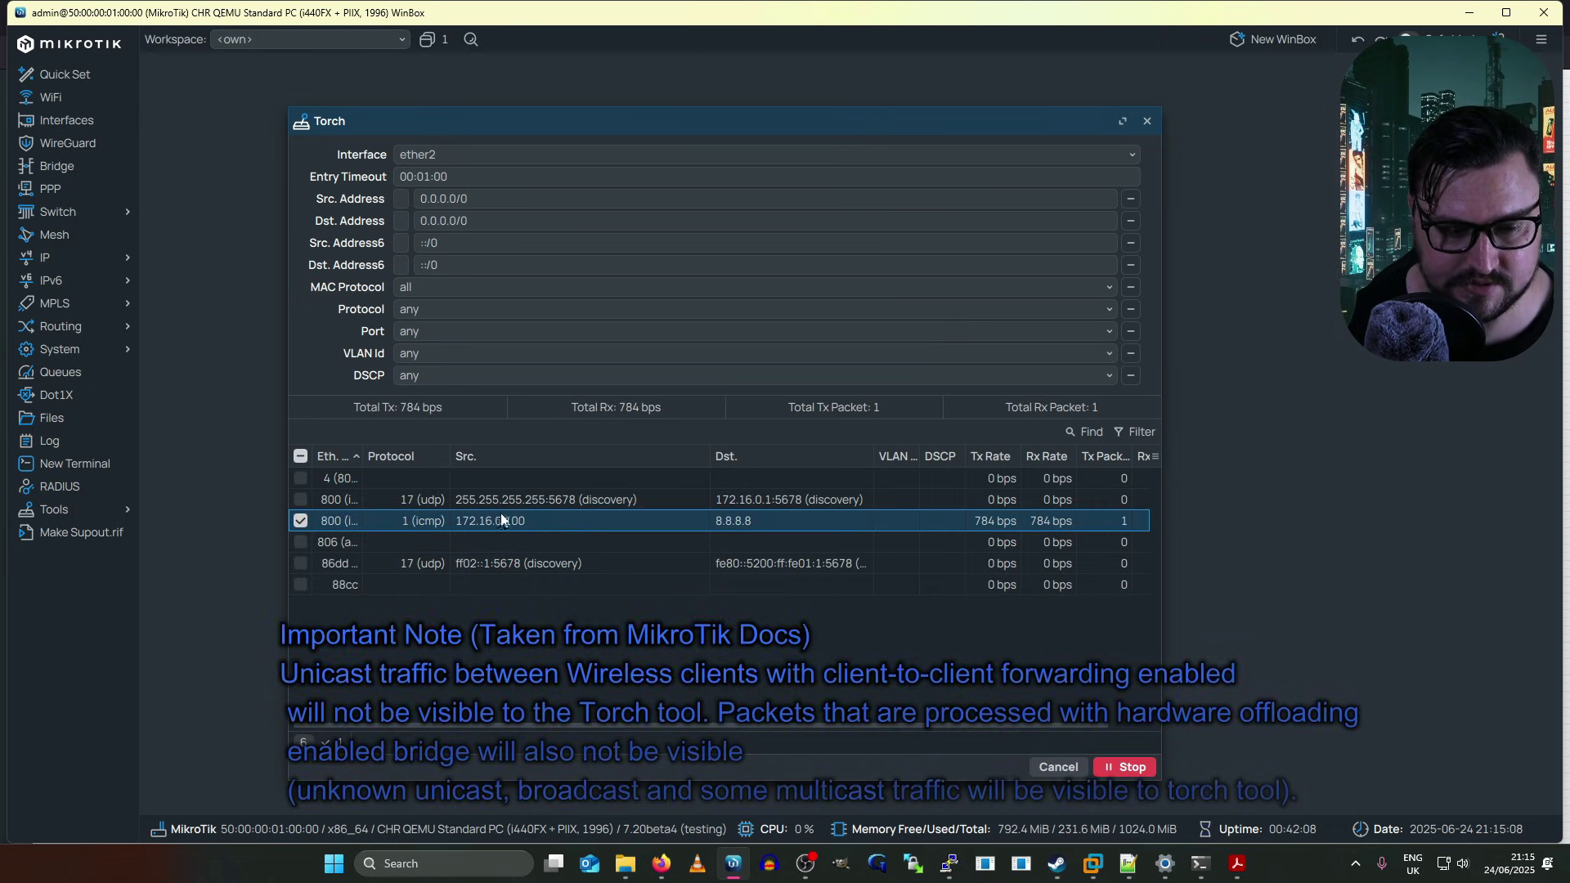
{"action": "double_click", "coordinate": [566, 526]}
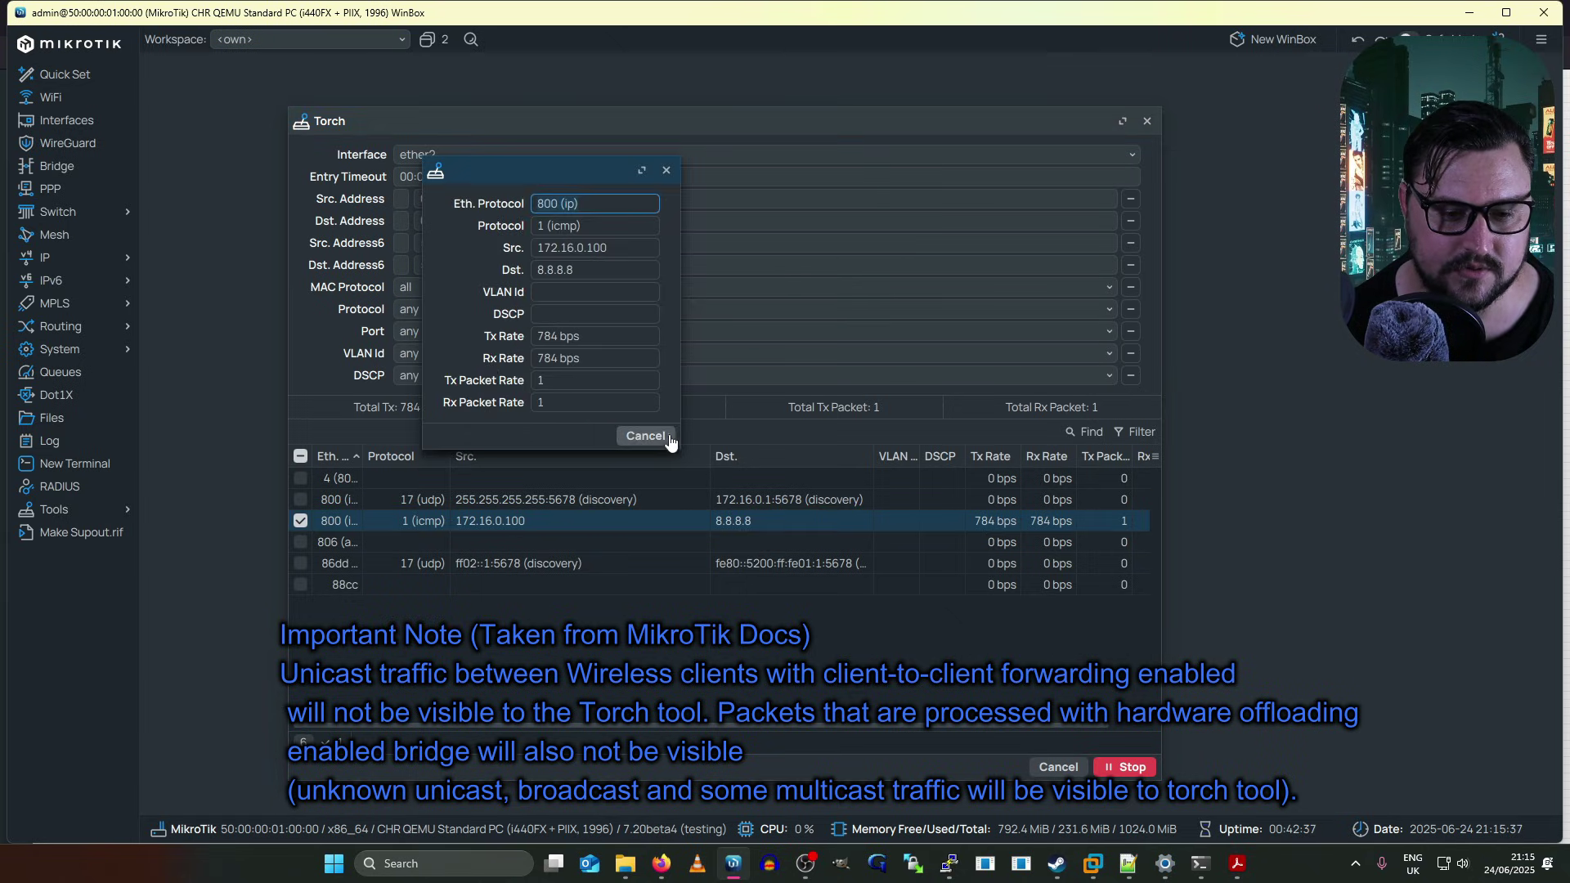
{"action": "left_click", "coordinate": [643, 437]}
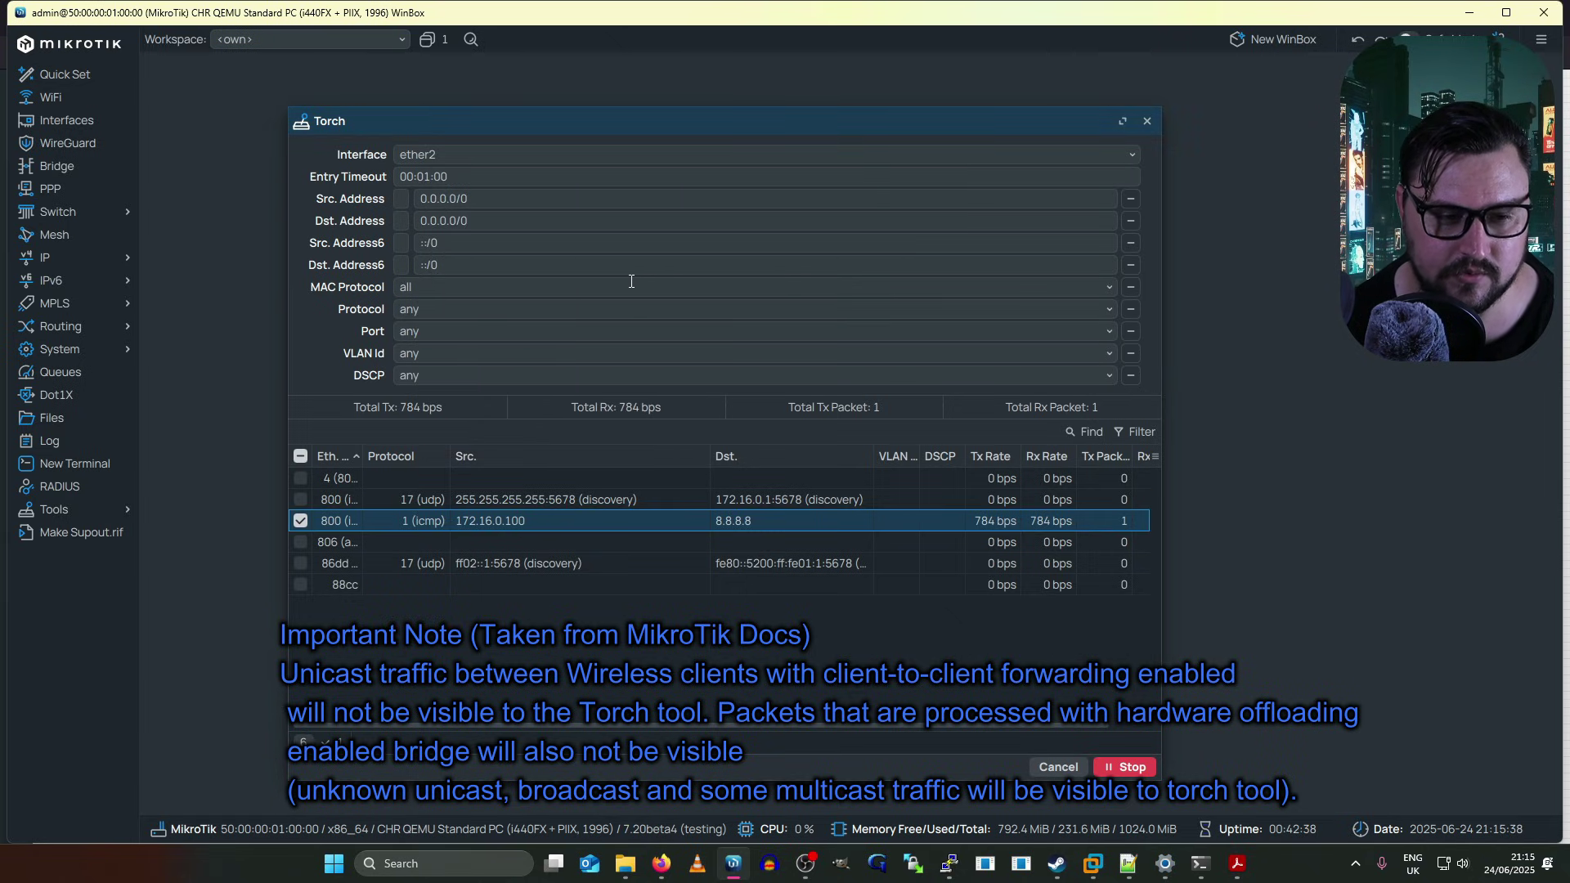
{"action": "left_click", "coordinate": [1119, 766]}
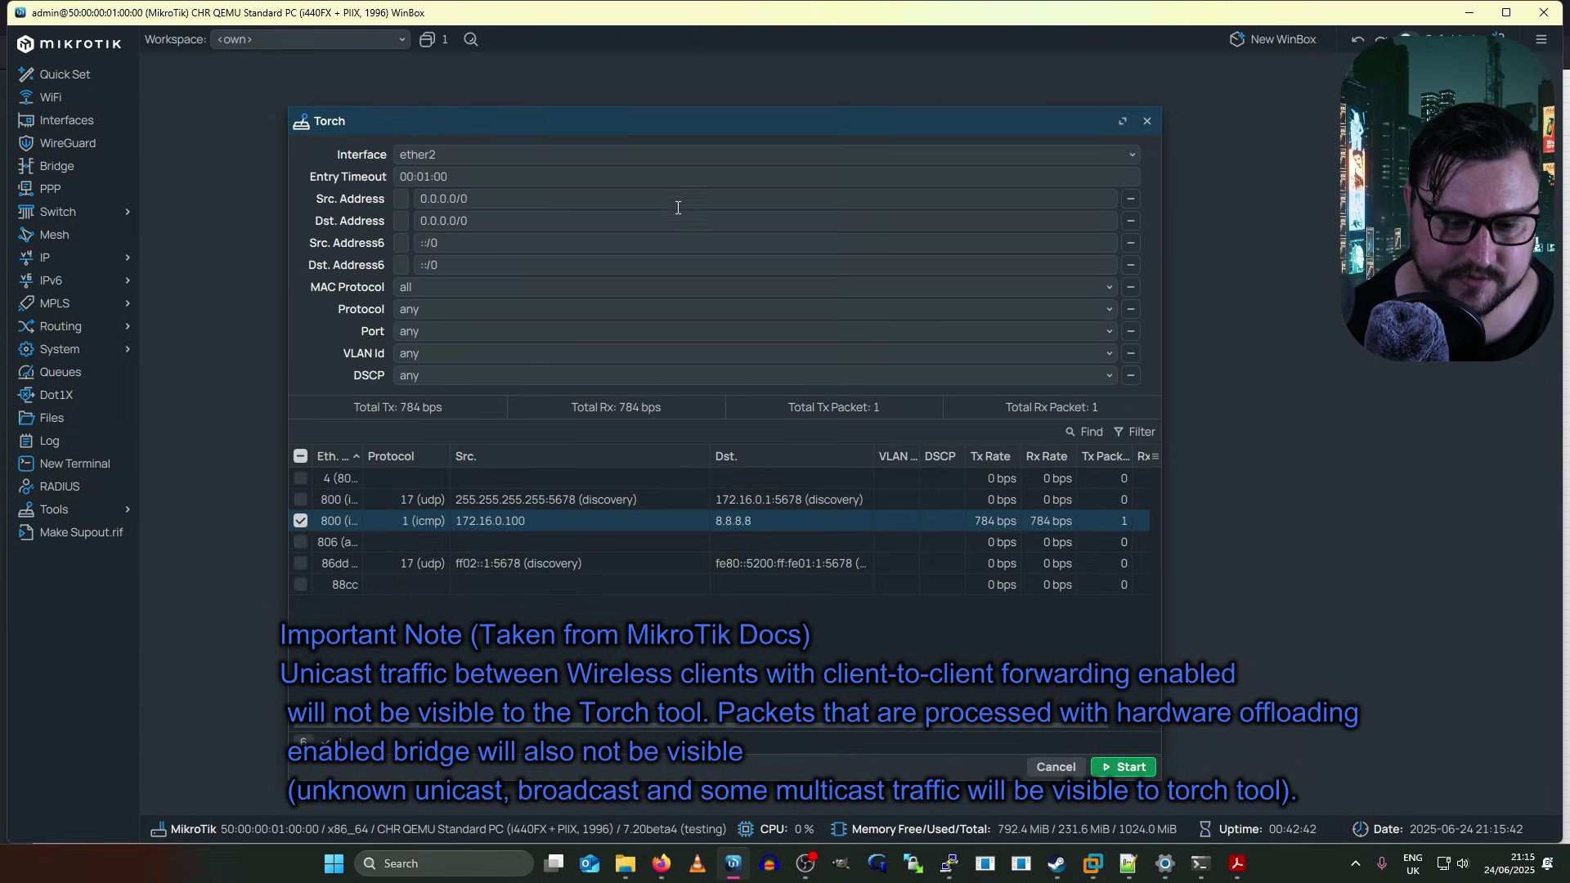
{"action": "left_click", "coordinate": [502, 157]}
Step: Switch the Torch interface from ether2 to ether1
{"action": "left_click", "coordinate": [490, 174]}
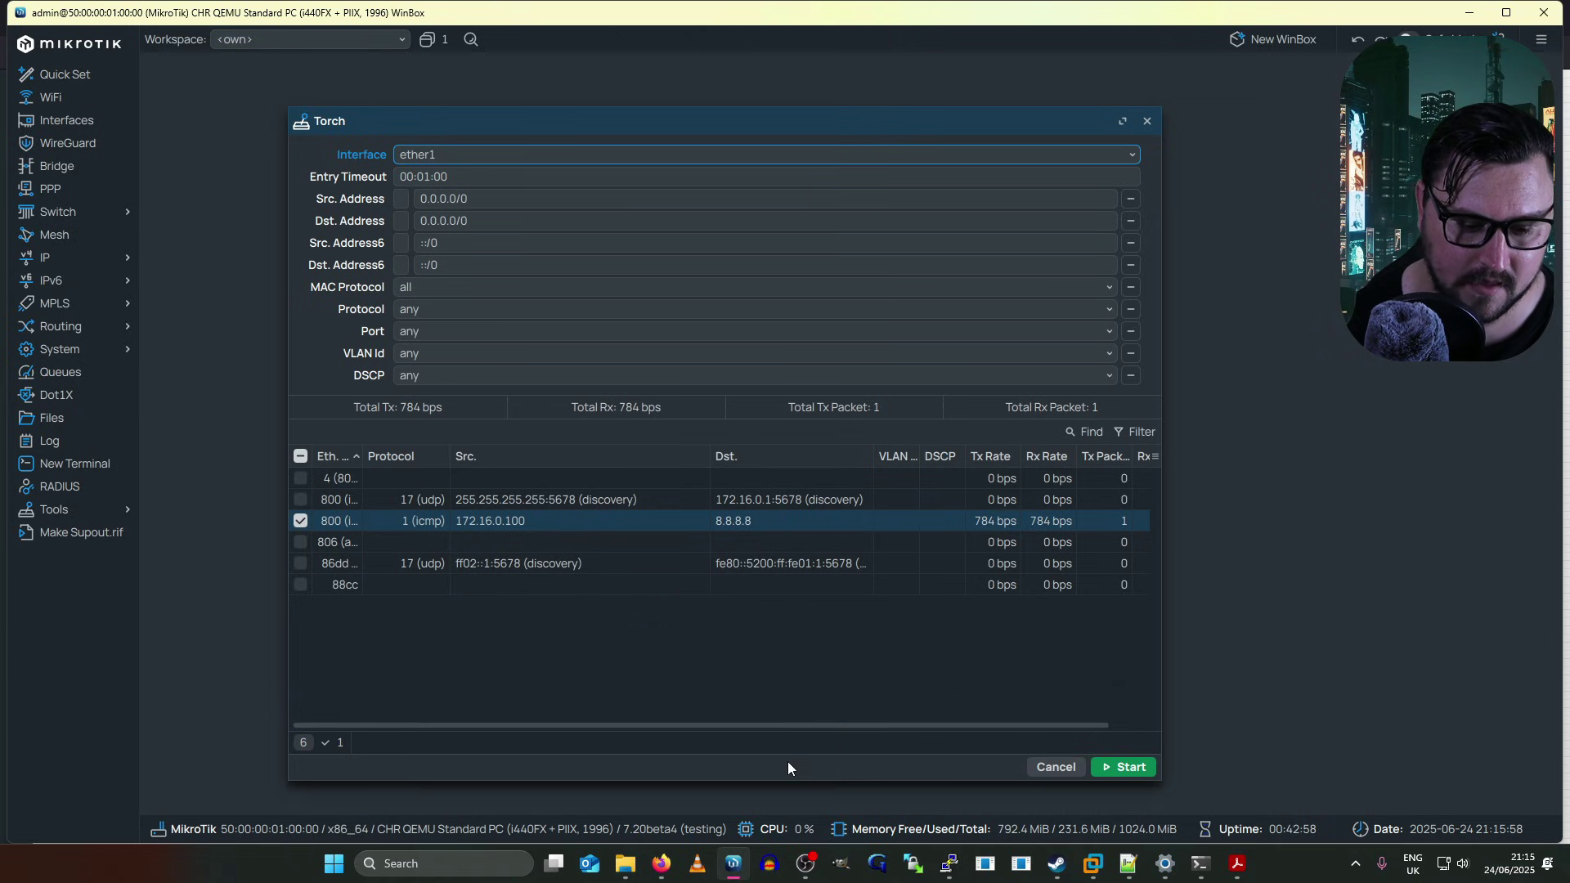
Step: In the router terminal, start a 'tool torch' command with interface=ether1 using Tab completion
{"action": "mouse_move", "coordinate": [949, 863]}
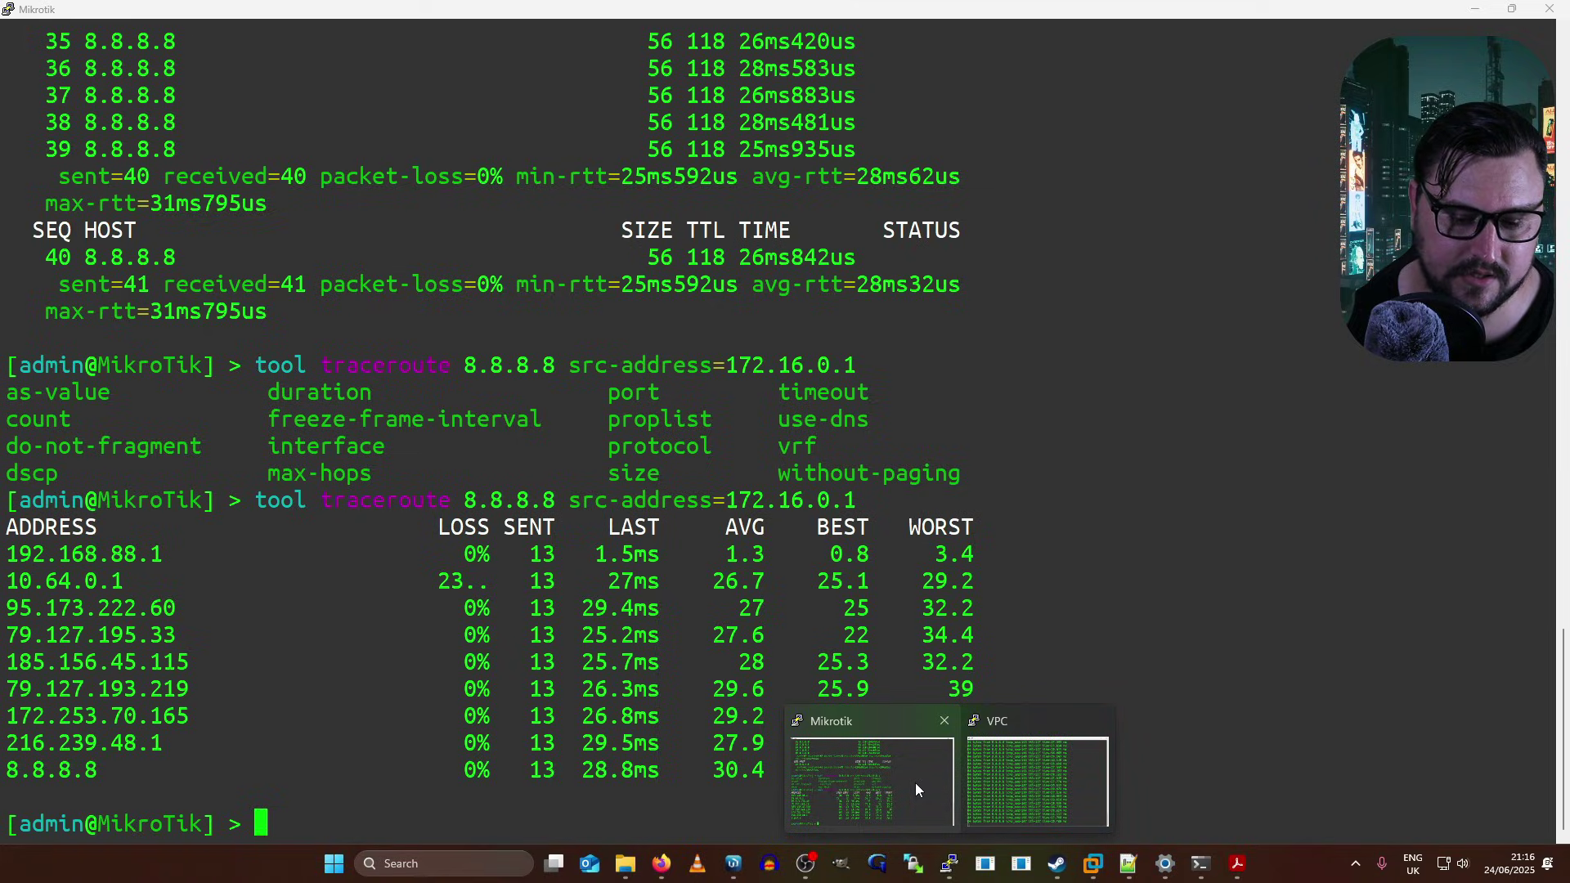
{"action": "left_click", "coordinate": [915, 782]}
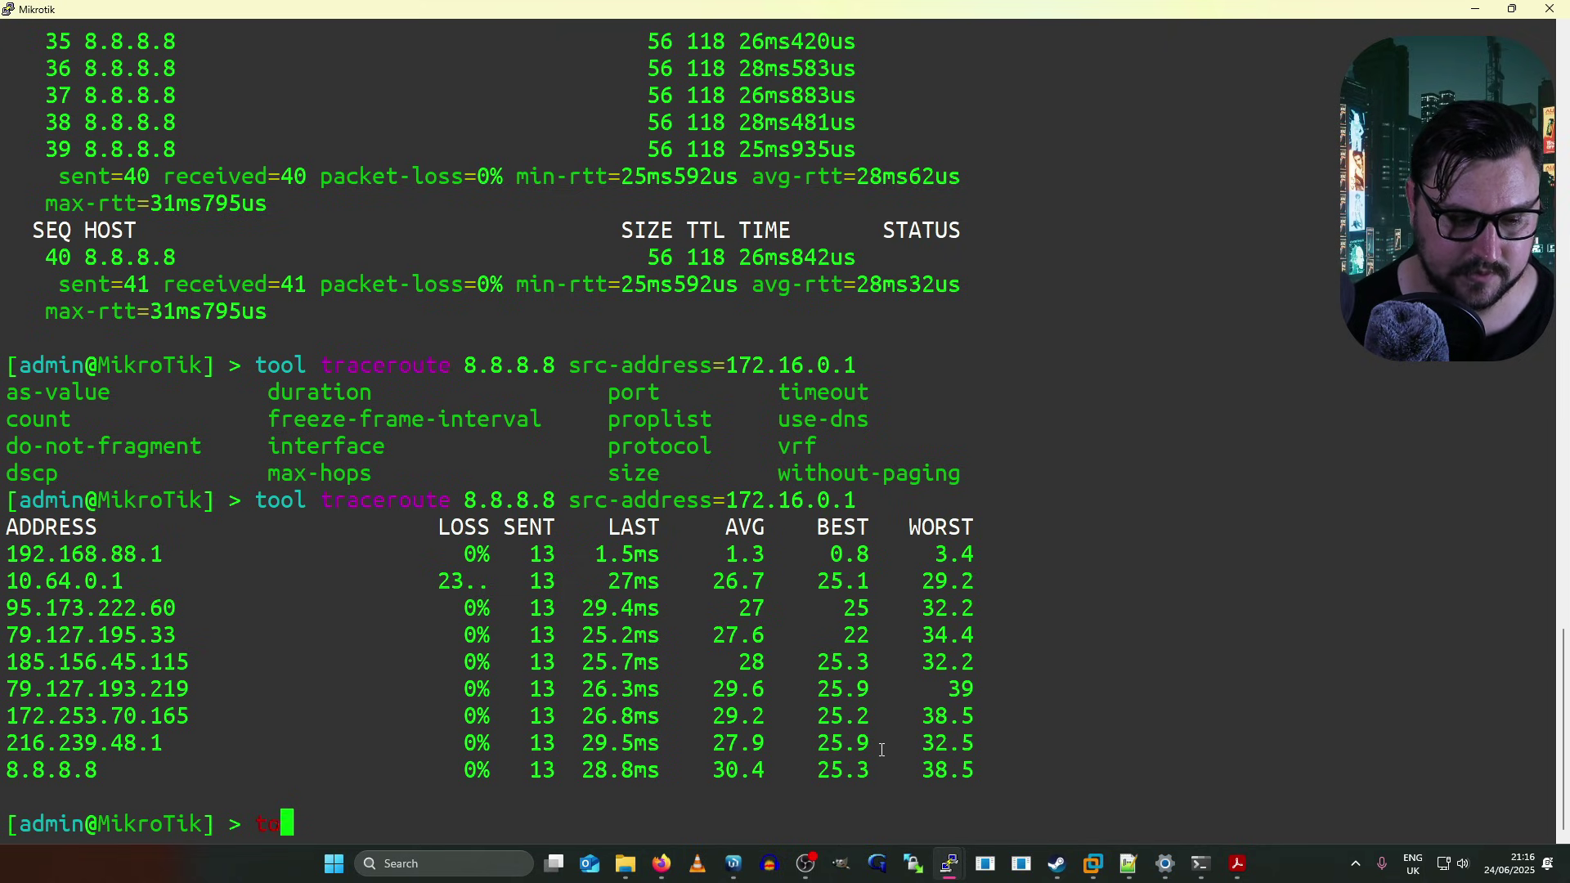
{"action": "type", "text": "tool to"}
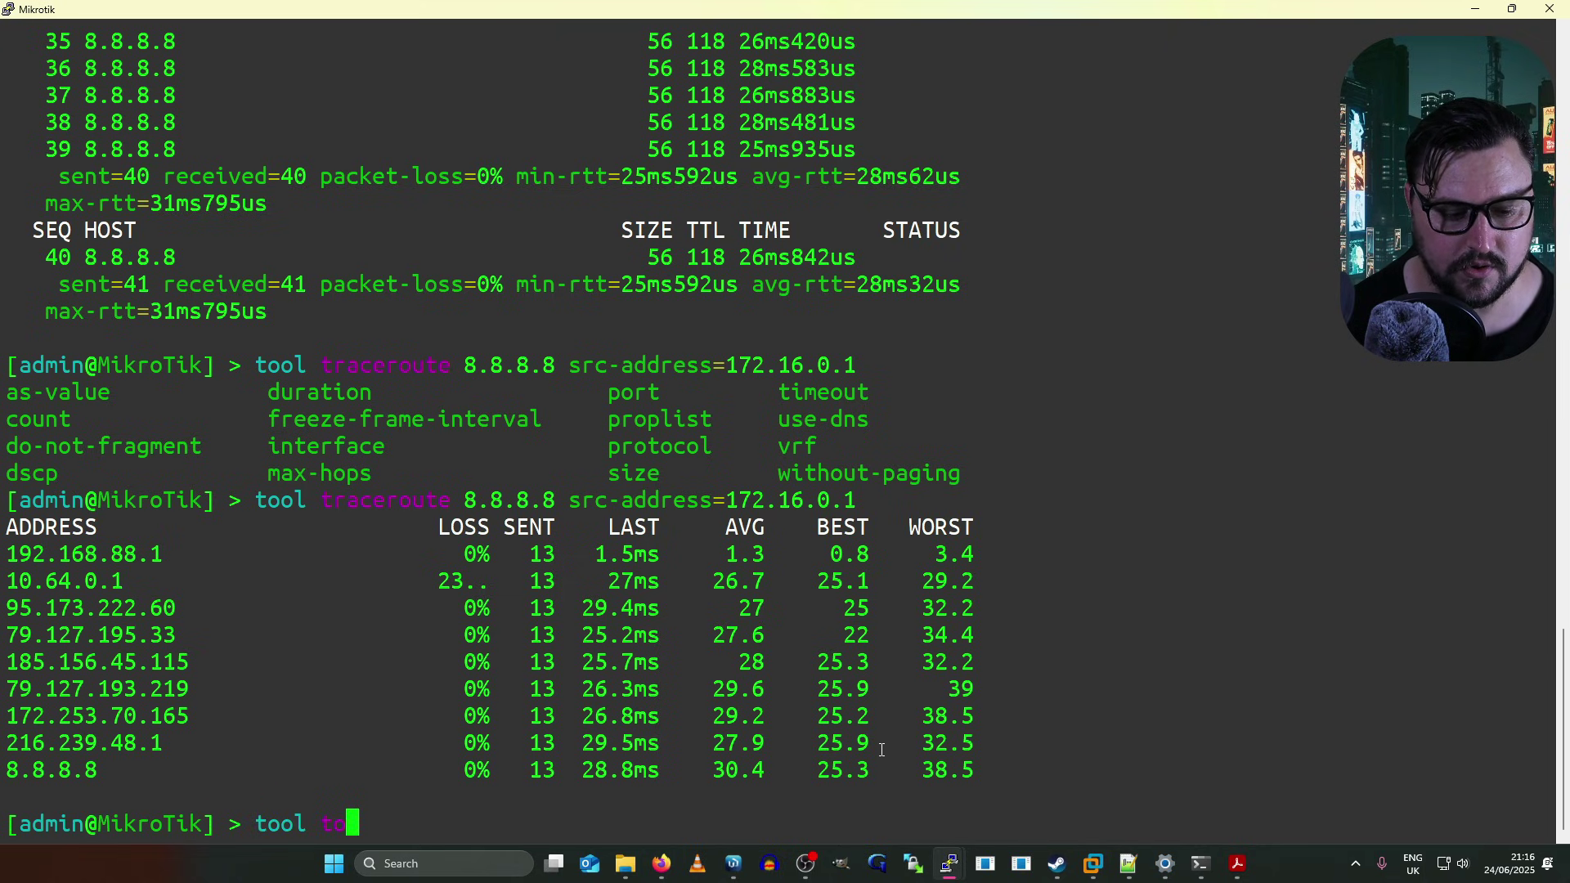
{"action": "type", "text": "rch"}
{"action": "key", "text": "Return"}
{"action": "key", "text": "Tab"}
{"action": "key", "text": "Tab"}
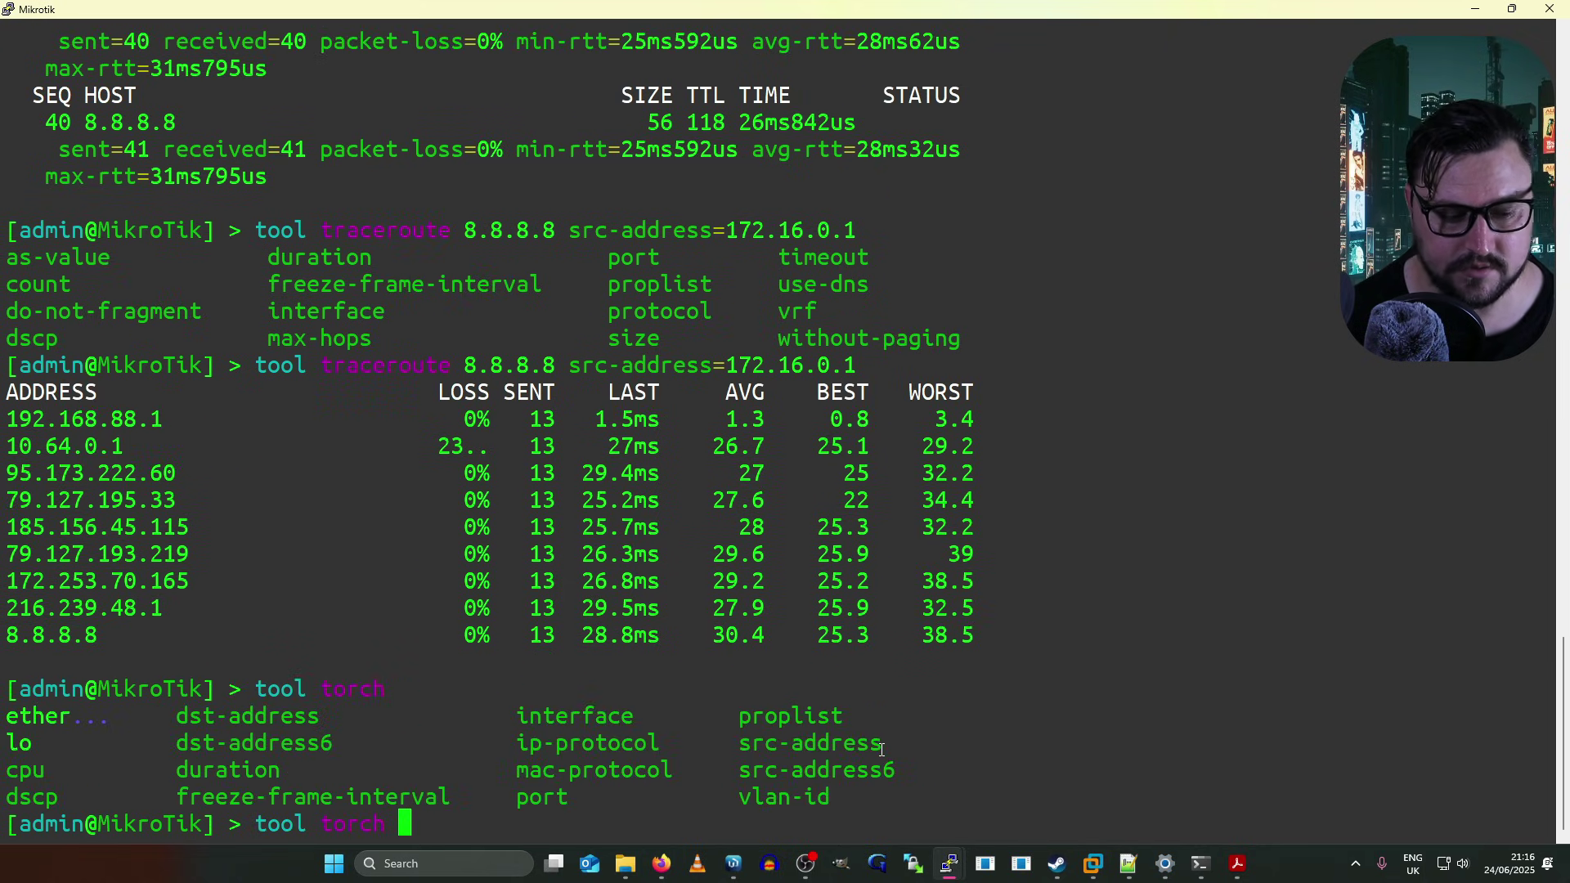
{"action": "type", "text": "inter"}
{"action": "key", "text": "Tab"}
{"action": "key", "text": "Tab"}
{"action": "type", "text": "ether1"}
{"action": "key", "text": "Tab"}
{"action": "key", "text": "Tab"}
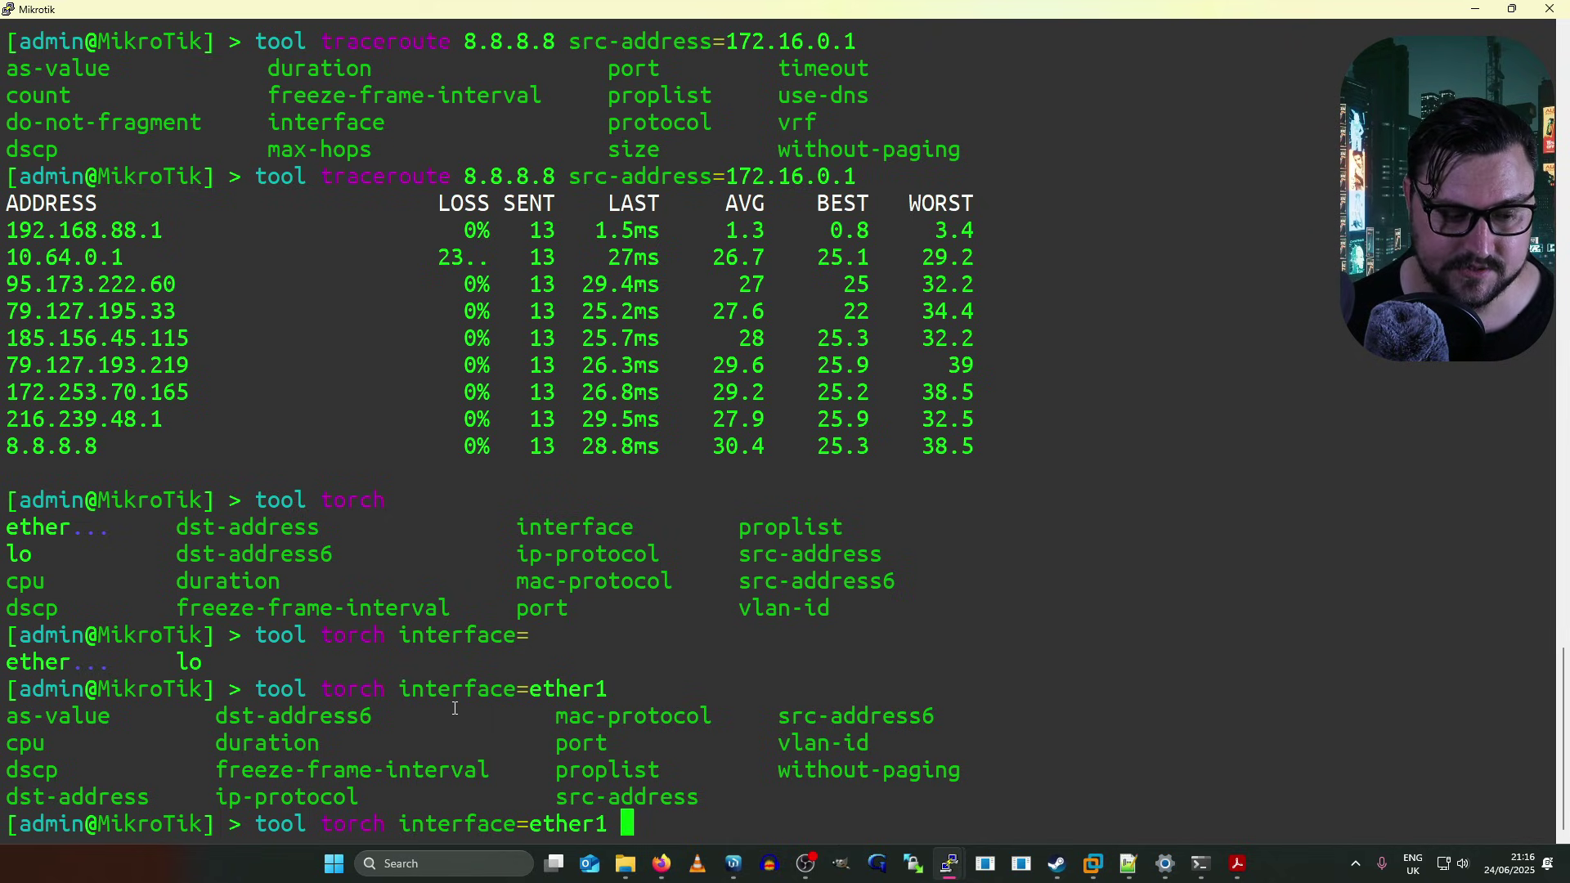
Step: Add dst-address=0.0.0.0/0 and src-address=0.0.0.0/0 to the torch command
{"action": "type", "text": "dst-address"}
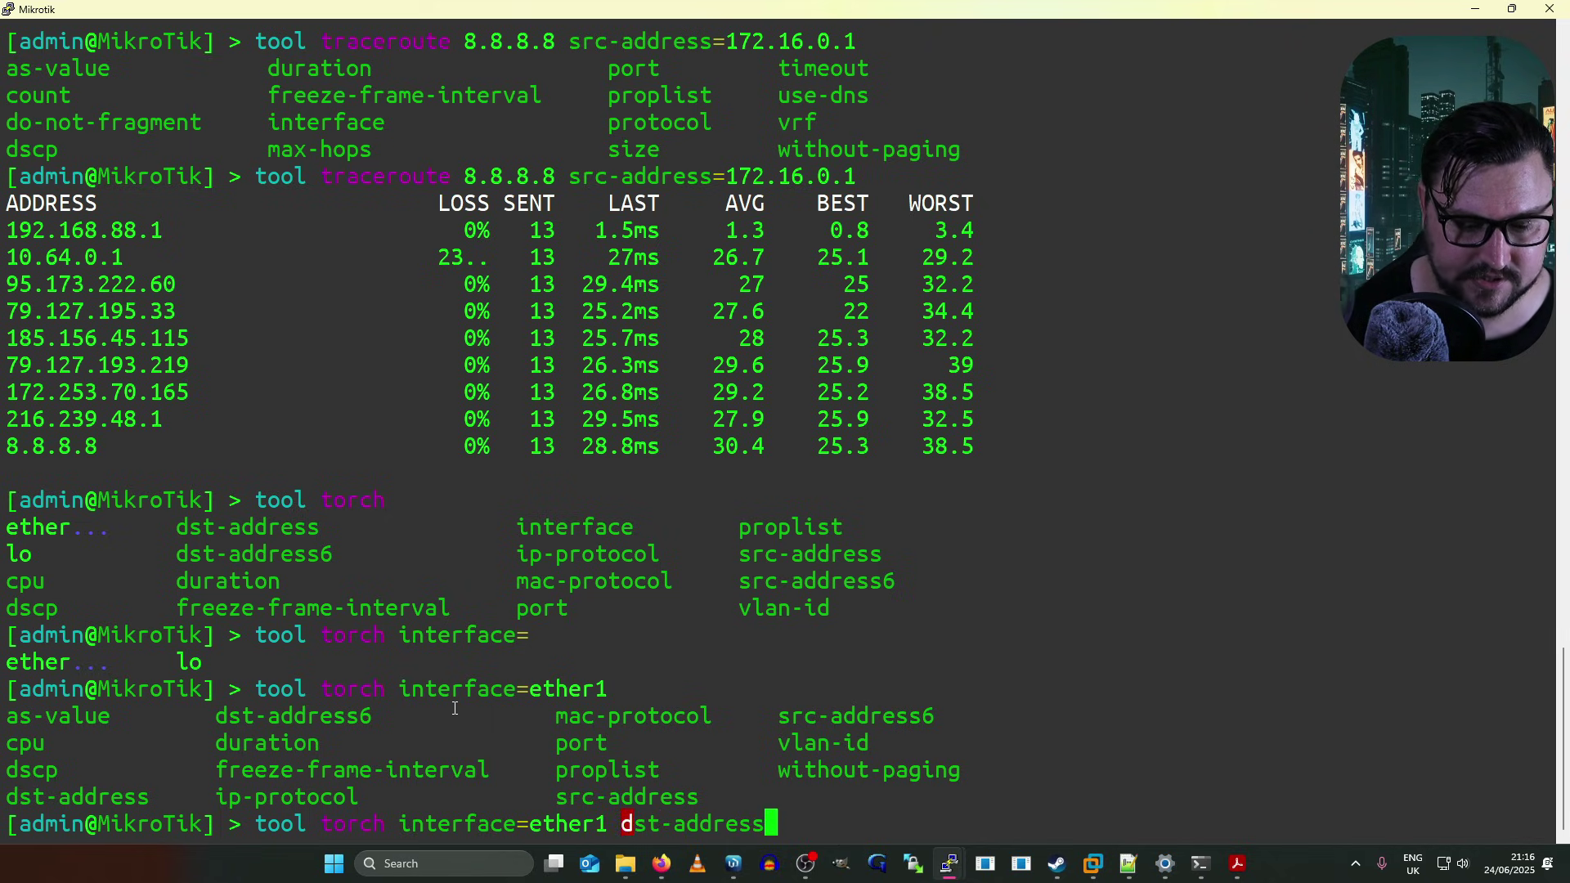
{"action": "type", "text": "=0.0.0."}
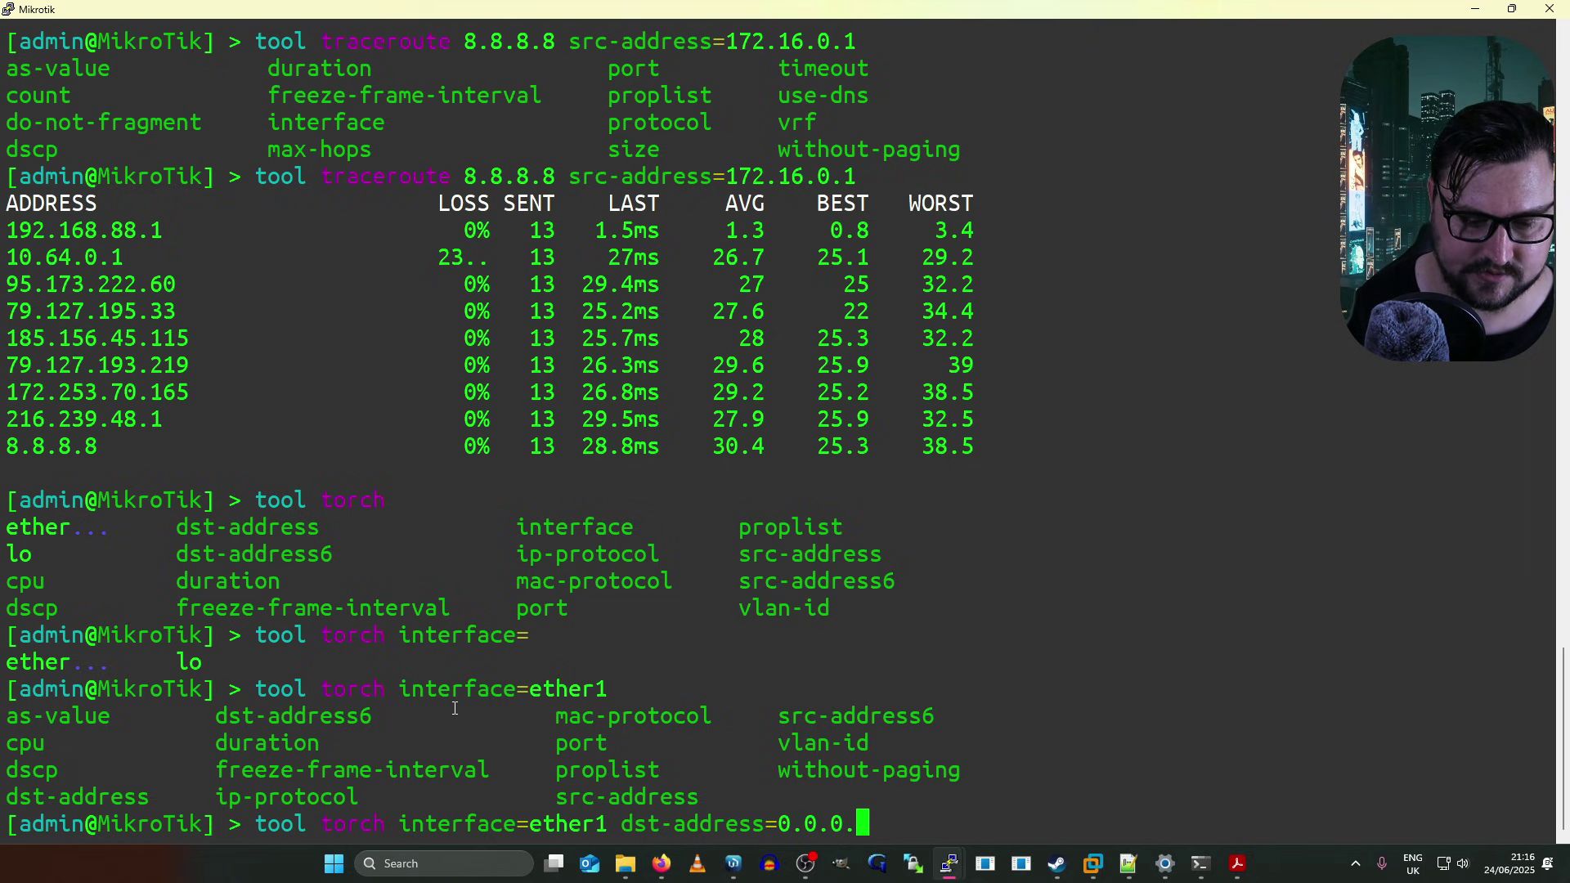
{"action": "type", "text": "0/0 s"}
{"action": "key", "text": "Tab"}
{"action": "key", "text": "Return"}
{"action": "type", "text": "=0.0.0.0/0"}
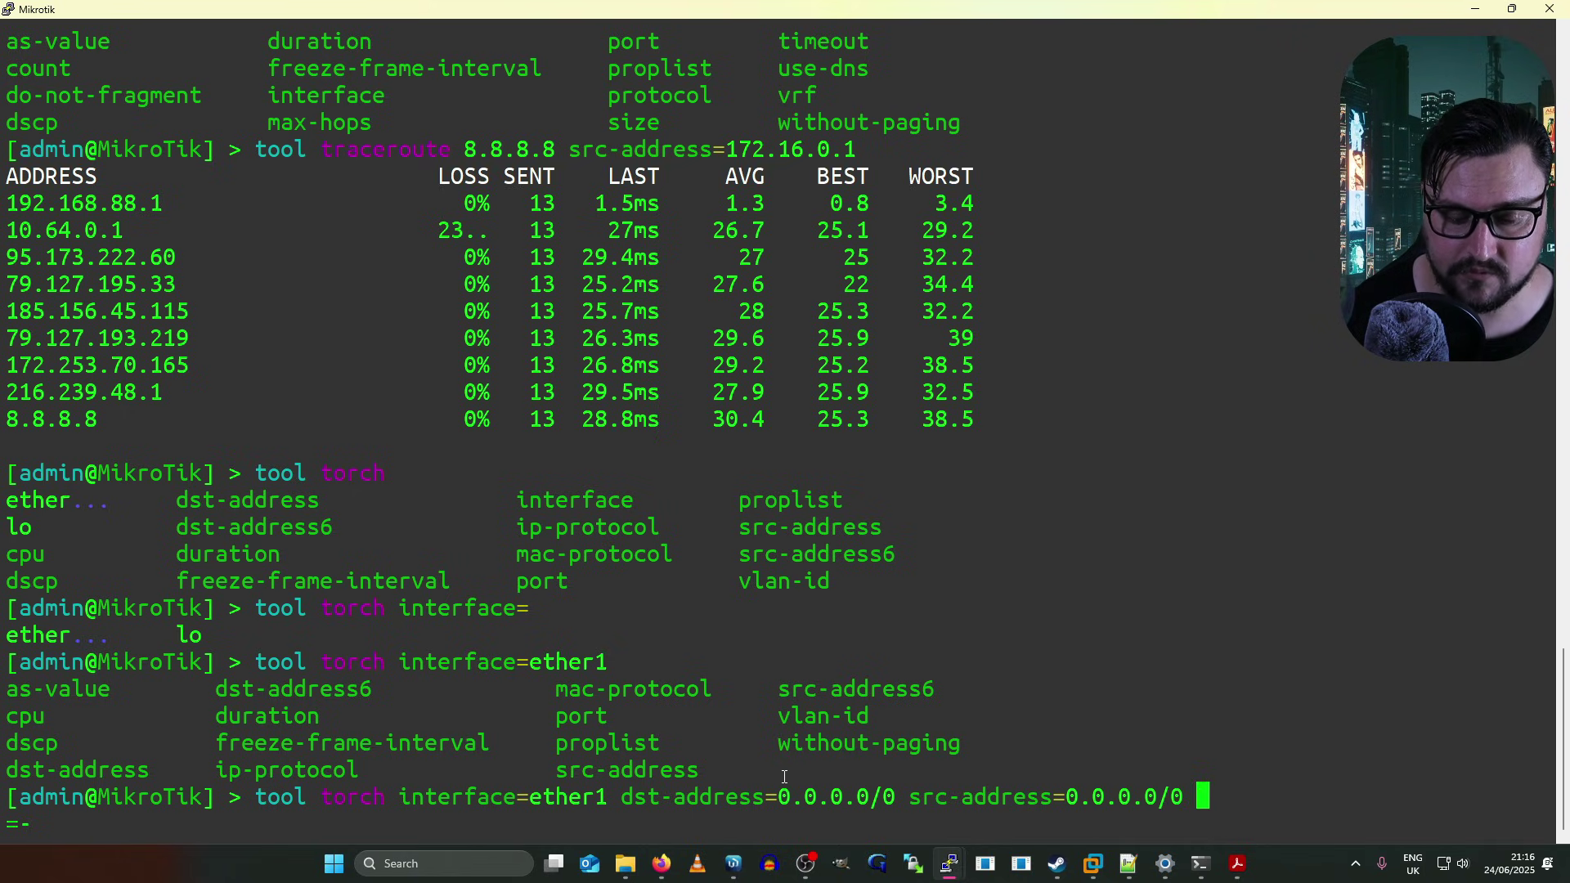
{"action": "left_click_drag", "start_coordinate": [781, 793], "coordinate": [889, 795]}
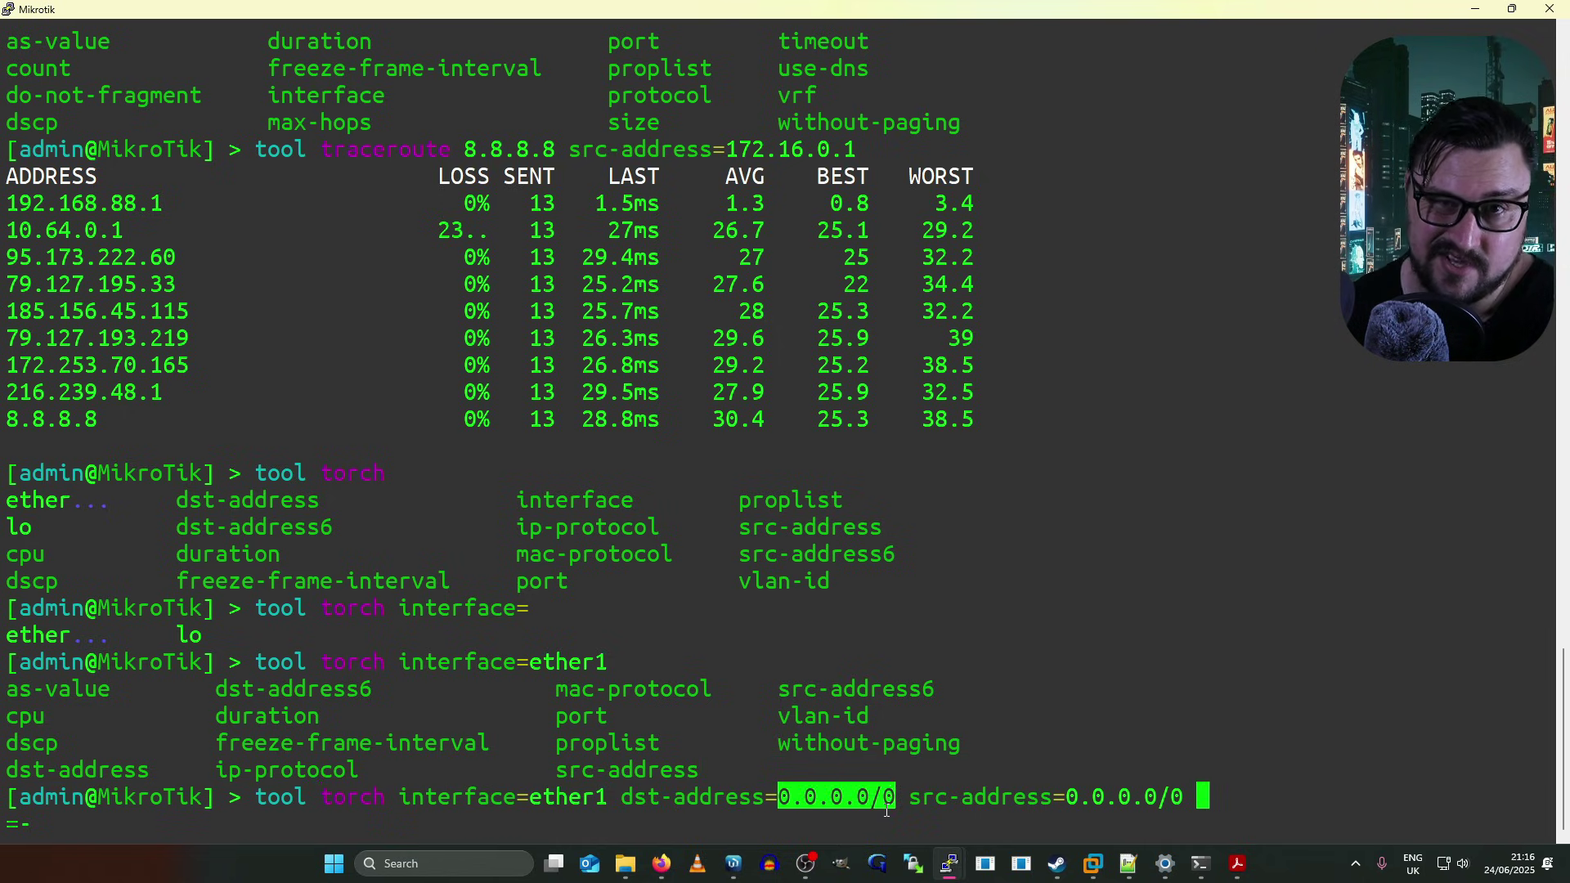
{"action": "left_click", "coordinate": [1087, 774]}
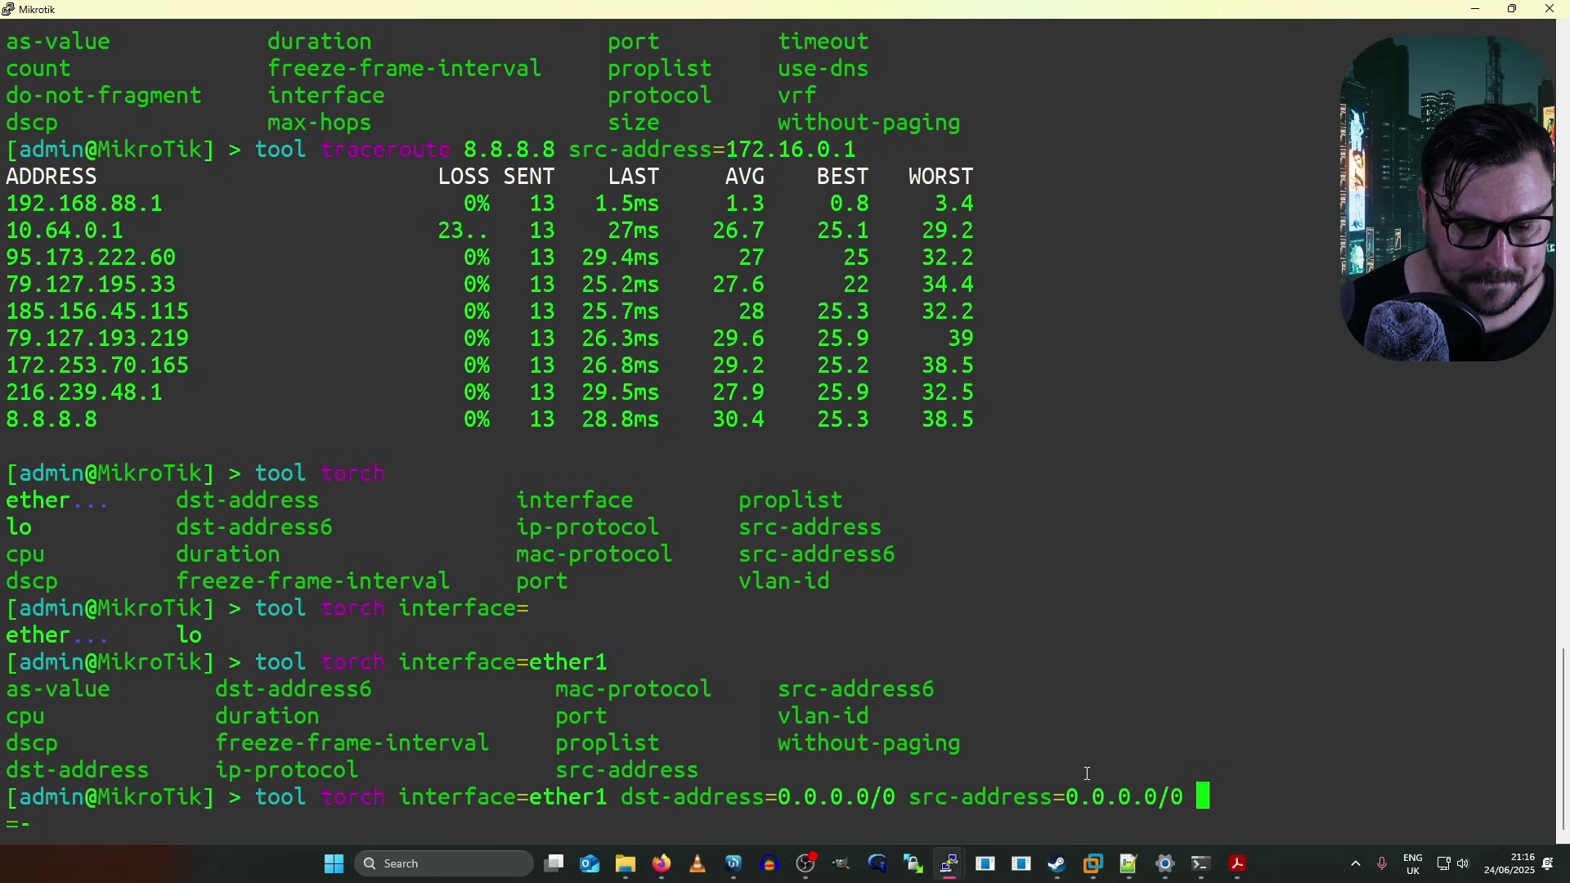
Step: Add ip-protocol=any and port=any to the torch command
{"action": "key", "text": "Tab"}
{"action": "key", "text": "Tab"}
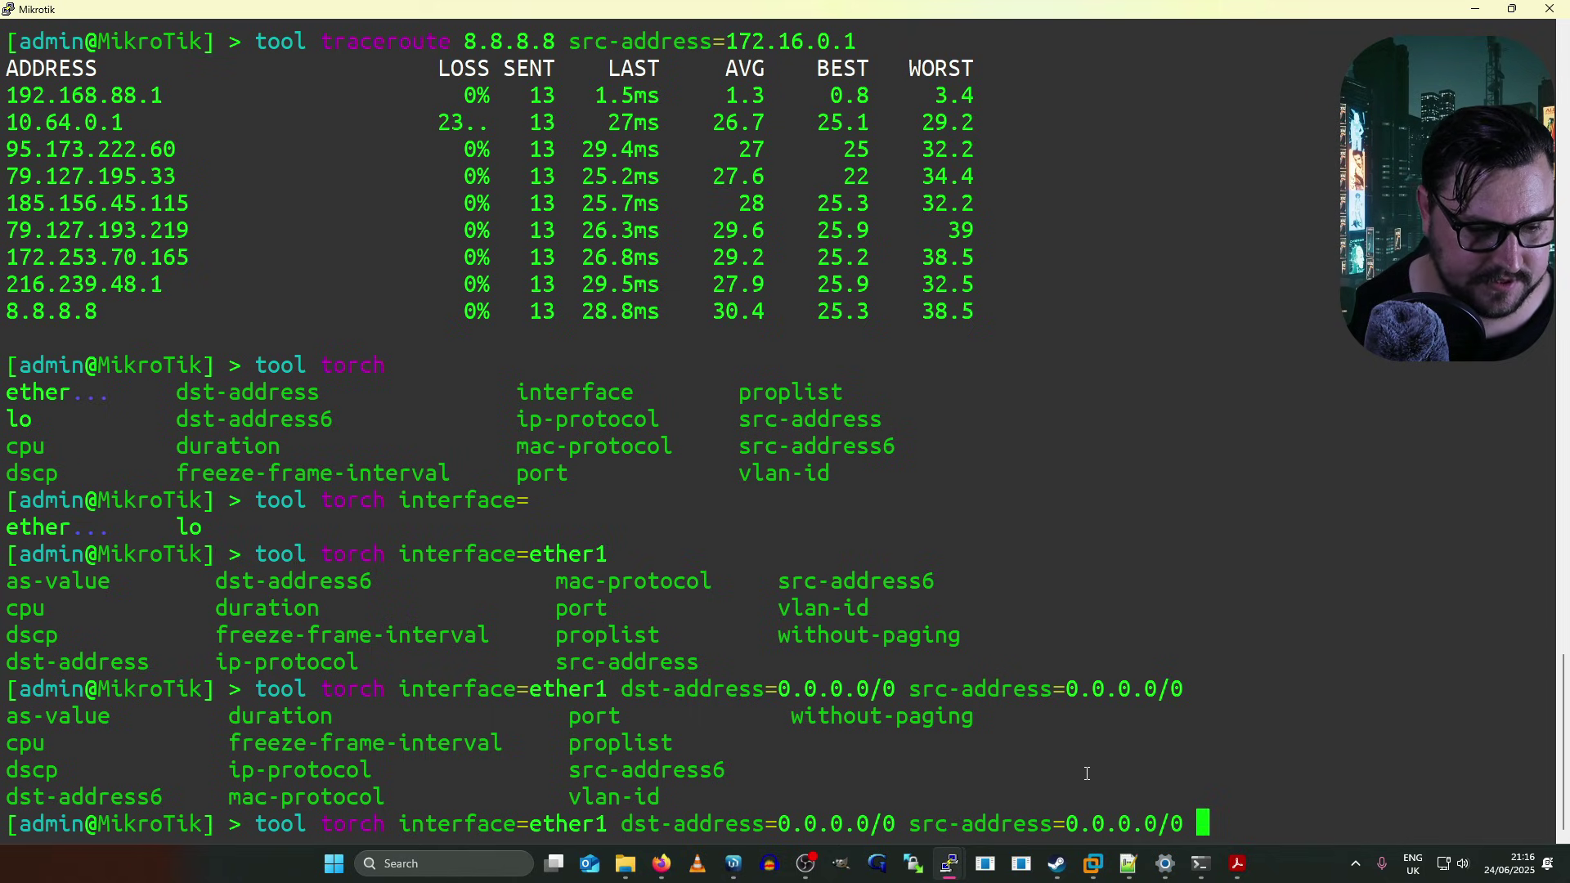
{"action": "type", "text": "ip-protocol="}
{"action": "key", "text": "Tab"}
{"action": "key", "text": "Tab"}
{"action": "type", "text": "any"}
{"action": "key", "text": "Tab"}
{"action": "key", "text": "Tab"}
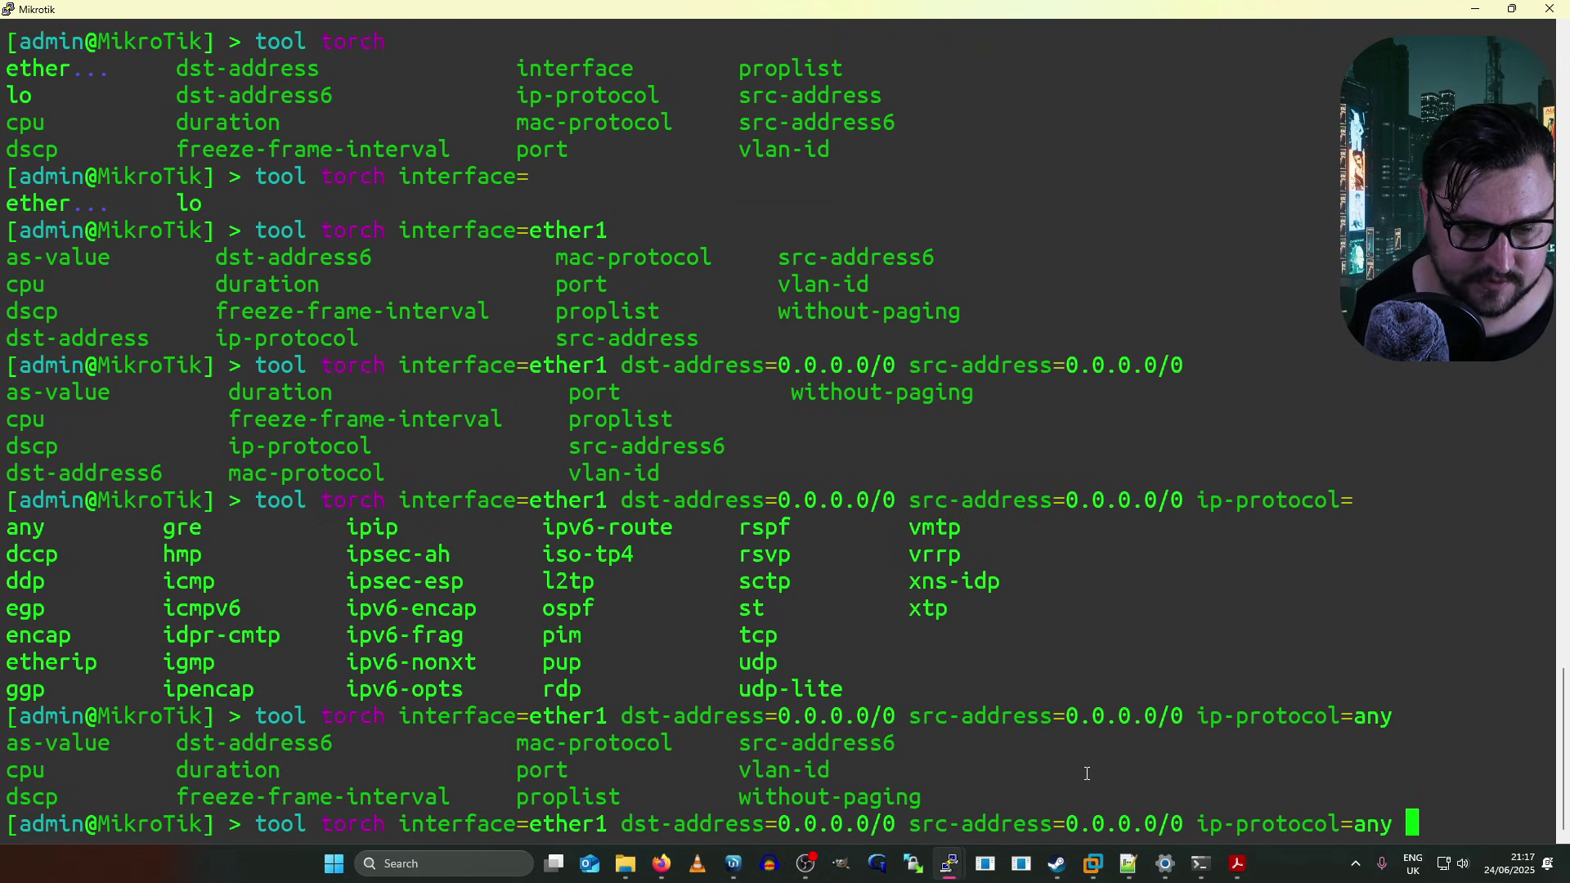
{"action": "type", "text": "port=any"}
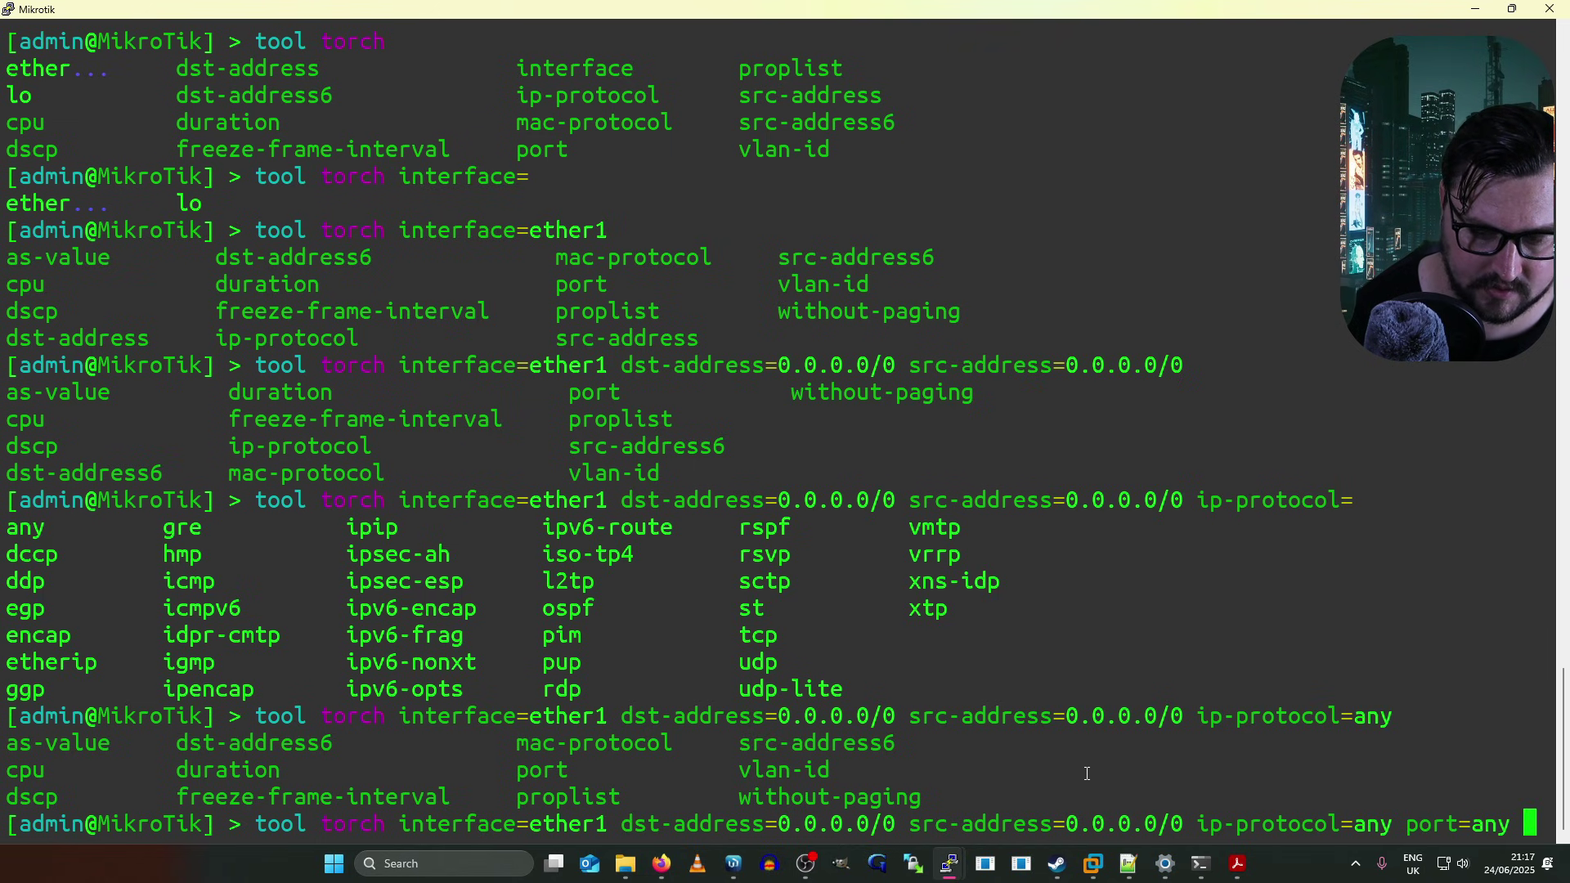
{"action": "key", "text": "Tab"}
{"action": "key", "text": "Tab"}
Step: Run the ether1 torch, highlighting the ICMP flow from 8.8.8.8 to 192.168.88.229, then return to WinBox
{"action": "key", "text": "Return"}
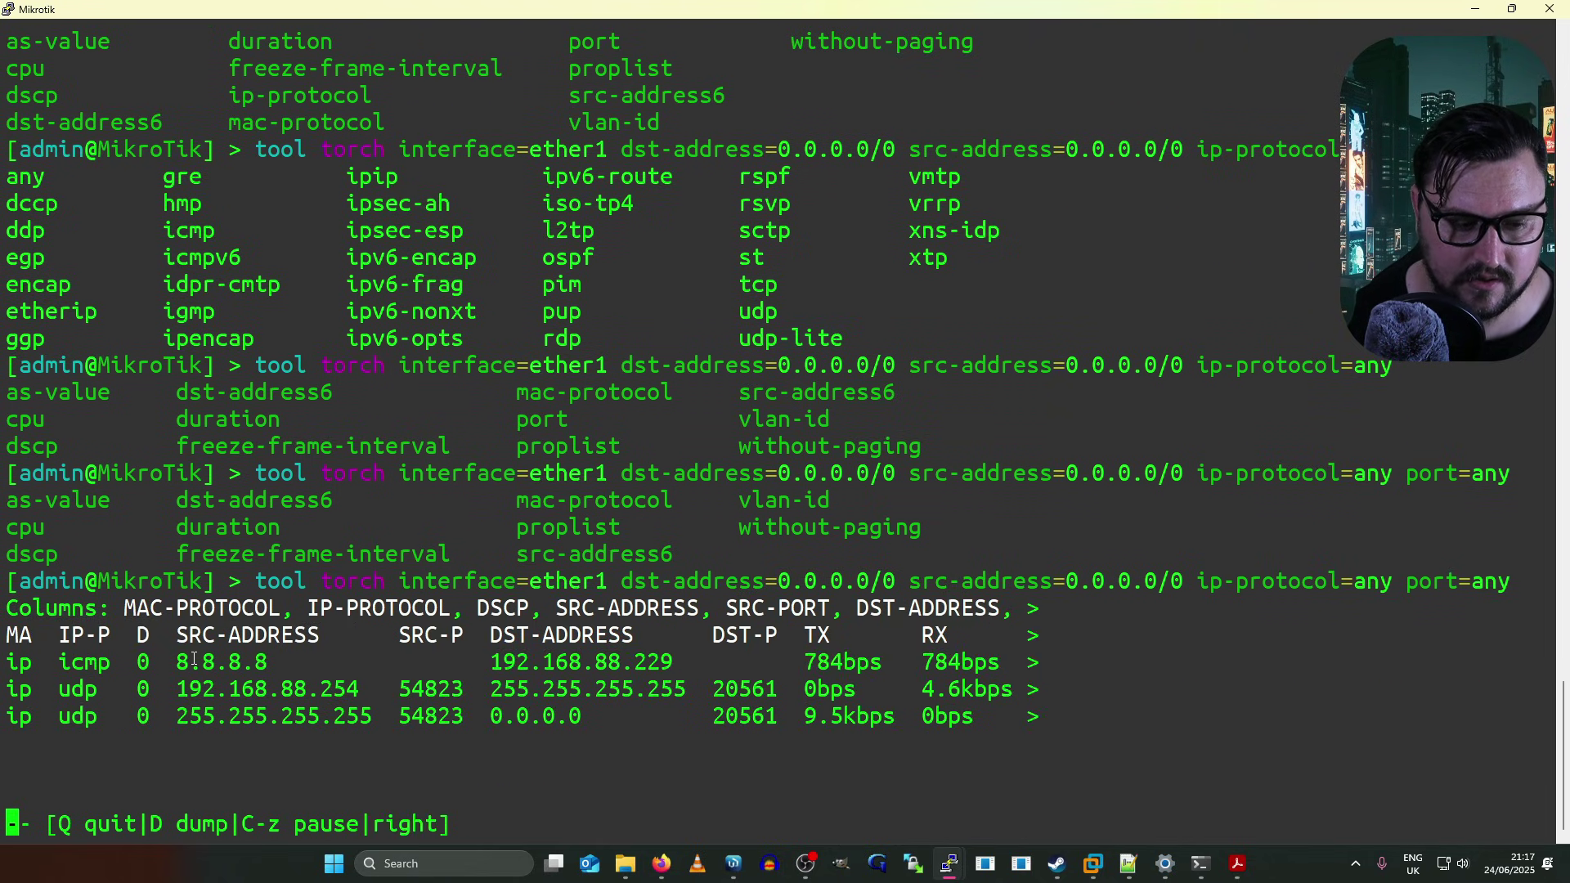
{"action": "left_click_drag", "start_coordinate": [177, 661], "coordinate": [264, 661]}
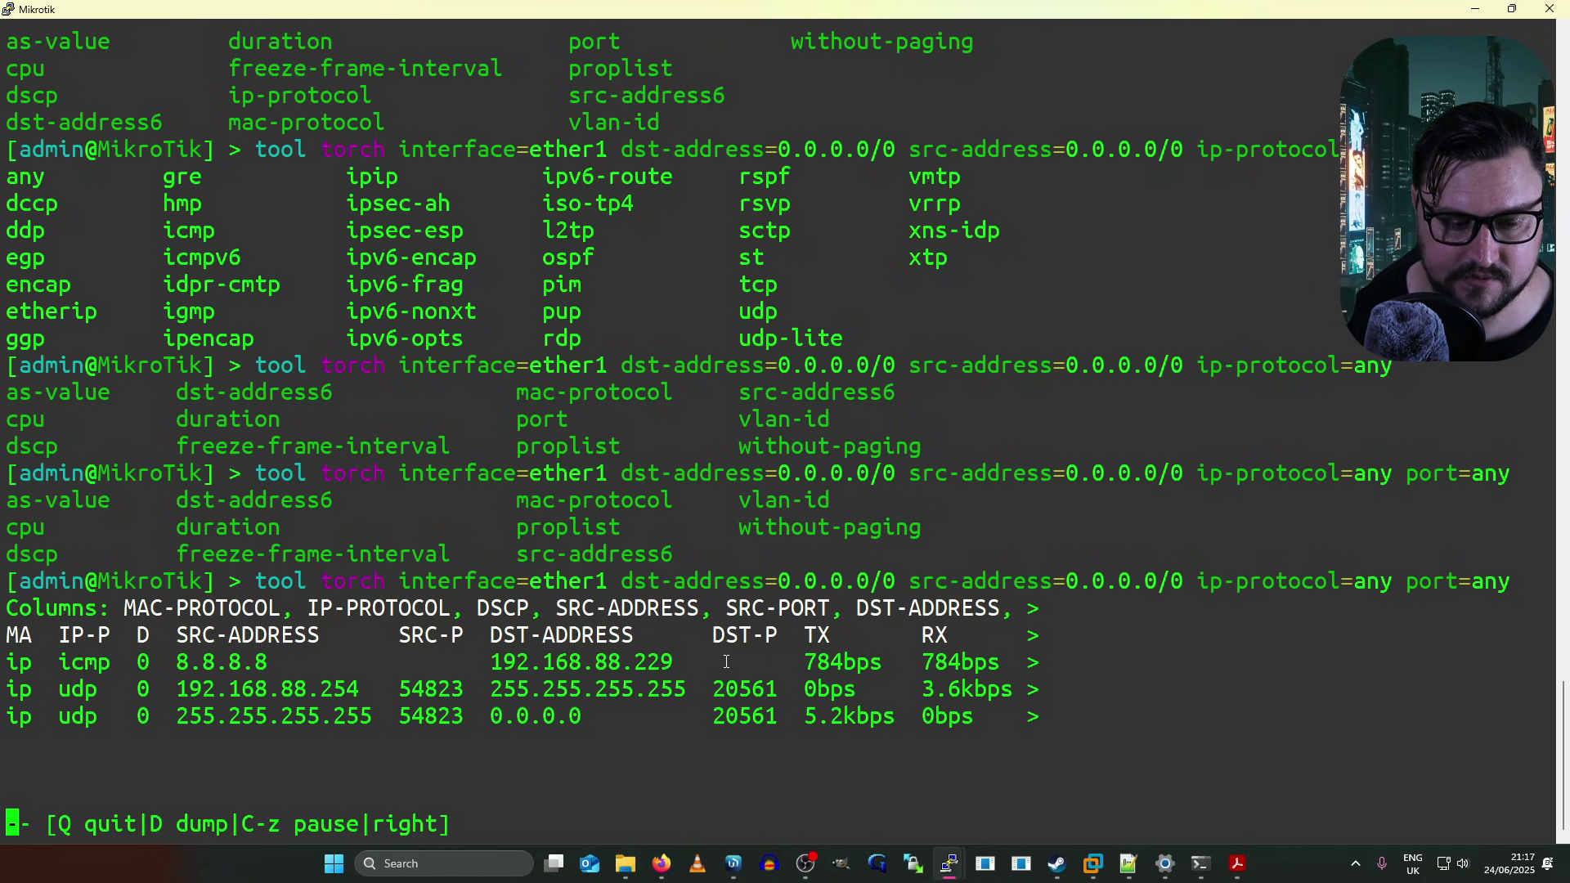
{"action": "left_click_drag", "start_coordinate": [505, 660], "coordinate": [672, 661]}
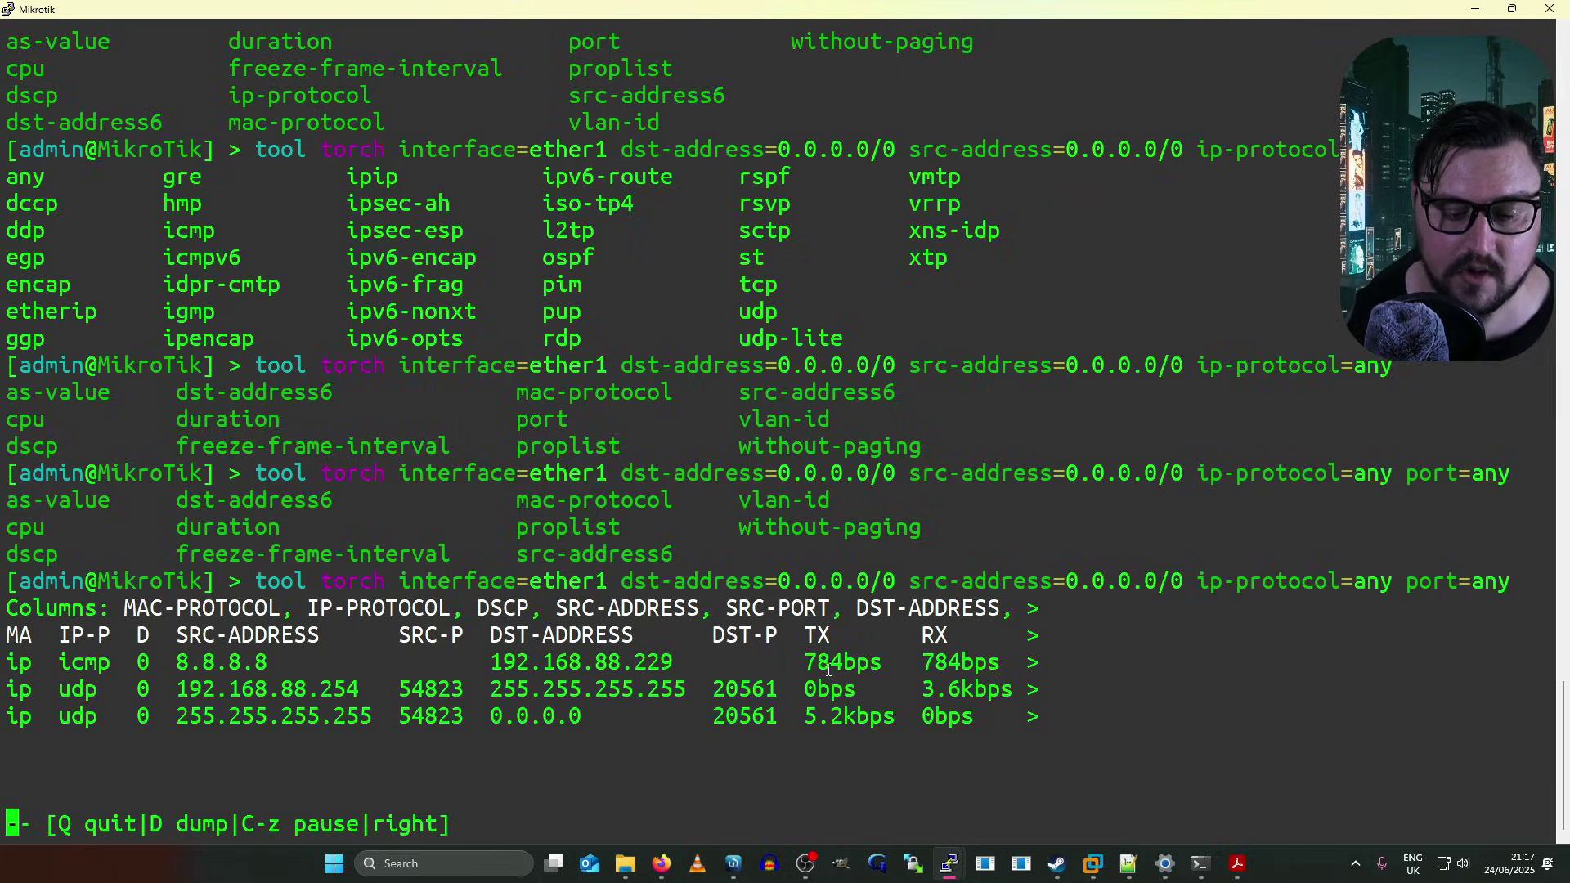
{"action": "key", "text": "alt+Tab"}
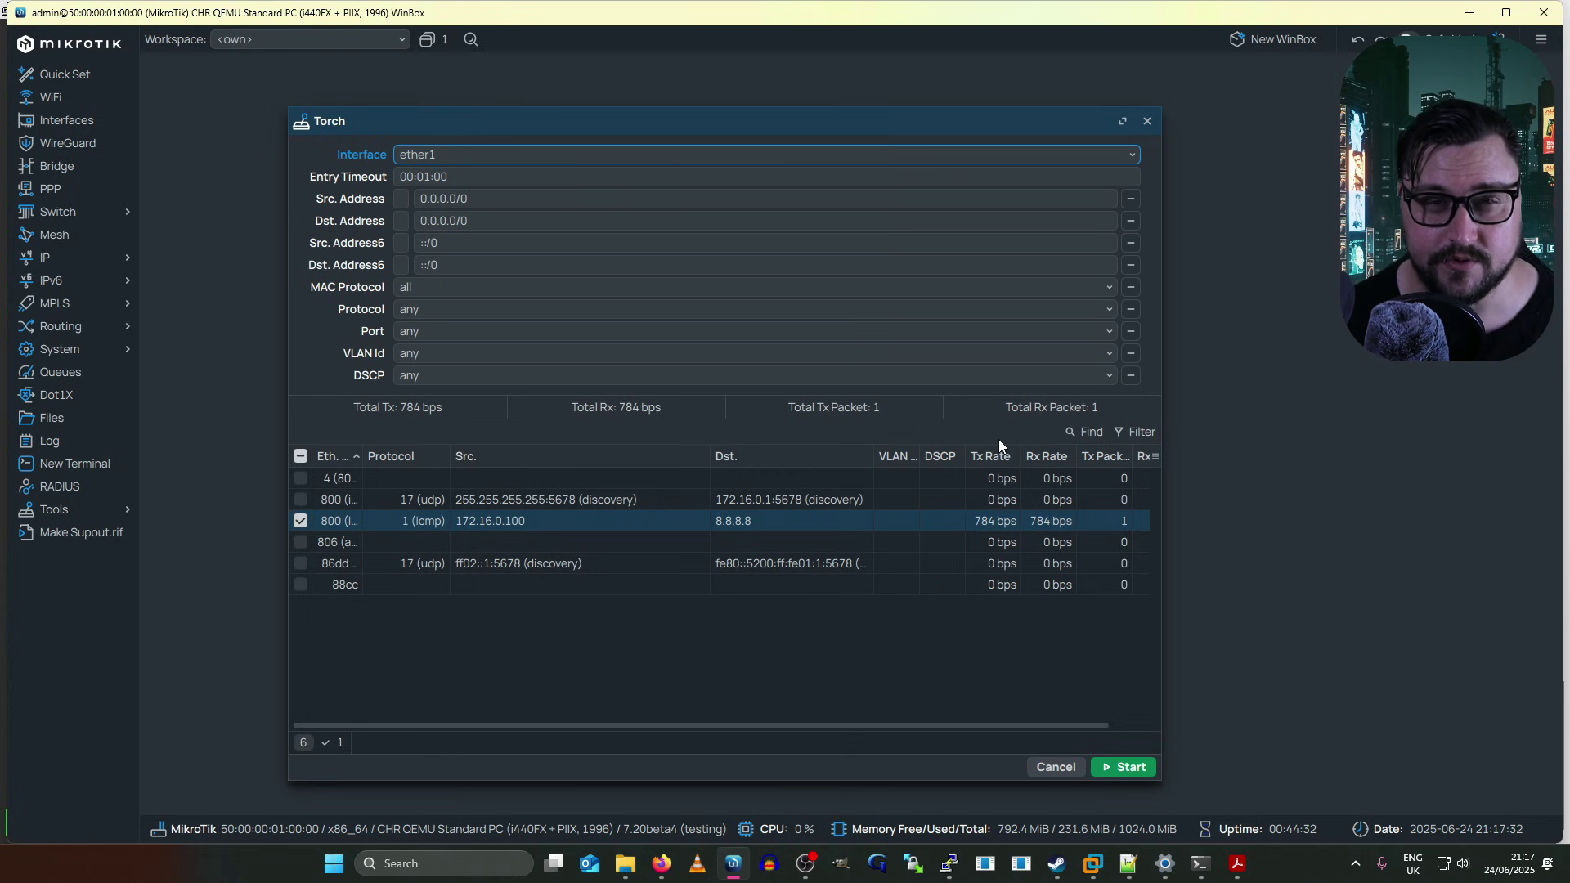
Step: Close Torch, open the Interface List and select the ether1 row
{"action": "left_click", "coordinate": [1148, 122]}
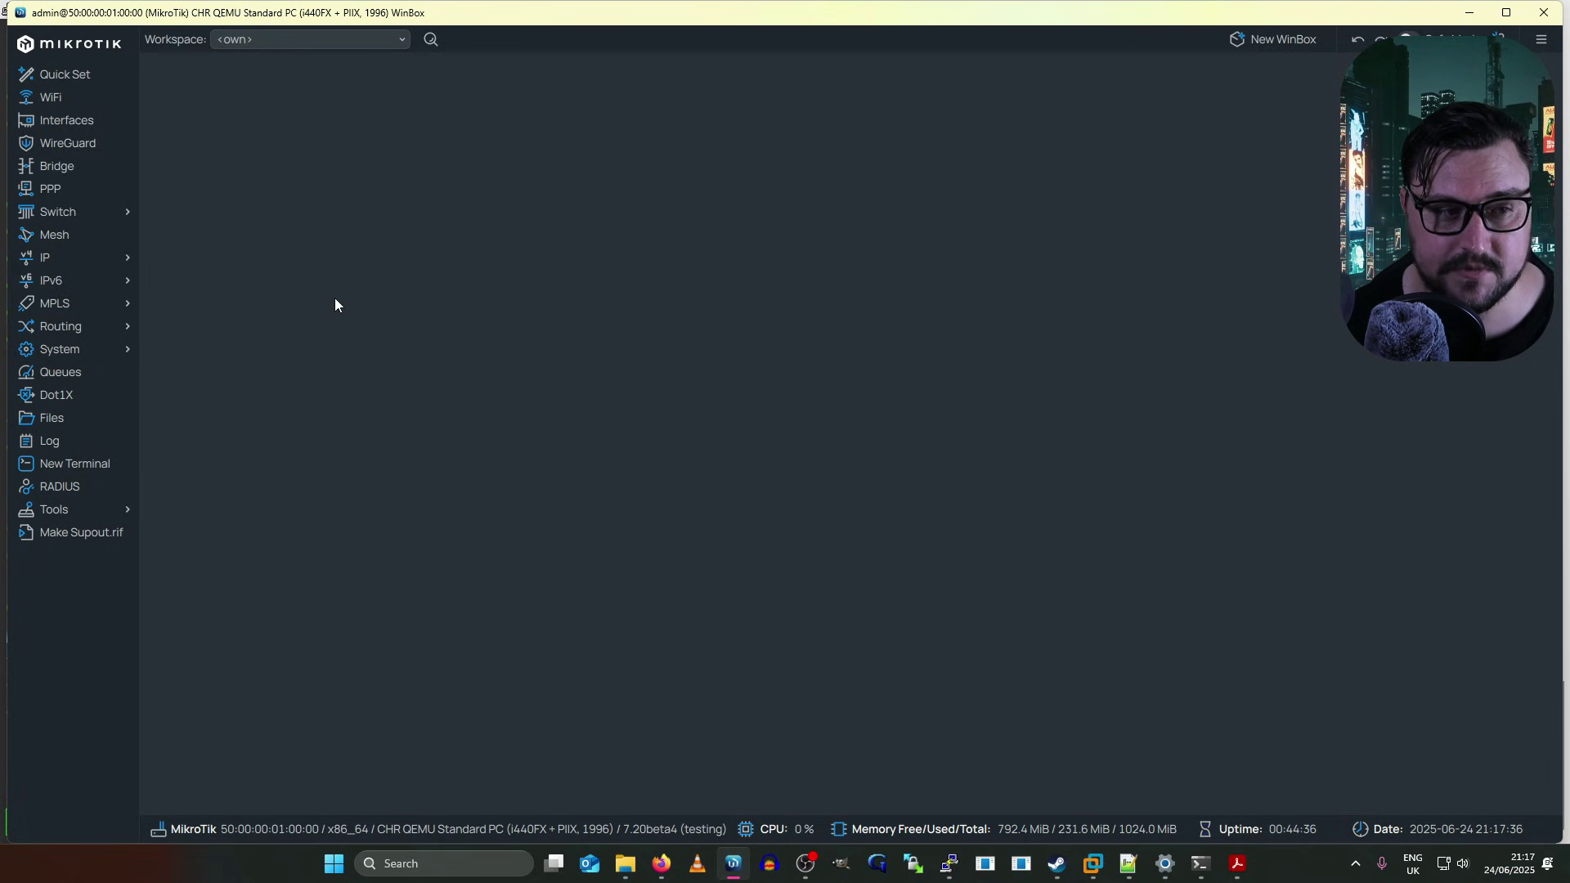
{"action": "left_click", "coordinate": [86, 123]}
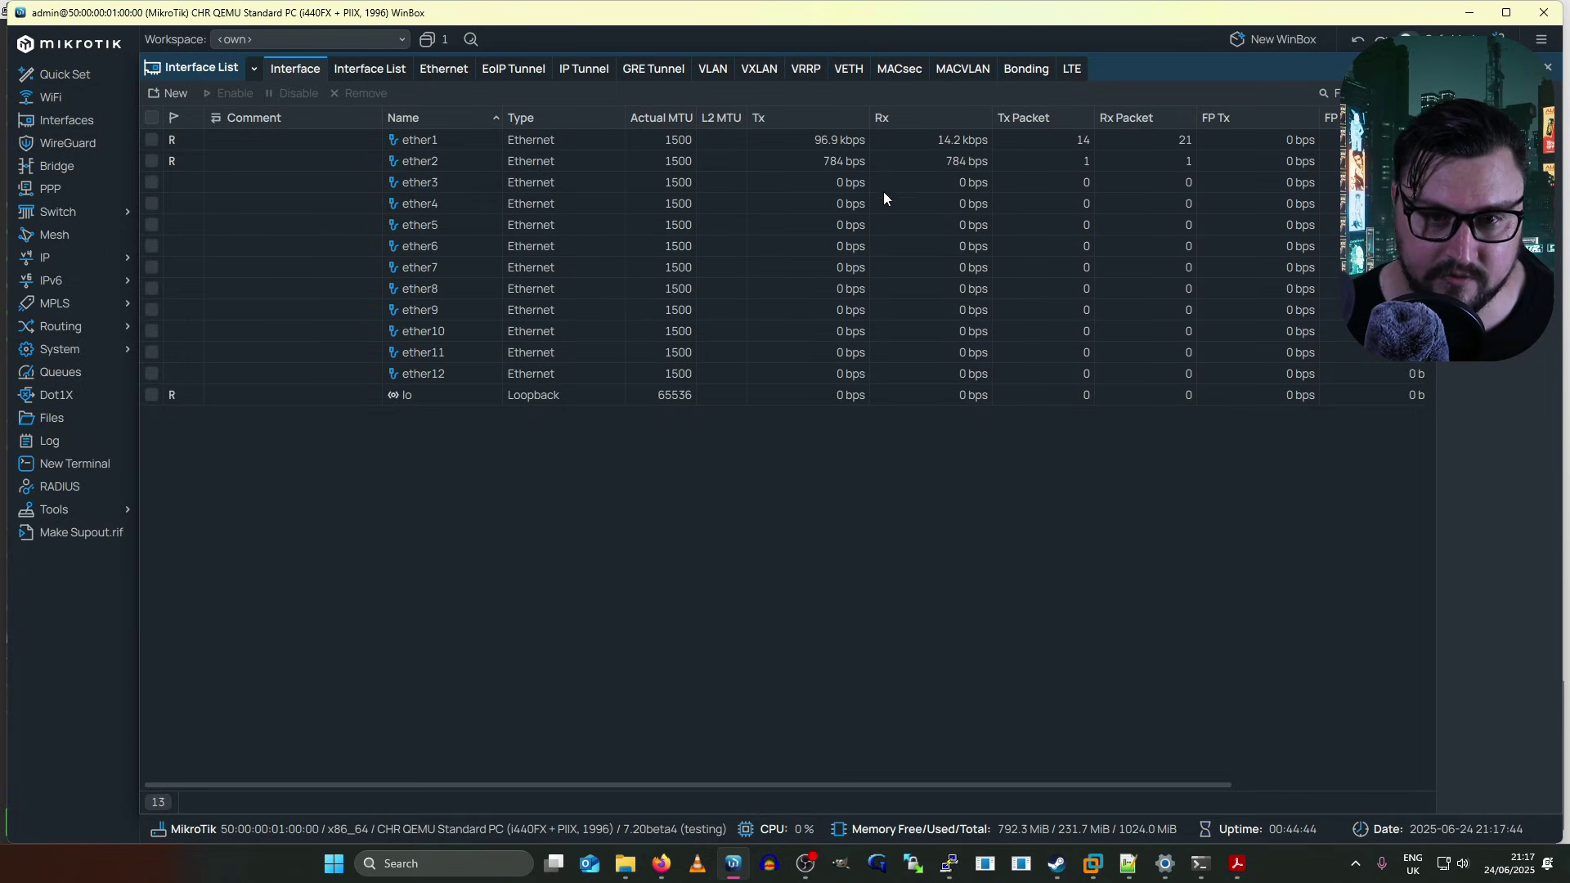
{"action": "left_click", "coordinate": [876, 148]}
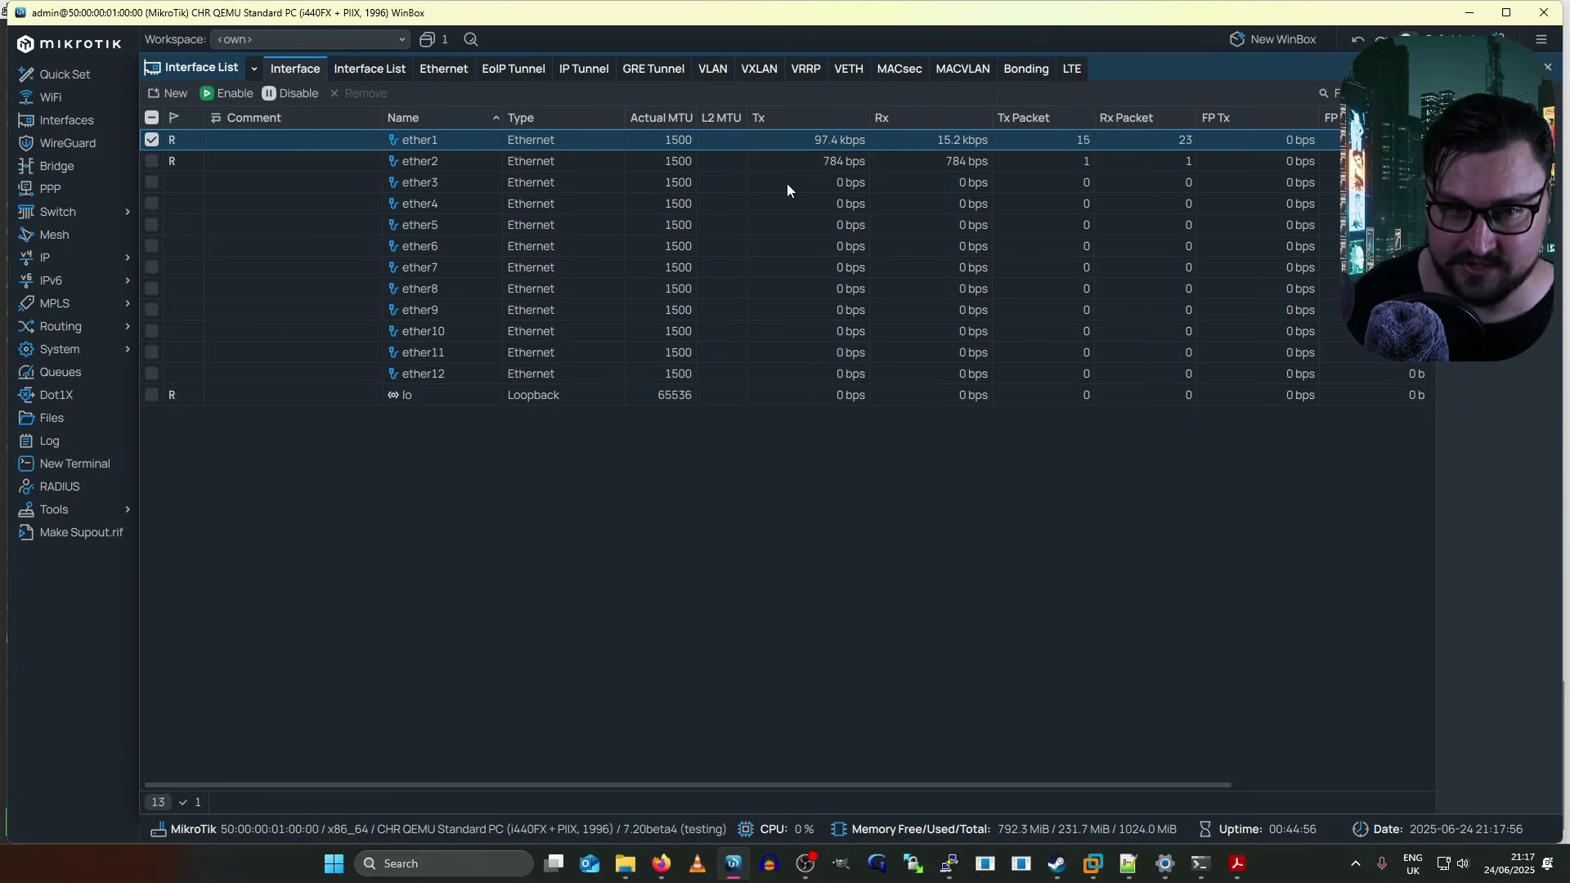
Step: Try Torch from ether1's properties and close it, then launch Torch from ether2's properties
{"action": "key", "text": "Return"}
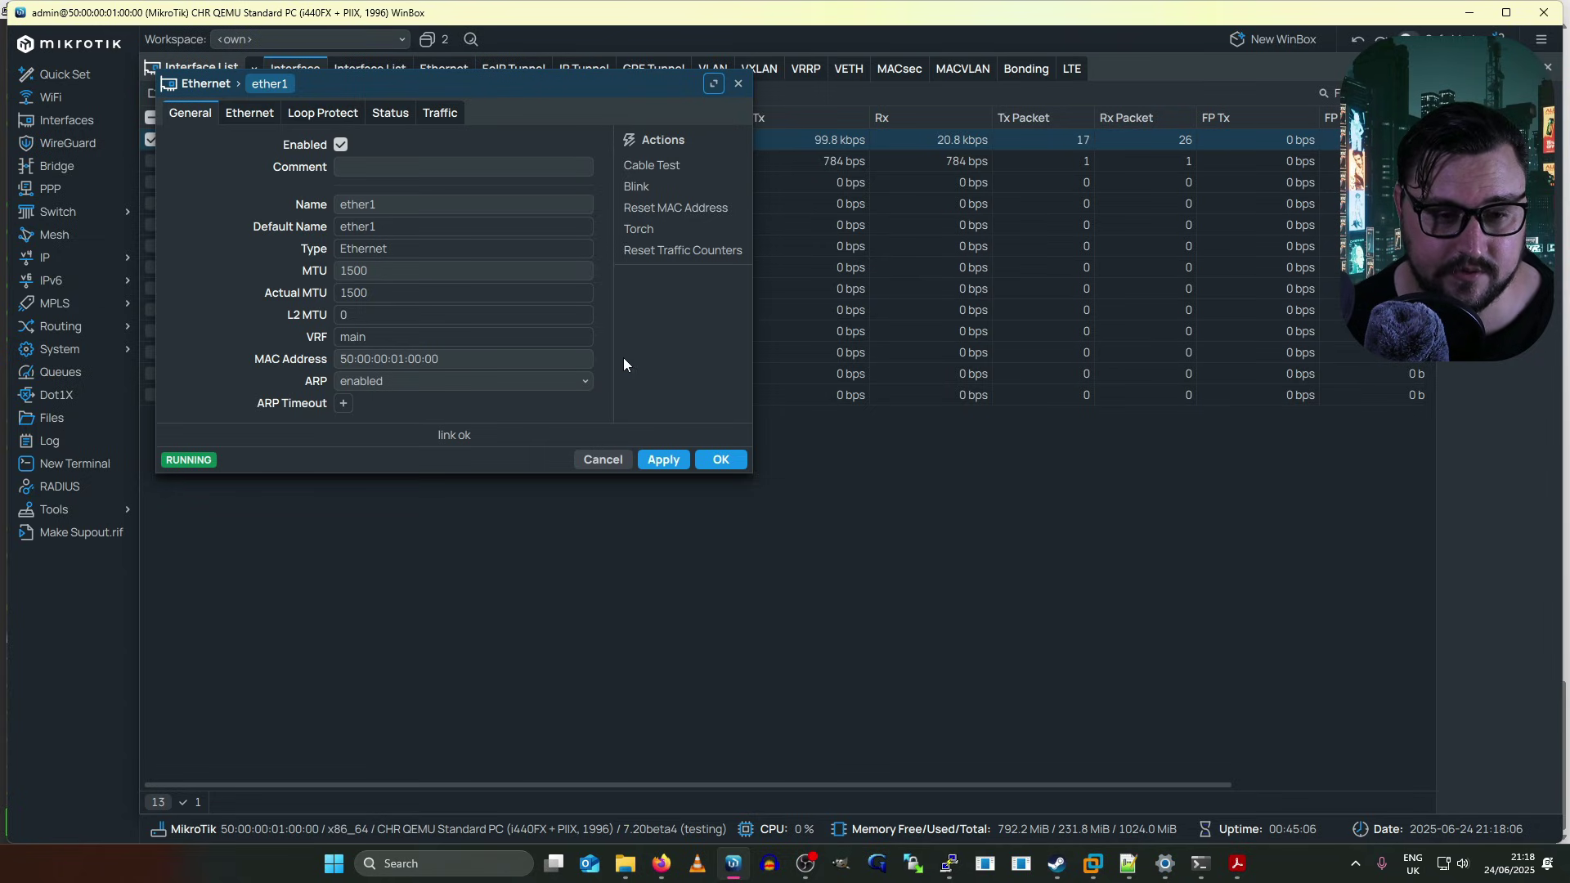
{"action": "left_click", "coordinate": [651, 237]}
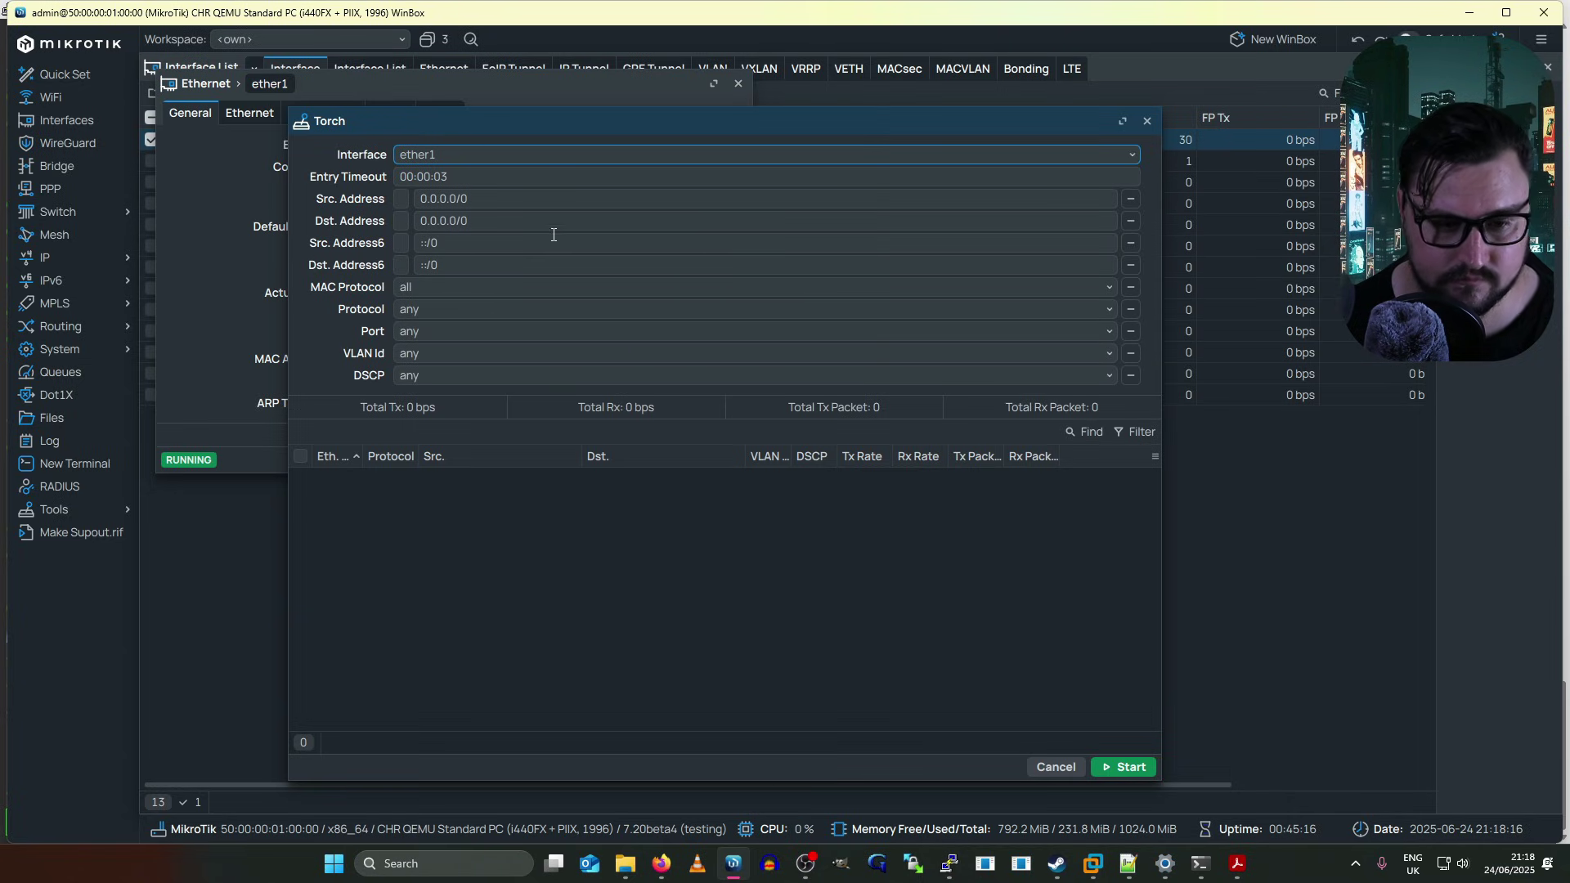
{"action": "left_click_drag", "start_coordinate": [493, 120], "coordinate": [681, 271]}
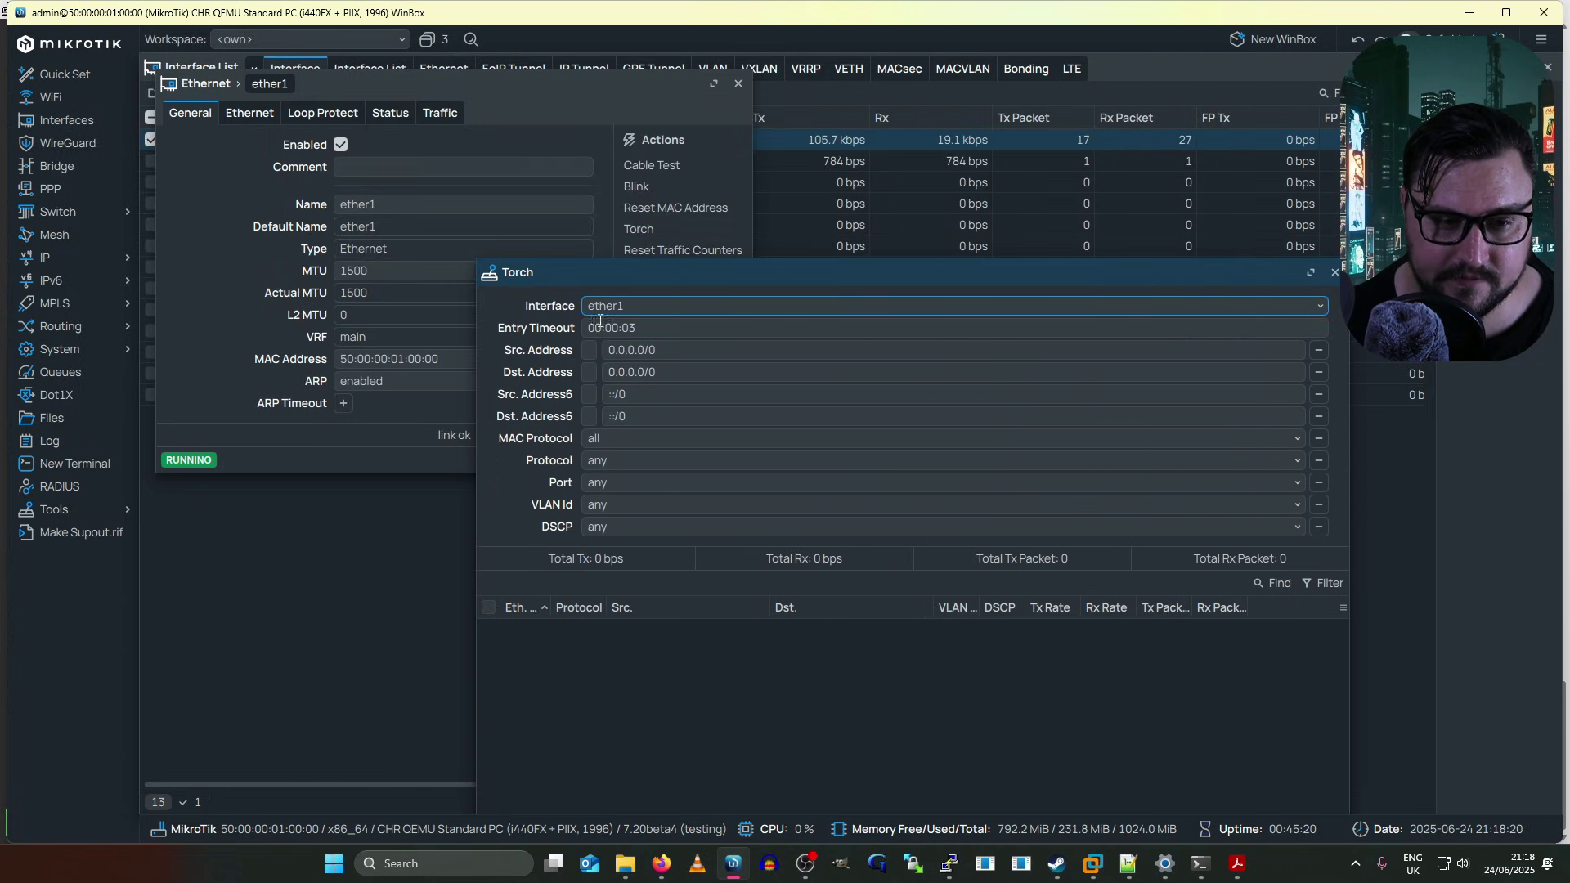
{"action": "left_click", "coordinate": [1335, 272]}
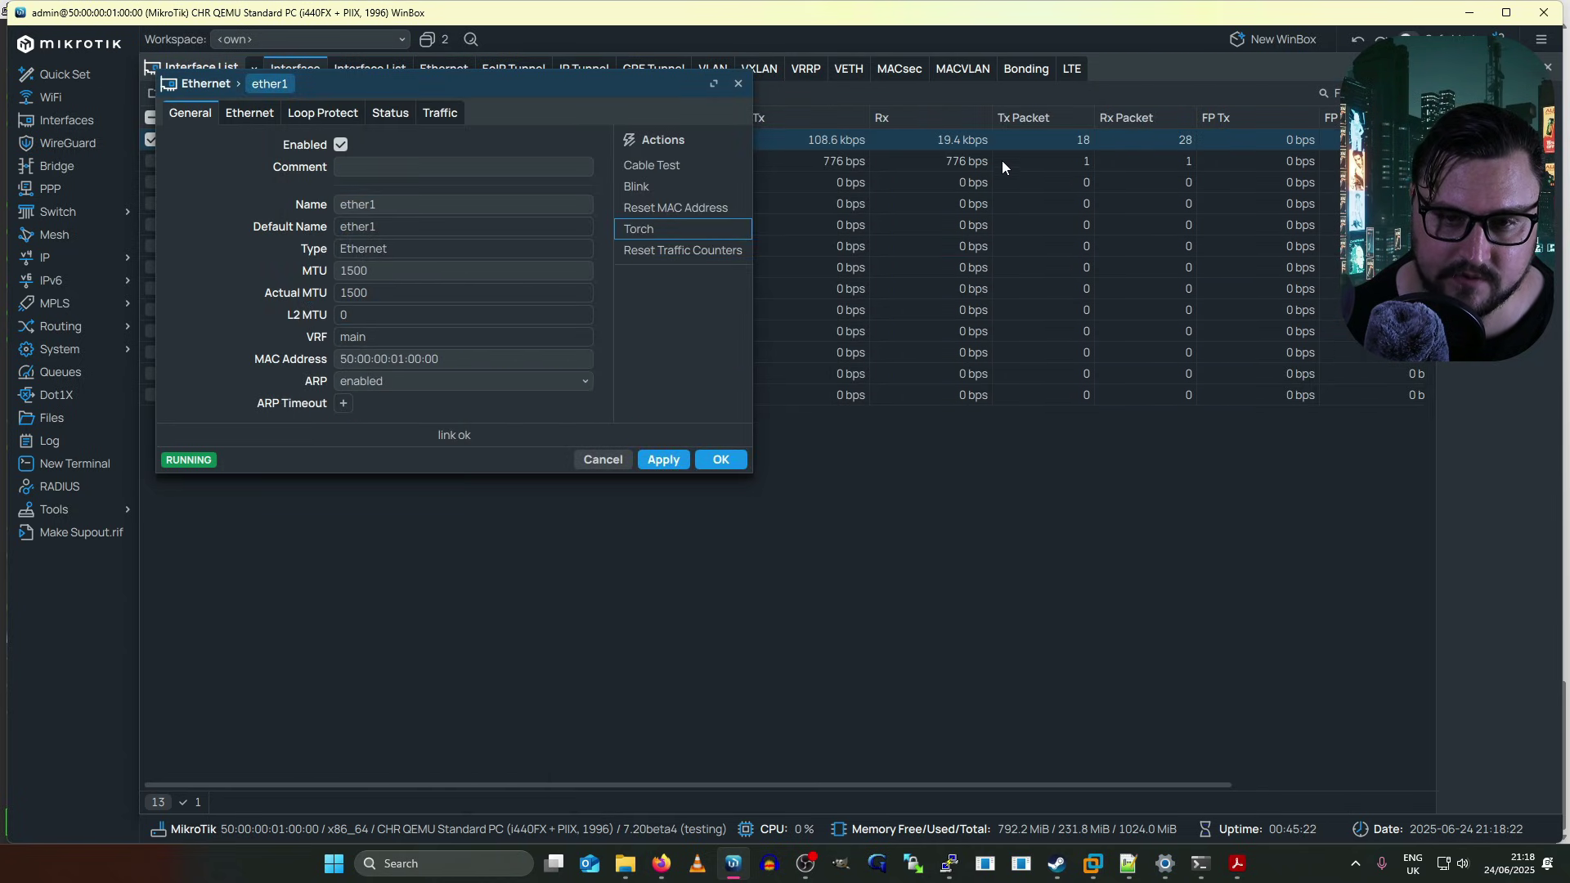
{"action": "double_click", "coordinate": [1003, 160]}
{"action": "left_click", "coordinate": [654, 245]}
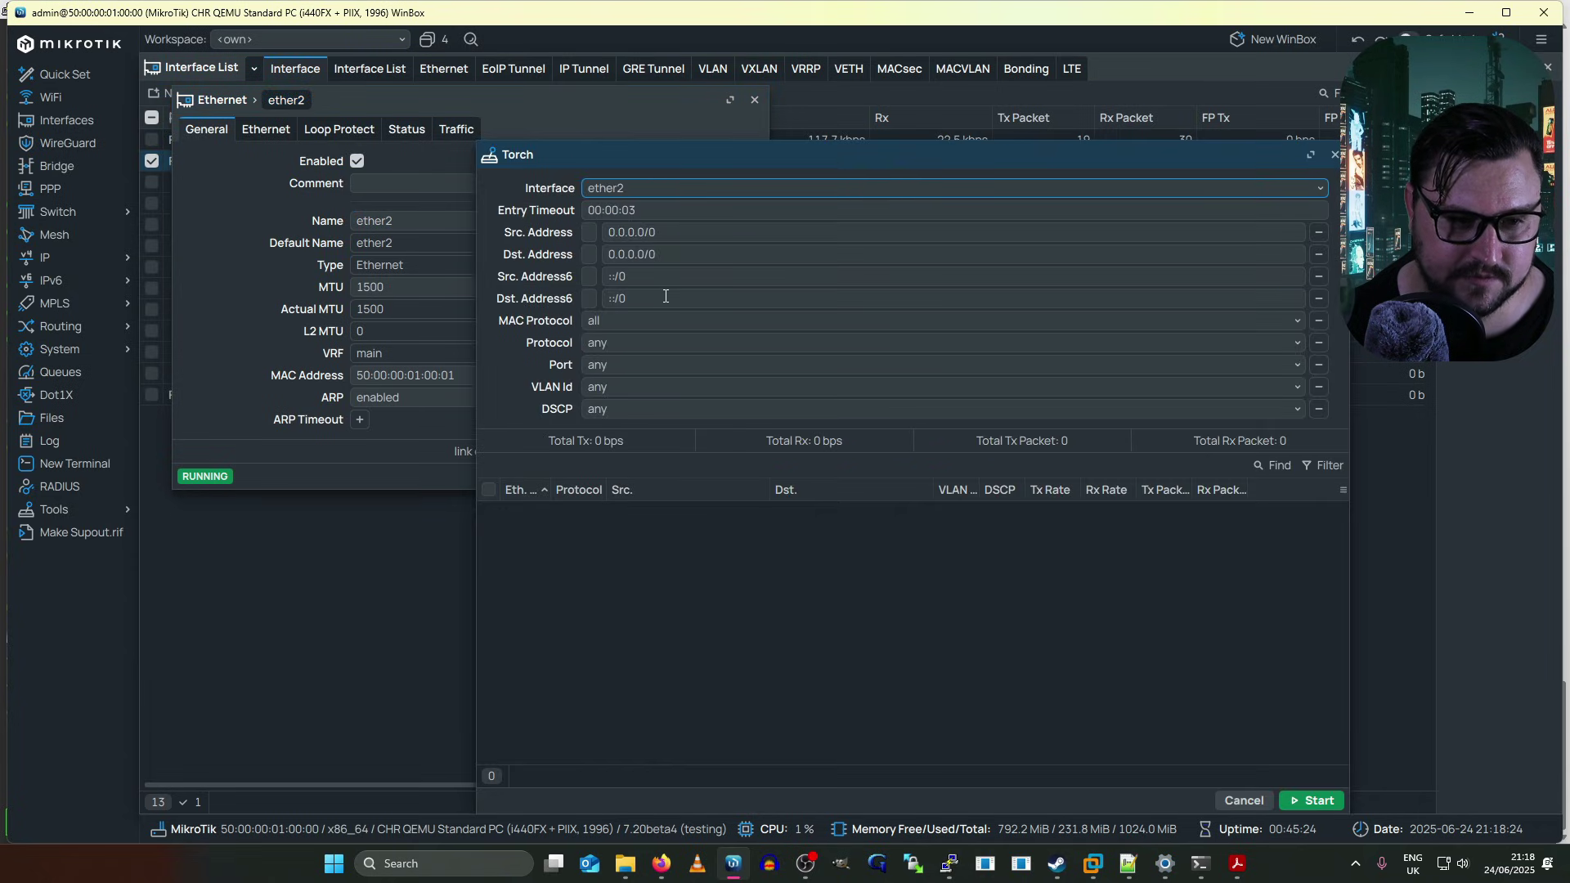